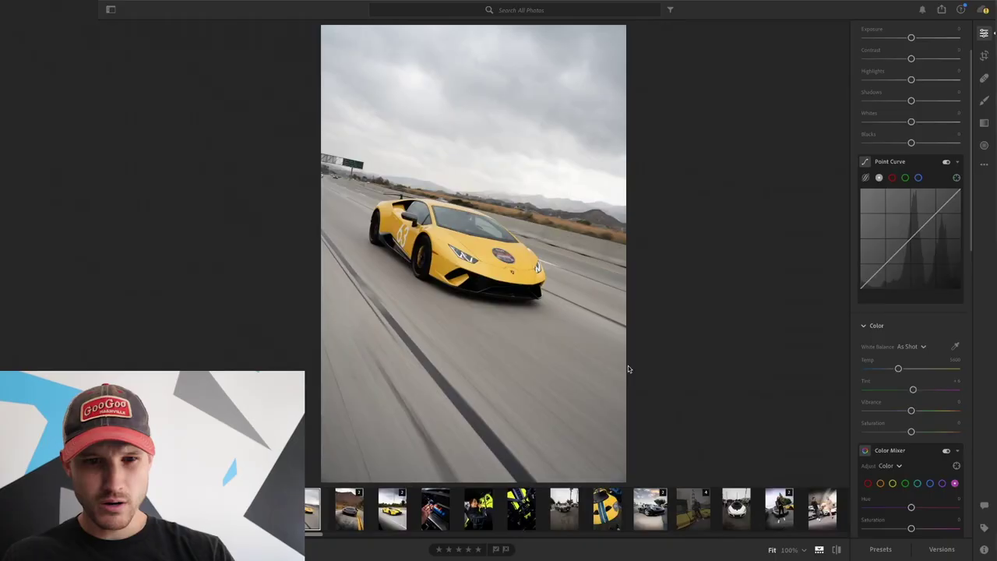
Step: Crop the photo slightly tighter at its original aspect ratio, reposition the car in the frame and straighten it by about -1.96 degrees
click(984, 55)
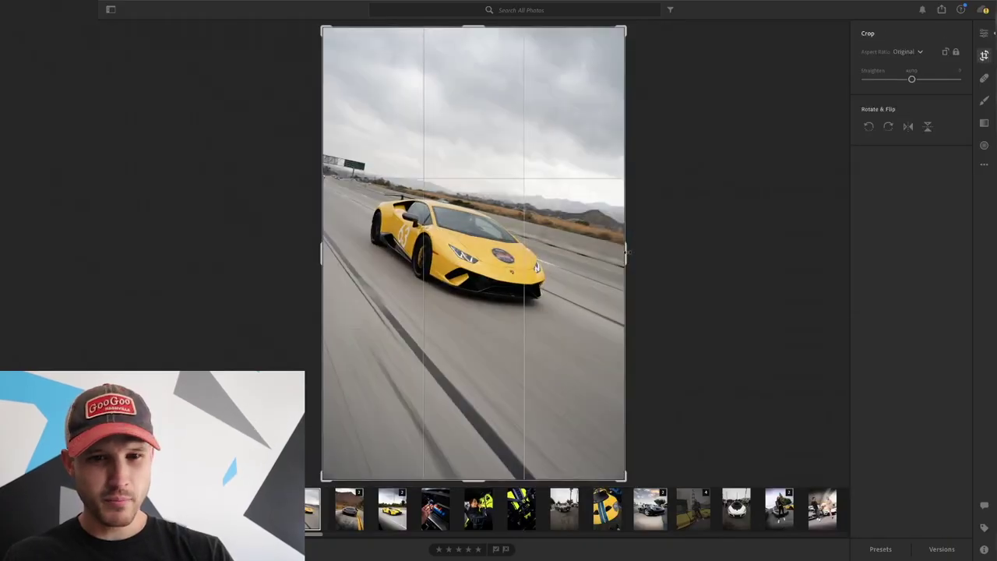
drag(626, 250, 612, 249)
drag(480, 256, 479, 277)
drag(698, 266, 698, 258)
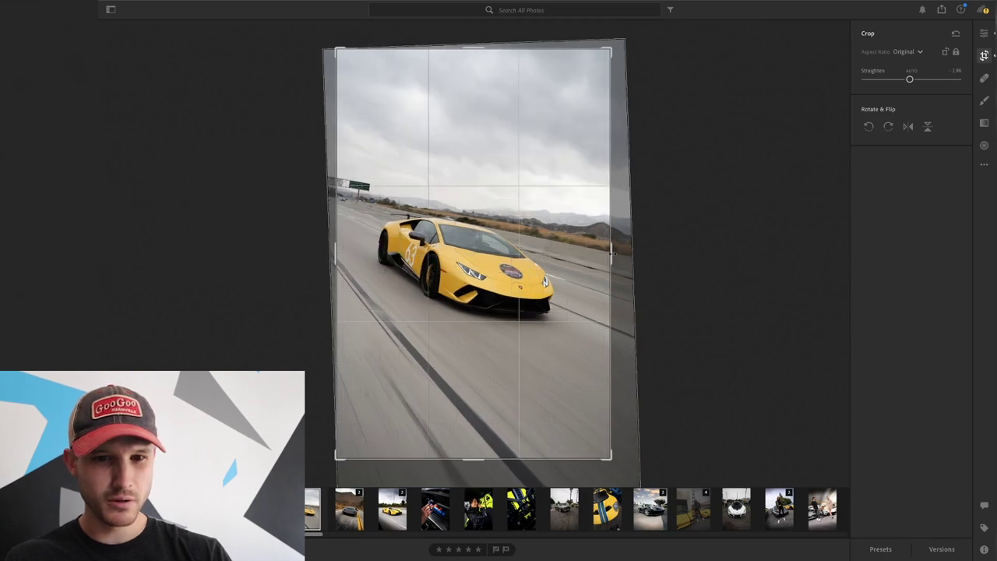
click(983, 32)
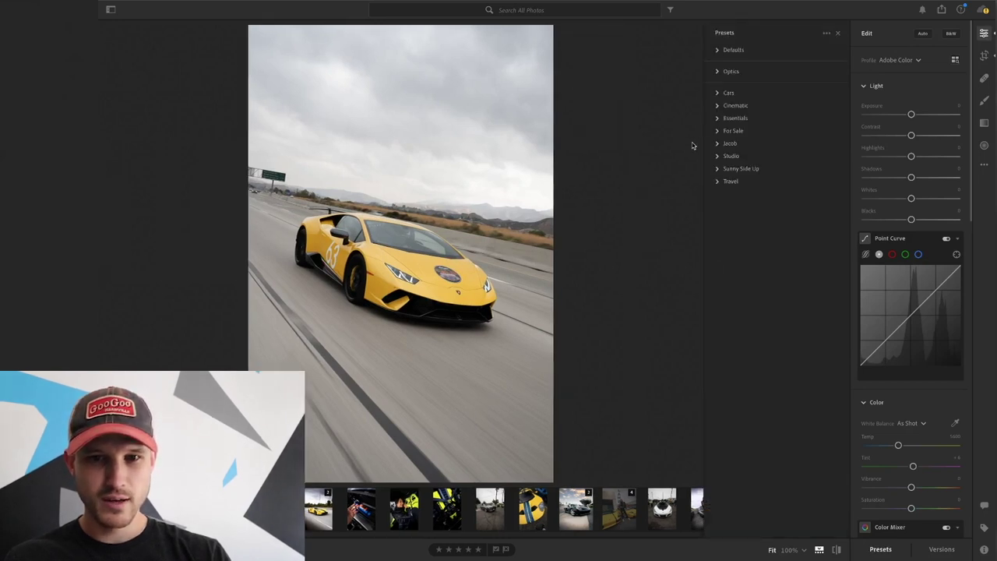
Step: Apply the Jacob Epic Light Curve preset from the Jacob preset group to the car photo
click(716, 144)
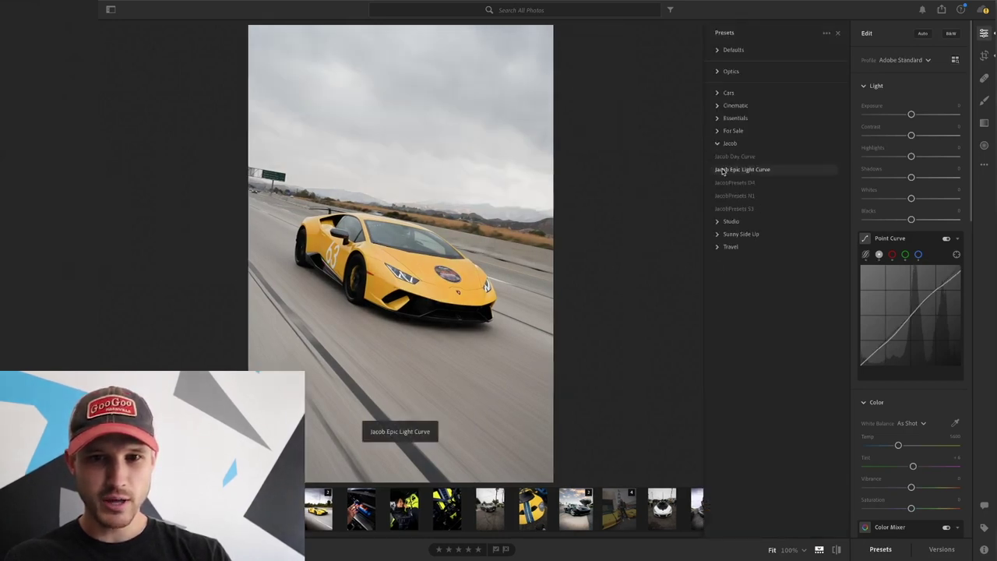
click(723, 169)
click(716, 143)
Step: Examine the red, green and blue point curves, ending on the combined curve with the presets closed
mouse_move(939, 292)
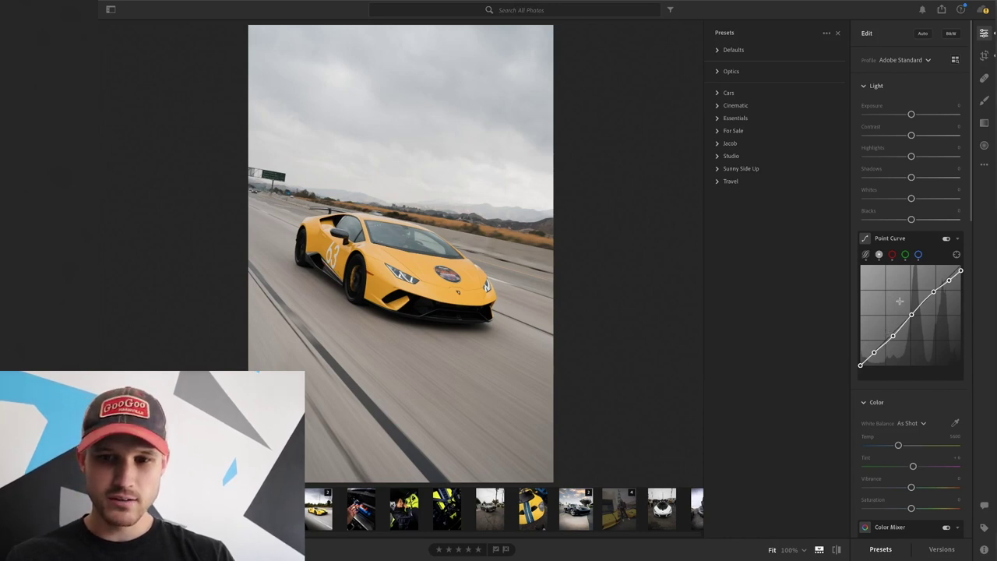
click(893, 256)
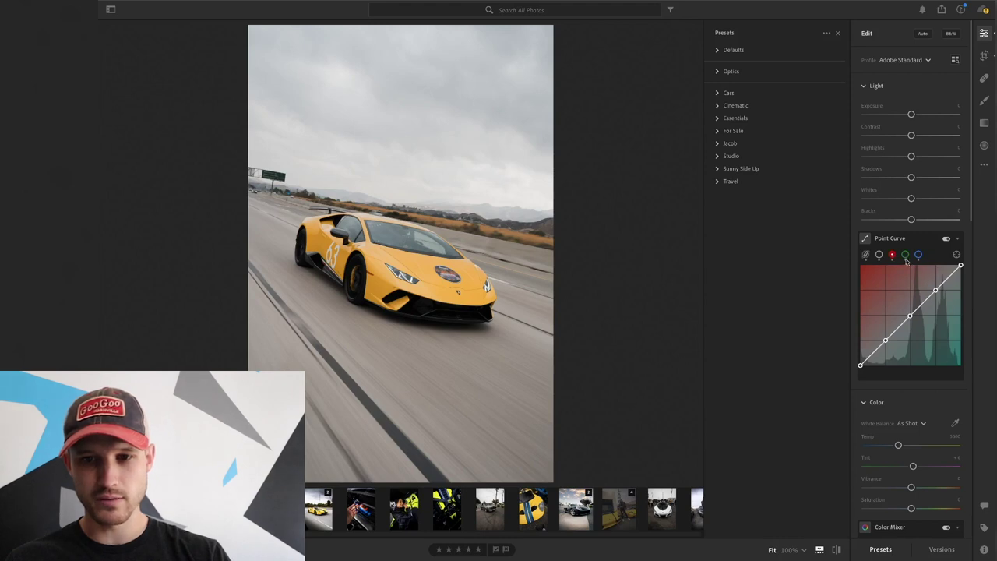
click(905, 256)
click(918, 256)
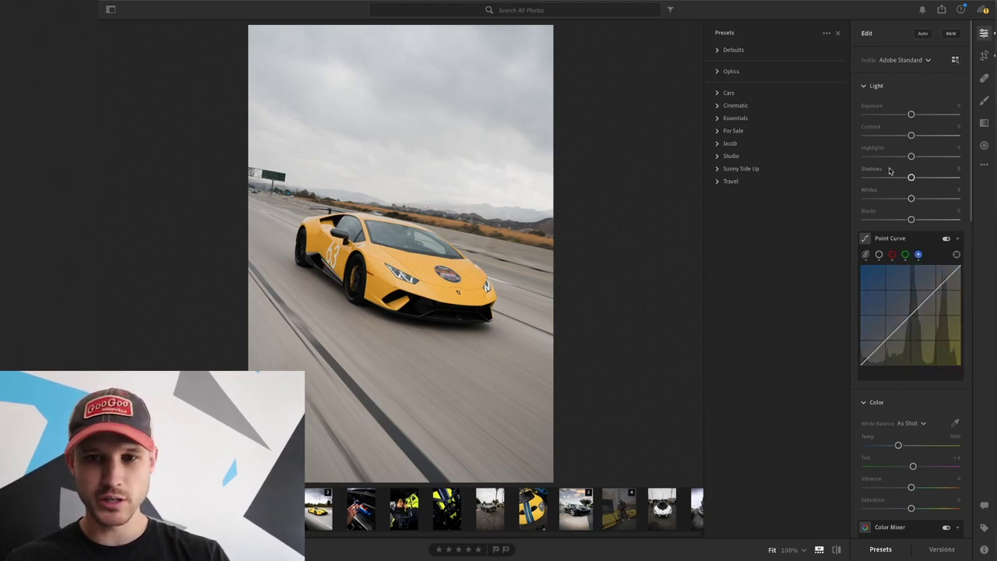
click(879, 255)
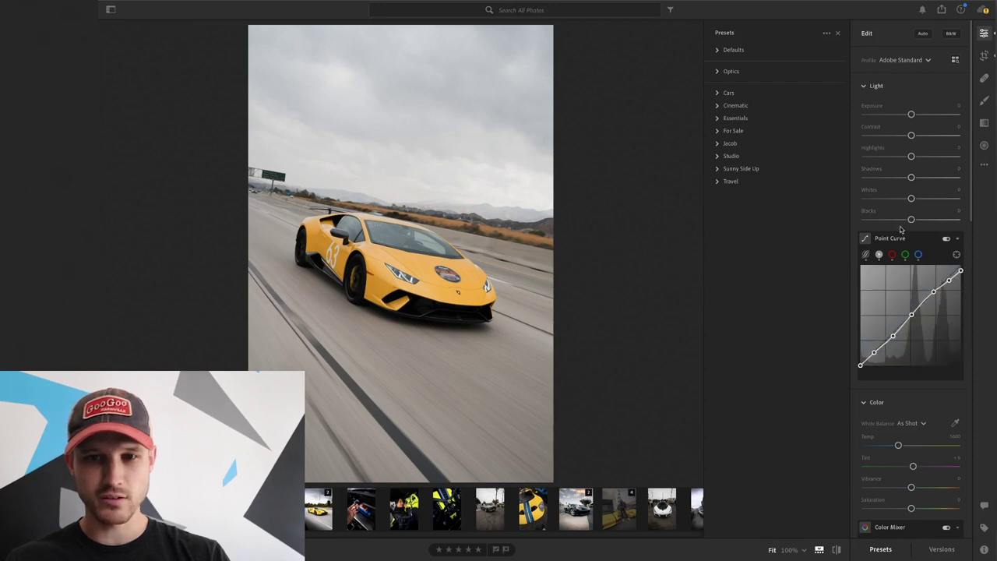
click(837, 34)
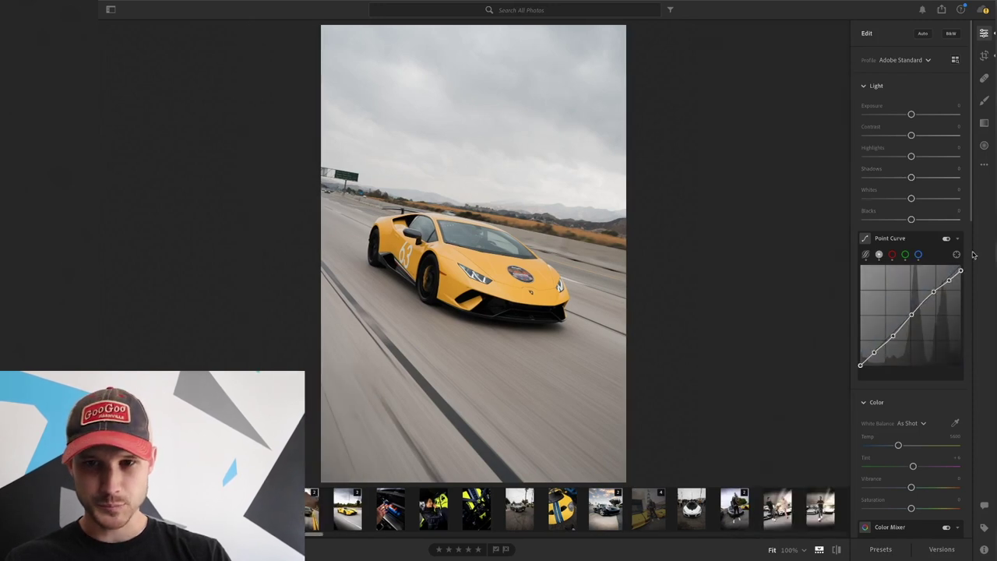
Step: Set exposure to +0.50, shadows to +13 and whites to +7, and raise the contrast slightly
drag(909, 116, 916, 117)
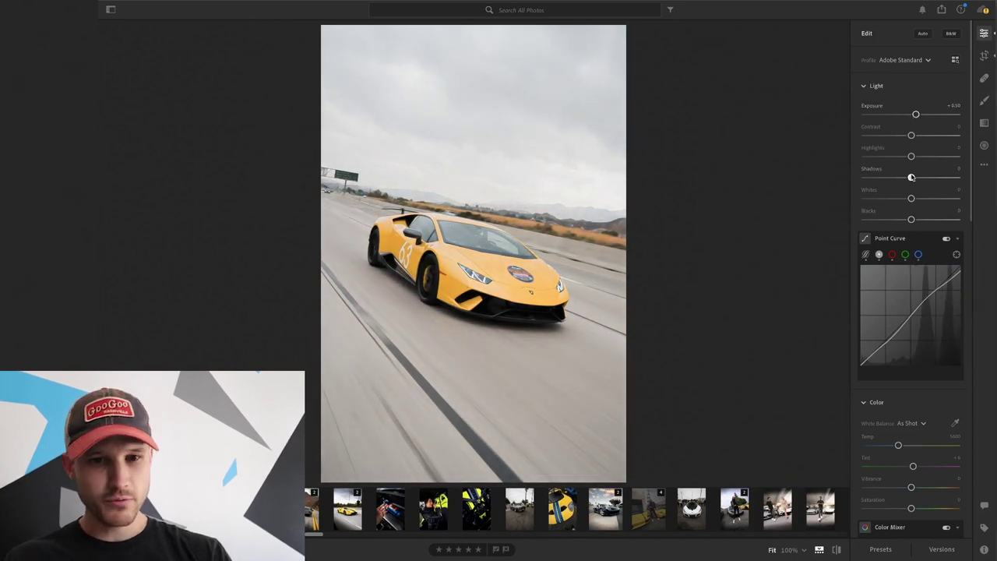
drag(911, 178, 916, 178)
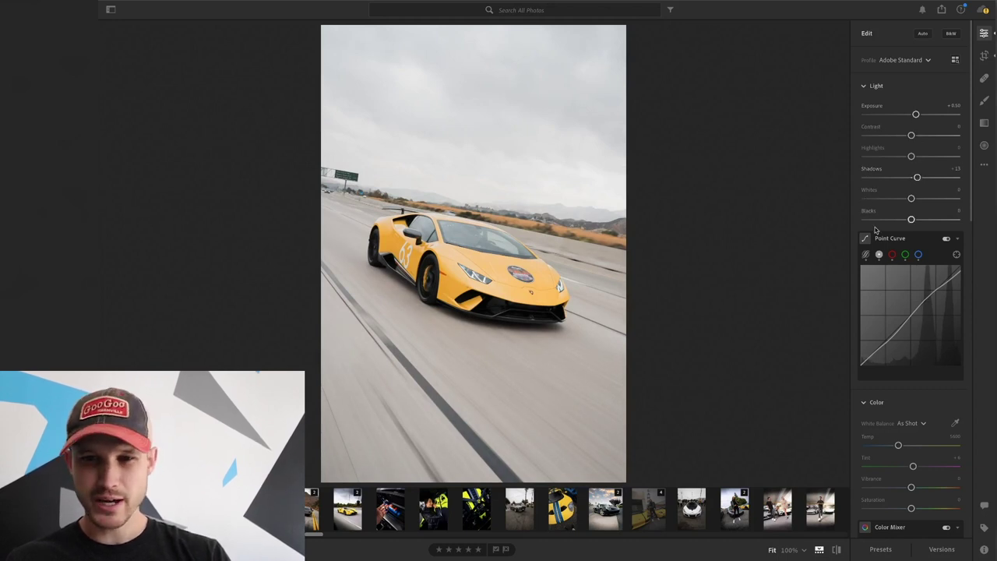
mouse_move(911, 199)
mouse_down()
mouse_move(925, 199)
mouse_move(913, 198)
mouse_up()
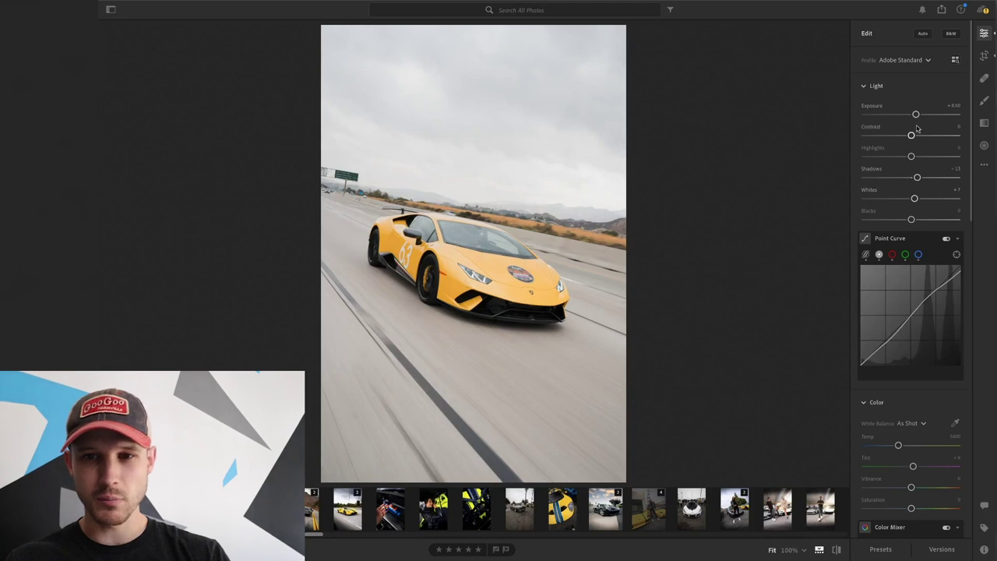
drag(911, 139, 915, 140)
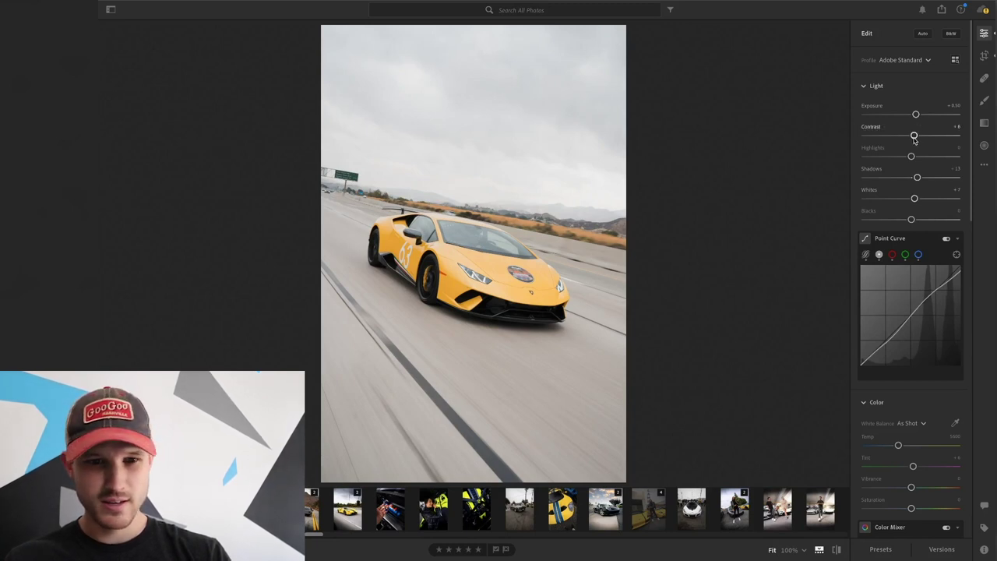
key(F2)
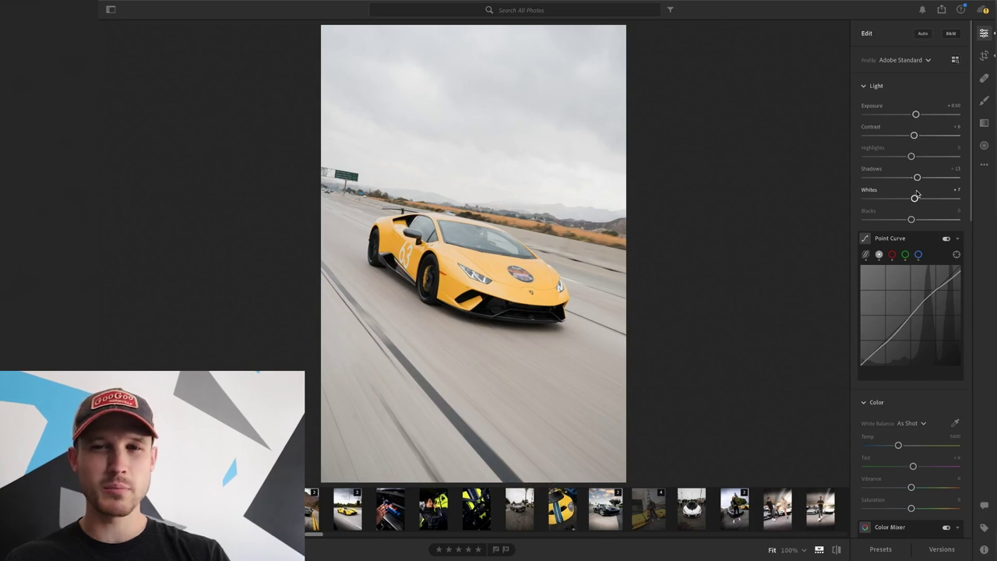
Step: Set a custom white balance by sampling the white number on the side of the car
scroll(916, 195, down, 2)
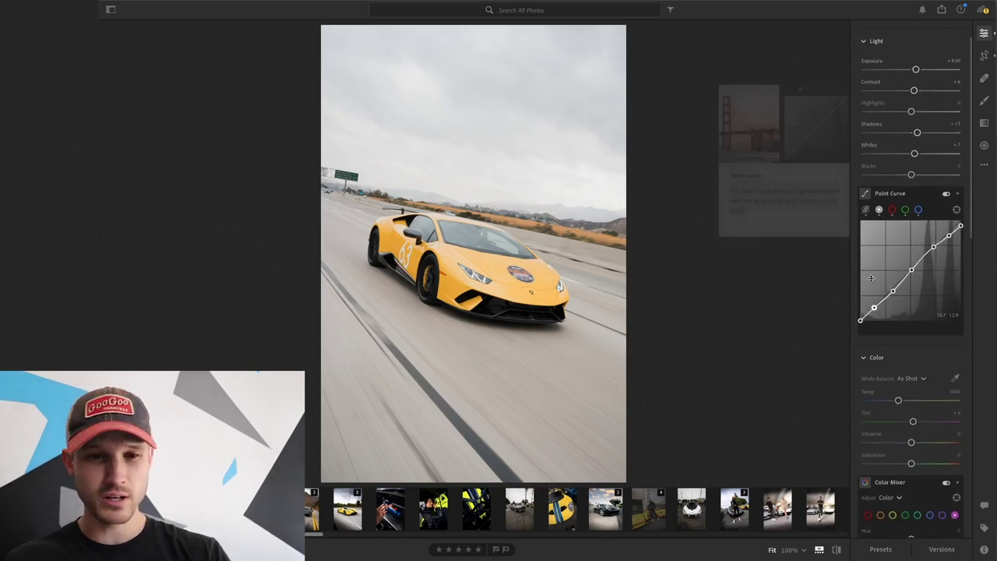
mouse_move(860, 267)
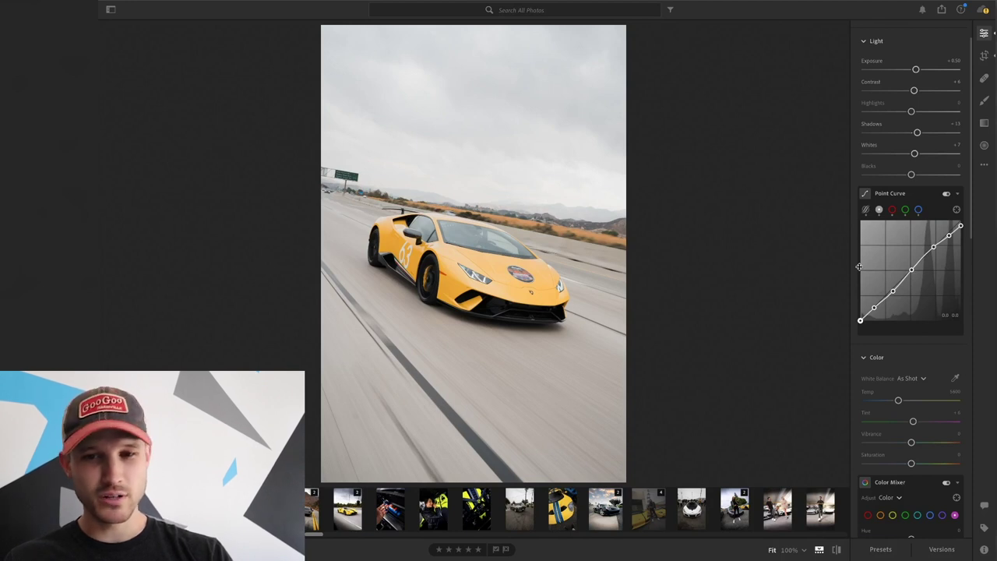
scroll(859, 269, down, 4)
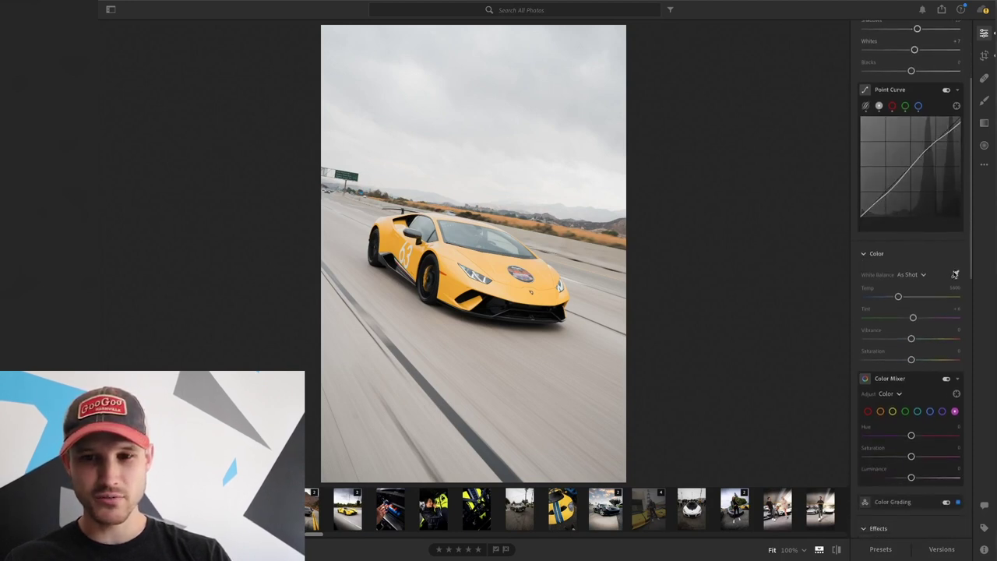
click(427, 274)
click(429, 271)
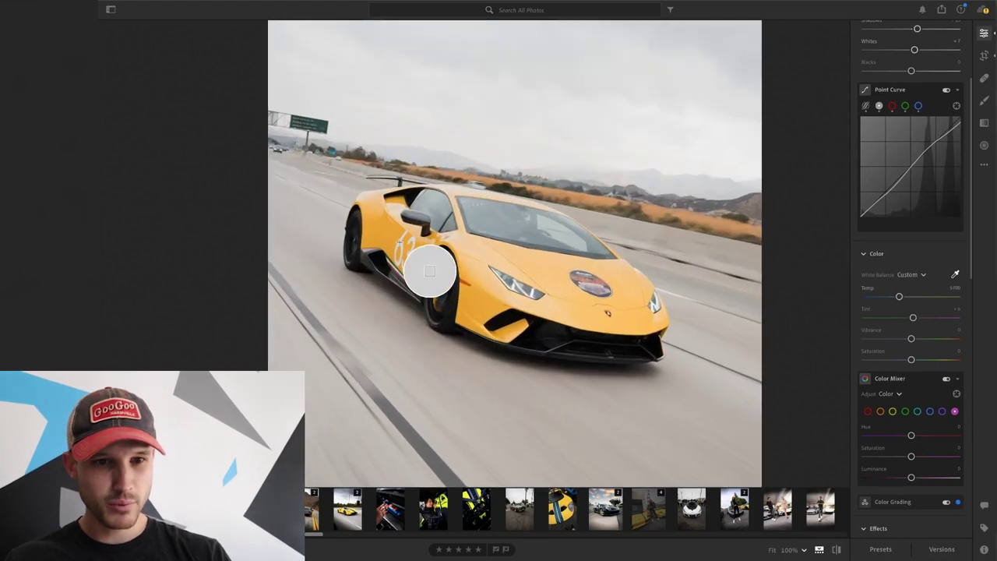
click(429, 271)
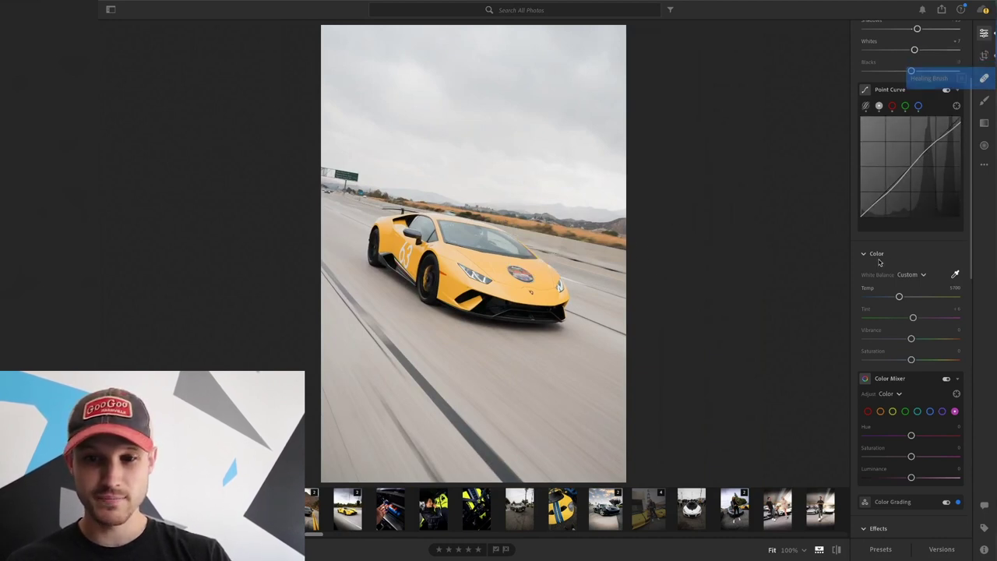
Step: Lower the blacks to -9 and raise Dehaze to about +36 to bring out the clouds
scroll(880, 257, up, 4)
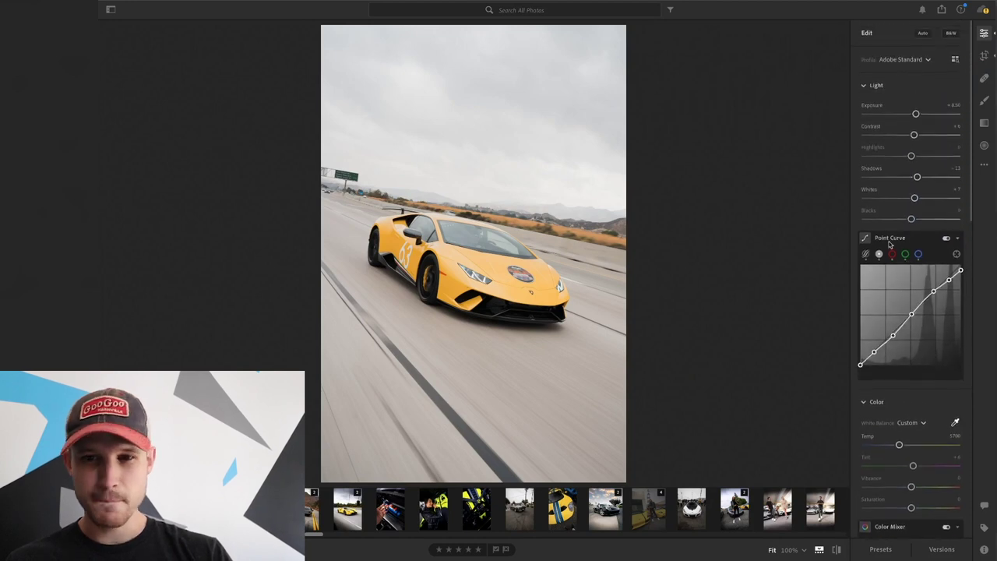
drag(910, 219, 906, 219)
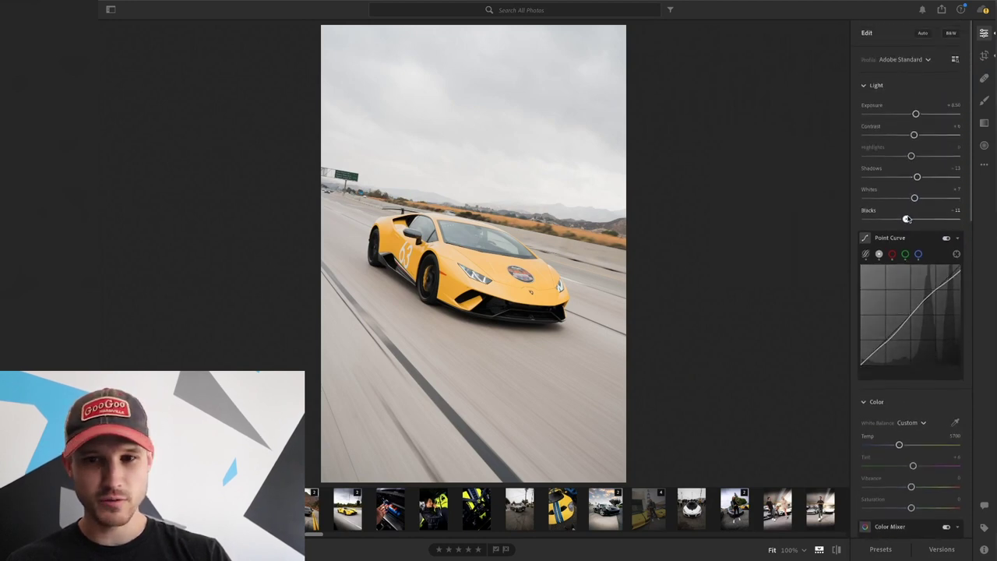
scroll(908, 249, down, 8)
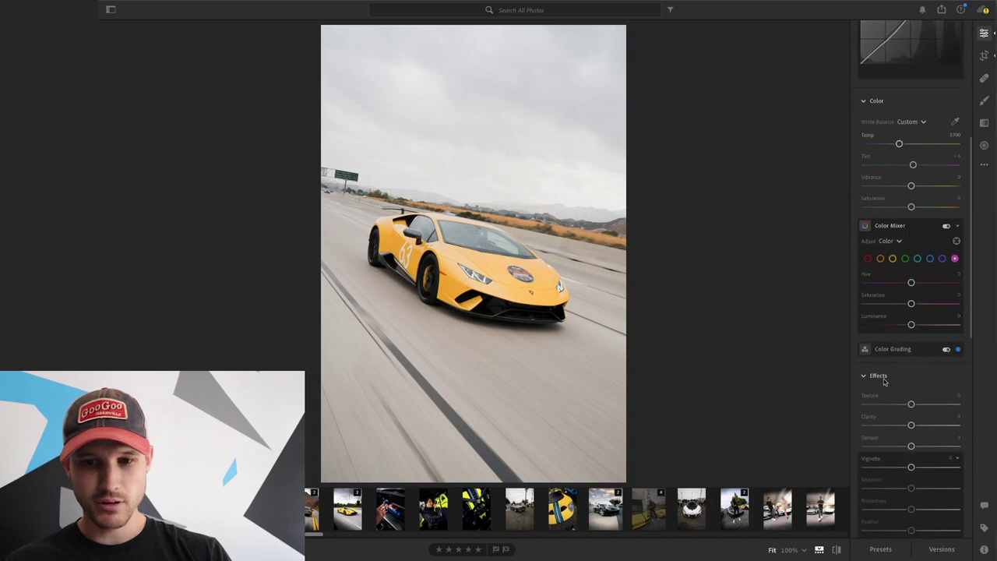
drag(911, 447, 929, 446)
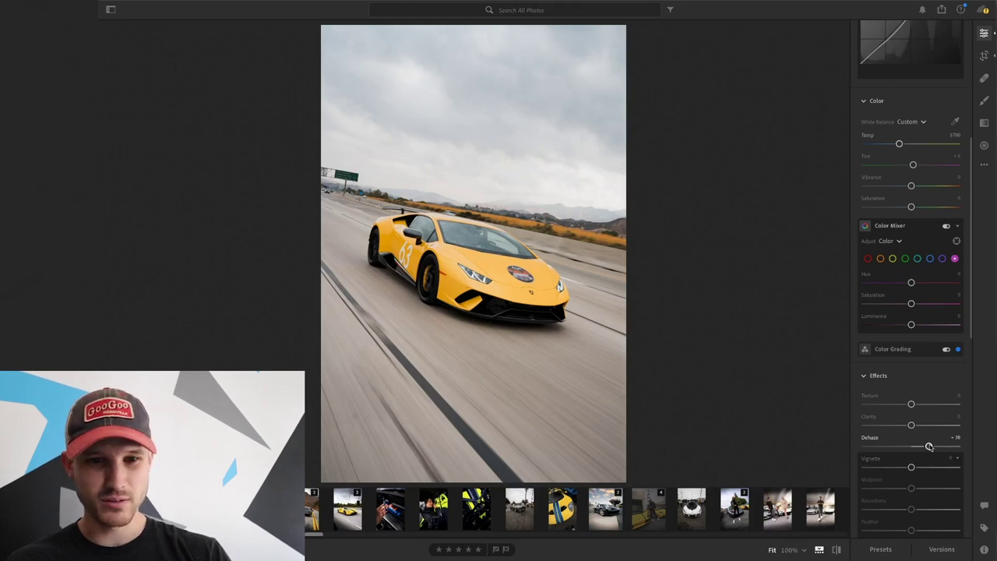
Step: Refine the light settings with exposure at +0.42, shadows at +14 and whites at +15
scroll(916, 234, up, 8)
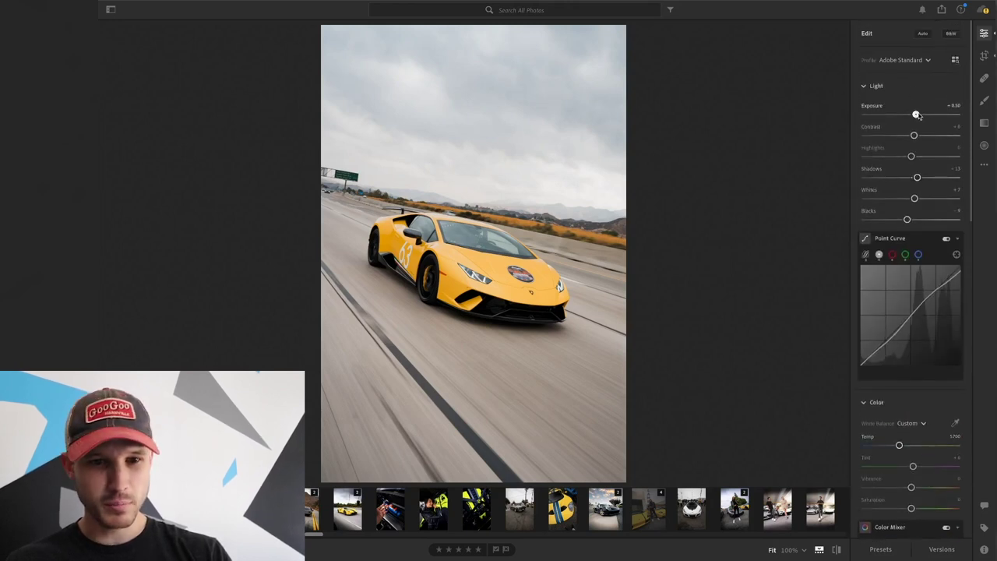
drag(916, 115, 915, 115)
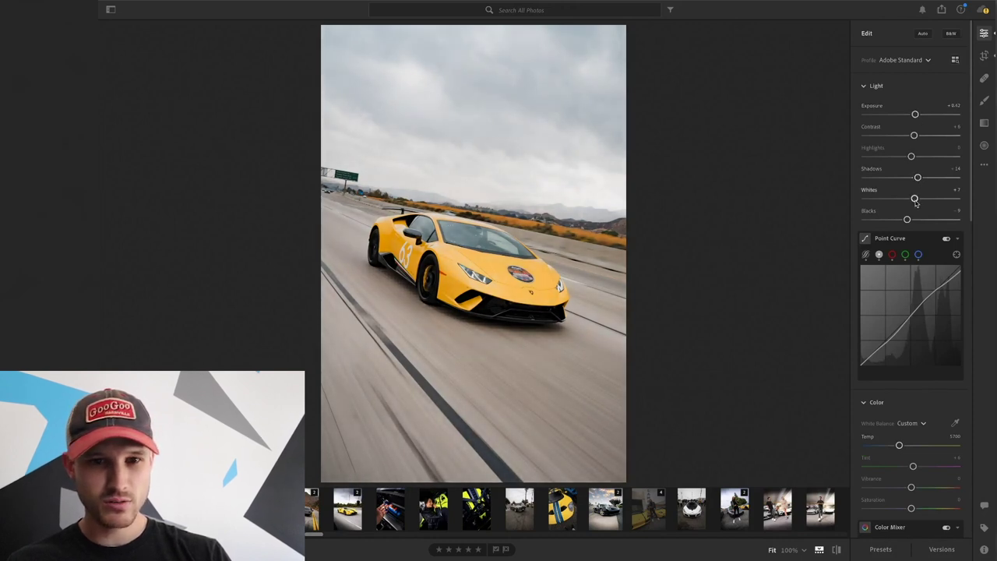
drag(914, 198, 917, 199)
key(F2)
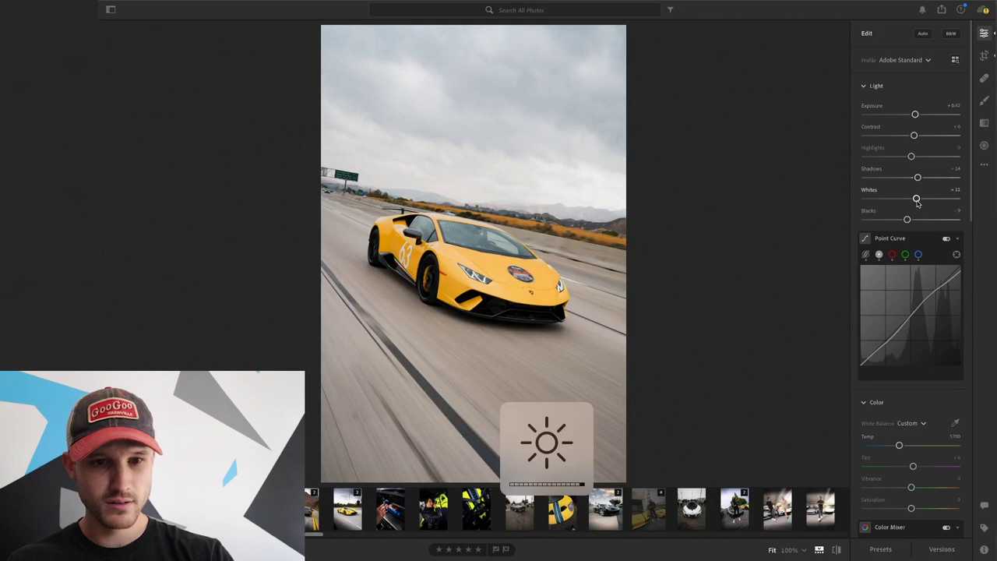
drag(917, 200, 919, 202)
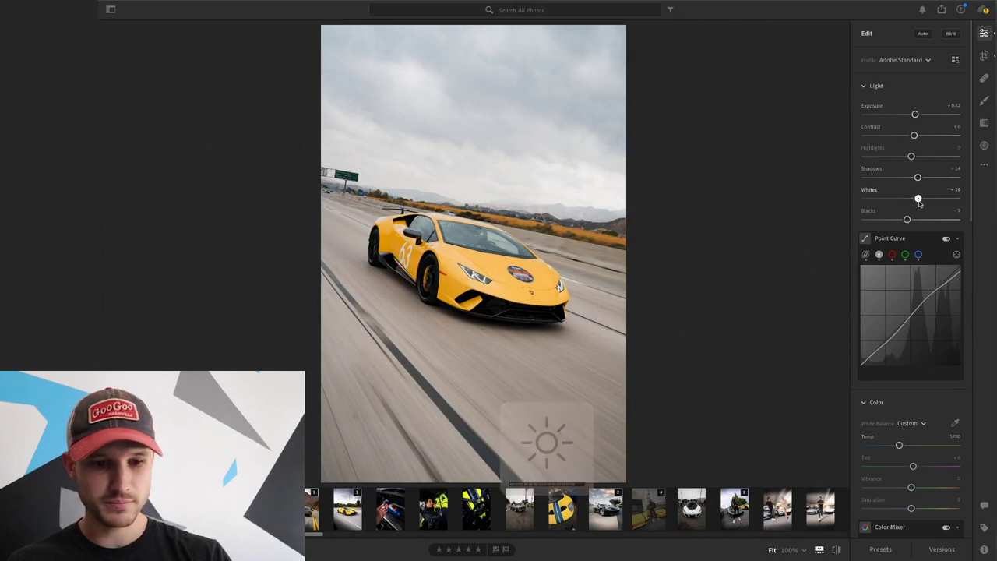
key(XF86MonBrightnessUp)
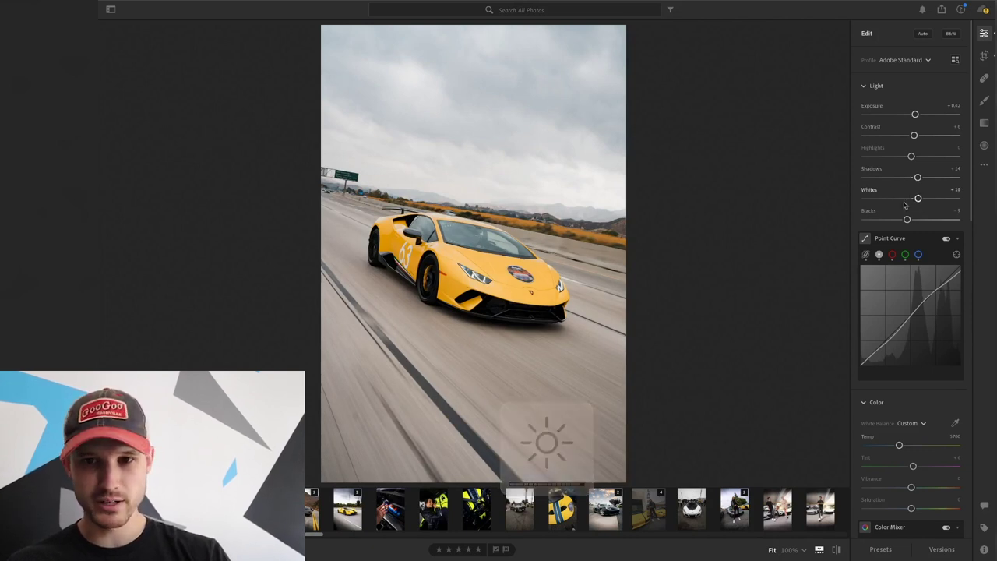
drag(918, 199, 918, 199)
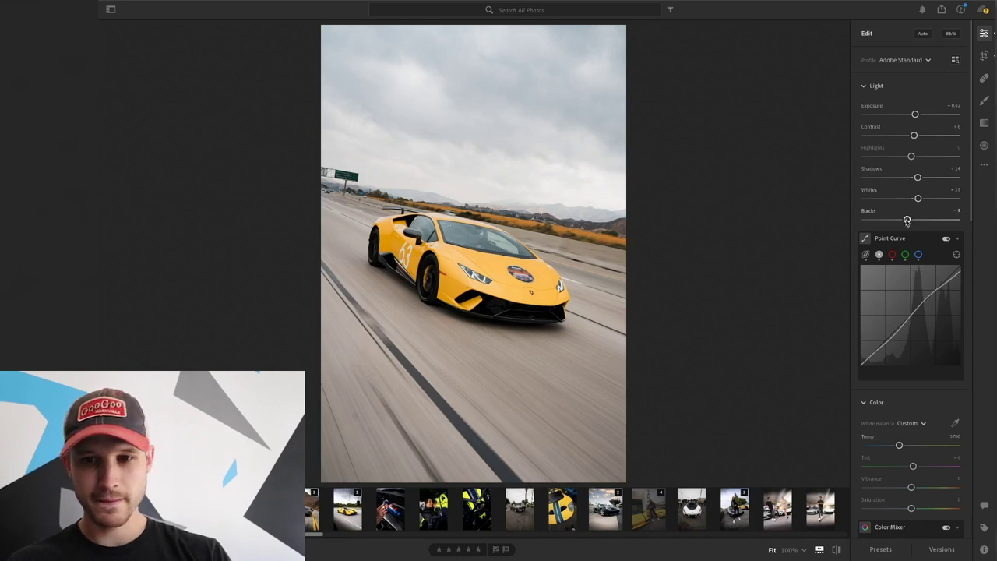
Step: Pull the midpoint of the red channel's point curve slightly downward to reduce red in the midtones
mouse_move(902, 274)
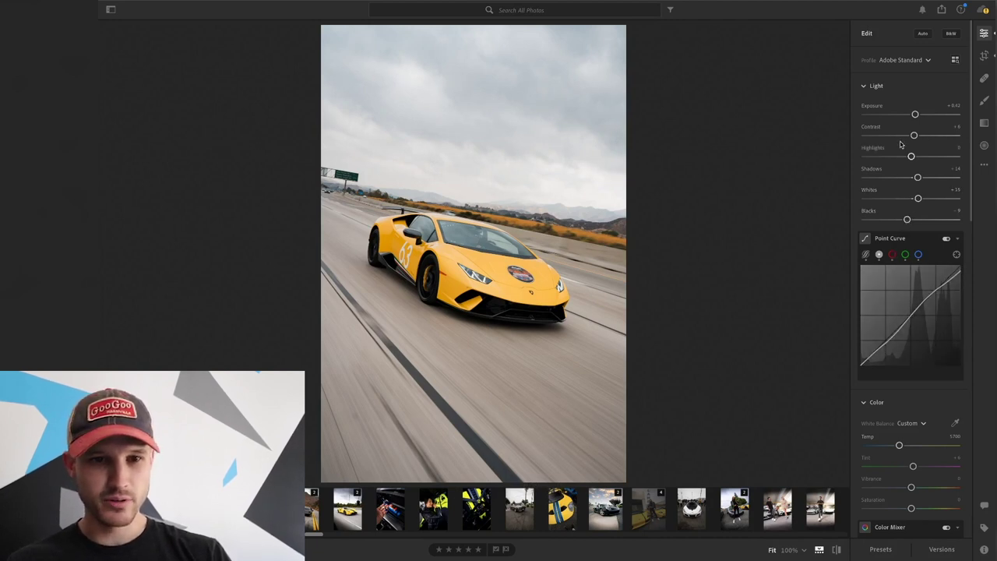
scroll(900, 148, down, 5)
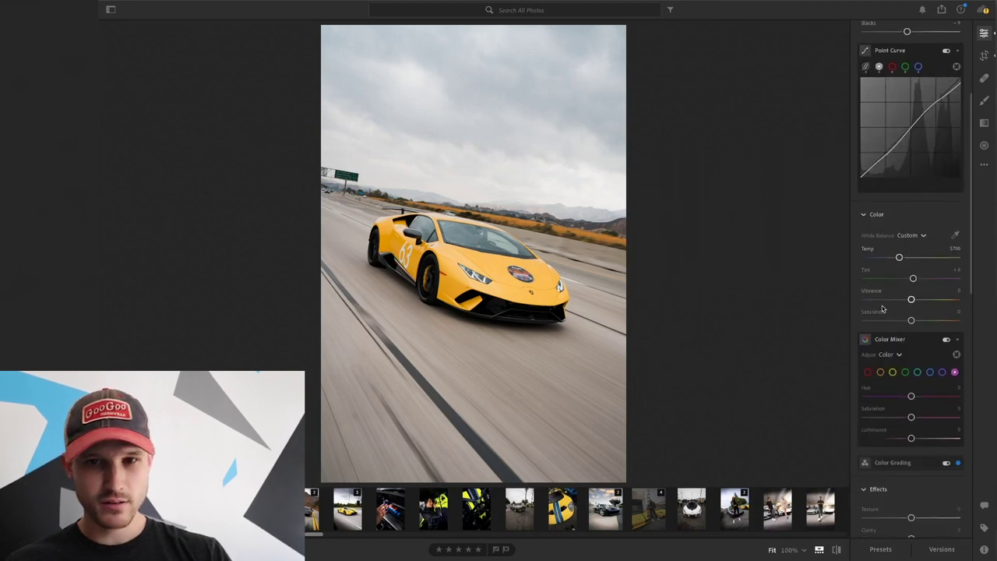
scroll(882, 312, up, 3)
click(892, 204)
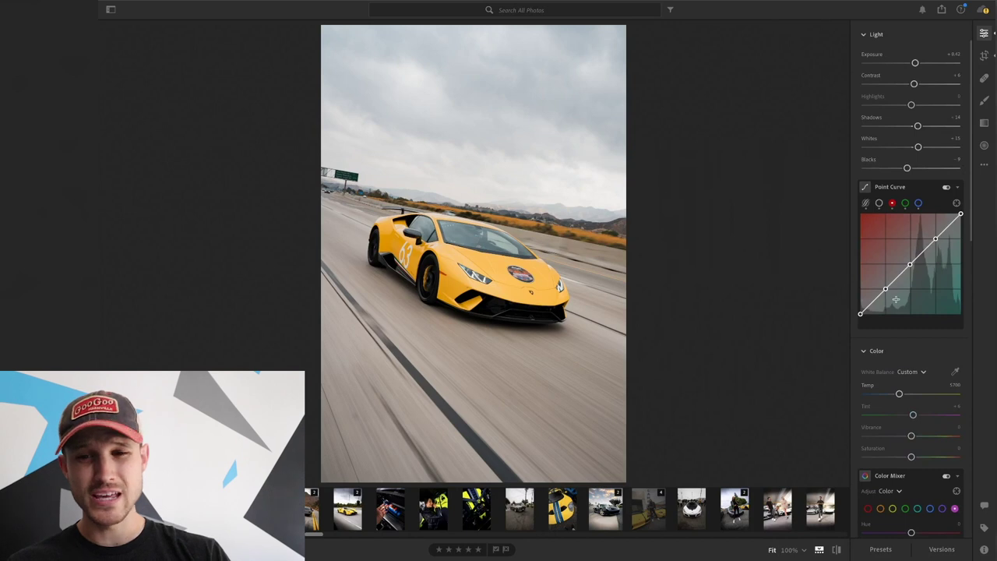
scroll(899, 296, down, 2)
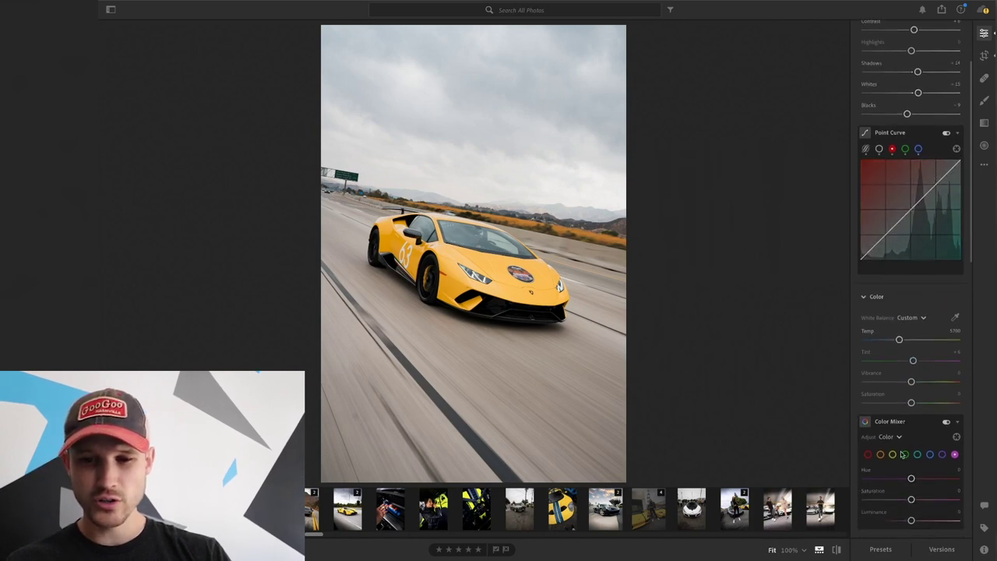
scroll(909, 471, up, 3)
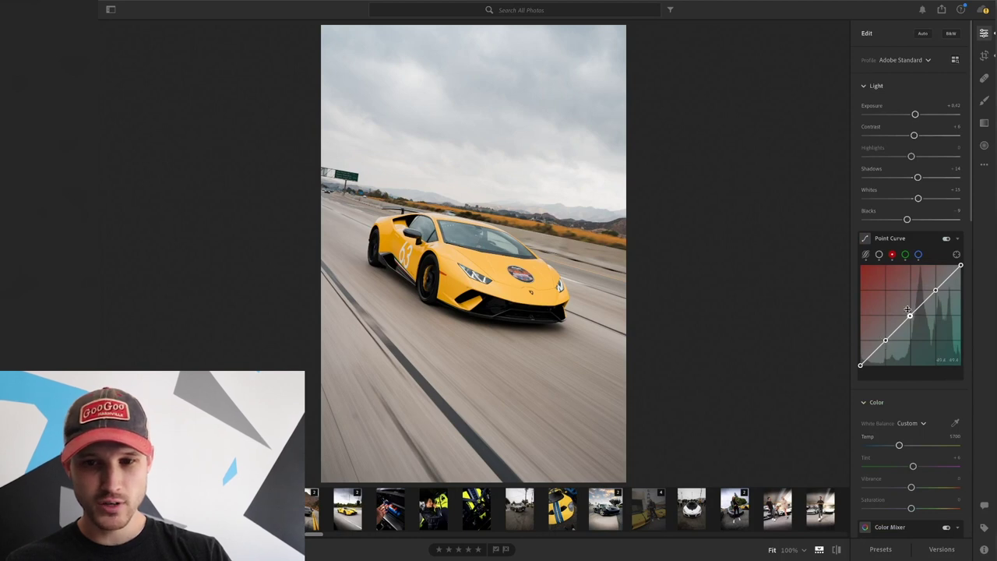
drag(909, 315, 911, 317)
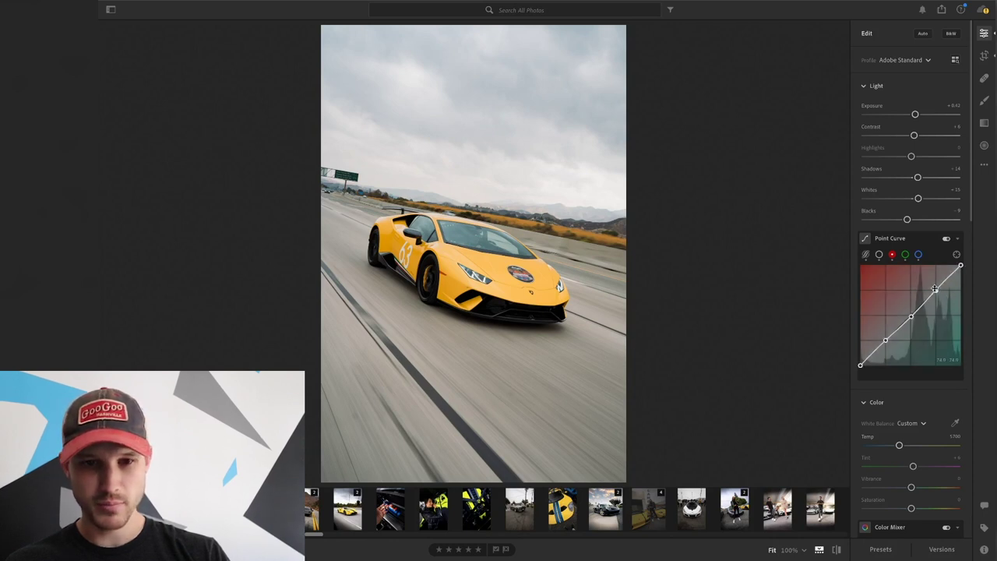
Step: Raise the highlights point of the green channel's point curve slightly to adjust the colour of the brighter tones
drag(935, 290, 937, 290)
click(905, 255)
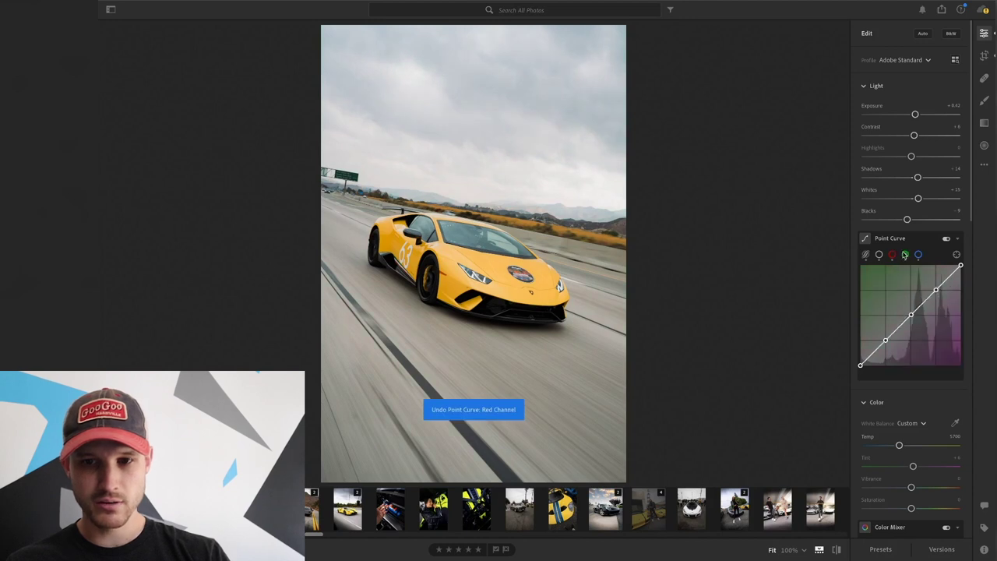
drag(885, 339, 885, 342)
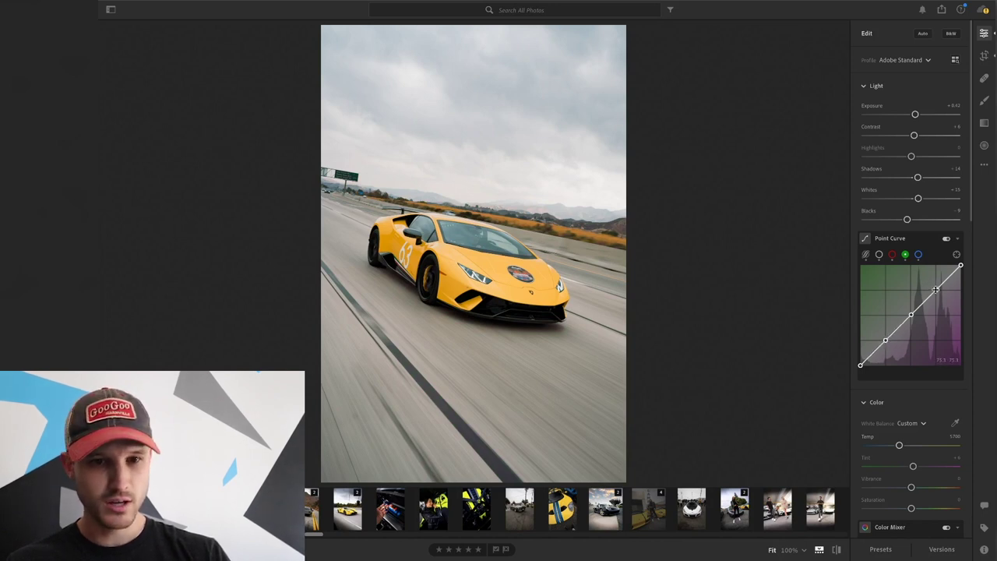
drag(935, 290, 935, 290)
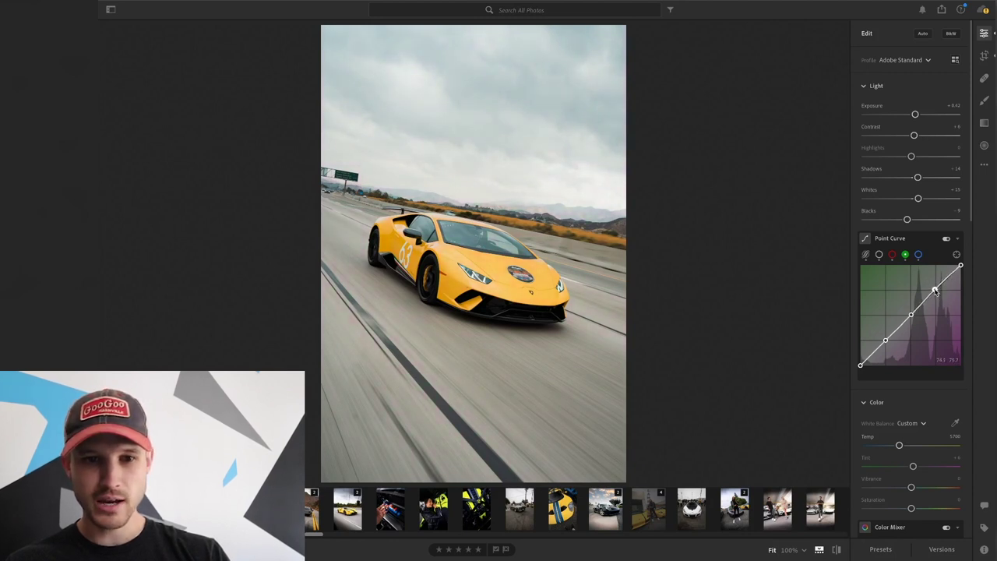
Step: Try small shifts of the shadow, midtone and highlight points on the blue channel's point curve, undoing each one
click(918, 255)
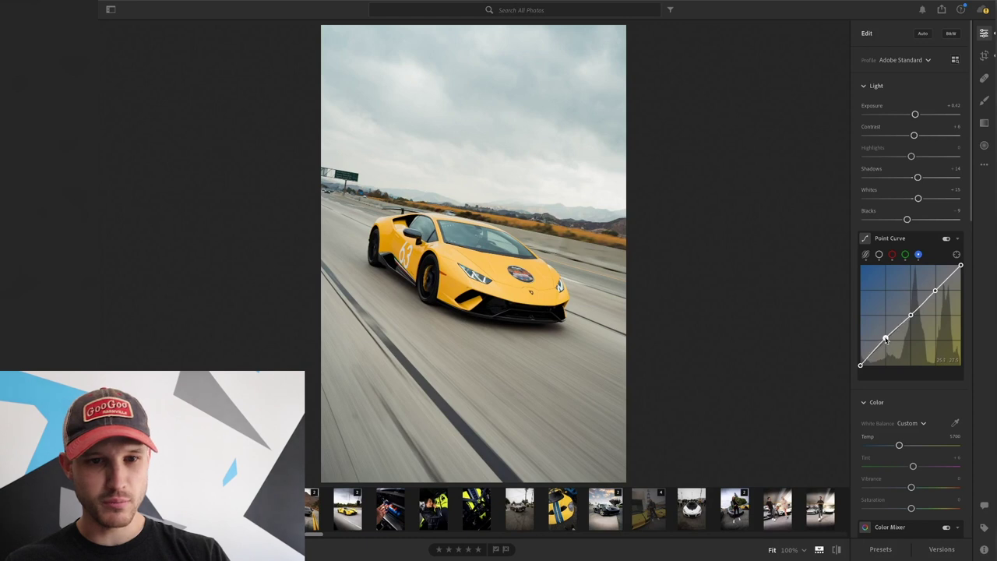
drag(885, 339, 885, 339)
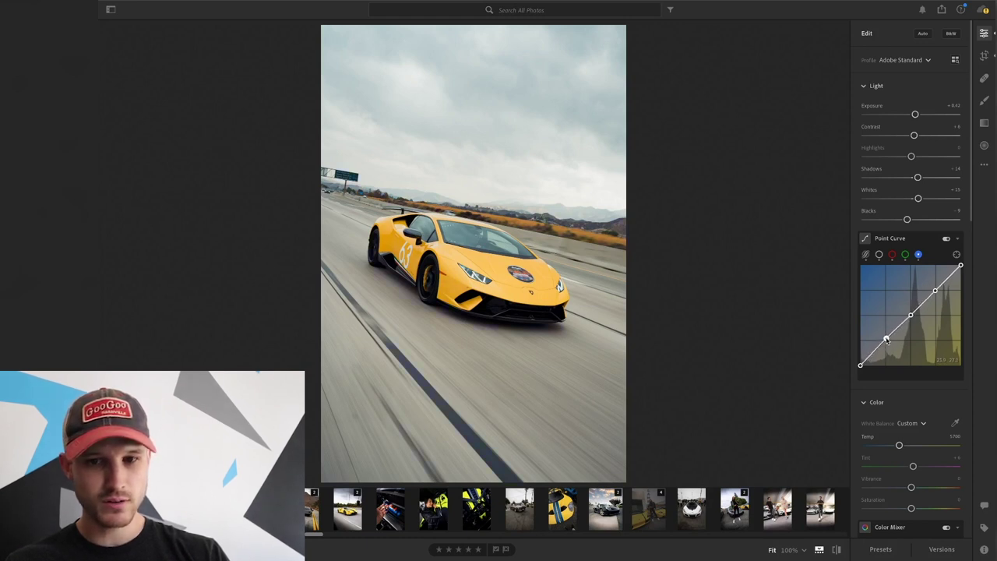
key(ctrl+z)
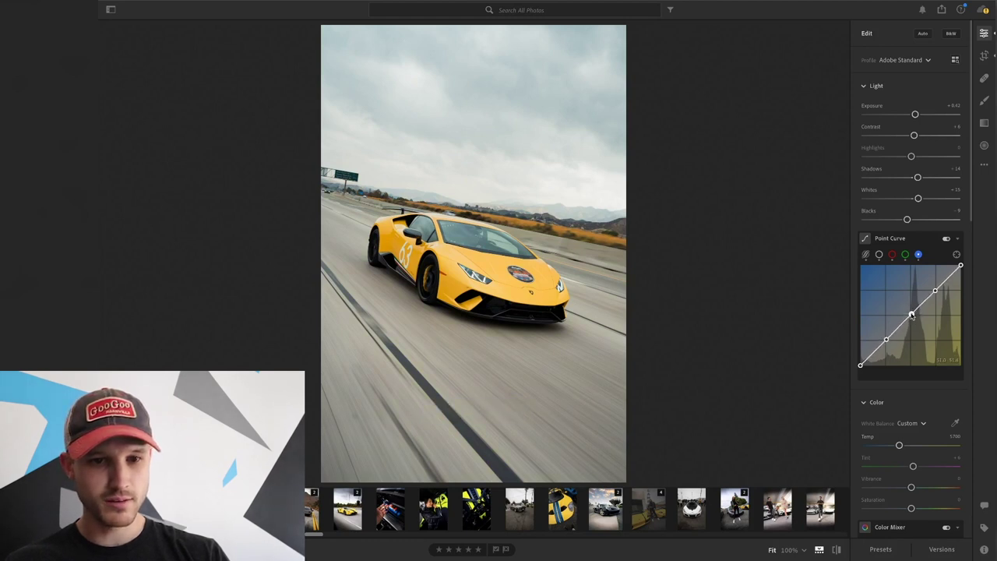
drag(911, 314, 911, 314)
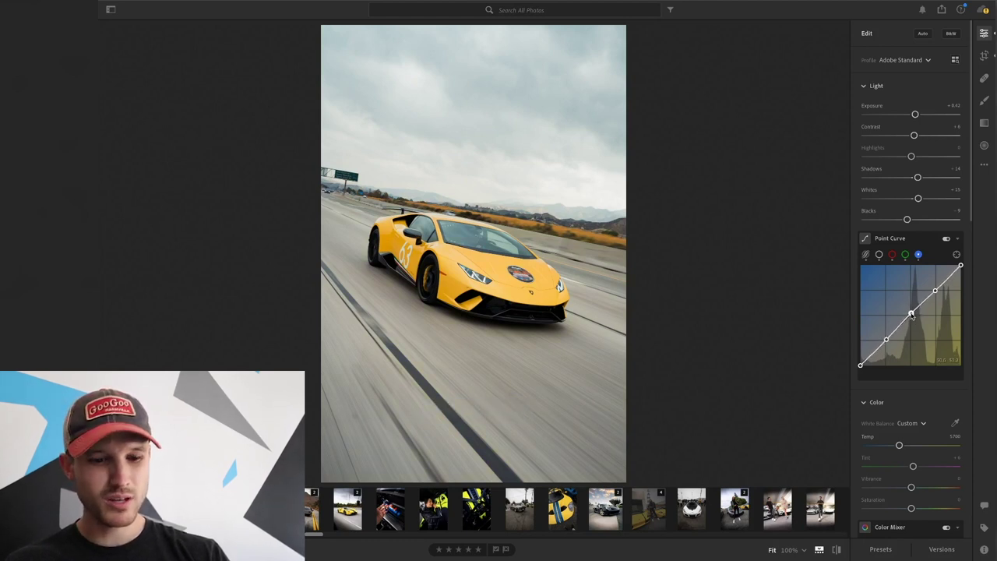
key(ctrl+z)
drag(935, 291, 936, 291)
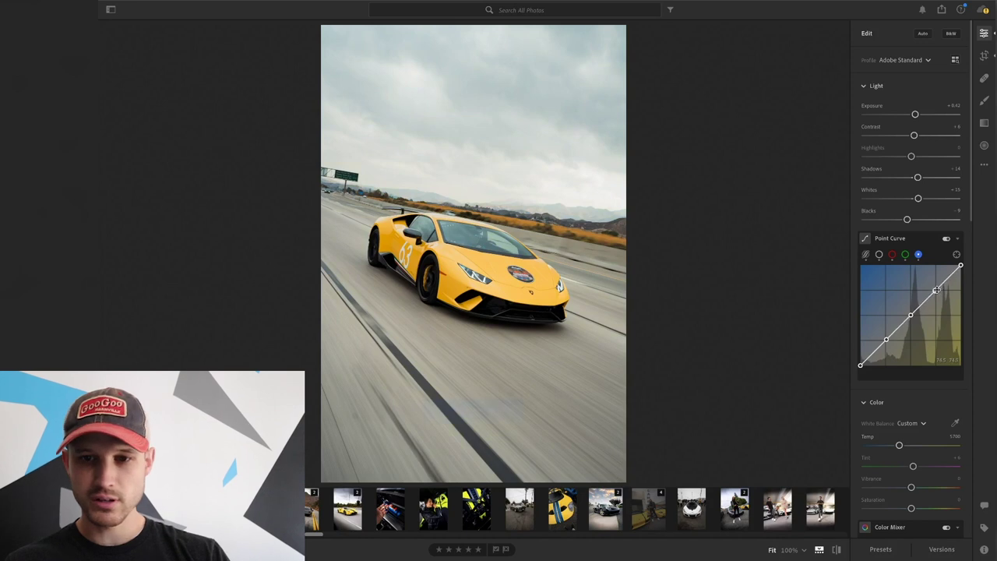
key(ctrl+z)
Step: Try a red saturation of about +33 in the Color Mixer and return it to 0
scroll(905, 256, down, 1)
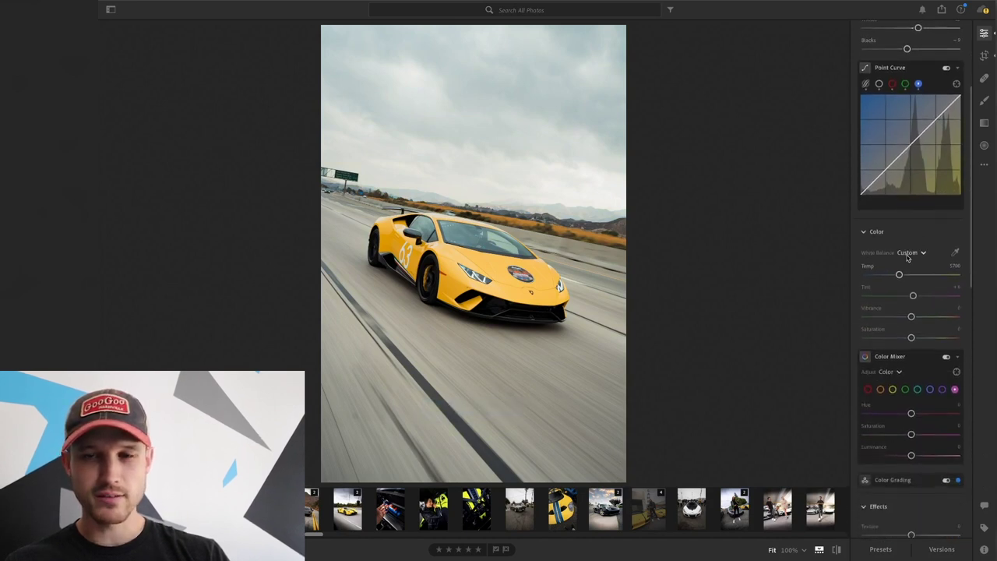
scroll(907, 258, down, 3)
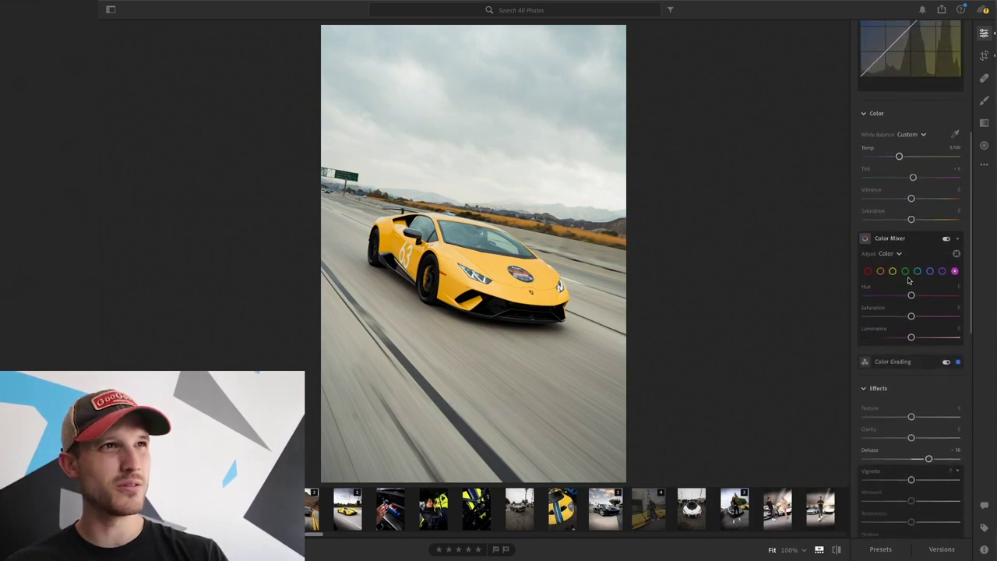
click(868, 272)
mouse_move(911, 316)
mouse_down()
mouse_move(896, 316)
mouse_move(923, 316)
mouse_move(853, 303)
mouse_move(925, 316)
mouse_up()
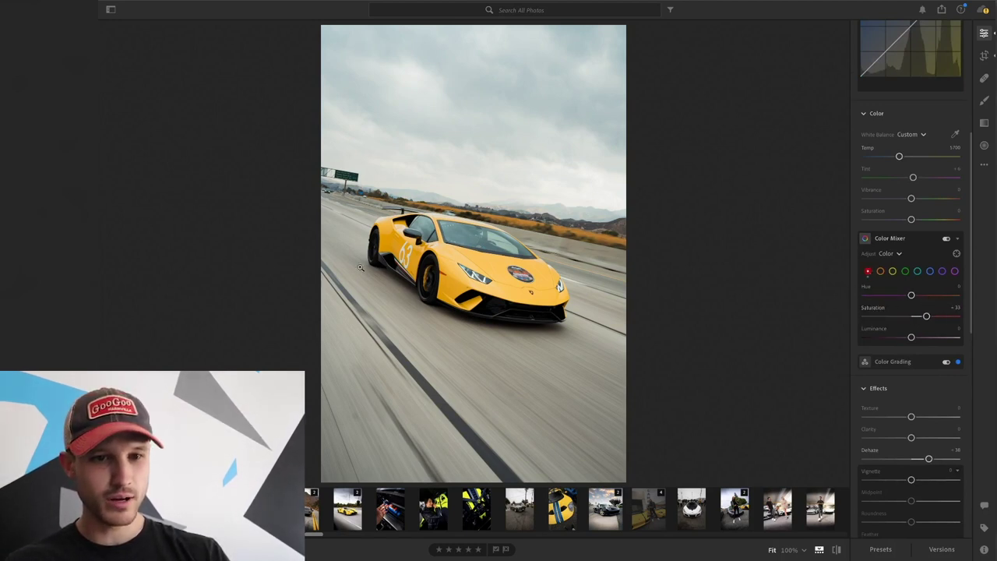
drag(926, 316, 912, 316)
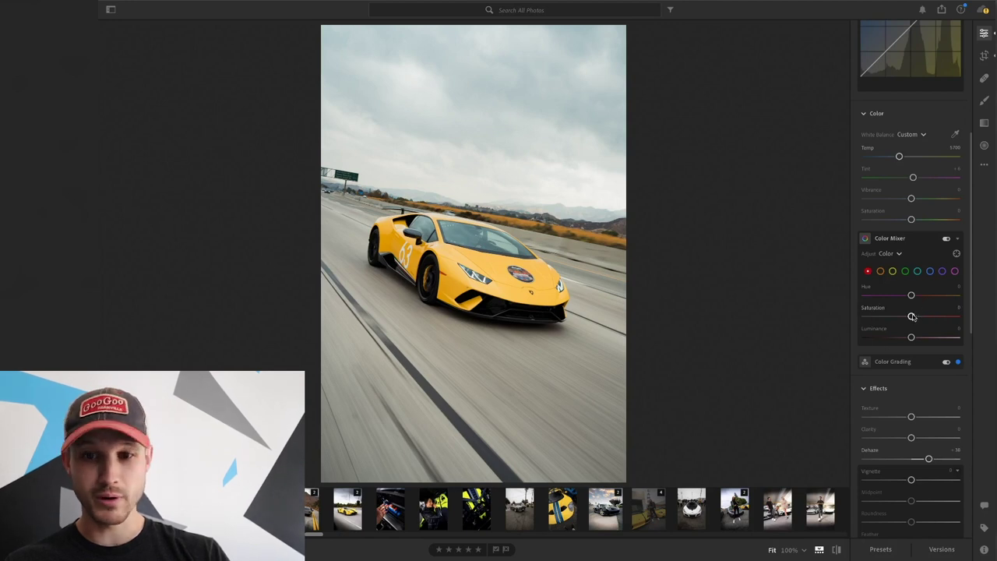
Step: In the Color Mixer, set orange to saturation +21 and luminance +11, and yellow to saturation +52 and luminance +11
click(880, 271)
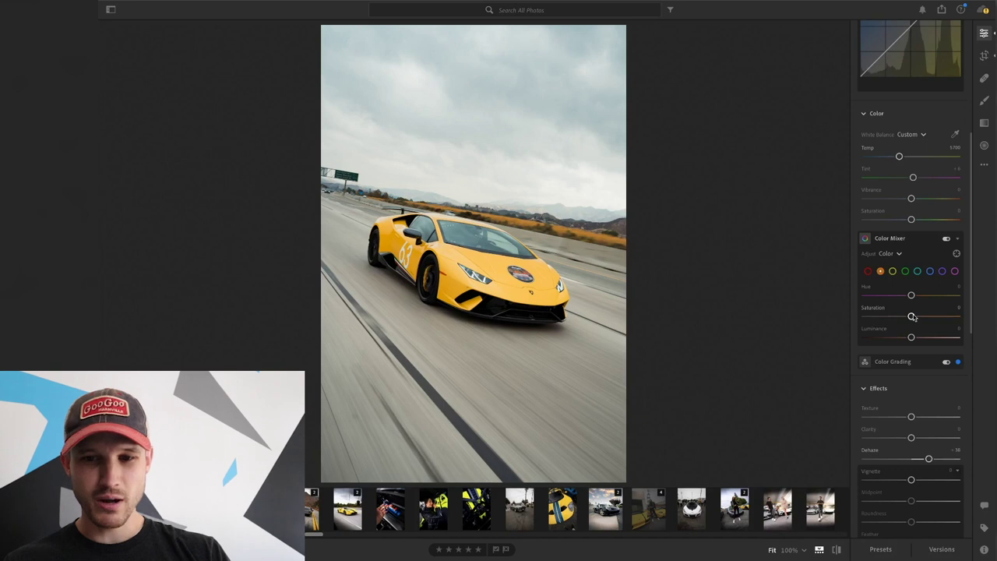
drag(912, 316, 917, 337)
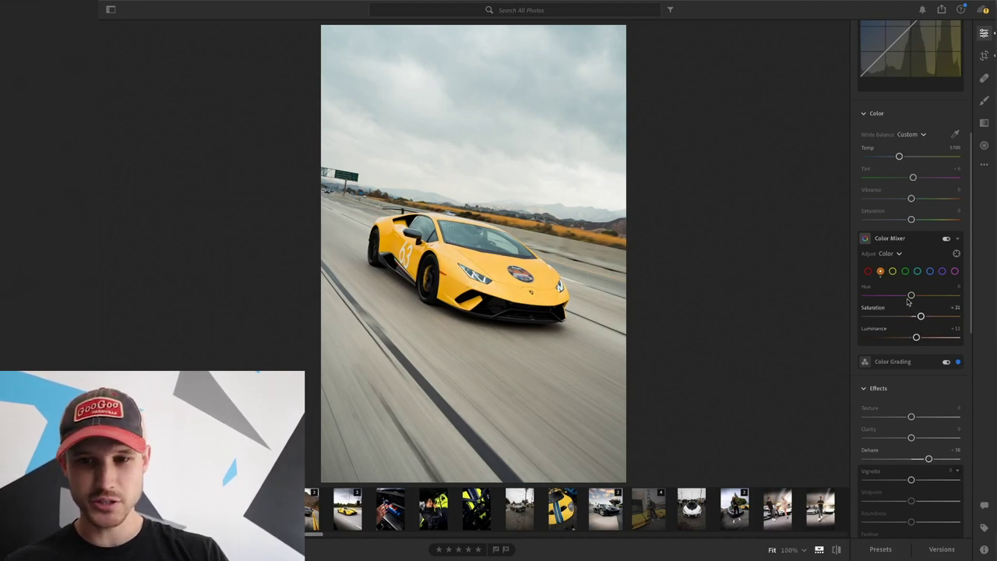
click(892, 271)
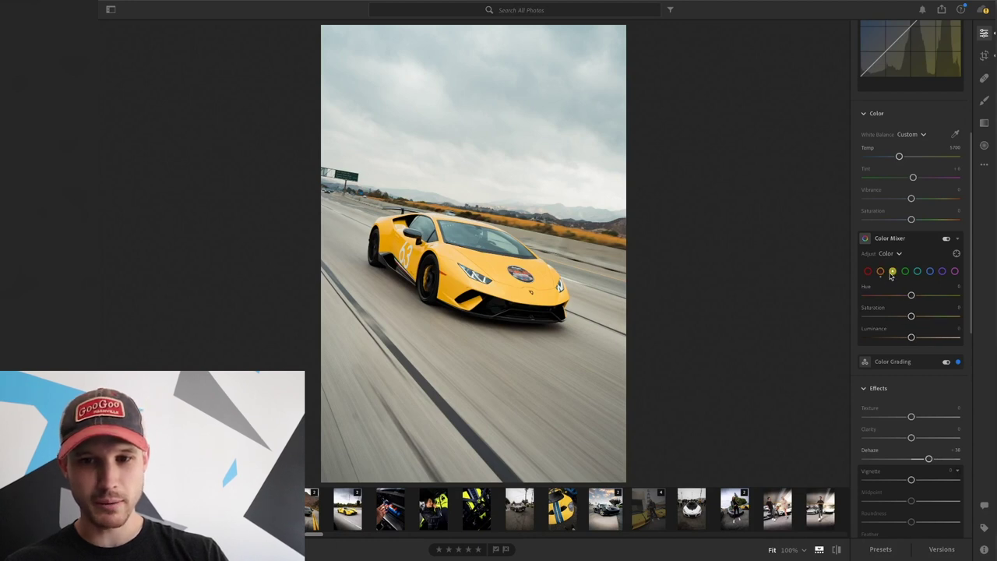
drag(911, 316, 918, 337)
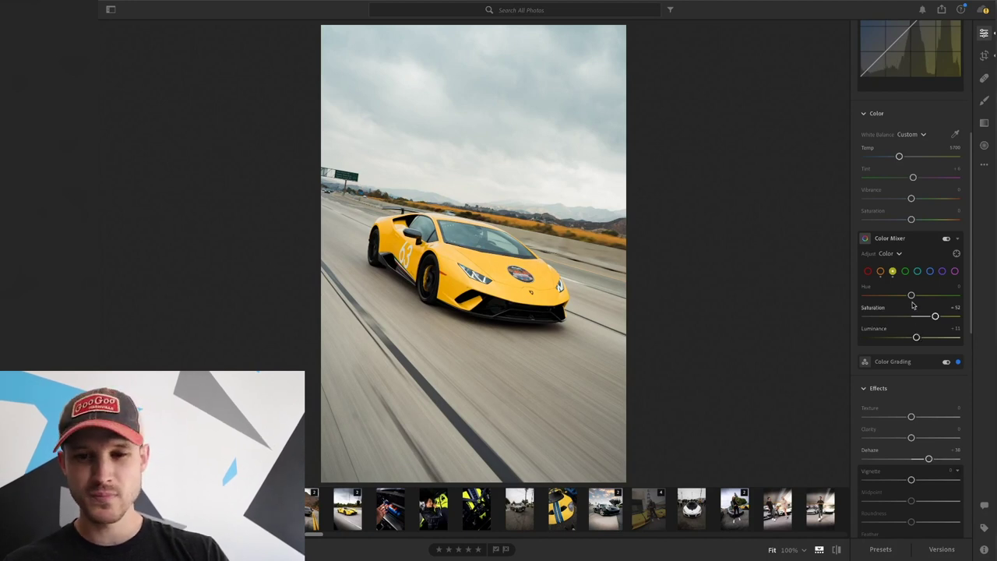
Step: Reduce the saturation of both green and aqua to -100 in the Color Mixer
click(904, 270)
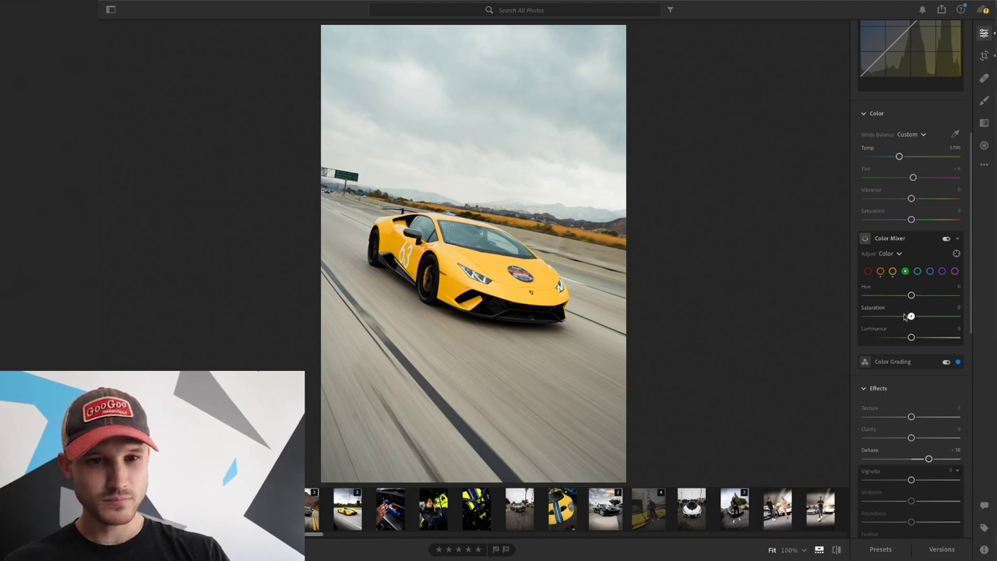
drag(911, 315, 615, 273)
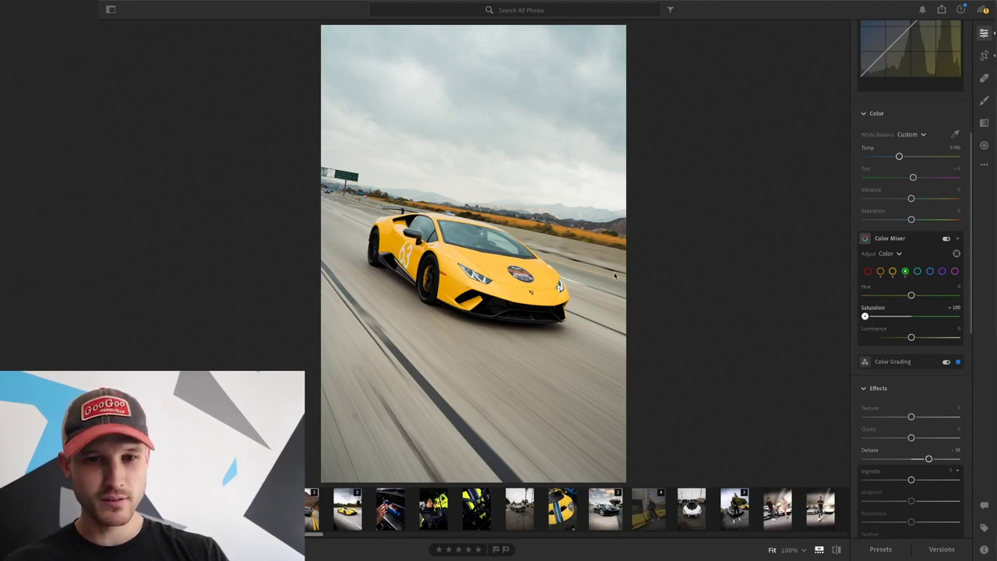
click(919, 273)
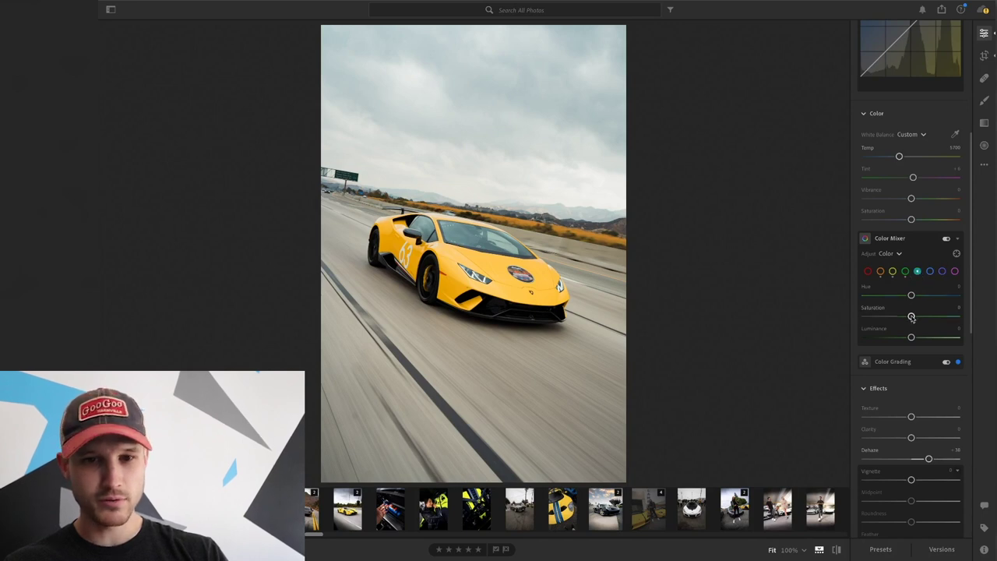
drag(911, 316, 944, 316)
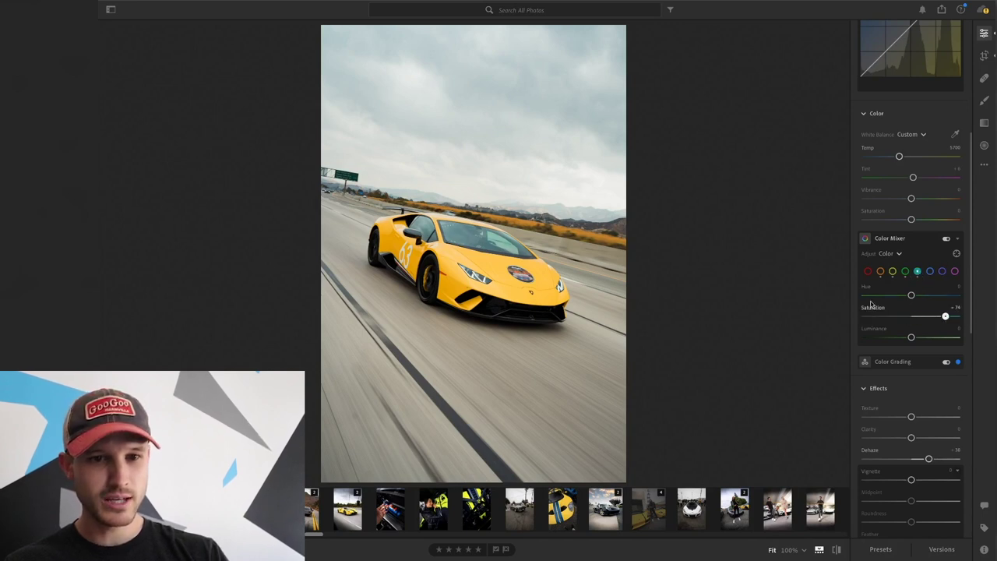
drag(870, 302, 748, 301)
Step: Compare brighter and darker aqua luminance in the Color Mixer and set it to about -43
drag(911, 337, 871, 336)
click(939, 334)
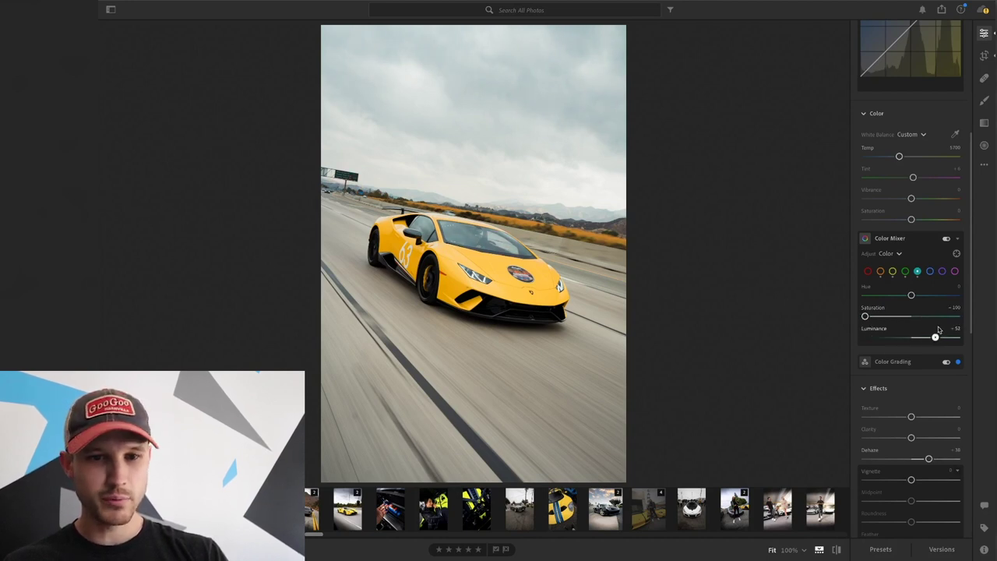
drag(936, 335, 843, 328)
click(891, 336)
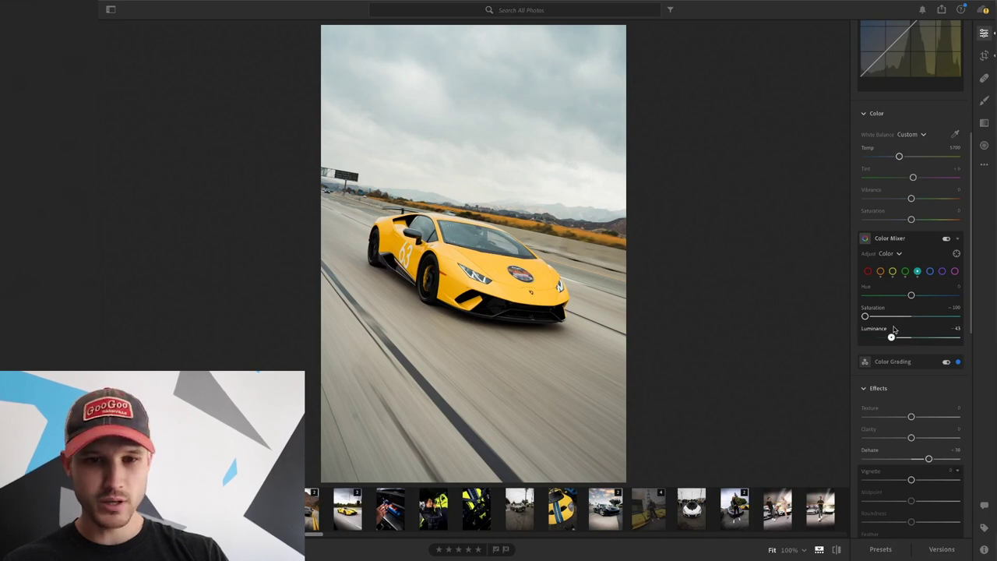
Step: Tone down the blues in the Color Mixer with saturation at -49 and luminance at about -15
click(931, 272)
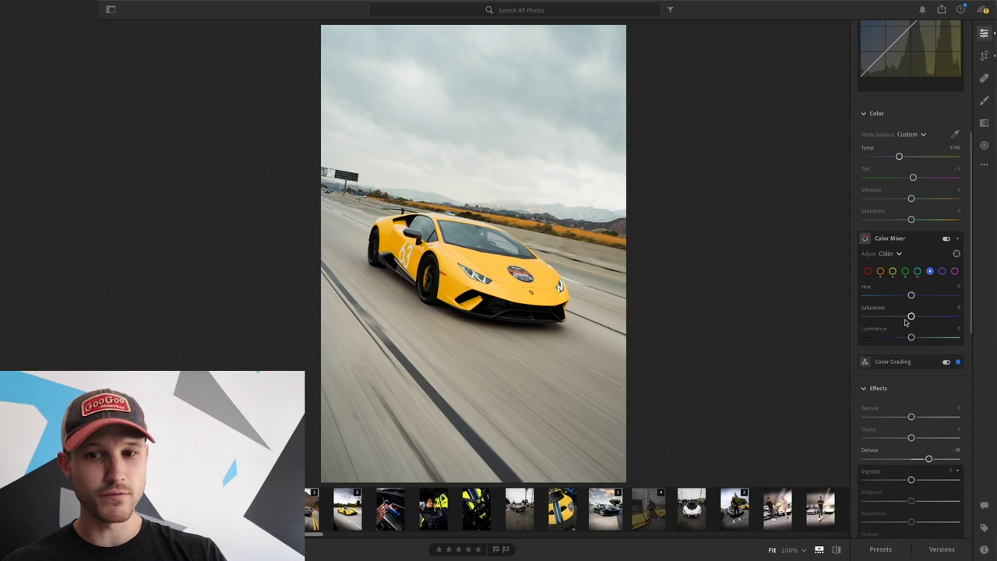
drag(910, 316, 956, 316)
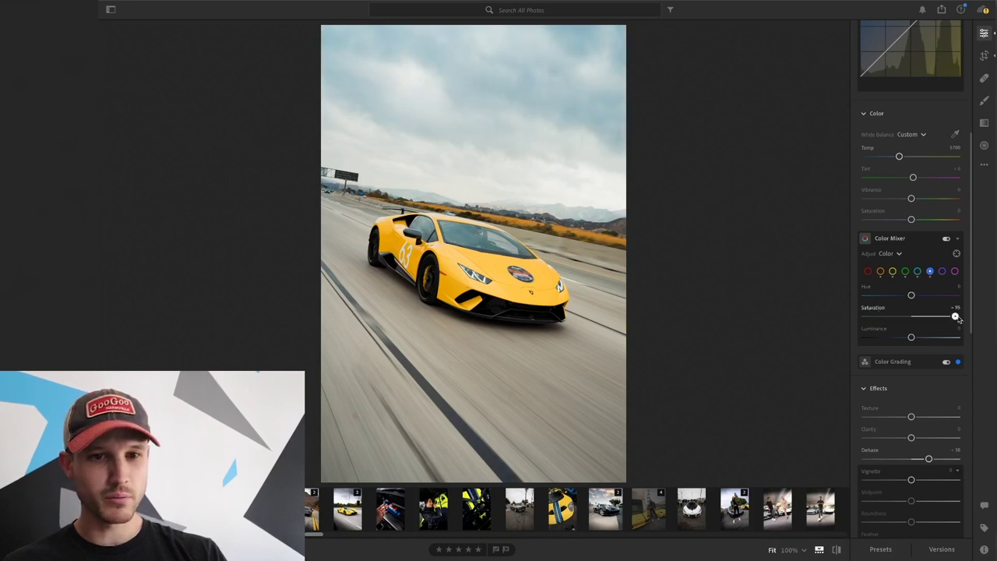
click(888, 317)
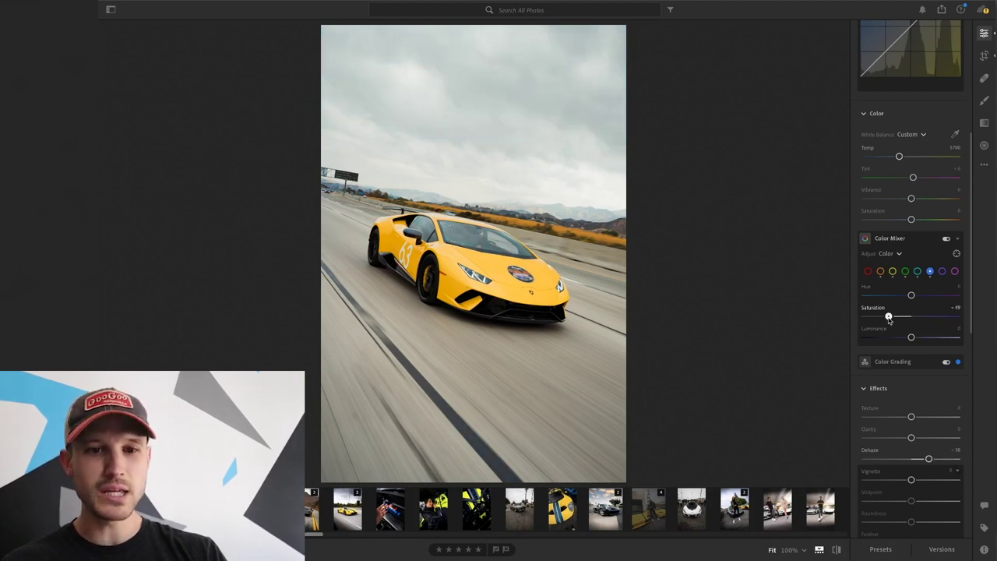
click(878, 337)
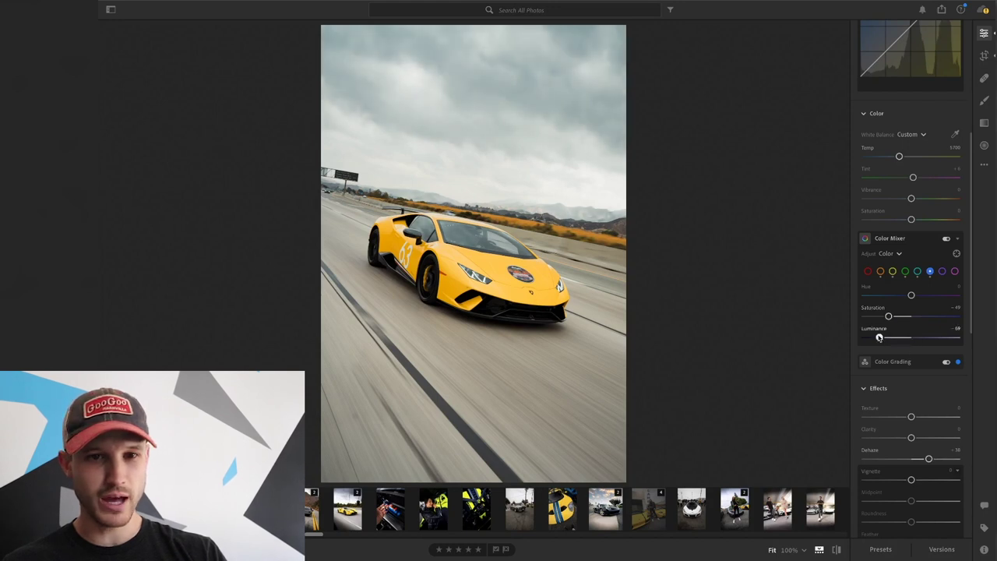
drag(878, 338, 903, 346)
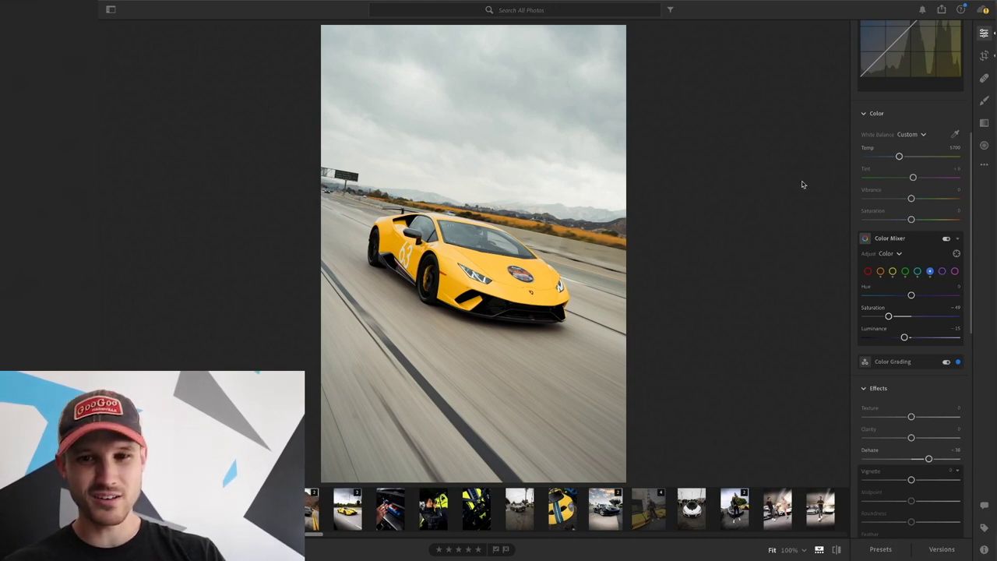
Step: Try the purple saturation in the Color Mixer, return it to 0, and select the magenta range
click(942, 272)
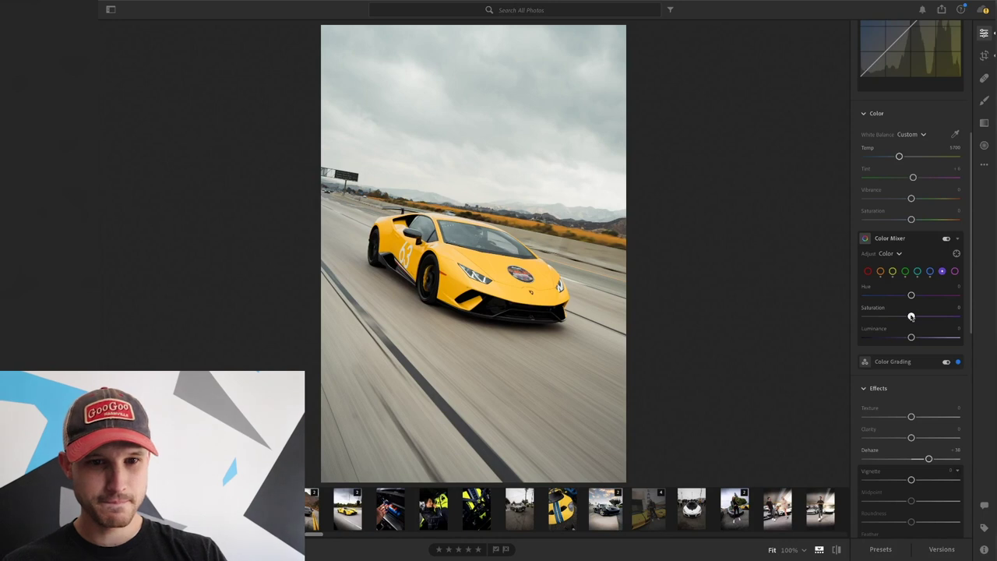
mouse_move(911, 317)
mouse_down()
mouse_move(924, 318)
mouse_move(806, 282)
mouse_move(867, 310)
mouse_move(911, 316)
mouse_move(880, 325)
mouse_move(956, 319)
mouse_move(911, 316)
mouse_up()
click(954, 271)
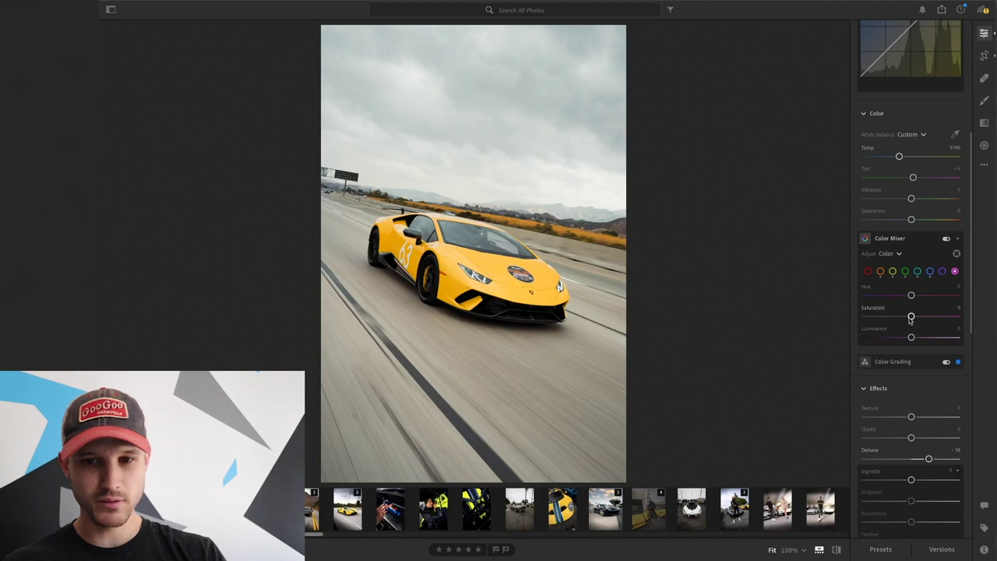
Step: Set Clarity to +2 and add a subtle dark Vignette of -14
mouse_move(912, 439)
mouse_down()
mouse_move(924, 437)
mouse_move(901, 438)
mouse_move(920, 439)
mouse_up()
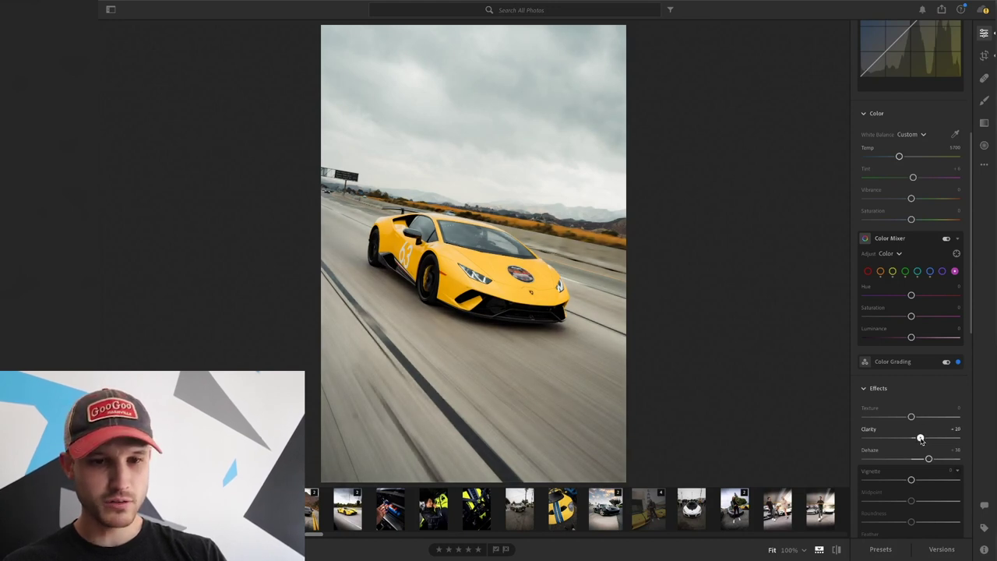
drag(921, 439, 912, 438)
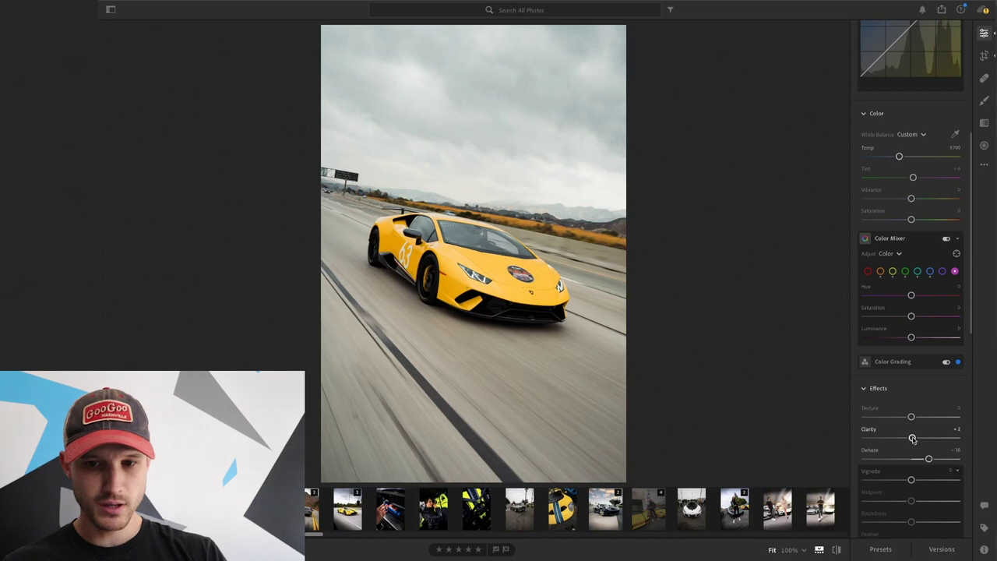
scroll(906, 410, down, 2)
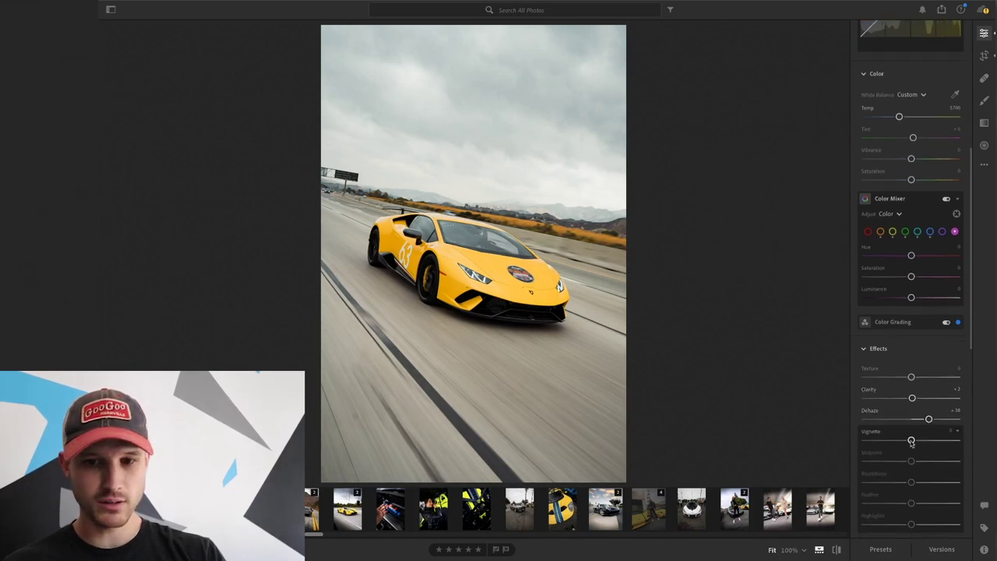
drag(910, 440, 906, 443)
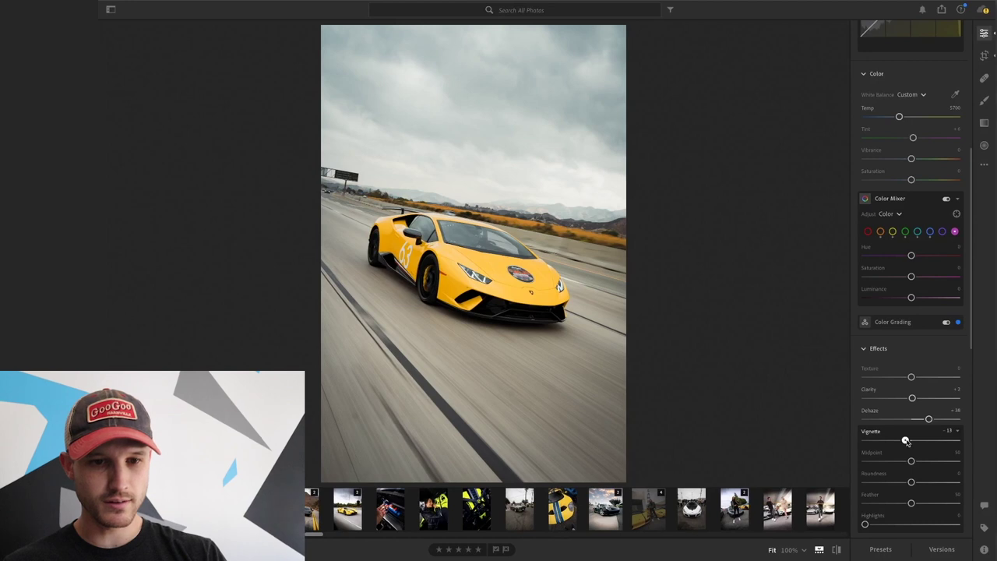
mouse_move(906, 441)
mouse_down()
mouse_move(876, 441)
mouse_move(905, 442)
mouse_up()
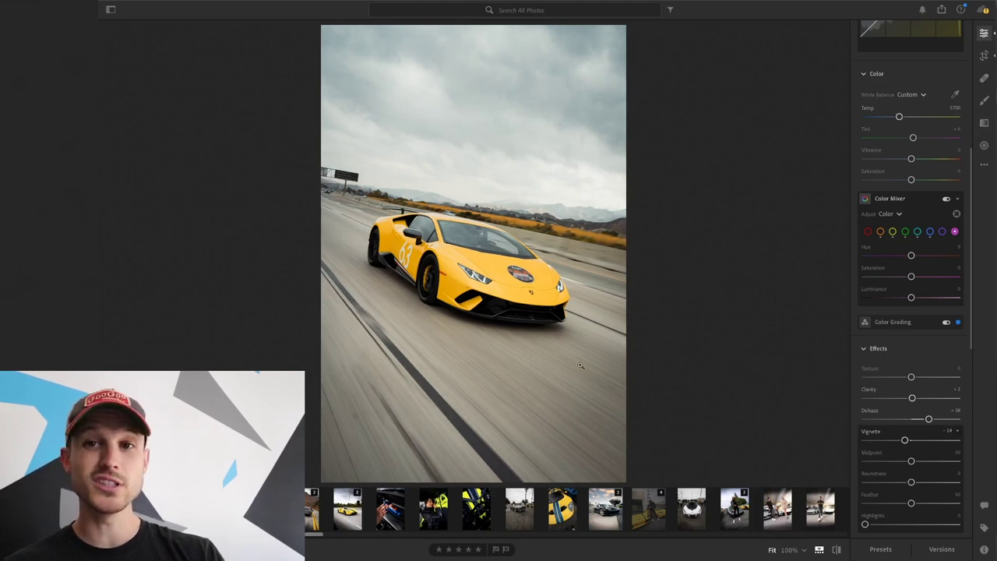
scroll(904, 454, down, 3)
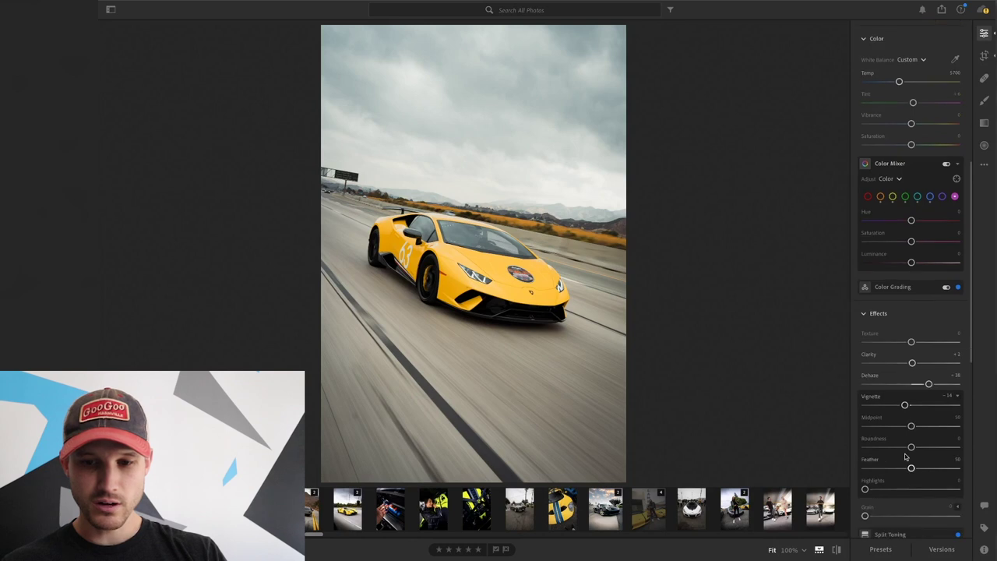
Step: Set Noise Reduction to 8 in the Detail settings
scroll(904, 455, down, 1)
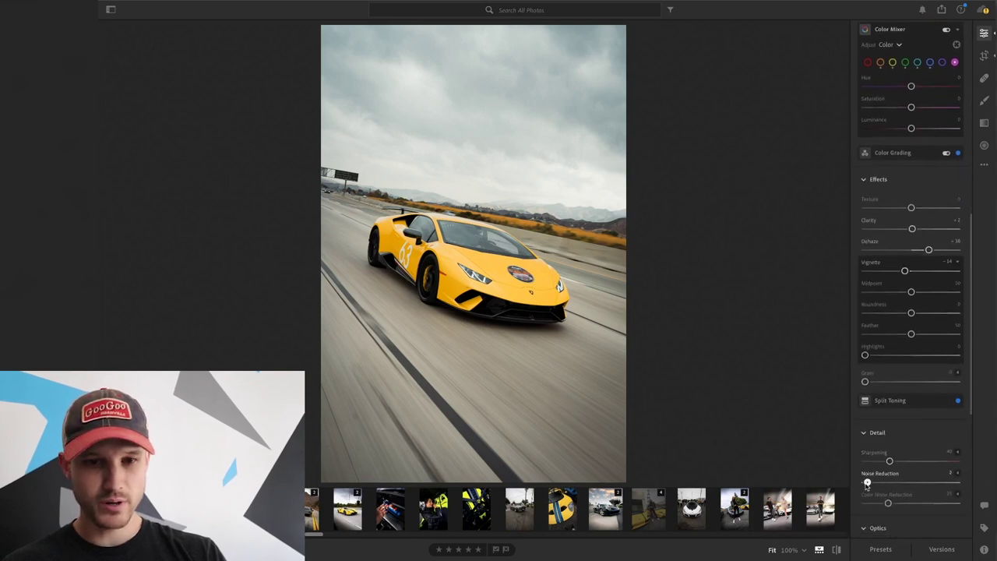
mouse_move(865, 483)
mouse_down()
mouse_move(893, 483)
mouse_move(874, 484)
mouse_up()
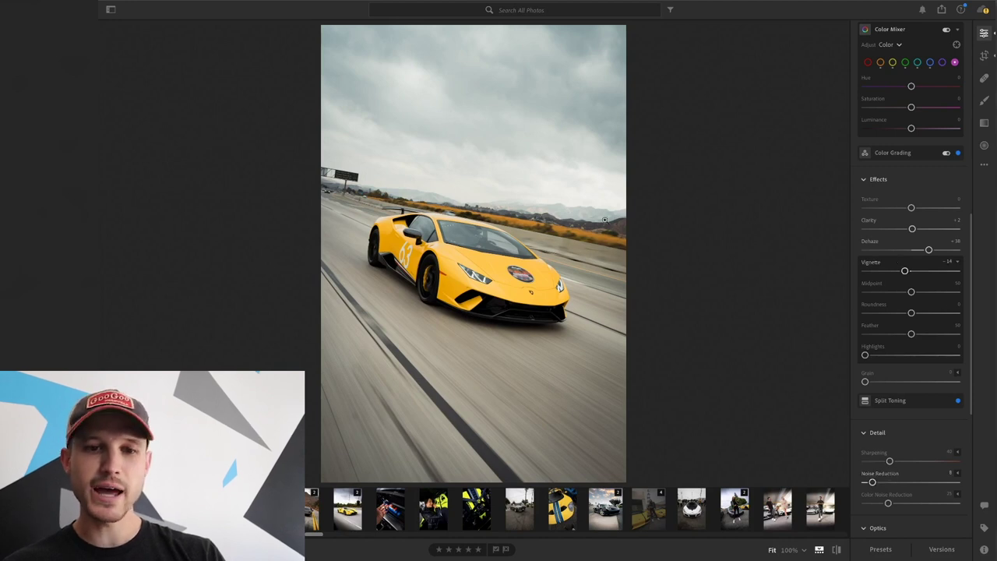
scroll(926, 304, down, 3)
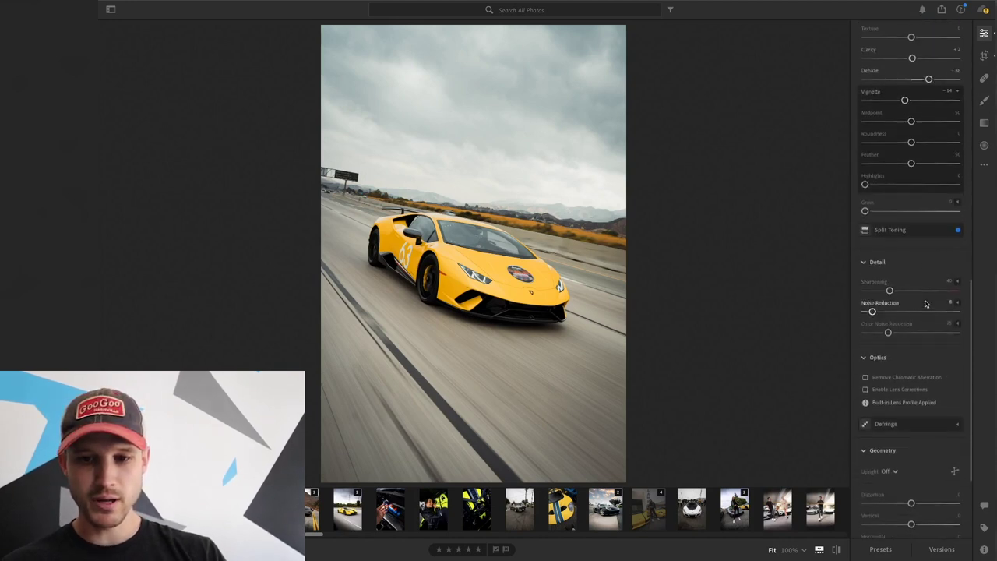
scroll(886, 343, up, 8)
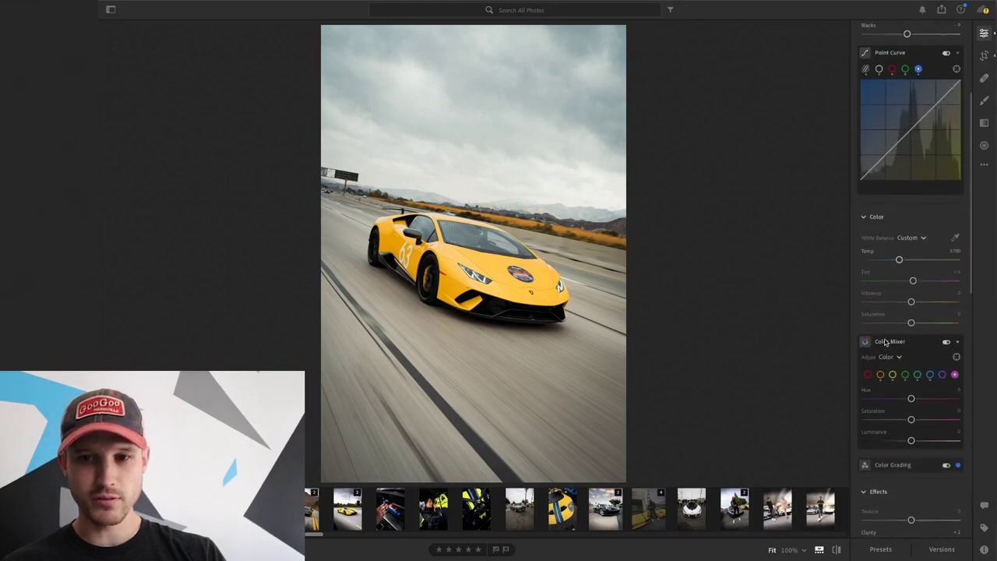
scroll(886, 343, up, 3)
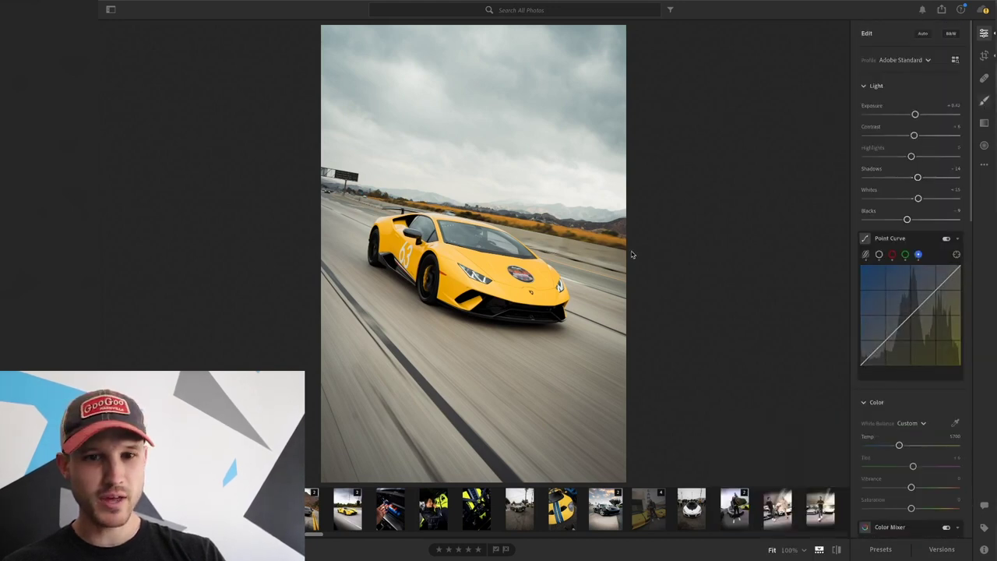
Step: Start a brush mask on the car's front bumper, show the mask overlay, and paint across the front grille area
key(l)
key(b)
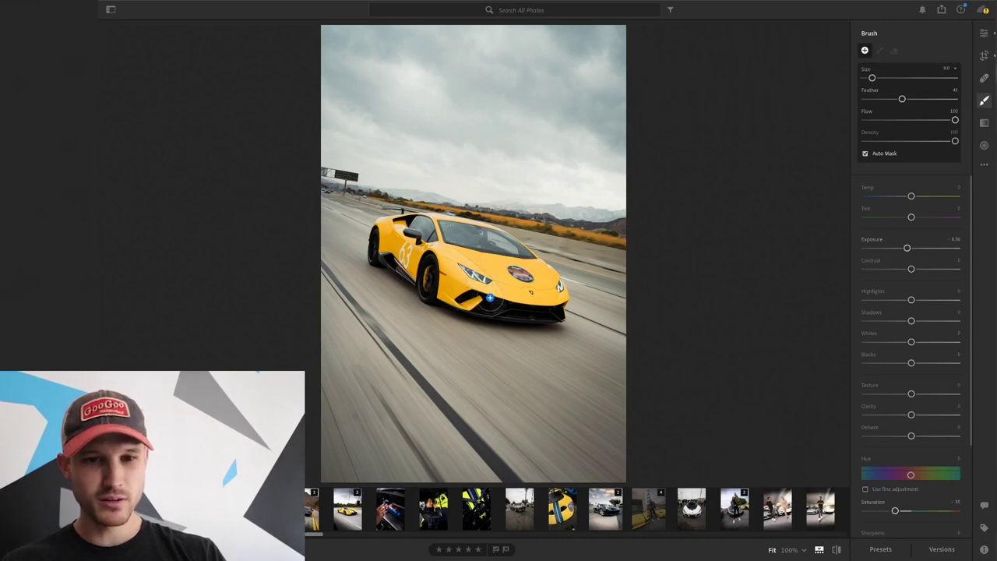
key(h)
click(490, 297)
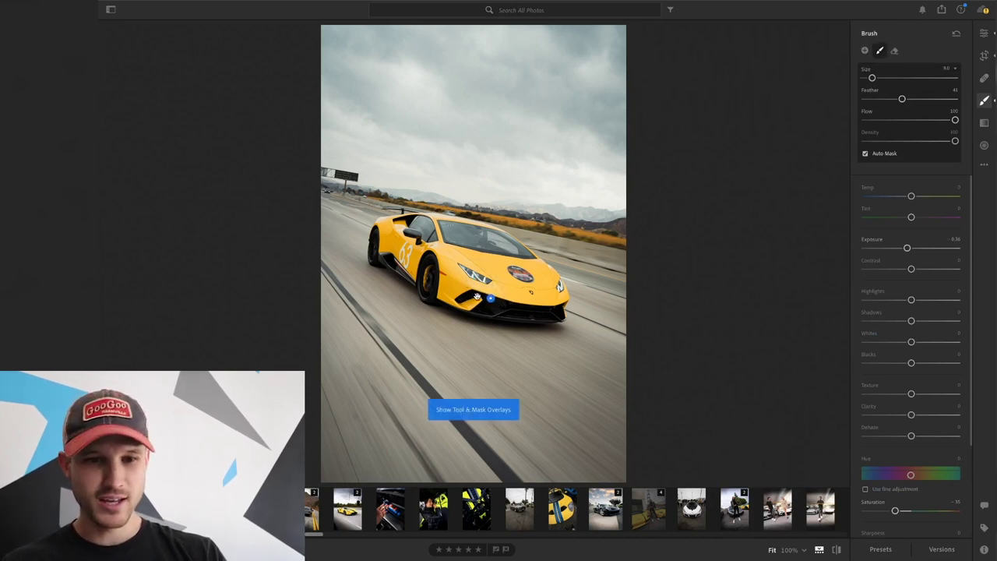
key(o)
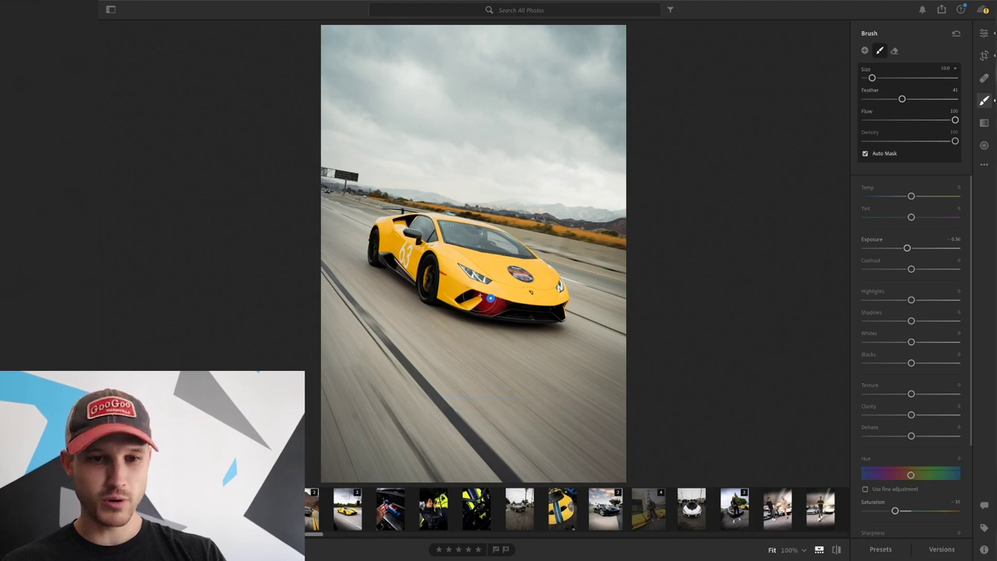
key(bracketright)
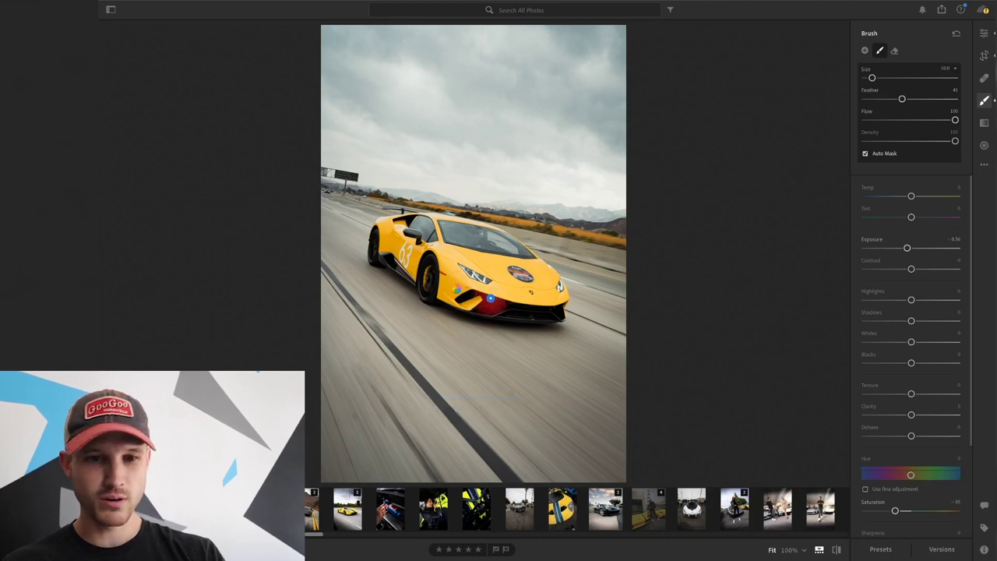
key(bracketleft)
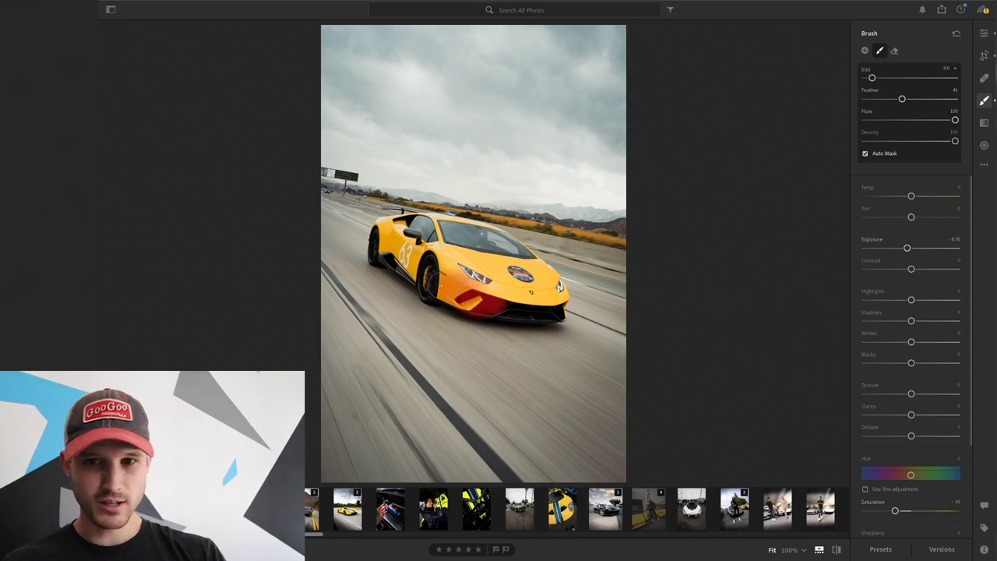
Step: Turn off Auto Mask and paint the mask over the rest of the car, including bumper, hood, windows and wheels
click(864, 154)
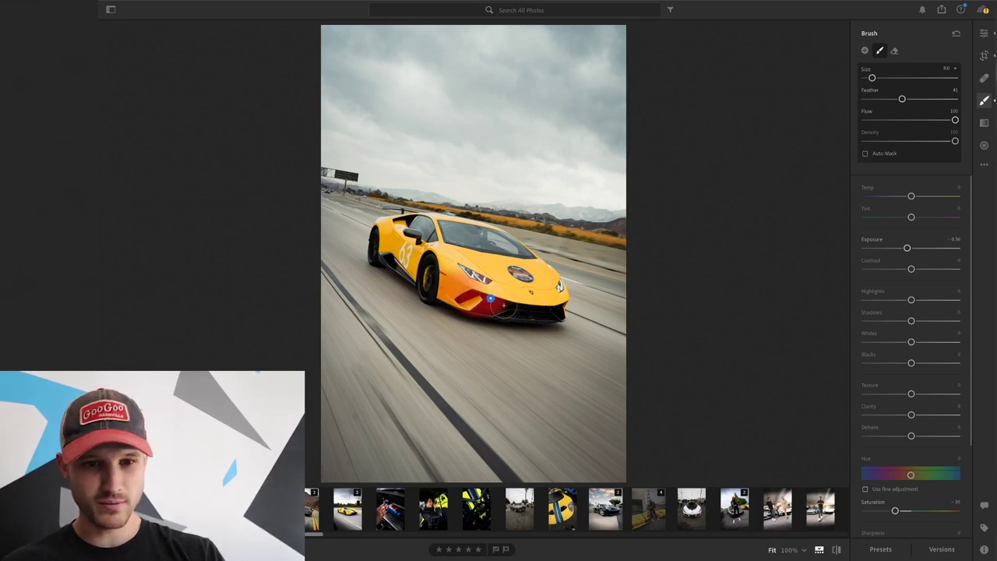
mouse_move(514, 306)
mouse_down()
mouse_move(553, 311)
mouse_move(560, 284)
mouse_move(520, 273)
mouse_move(528, 254)
mouse_move(479, 240)
mouse_up()
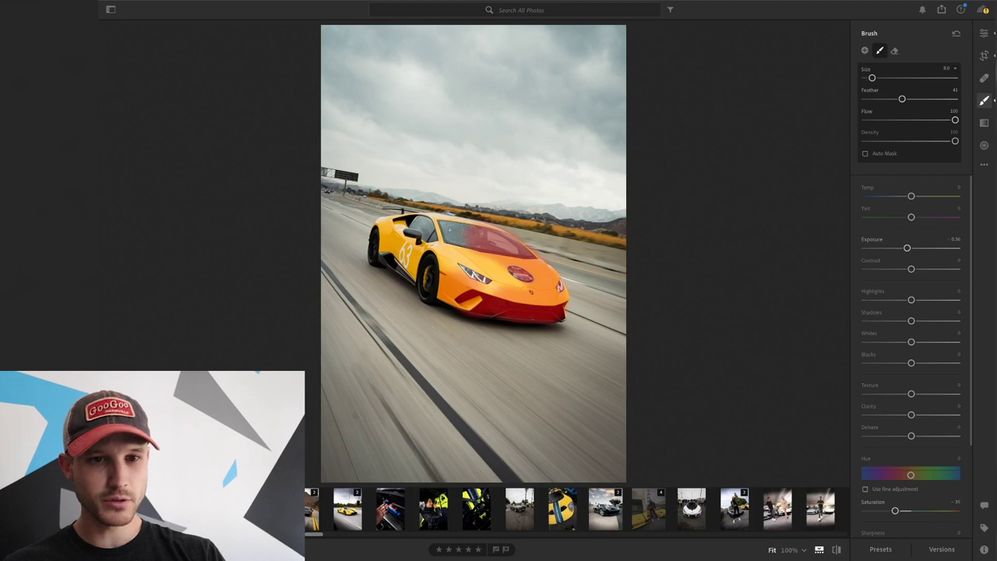
mouse_move(449, 229)
mouse_down()
mouse_move(378, 230)
mouse_move(383, 260)
mouse_move(374, 257)
mouse_move(411, 260)
mouse_move(431, 294)
mouse_move(550, 311)
mouse_move(493, 302)
mouse_move(506, 277)
mouse_move(424, 257)
mouse_up()
key([)
key(bracketleft)
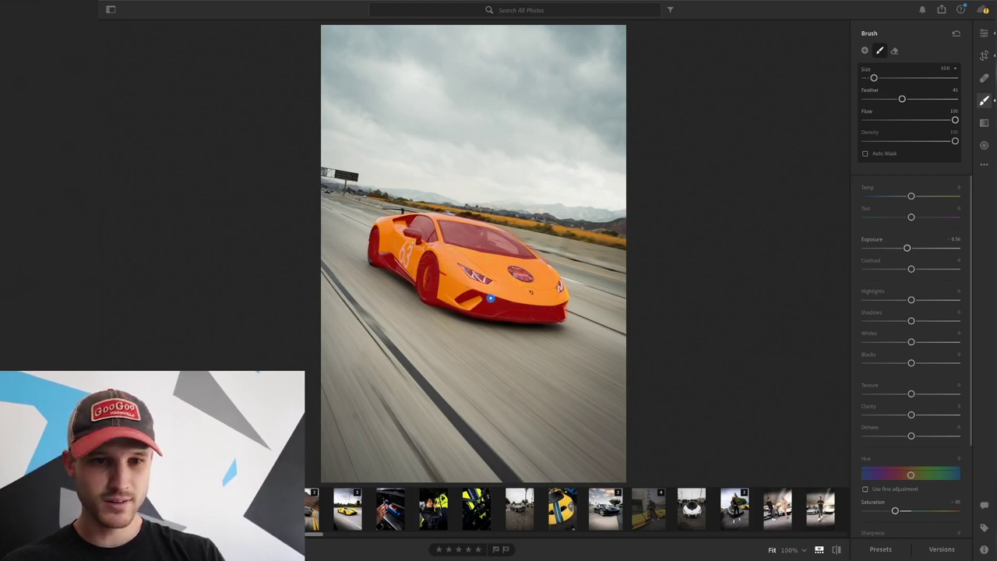
key([)
Step: Refine the mask with a smaller brush around the rear of the car and paint over the rear wing
key(space)
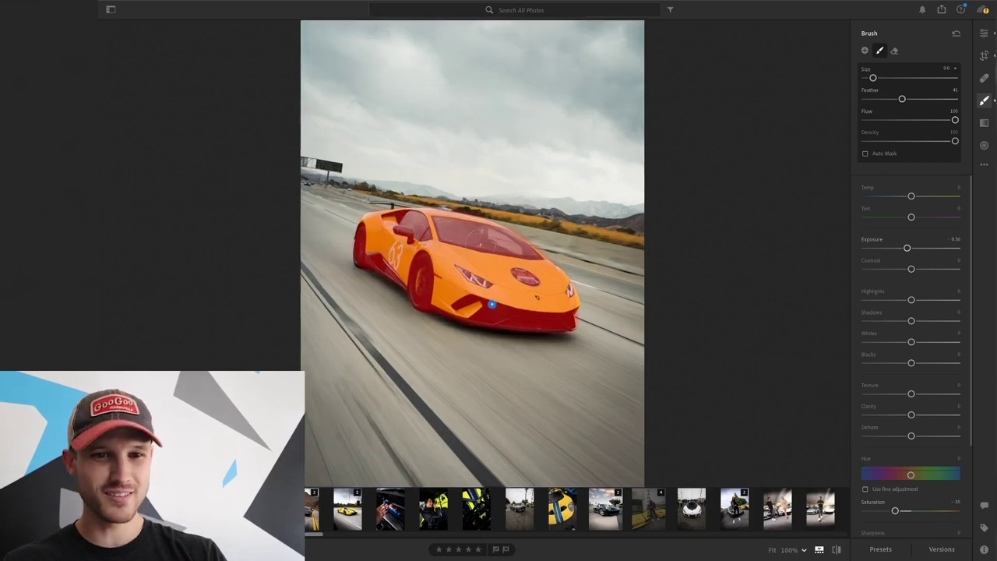
key(bracketleft)
key(bracketleft)
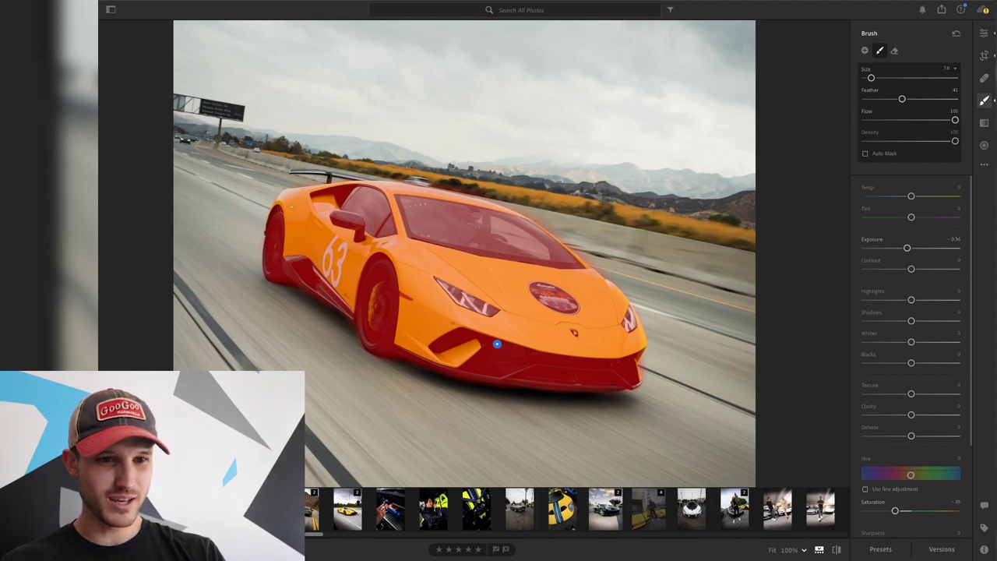
drag(295, 201, 295, 201)
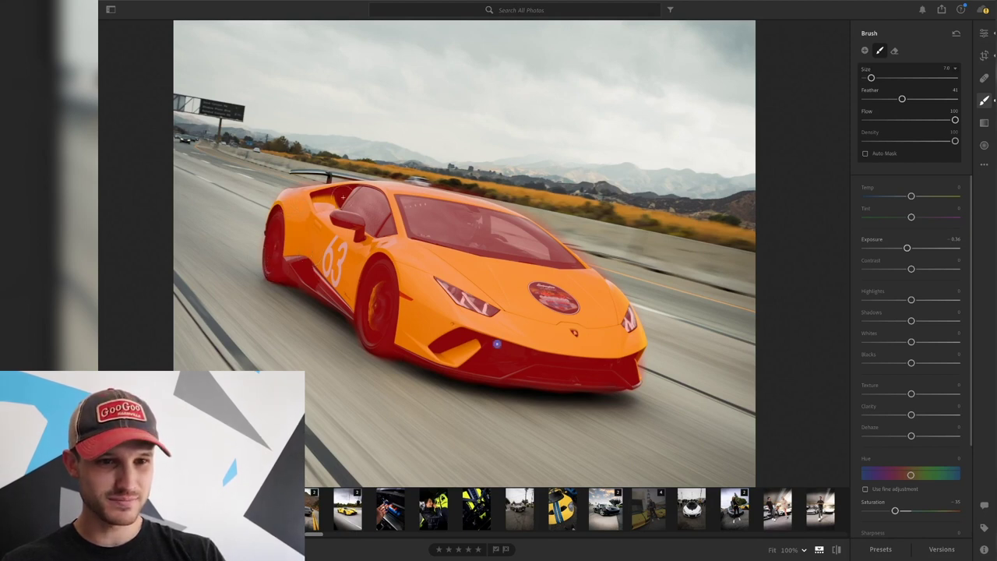
key(space)
click(341, 196)
key([)
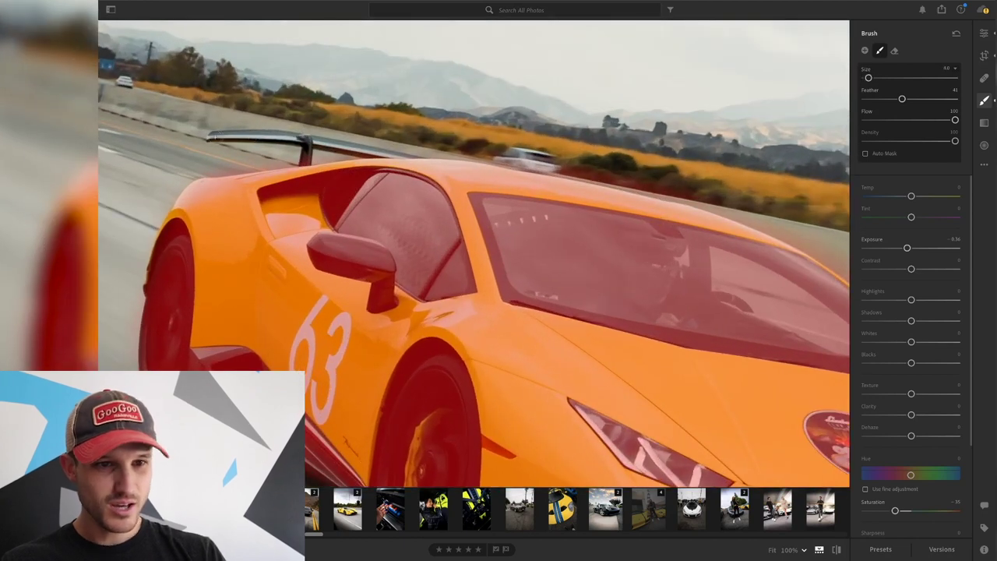
drag(208, 138, 437, 162)
key(])
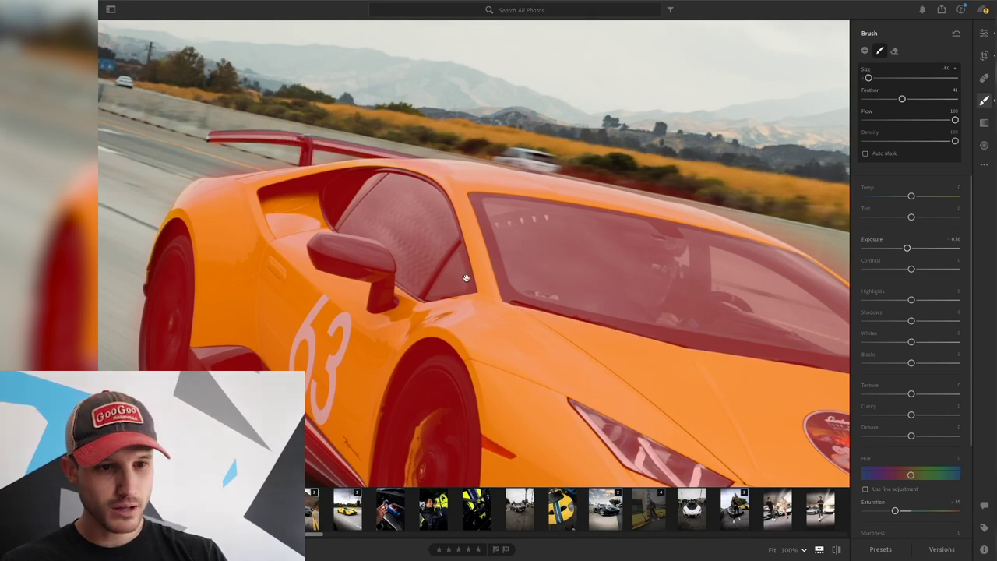
Step: Extend the car mask along the lower edge of the front bumper with brush size 7
drag(467, 278, 439, 154)
drag(575, 333, 423, 169)
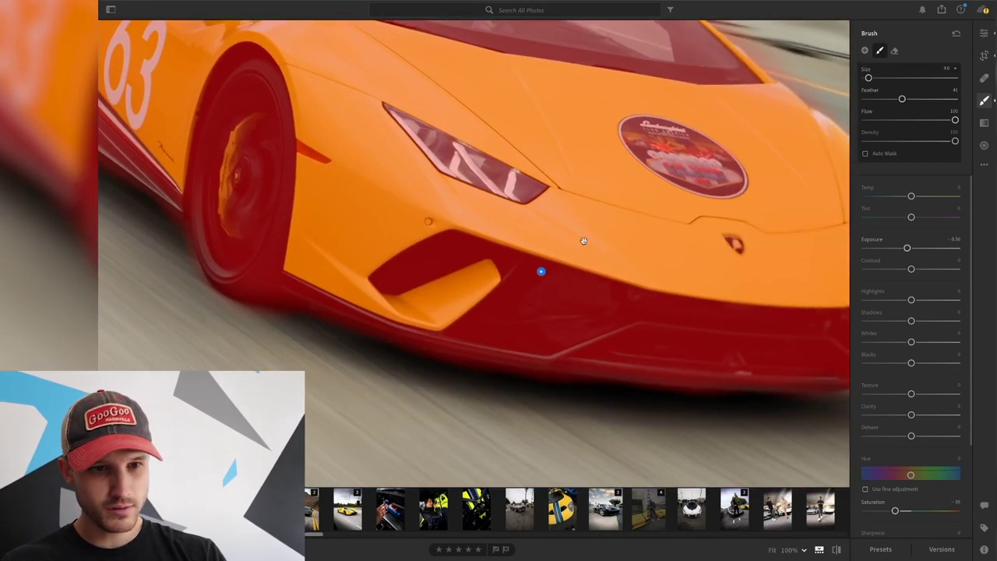
drag(580, 237, 363, 252)
key(])
key(])
key(])
drag(476, 383, 580, 385)
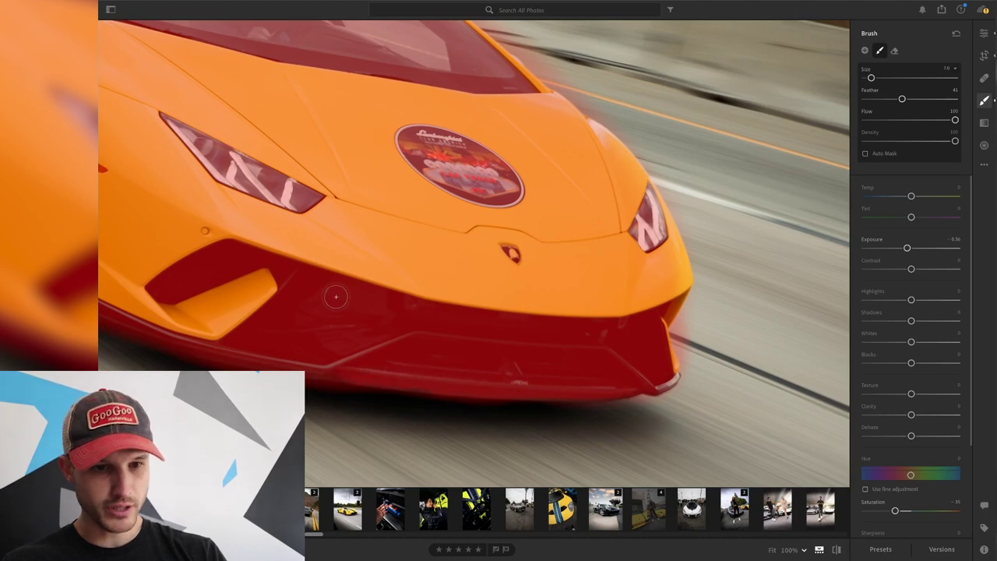
Step: Erase the mask overspill along the roofline and windshield edge using an eraser of size 10, feather 34 and reduced flow
scroll(642, 239, up, 4)
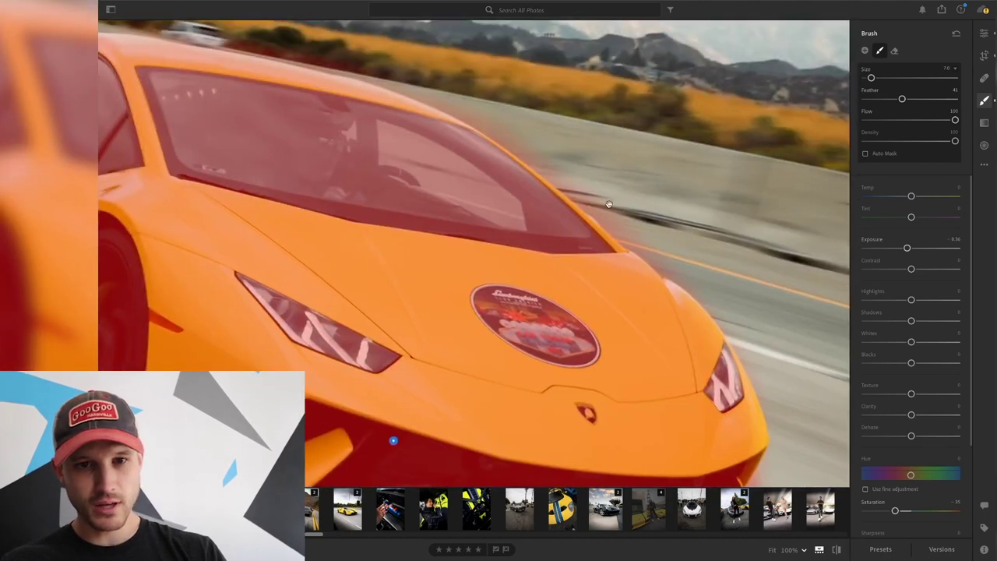
click(894, 50)
key(bracketright)
key(bracketright)
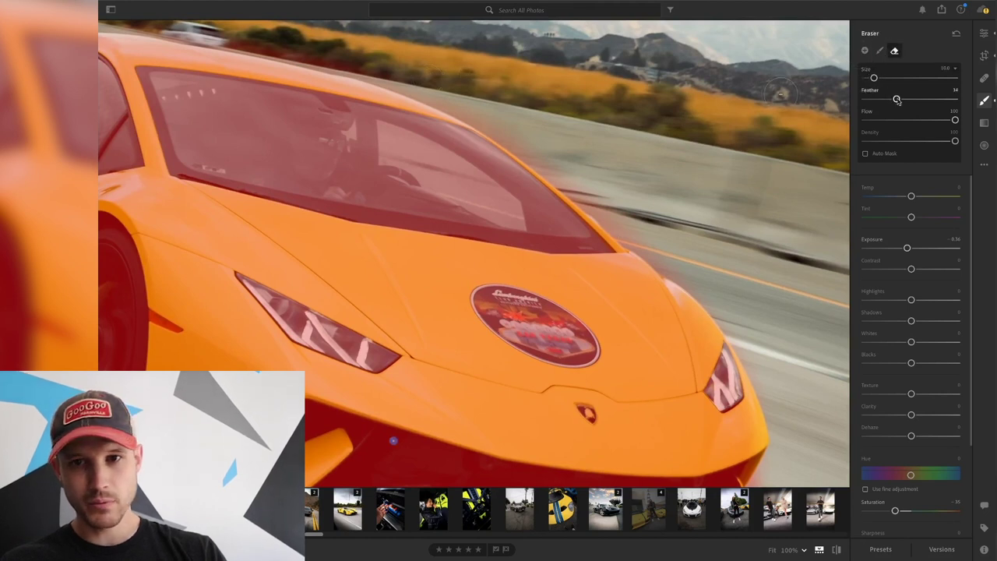
click(911, 120)
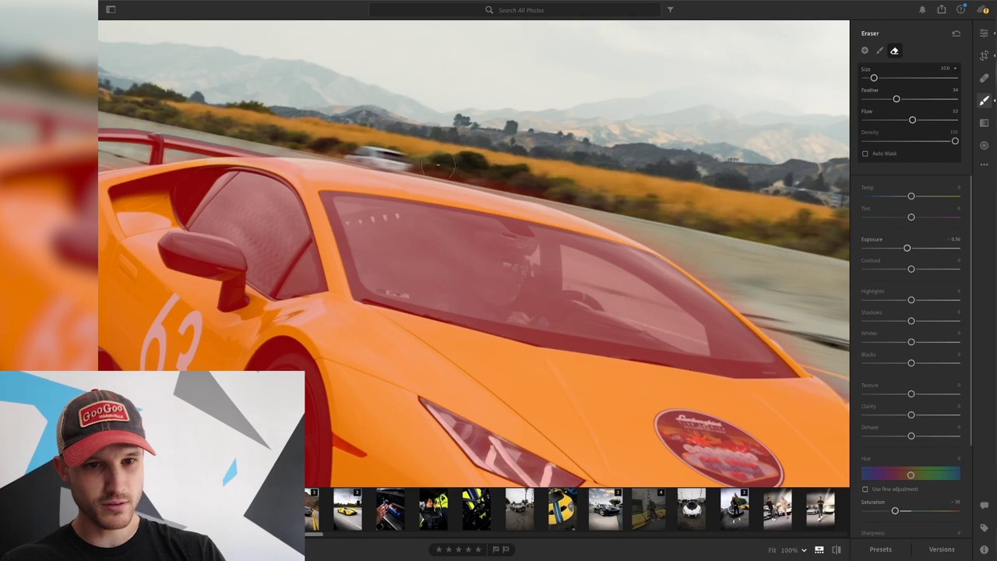
drag(311, 144, 642, 222)
scroll(483, 215, down, 5)
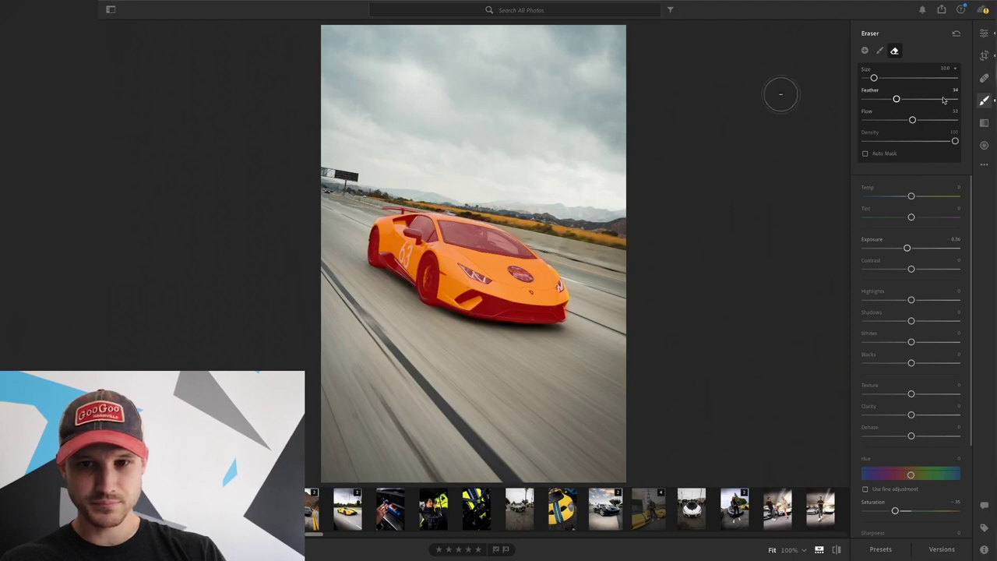
Step: Reset the car mask's adjustments, hide the overlay, and set its Exposure to +0.12 and Shadows to +13
right_click(910, 238)
click(911, 237)
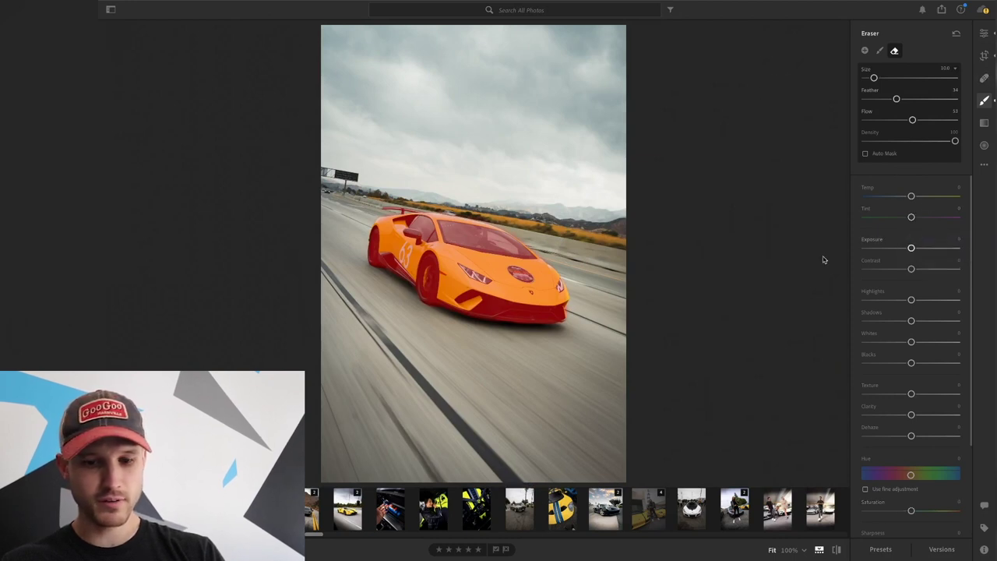
key(o)
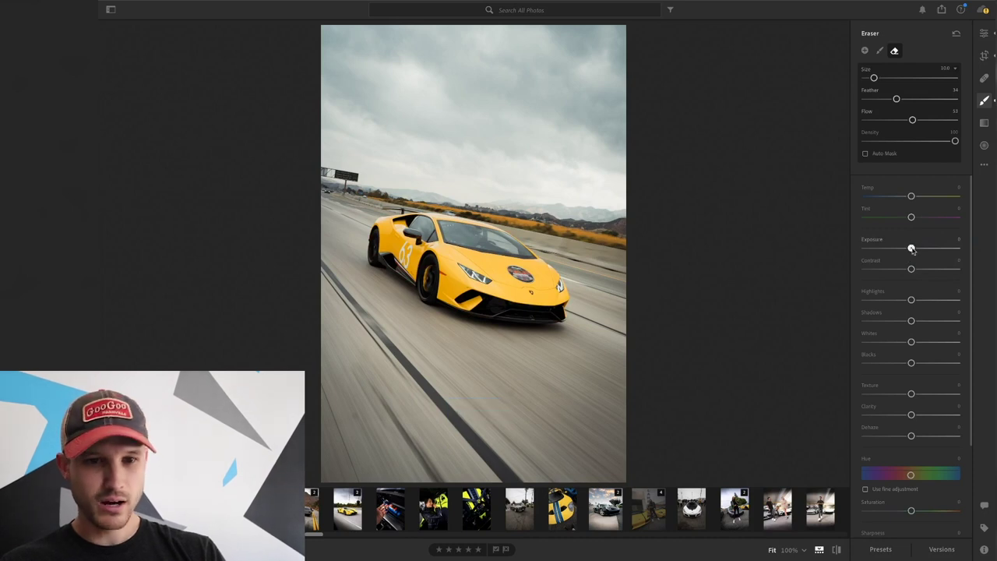
drag(911, 249, 914, 248)
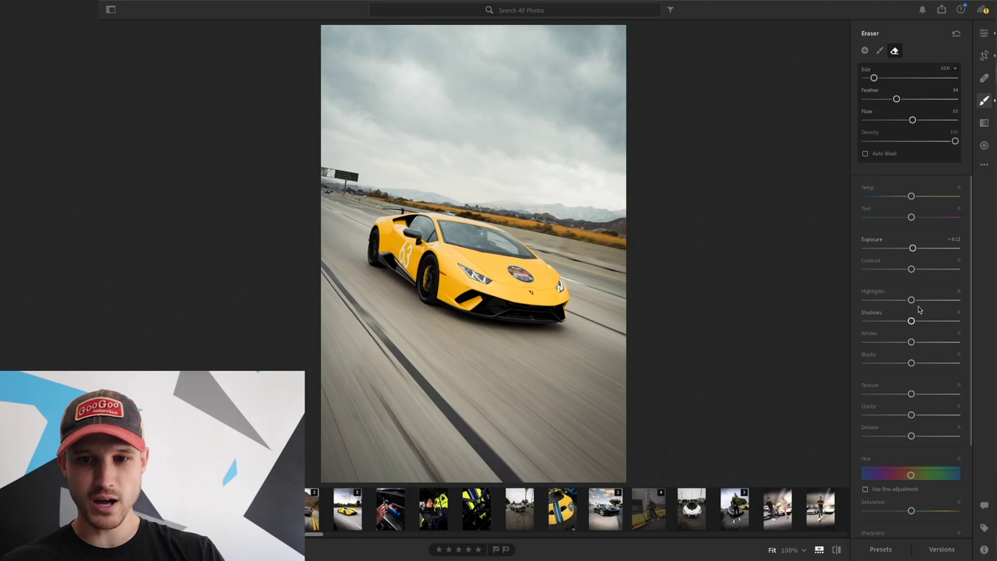
drag(912, 321, 917, 321)
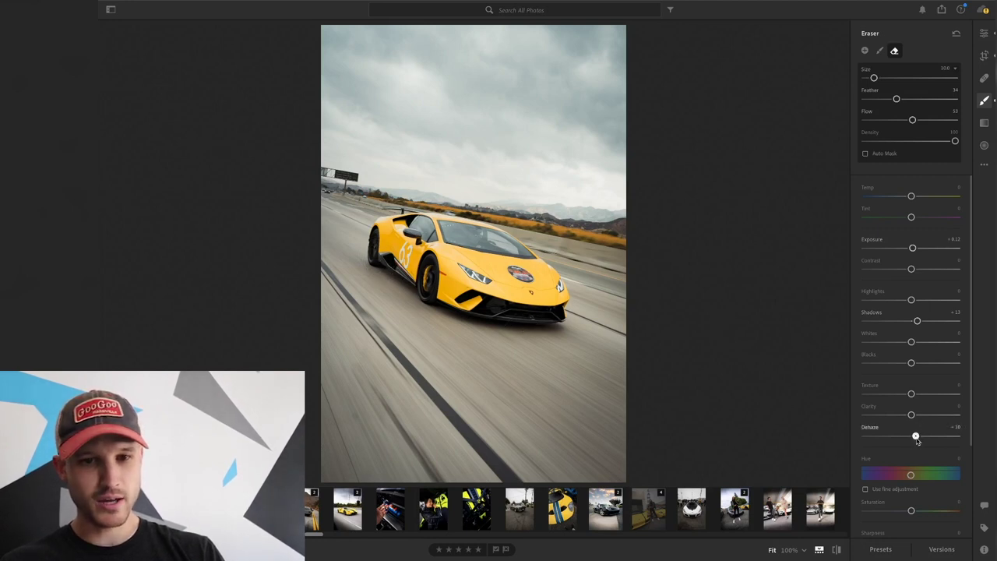
Step: Set the car mask's Dehaze to +12, Clarity to +9 and Saturation to +3
drag(911, 436, 917, 439)
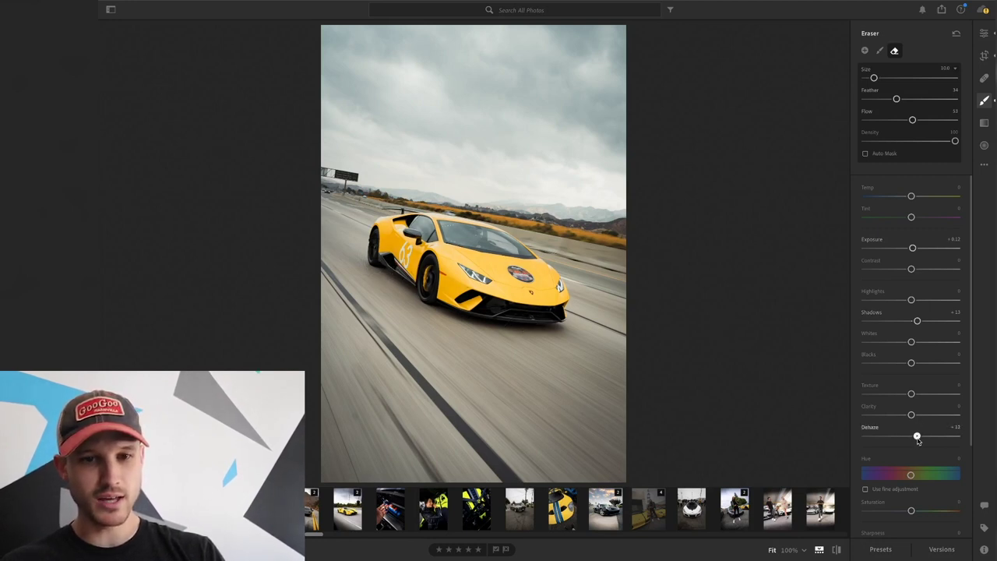
drag(911, 414, 924, 415)
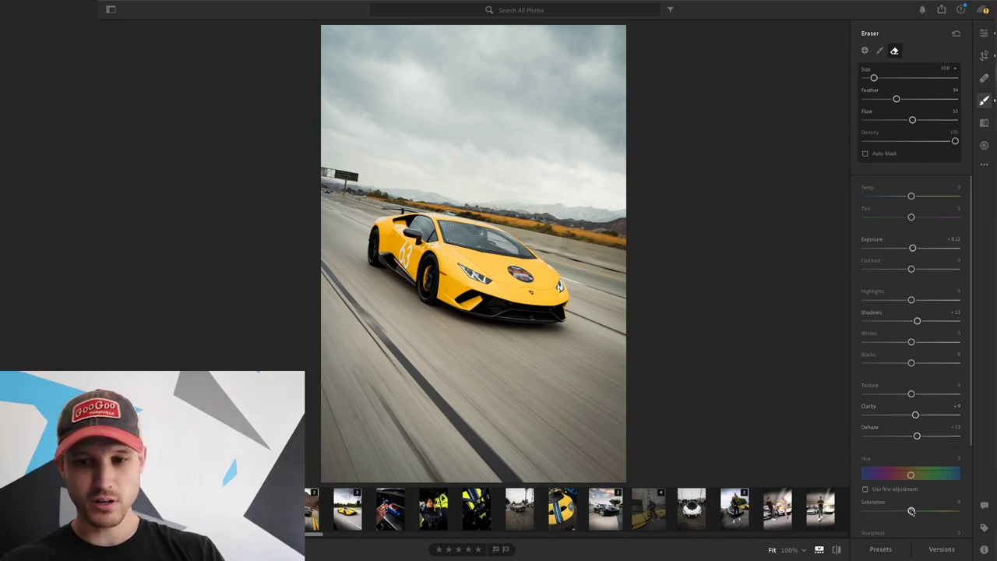
drag(911, 511, 912, 511)
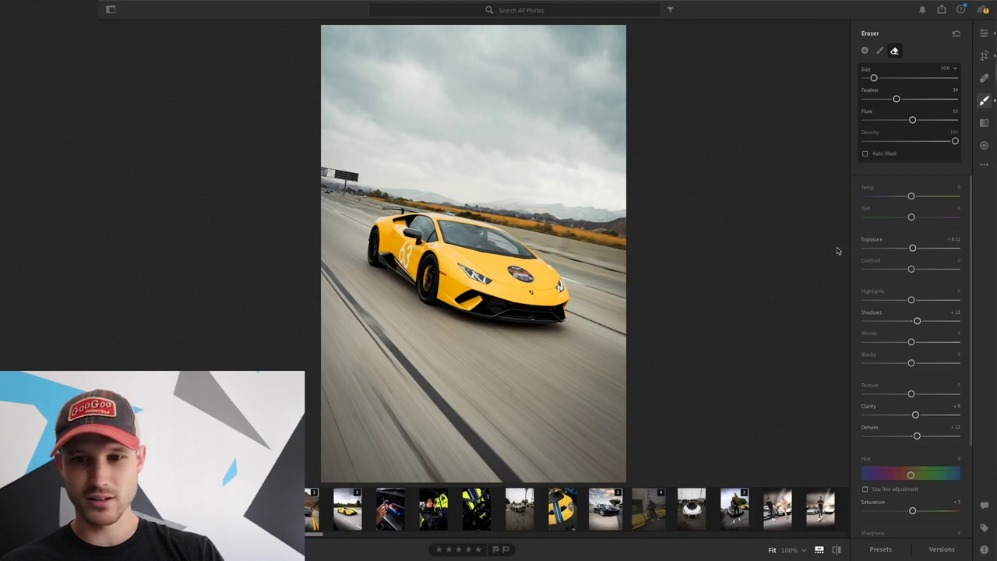
Step: Try raising the car mask's Highlights, undo it, and set Whites to +1 instead
mouse_move(911, 303)
mouse_down()
mouse_move(893, 303)
mouse_move(931, 308)
mouse_move(918, 304)
mouse_up()
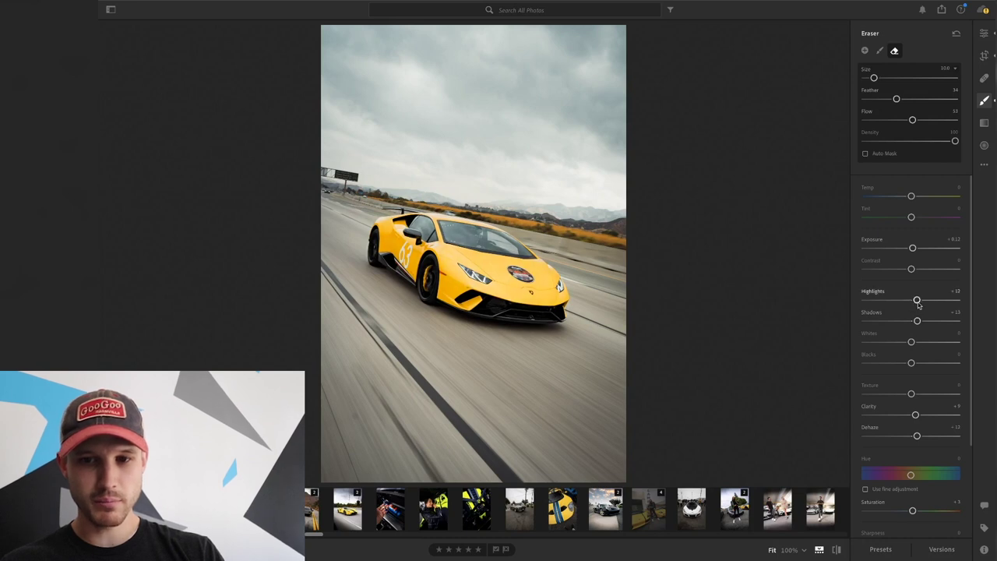
key(super+z)
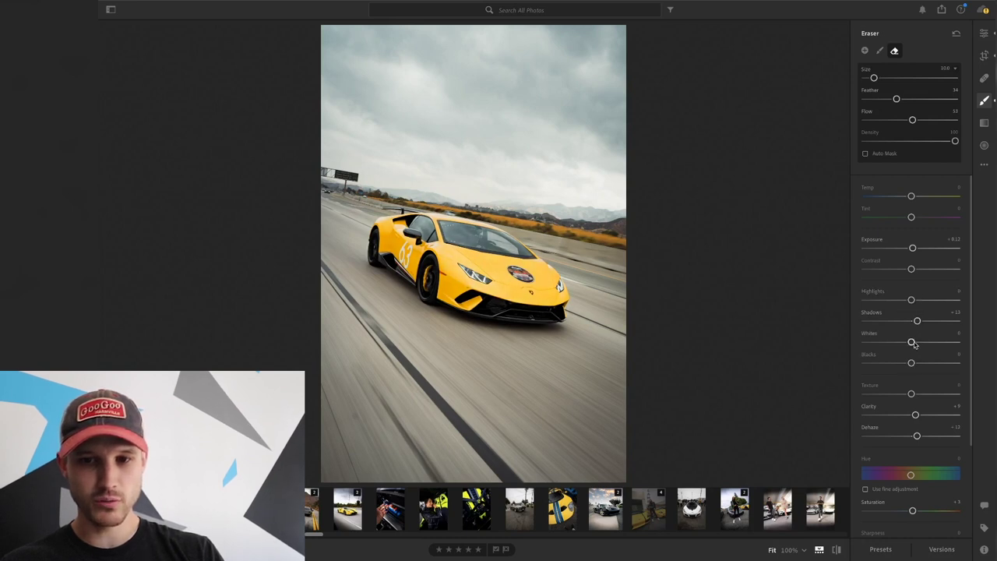
drag(912, 342, 914, 342)
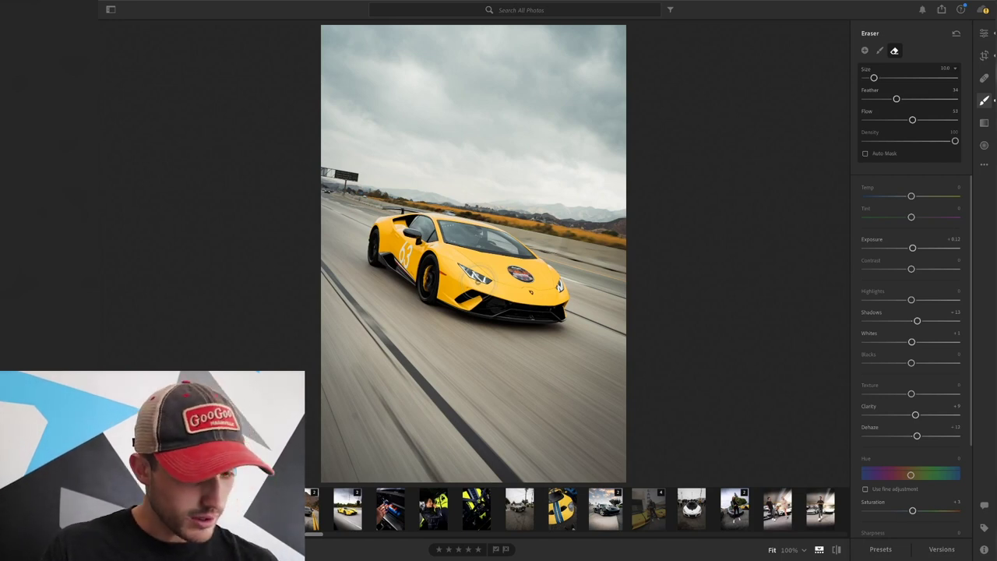
Step: Draw a linear gradient over the road in the lower part of the photo, angled down to the right below the car
click(980, 123)
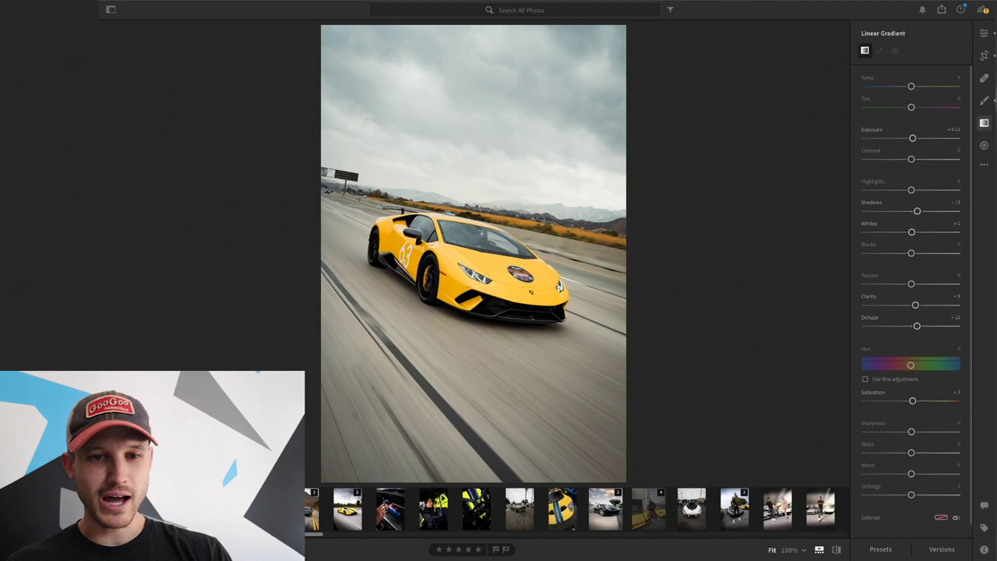
click(405, 352)
drag(404, 352, 411, 329)
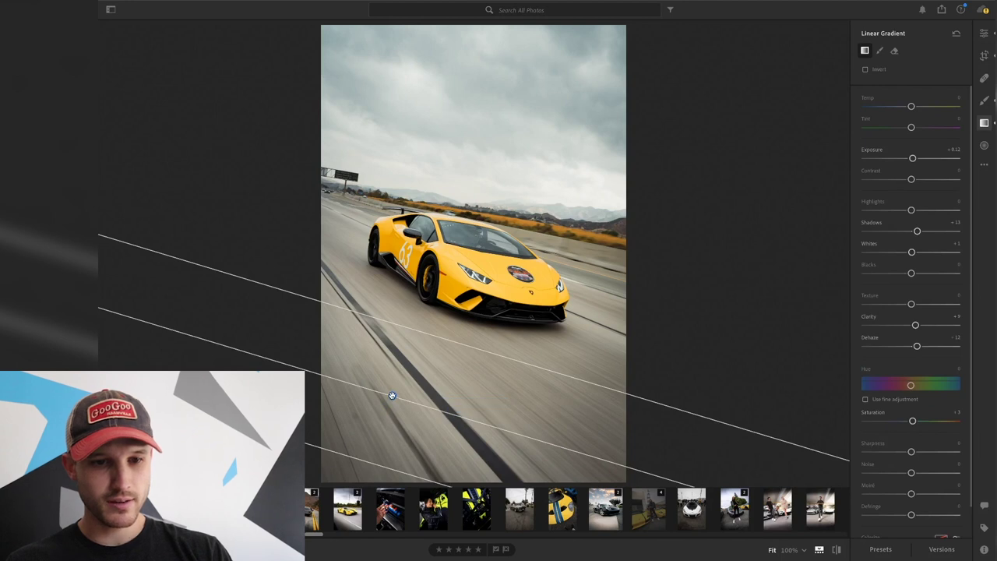
drag(391, 396, 399, 388)
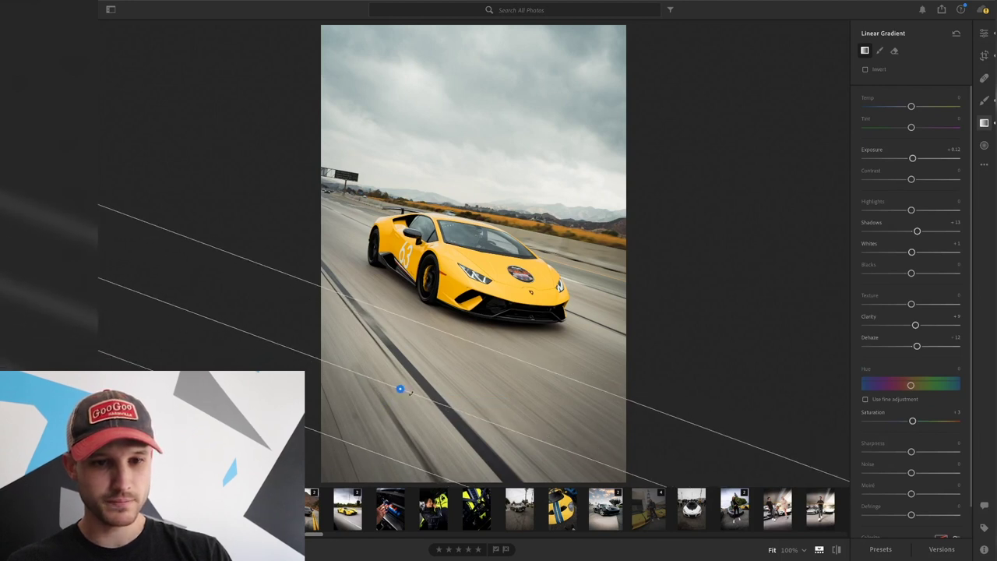
Step: Reset the road gradient's adjustments and set its Exposure to -2.52 and Saturation to -79
right_click(911, 253)
click(918, 259)
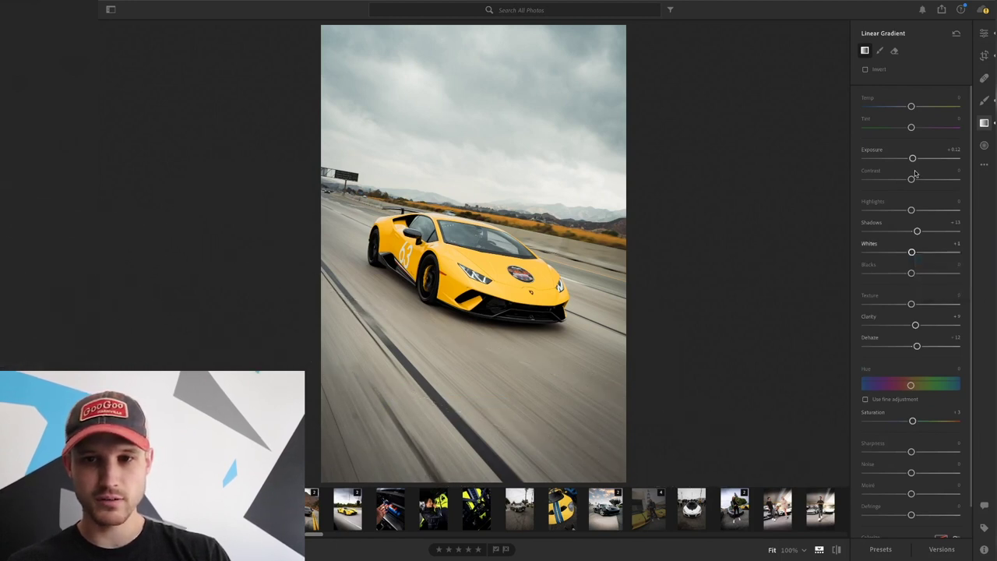
drag(910, 158, 897, 161)
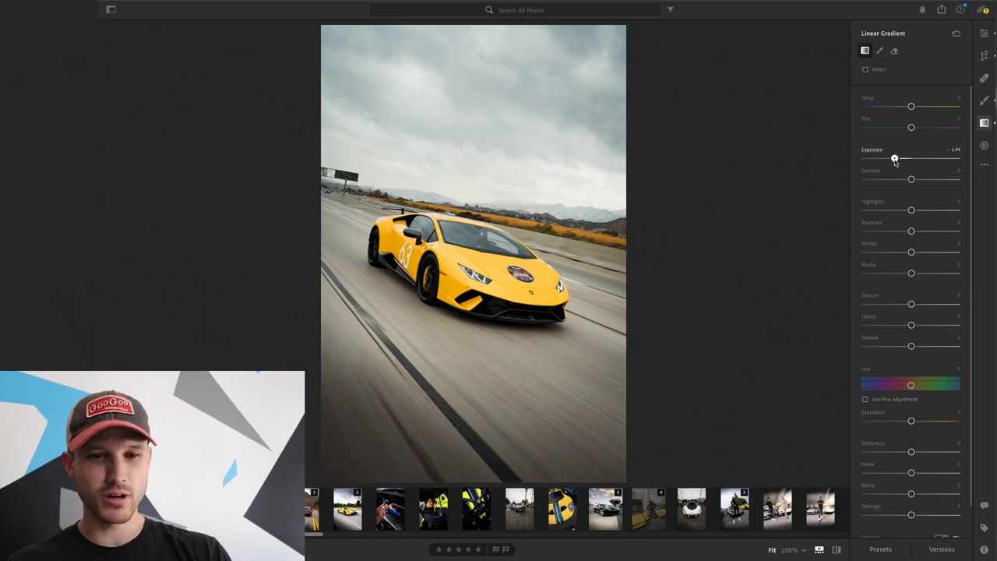
drag(911, 420, 885, 421)
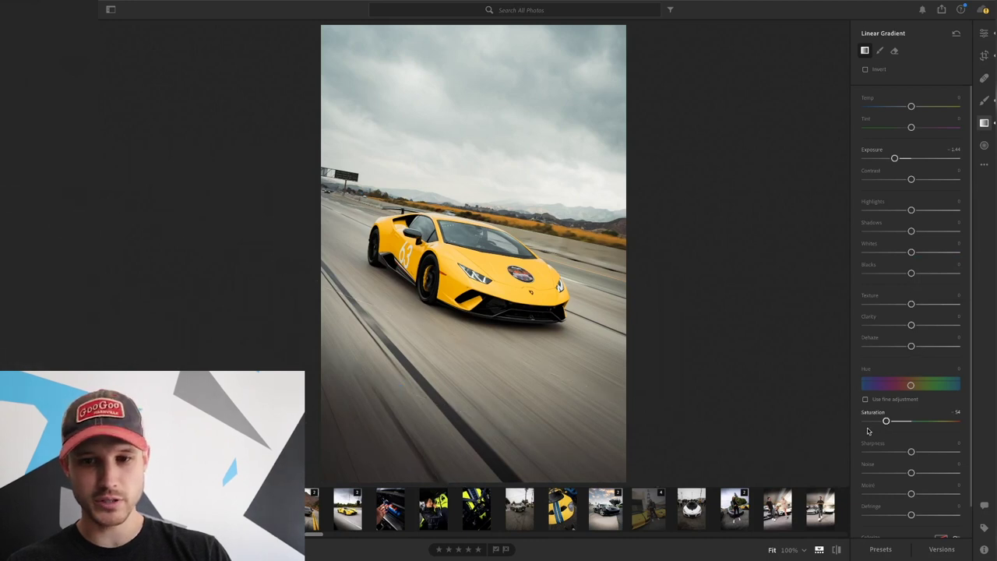
click(874, 421)
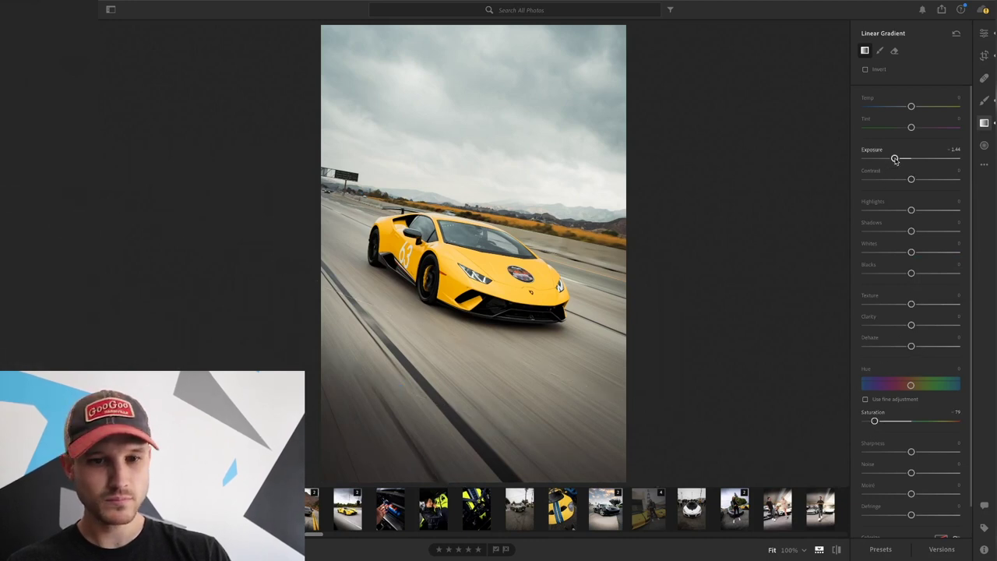
drag(893, 158, 884, 160)
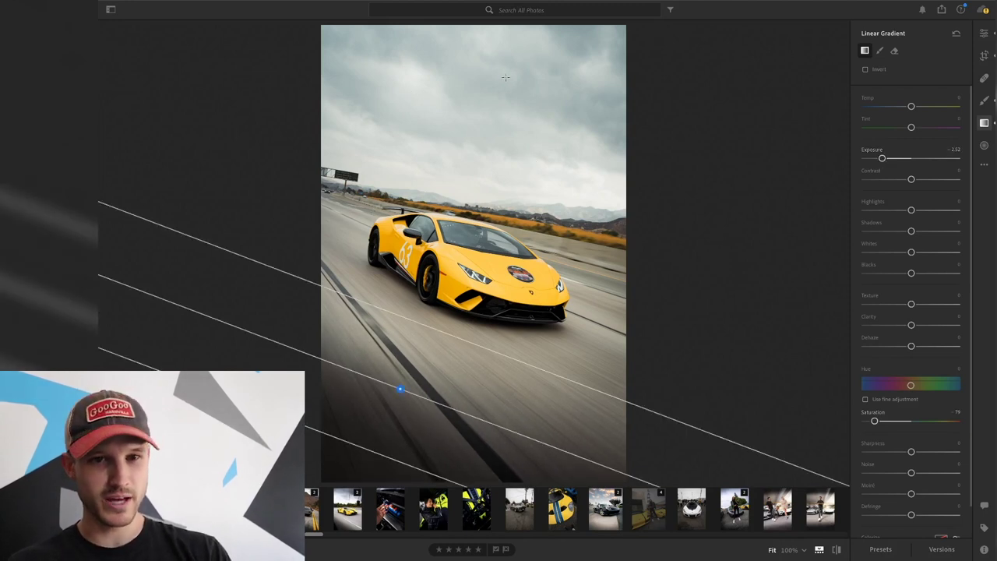
Step: Add a second linear gradient over the sky with a slight tilt and extend its lower edge to the horizon
drag(494, 60, 484, 150)
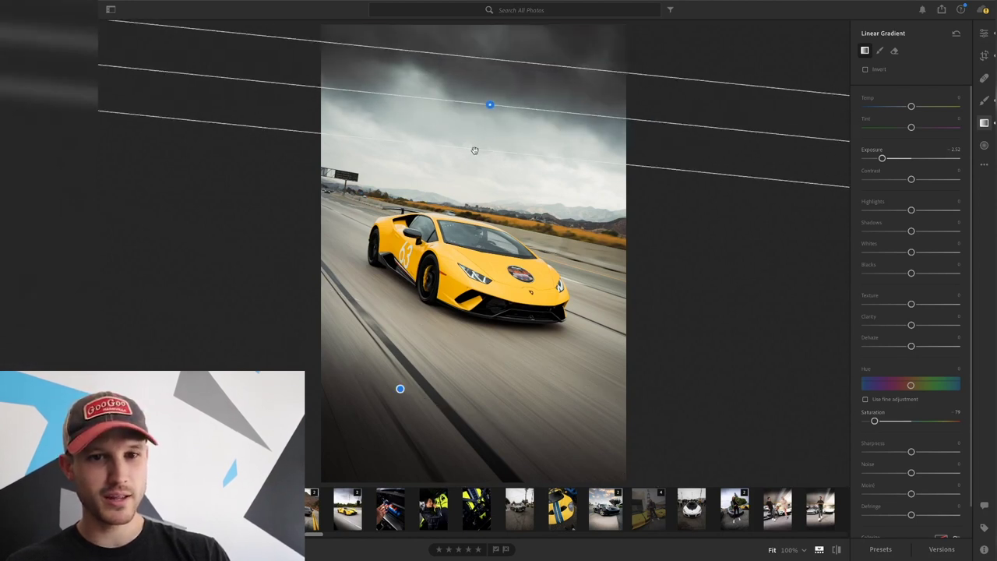
drag(474, 162, 476, 201)
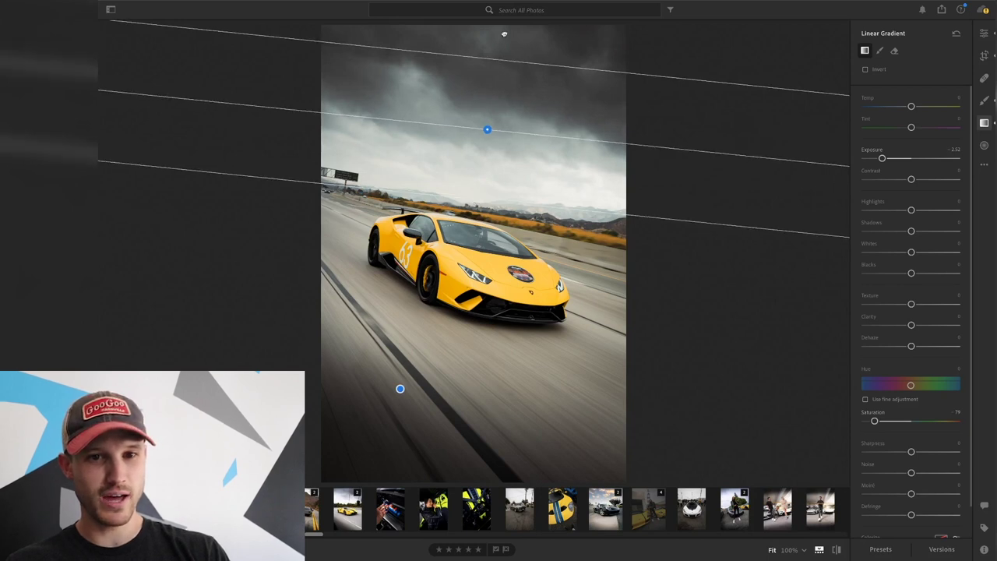
drag(504, 34, 505, 34)
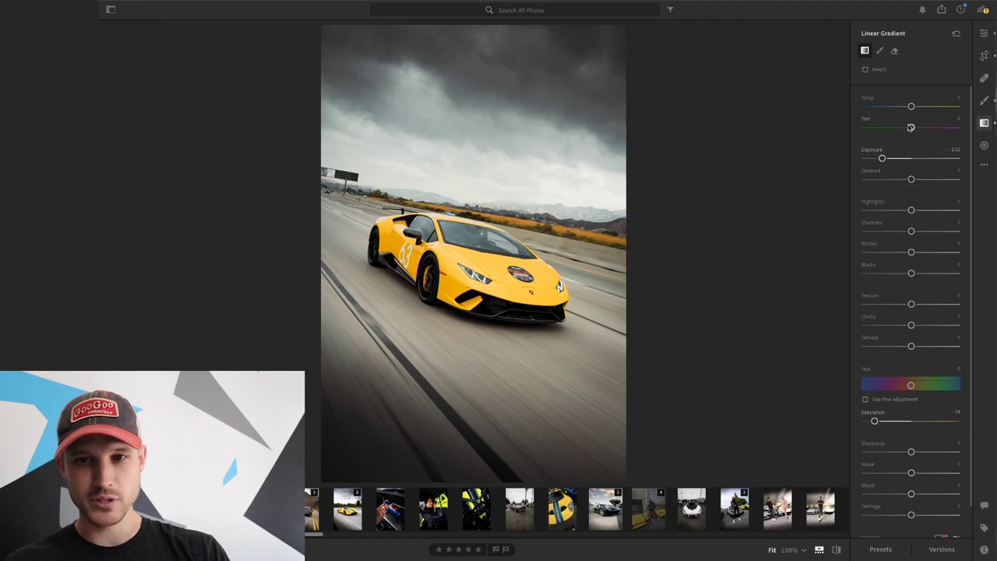
Step: Set the sky gradient's Temp to -11, Tint to +5, Clarity to +30, Sharpness to +38 and Dehaze to +5
drag(911, 107, 909, 107)
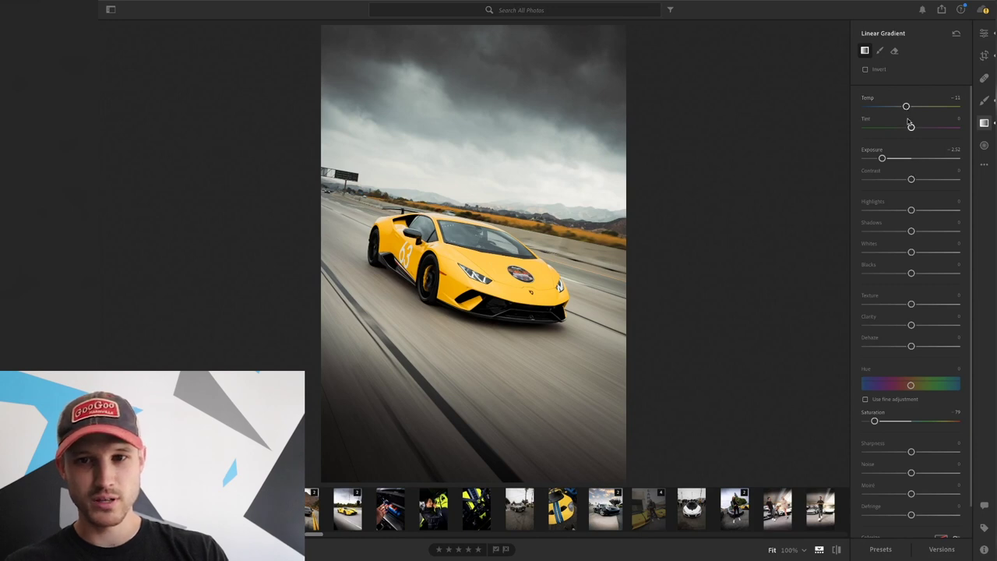
drag(911, 127, 913, 127)
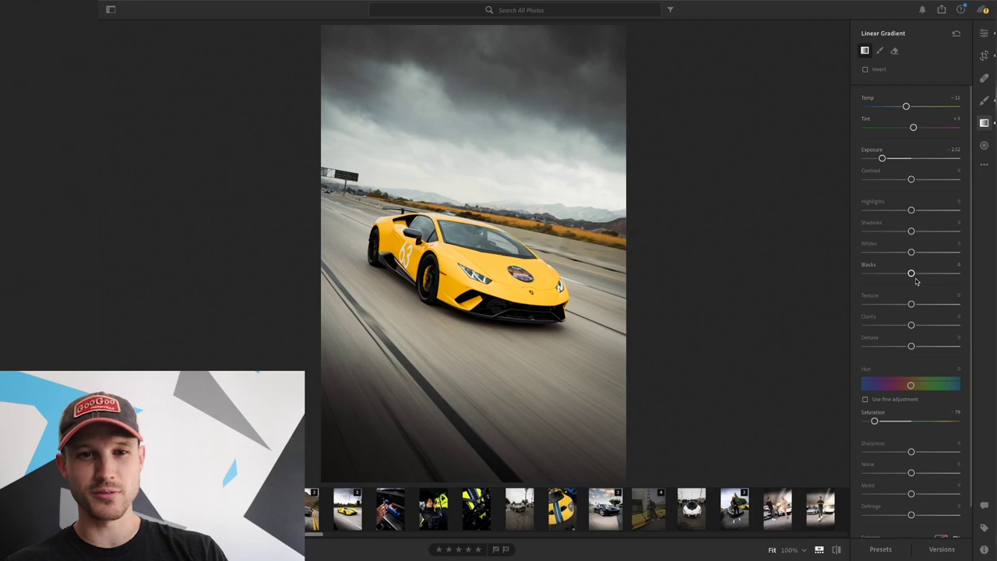
drag(911, 325, 925, 326)
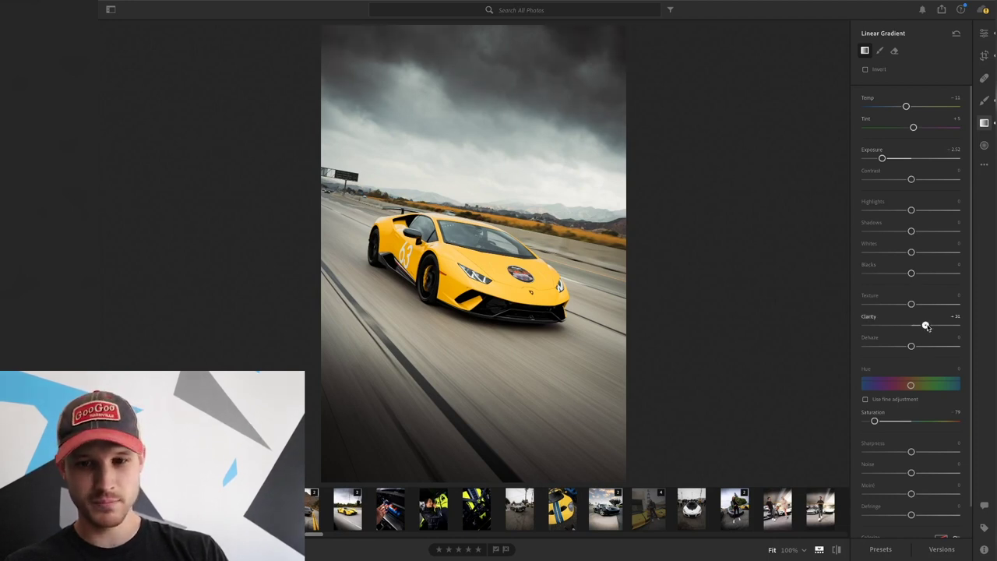
drag(926, 325, 924, 325)
click(929, 452)
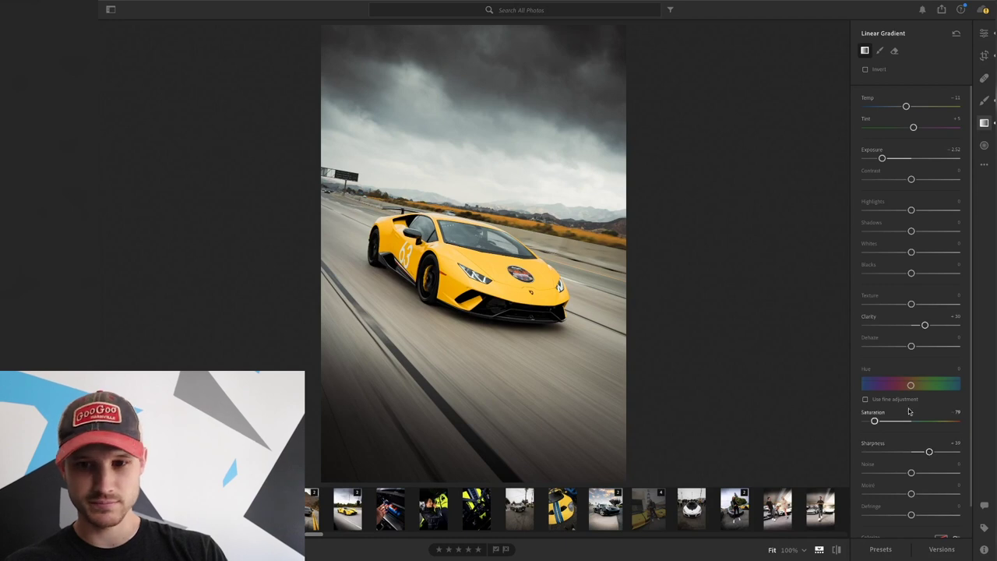
drag(910, 346, 913, 346)
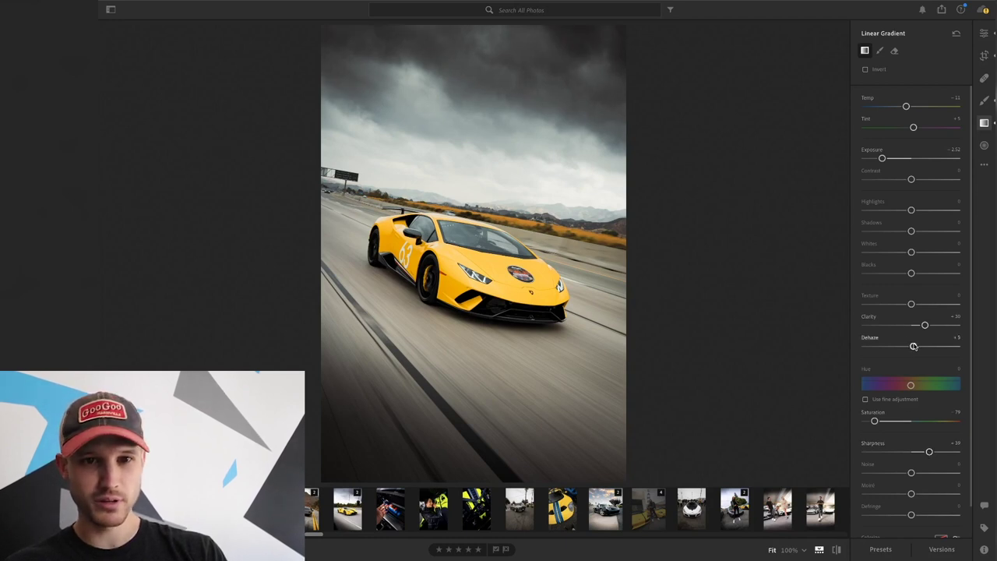
Step: Shift the road gradient slightly lower and fine-tune the sky gradient's position near the horizon
mouse_move(505, 127)
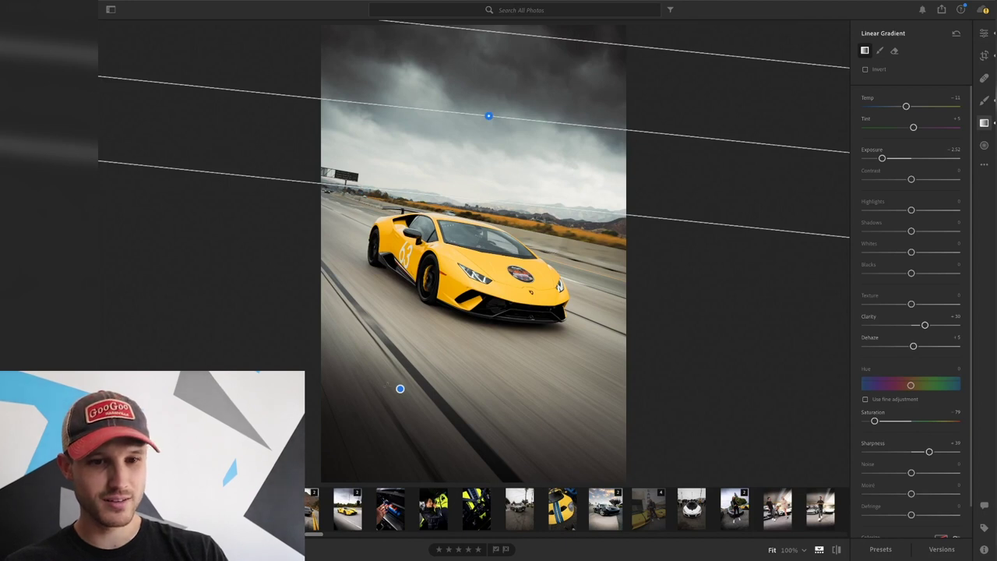
drag(400, 387, 377, 449)
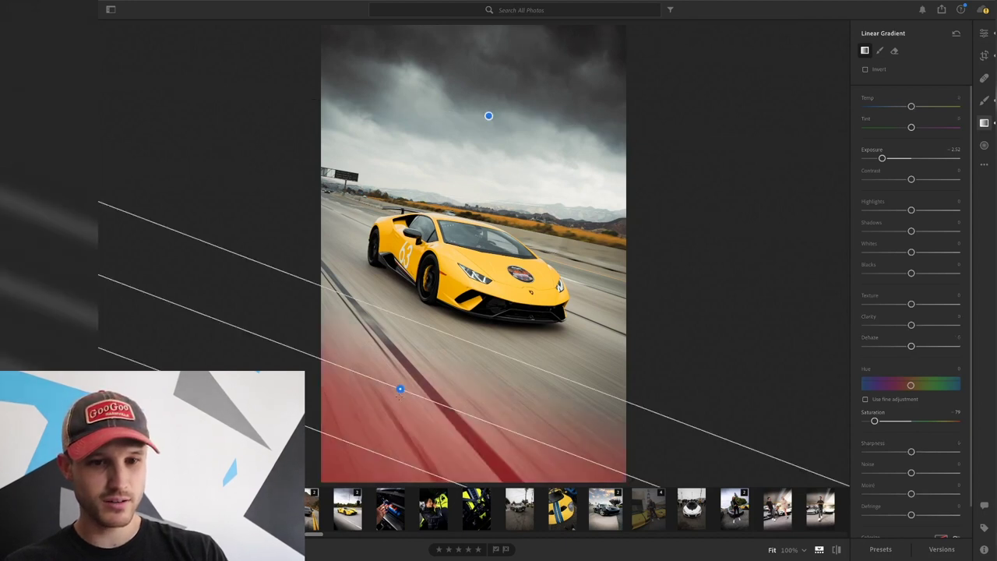
drag(400, 390, 397, 407)
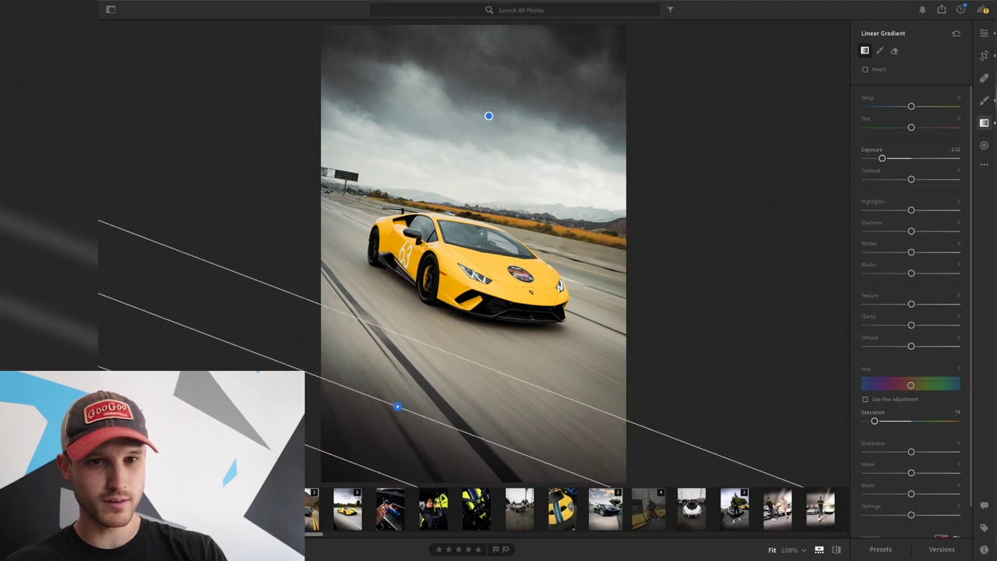
click(488, 113)
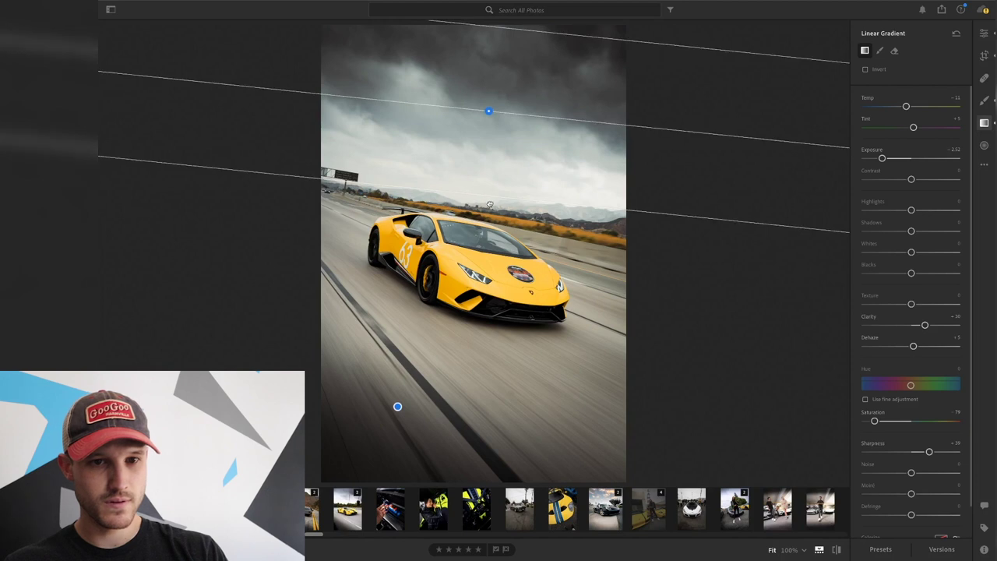
drag(489, 197, 490, 205)
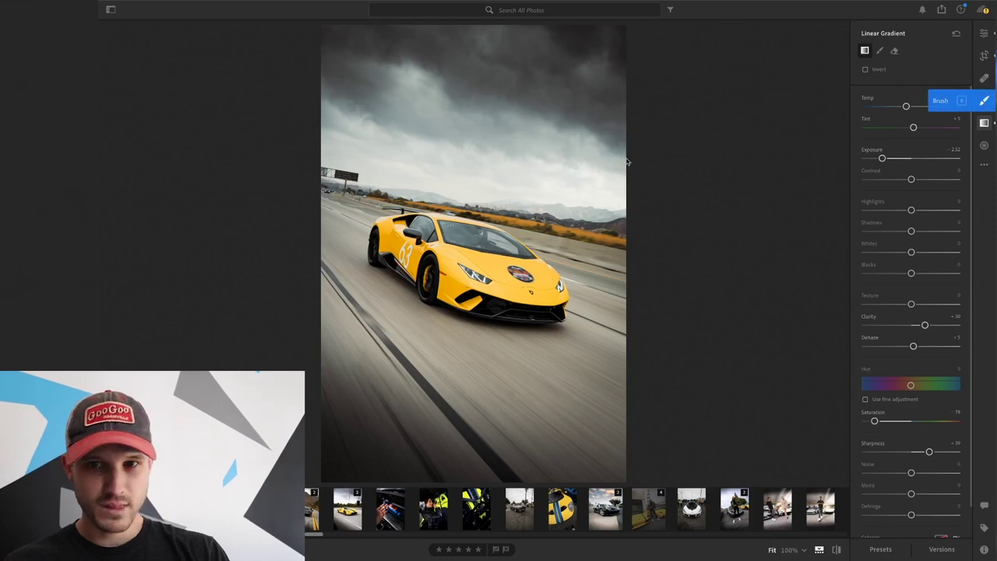
Step: Create a new brush mask with Feather 41 and Flow 100, show its overlay, and paint over the whole windshield glass
click(984, 102)
key(space)
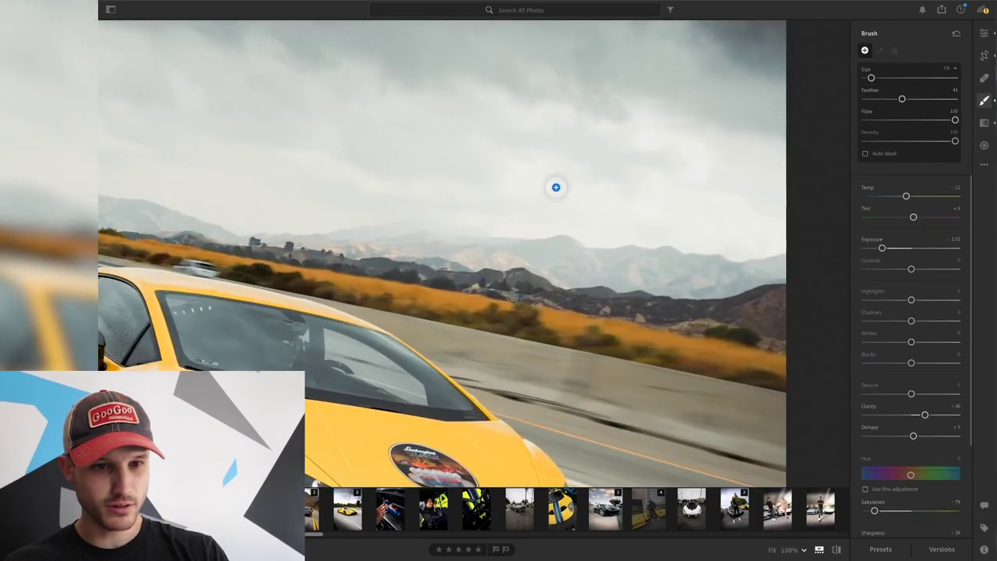
mouse_move(311, 311)
mouse_down()
mouse_move(392, 257)
mouse_move(501, 246)
mouse_up()
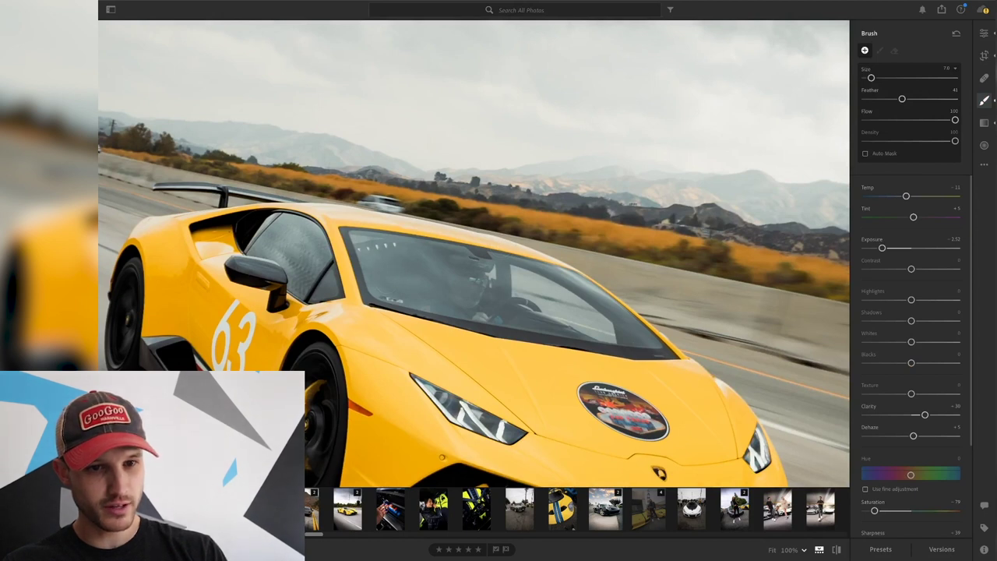
click(386, 282)
key(o)
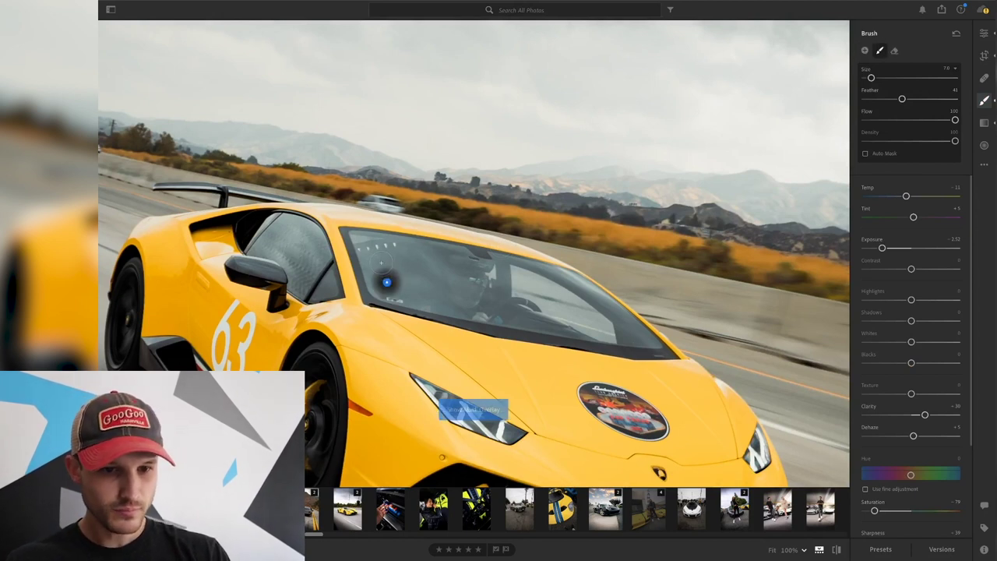
drag(378, 262, 375, 257)
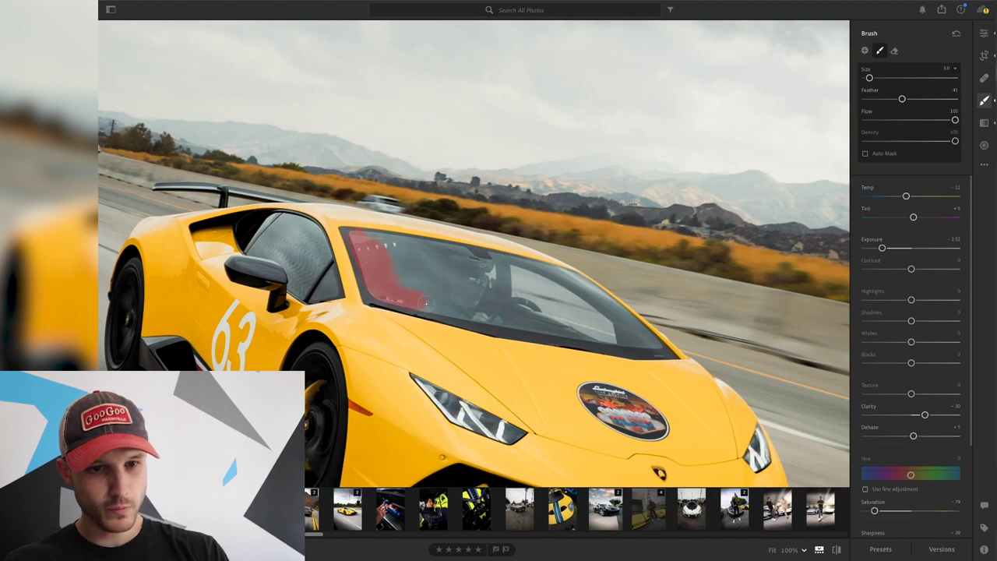
drag(426, 302, 440, 306)
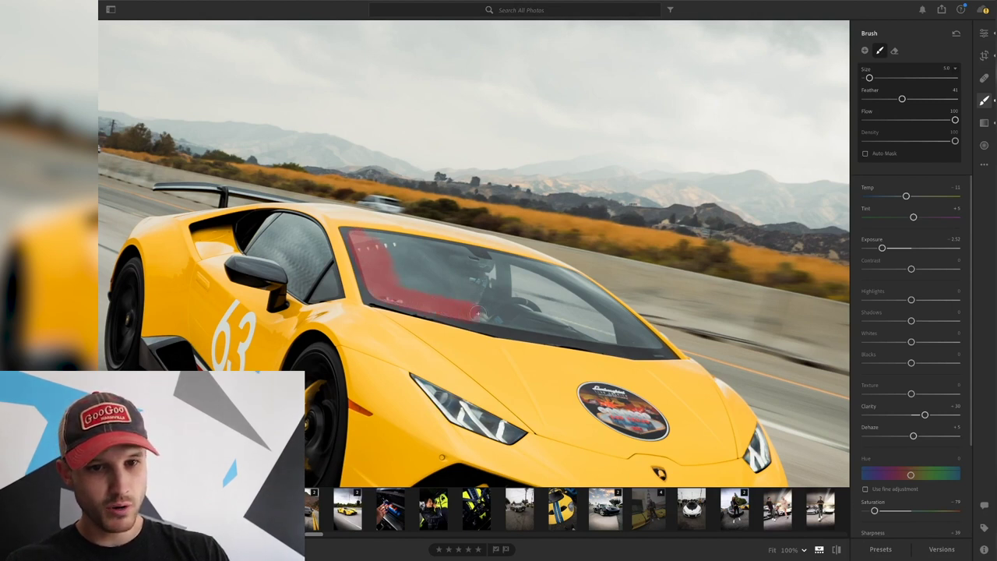
drag(517, 319, 543, 326)
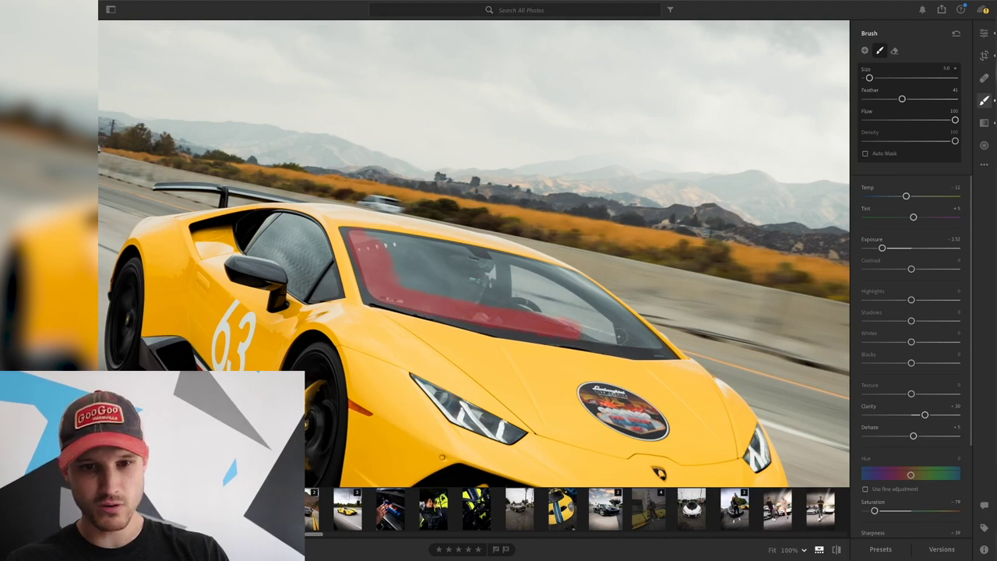
drag(629, 337, 644, 339)
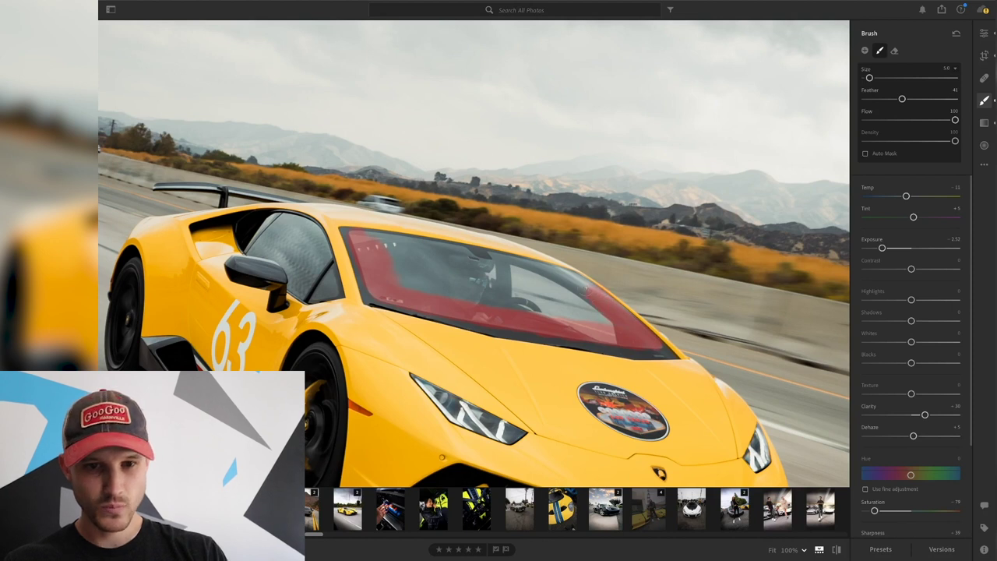
drag(587, 287, 573, 278)
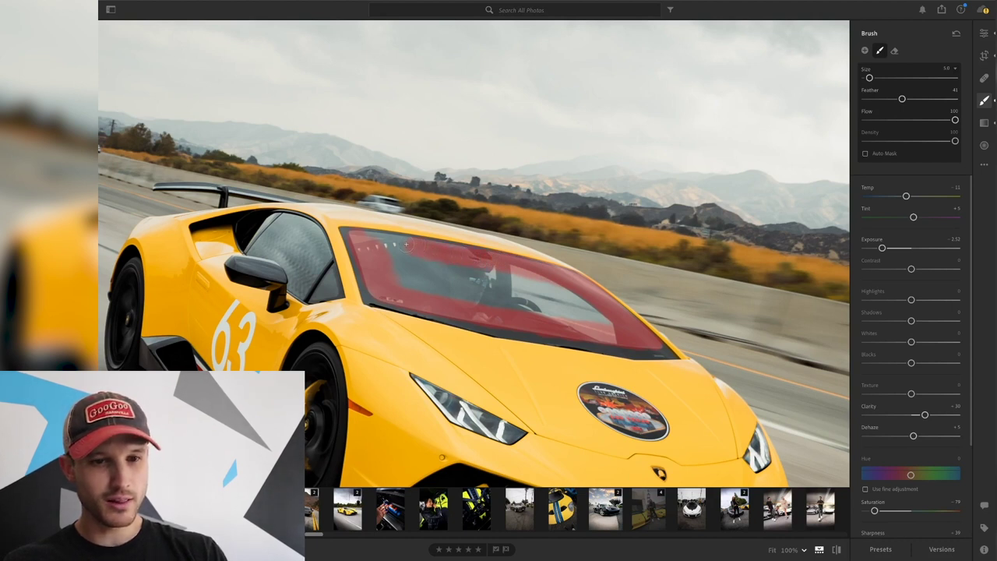
drag(363, 239, 385, 257)
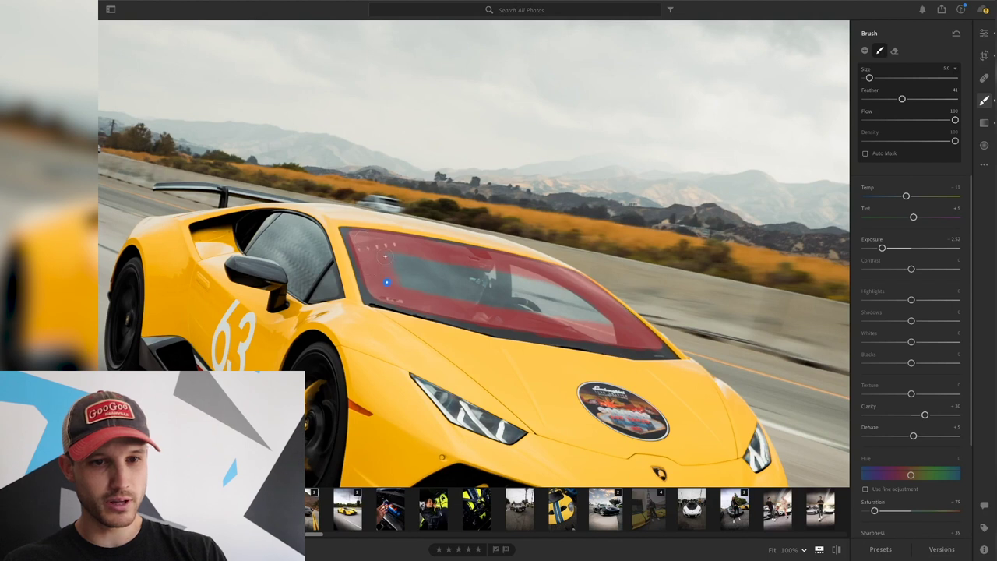
drag(492, 282, 598, 317)
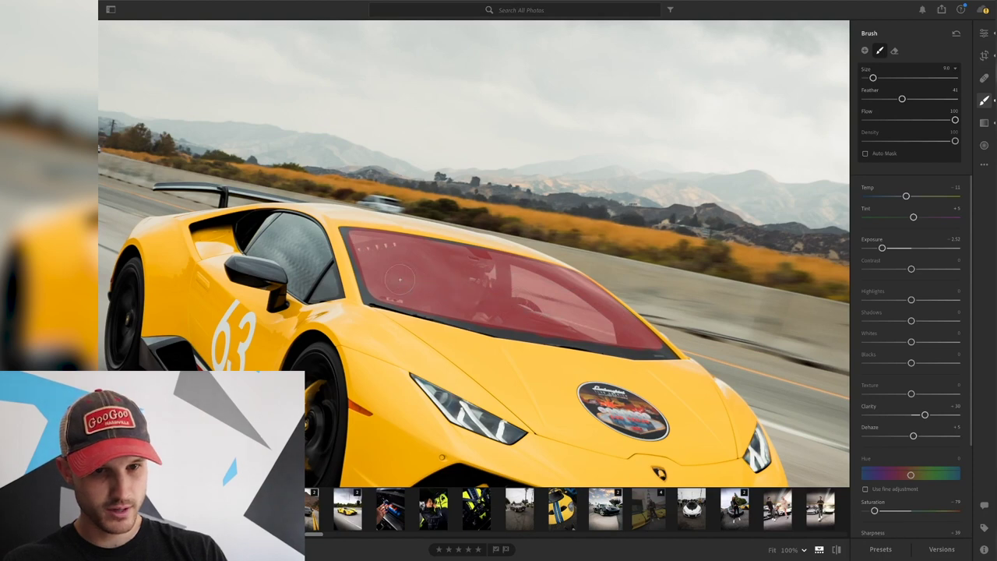
Step: Paint the brush mask around the inside edges of the side window and over the small triangular quarter window
scroll(363, 278, up, 3)
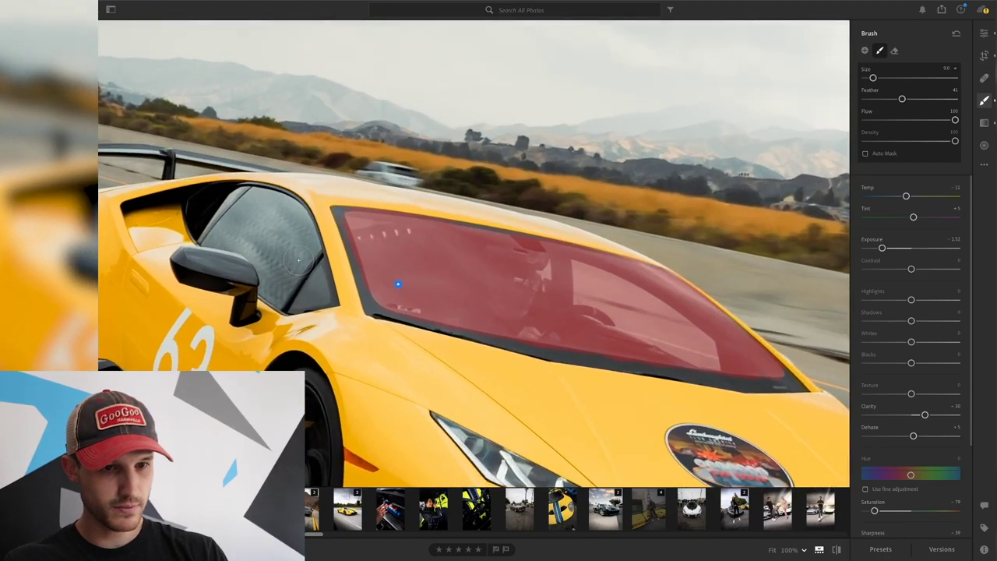
scroll(298, 260, up, 5)
scroll(273, 290, down, 1)
scroll(273, 296, down, 2)
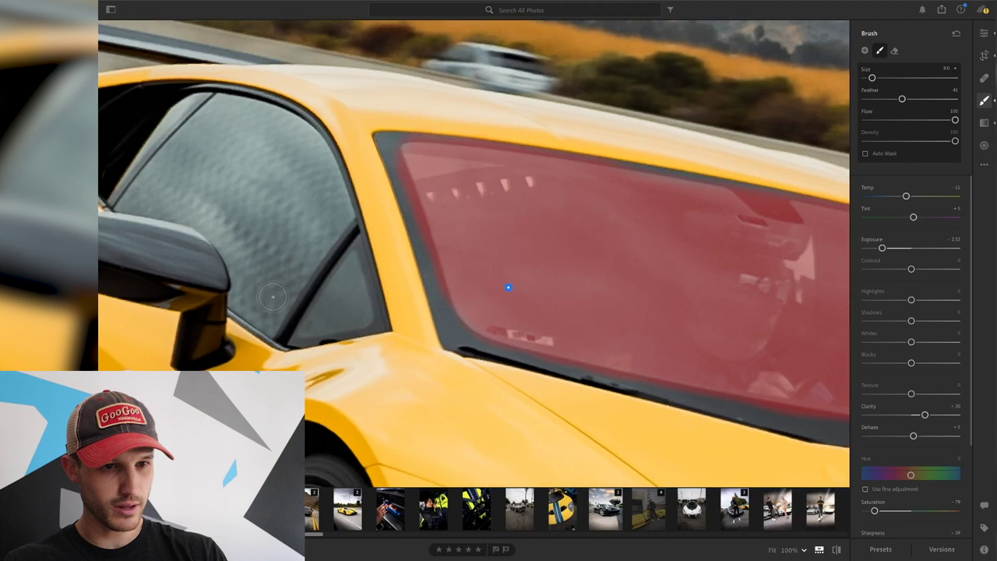
scroll(306, 269, up, 1)
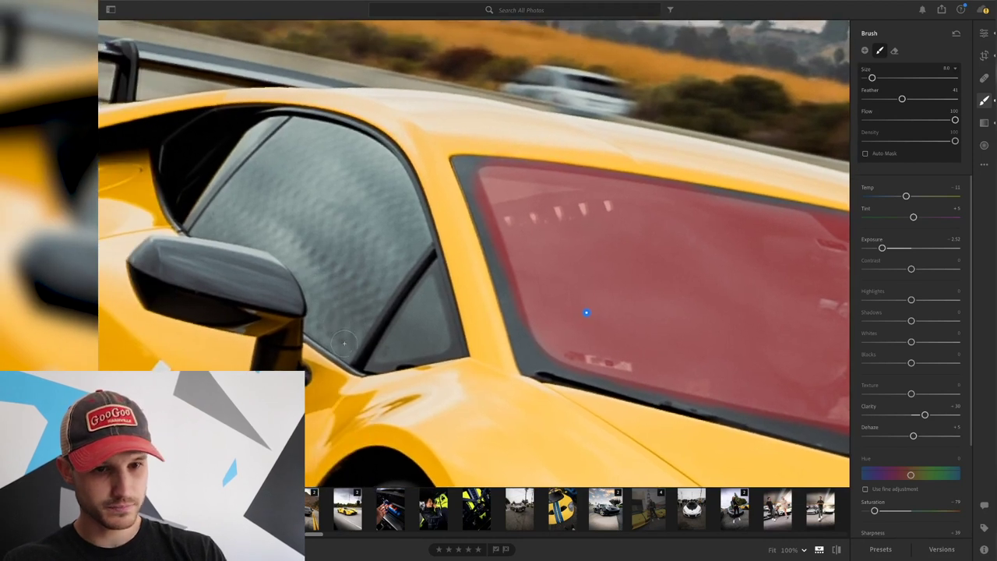
drag(349, 327, 362, 311)
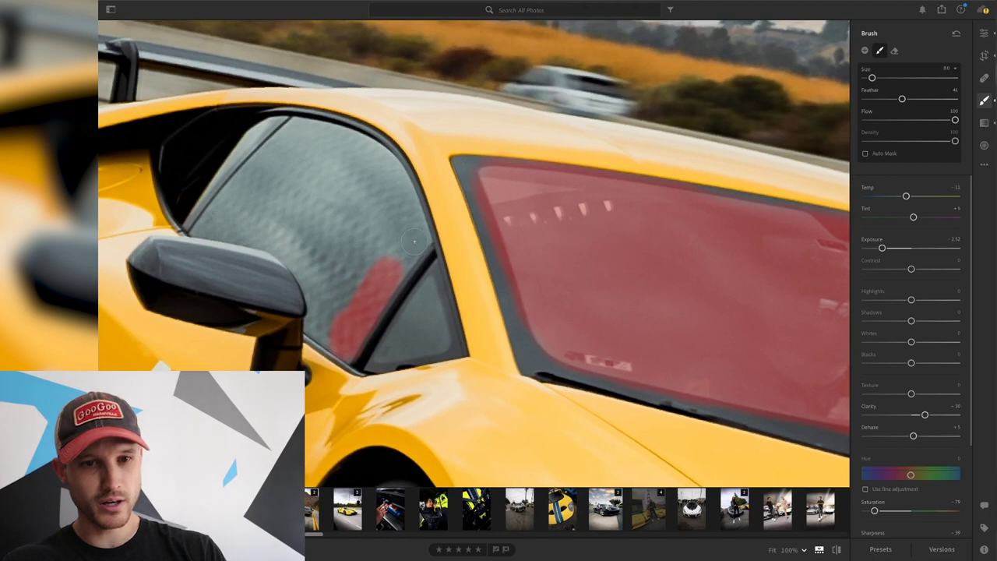
mouse_move(414, 232)
mouse_down()
mouse_move(367, 147)
mouse_move(298, 132)
mouse_move(206, 226)
mouse_move(260, 233)
mouse_move(302, 259)
mouse_up()
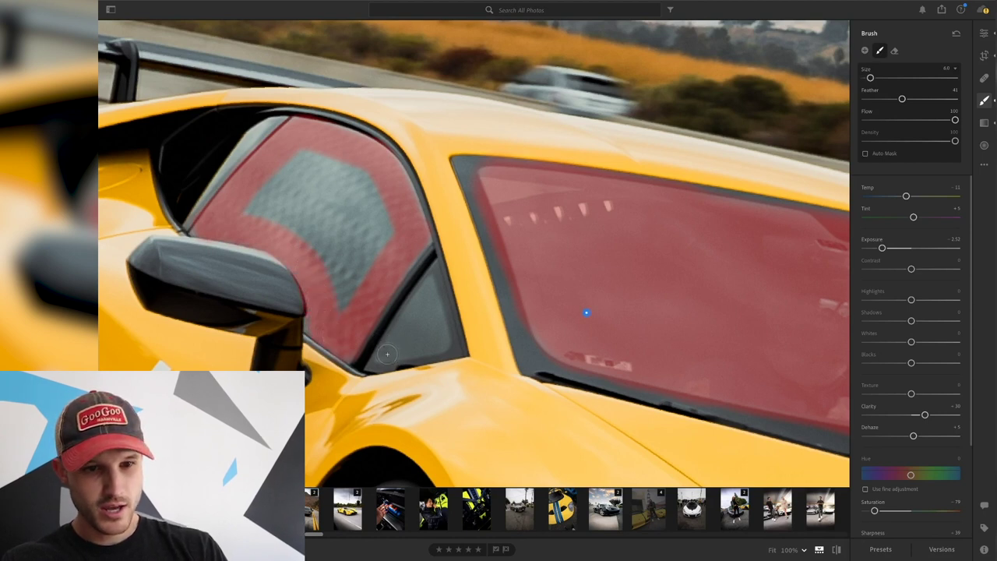
key(bracketleft)
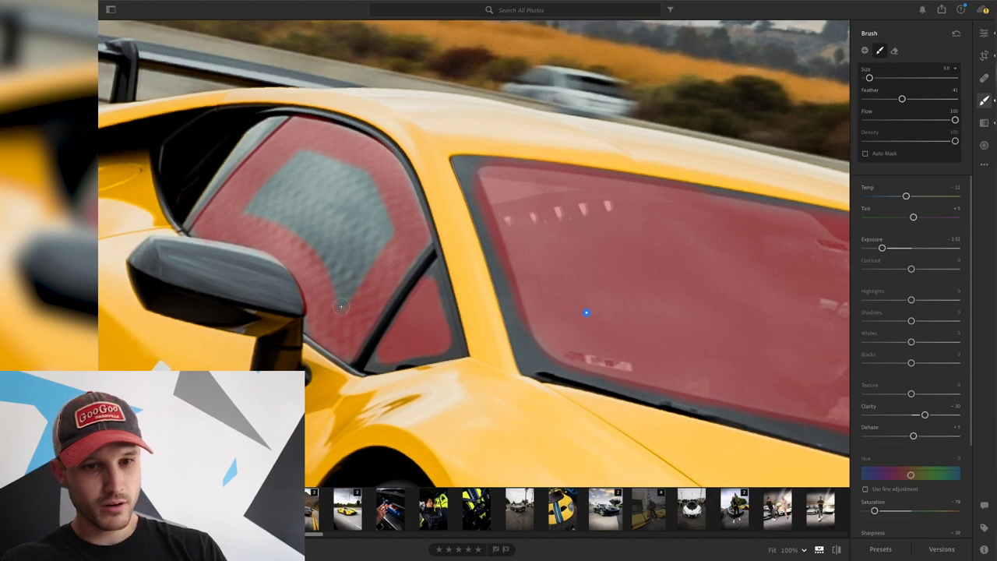
Step: Fill the uncovered centre of the side window with brush sizes 8 to 10 and hide the red mask overlay
key(bracketright)
key(bracketright)
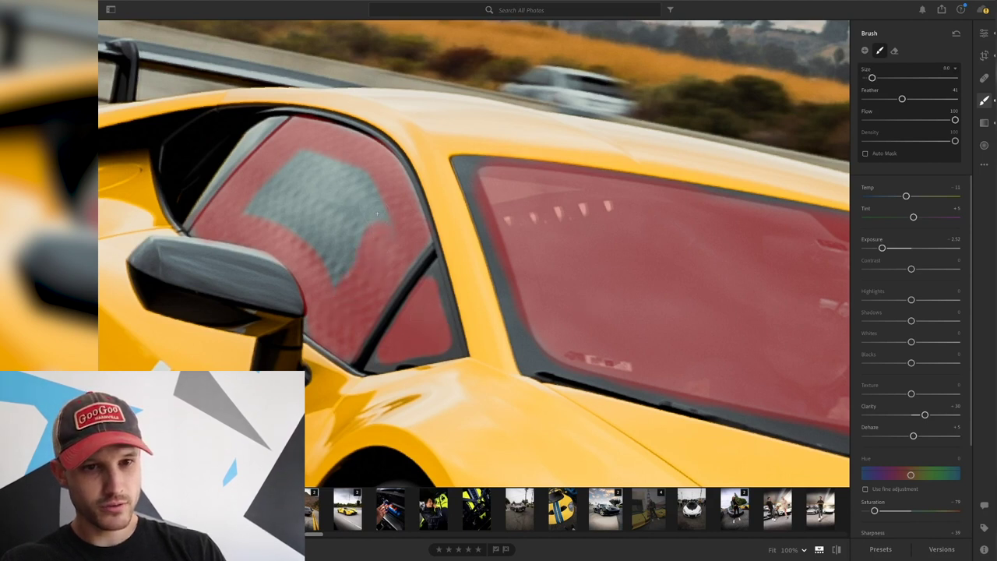
mouse_move(377, 213)
mouse_down()
mouse_move(340, 166)
mouse_move(309, 158)
mouse_move(263, 207)
mouse_move(250, 208)
mouse_move(308, 240)
mouse_up()
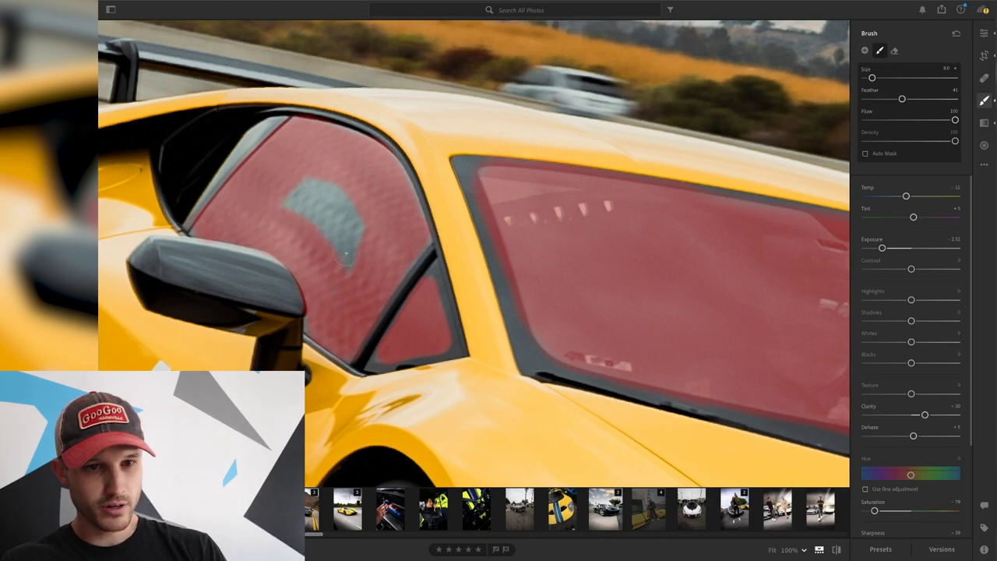
mouse_move(303, 188)
mouse_down()
mouse_move(350, 232)
mouse_move(306, 194)
mouse_move(310, 213)
mouse_up()
key(])
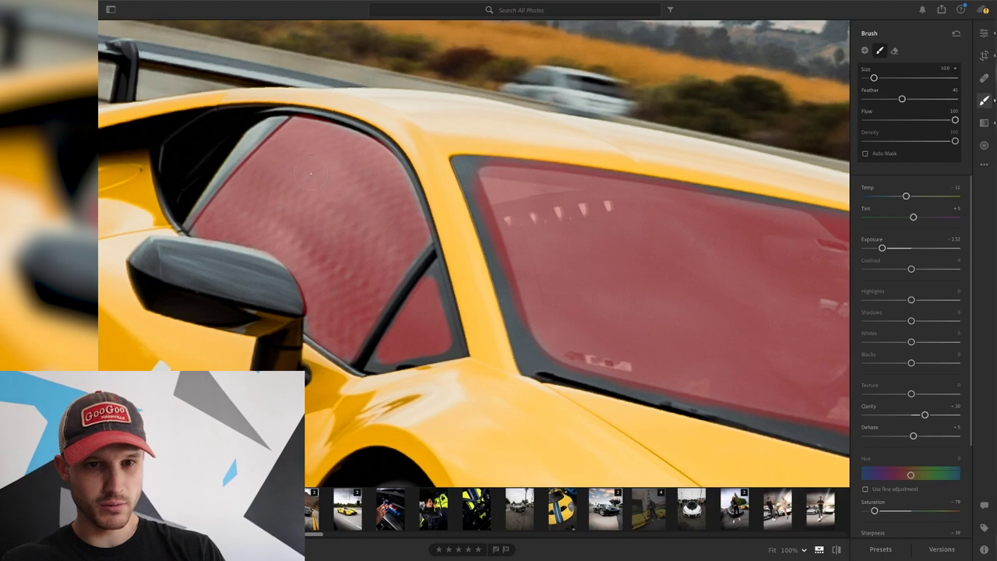
key(o)
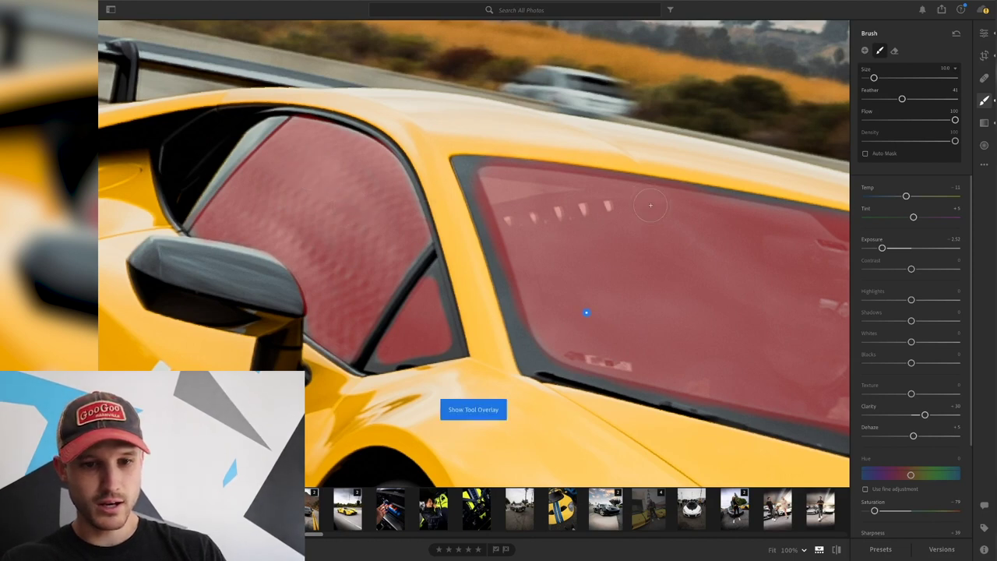
key(o)
key(o)
scroll(651, 204, down, 3)
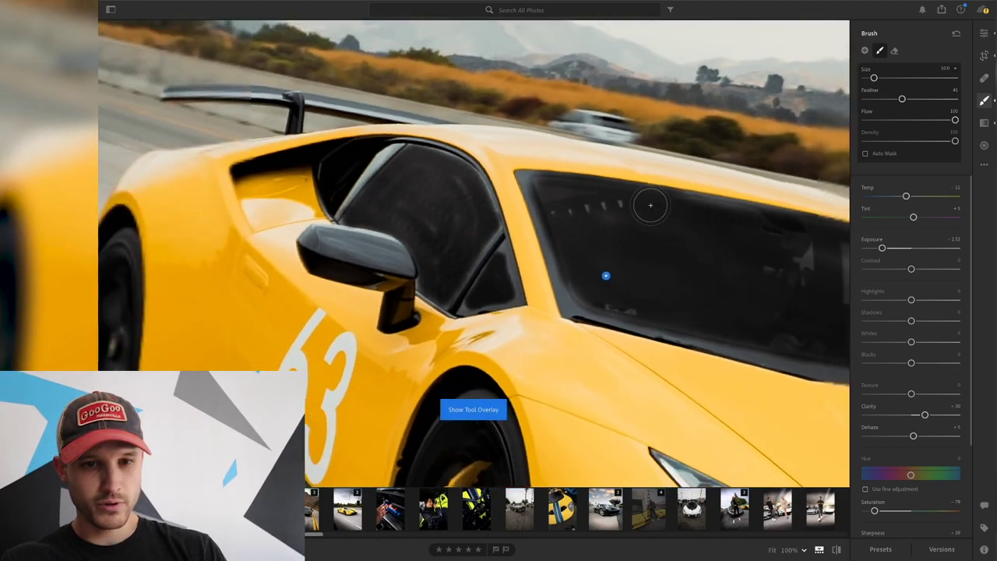
Step: Reset the window mask's inherited adjustments and set its Exposure to -1.32
drag(718, 176, 489, 191)
scroll(489, 191, right, 3)
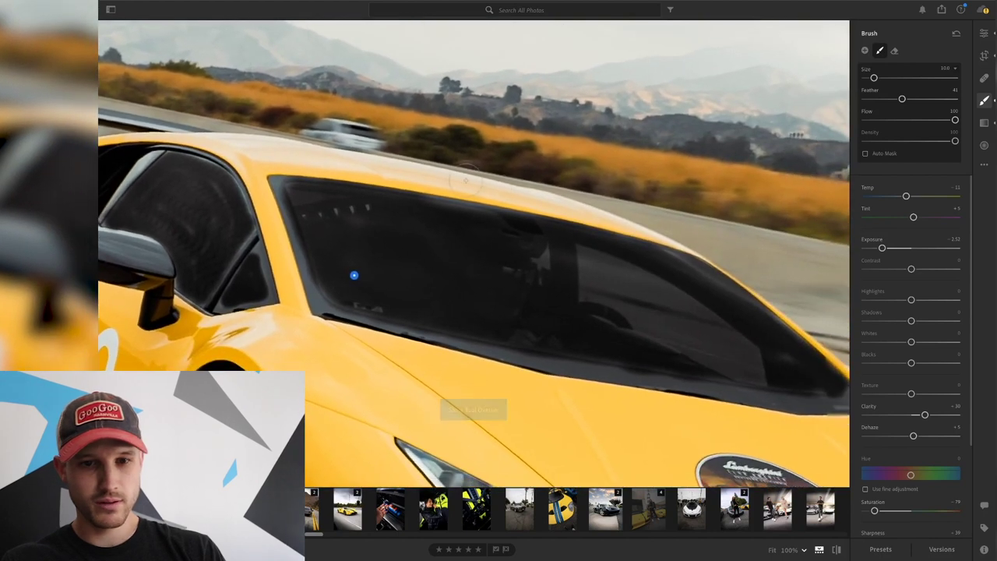
right_click(902, 253)
click(904, 252)
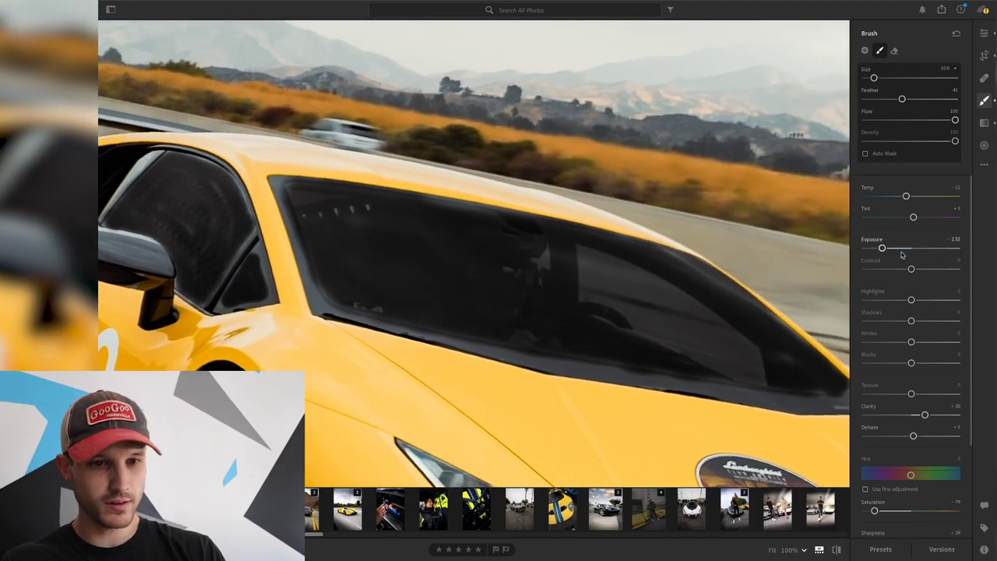
drag(910, 250, 896, 251)
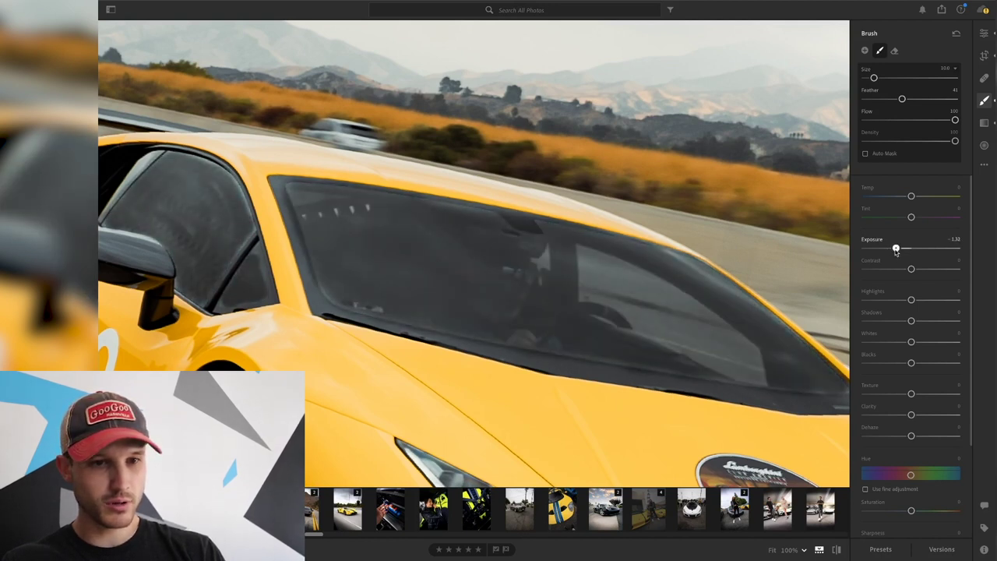
Step: Set the window mask's Shadows to -37, Highlights to -37 and Clarity to -19
click(894, 324)
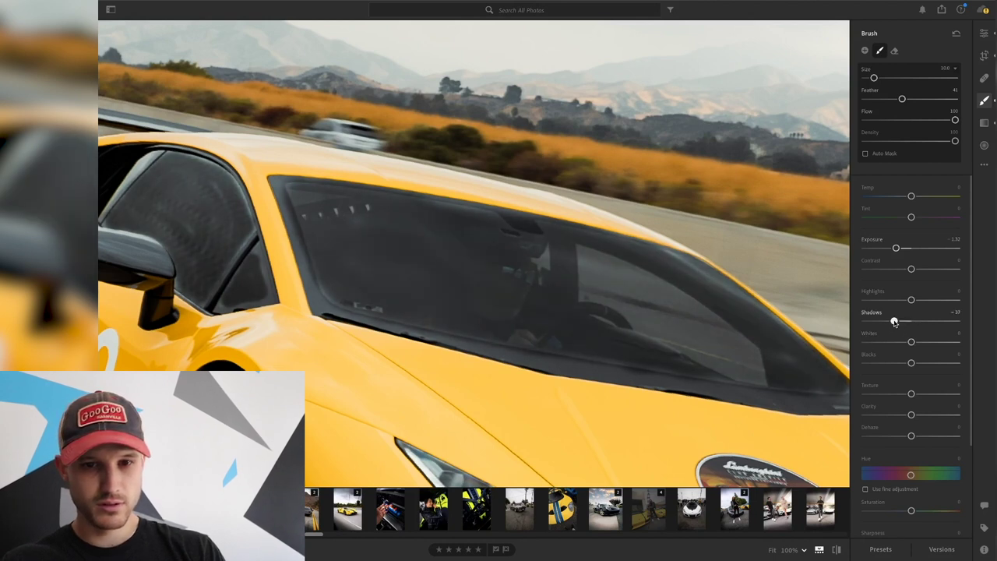
click(894, 301)
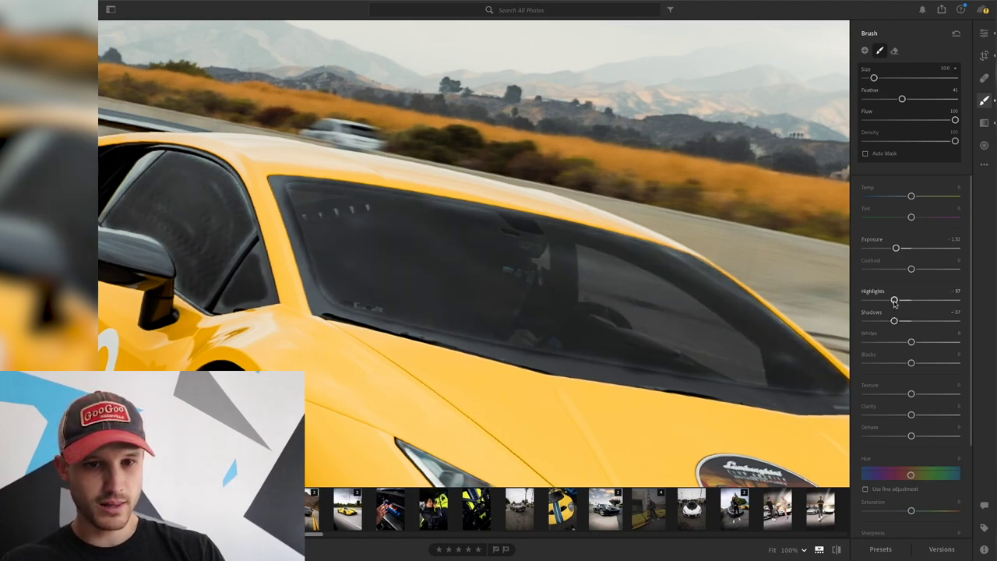
click(894, 416)
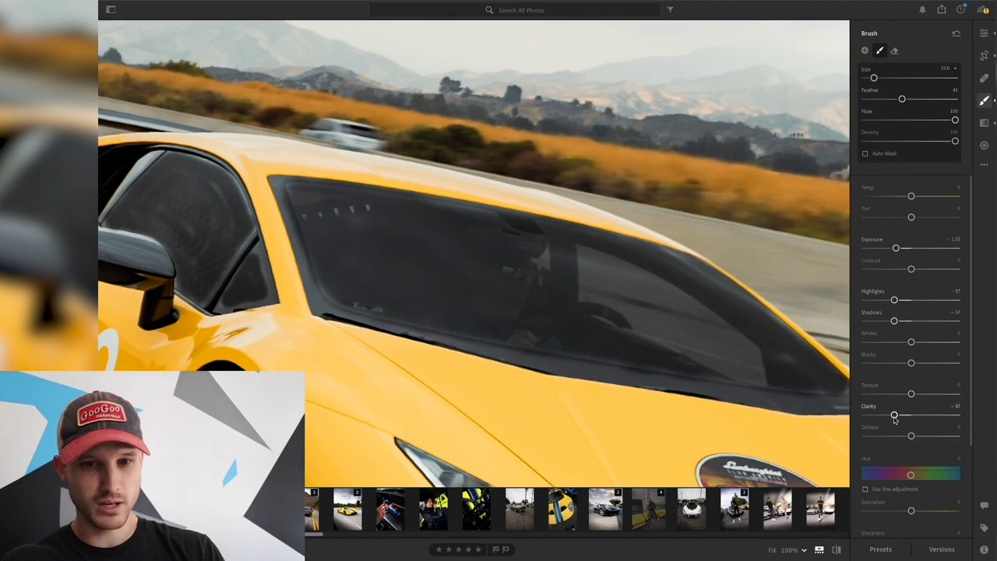
drag(894, 415, 903, 417)
scroll(903, 432, down, 2)
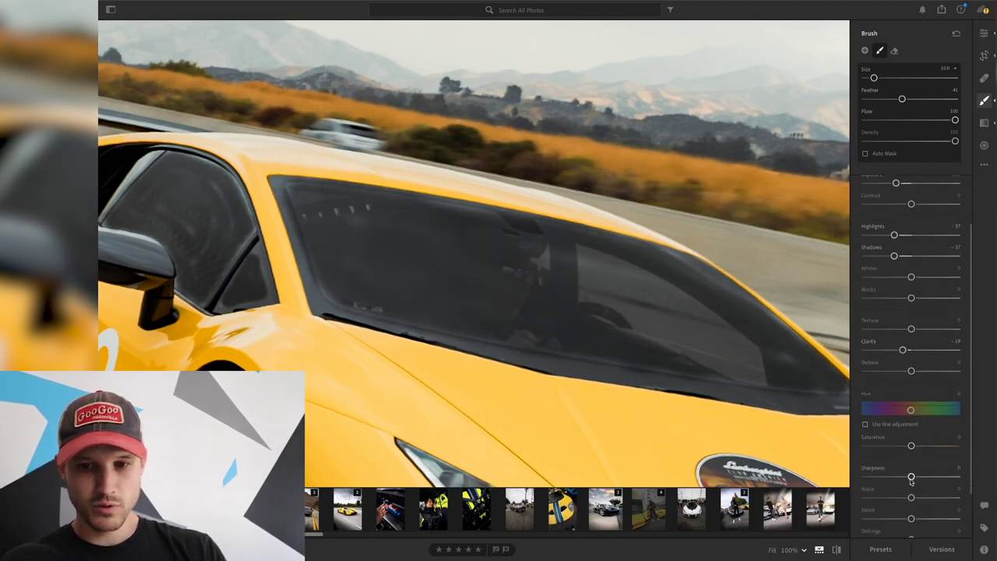
Step: Set the window mask's Saturation to -28, compare low and high Noise values, and settle on about +61
click(897, 446)
click(930, 498)
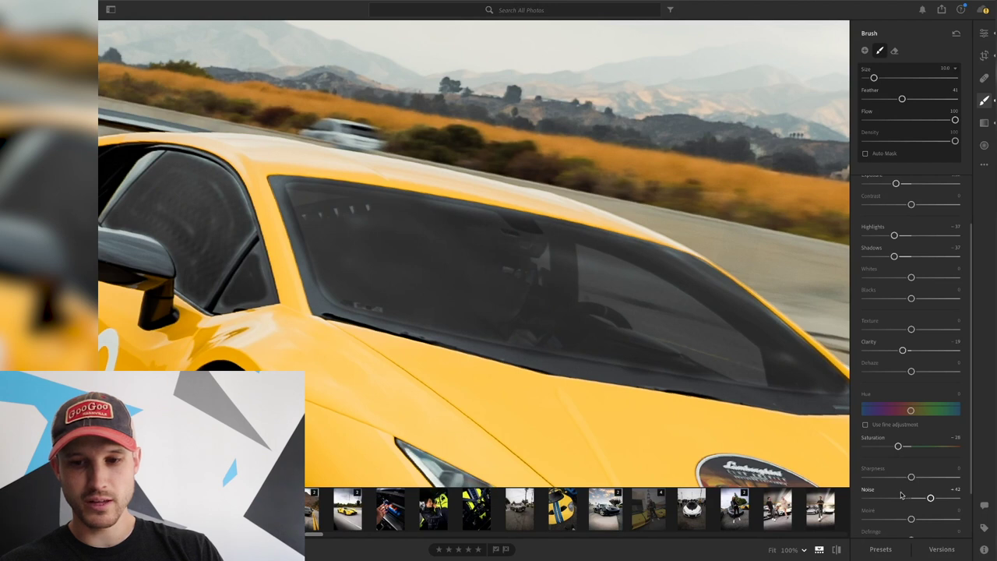
click(877, 499)
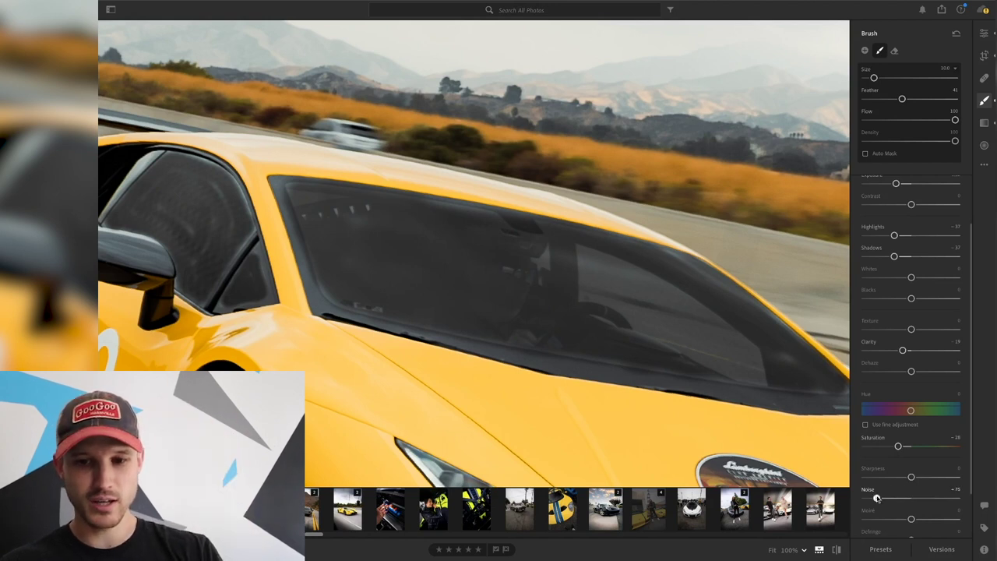
click(939, 498)
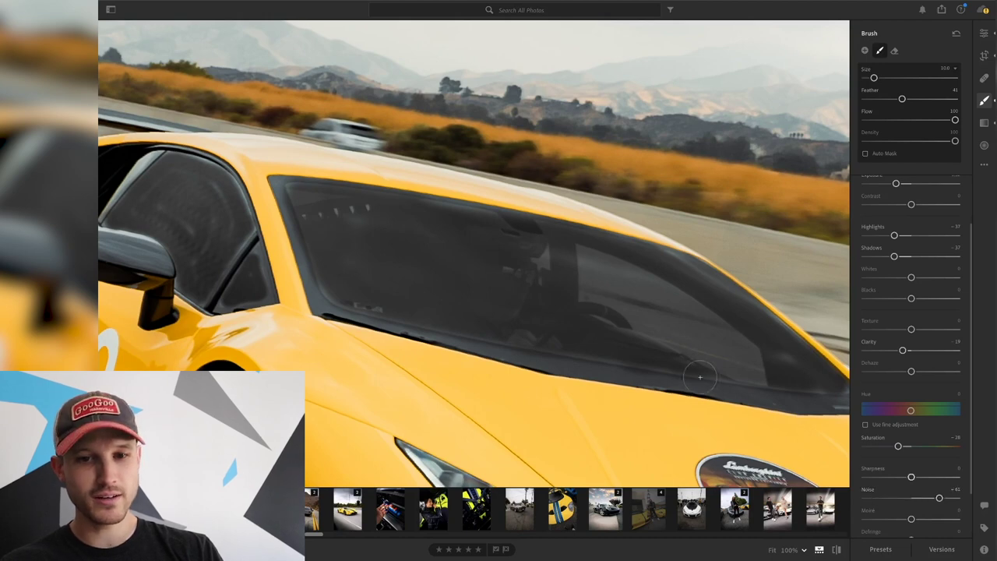
Step: Extend the window mask over the windshield's black border beside the side window, reducing the brush size from 9 to 5
key(z)
scroll(565, 305, down, 2)
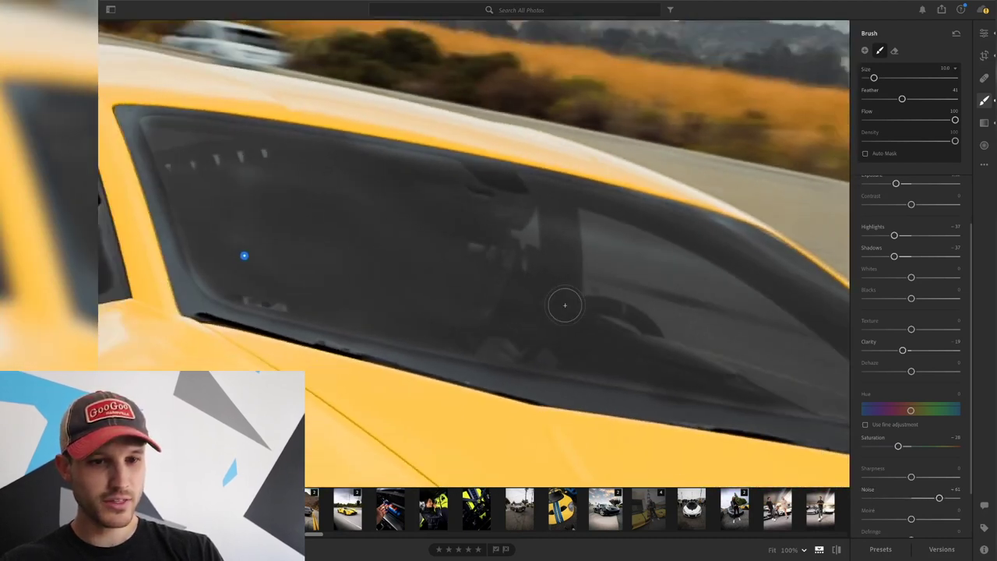
drag(334, 247, 508, 292)
key(bracketleft)
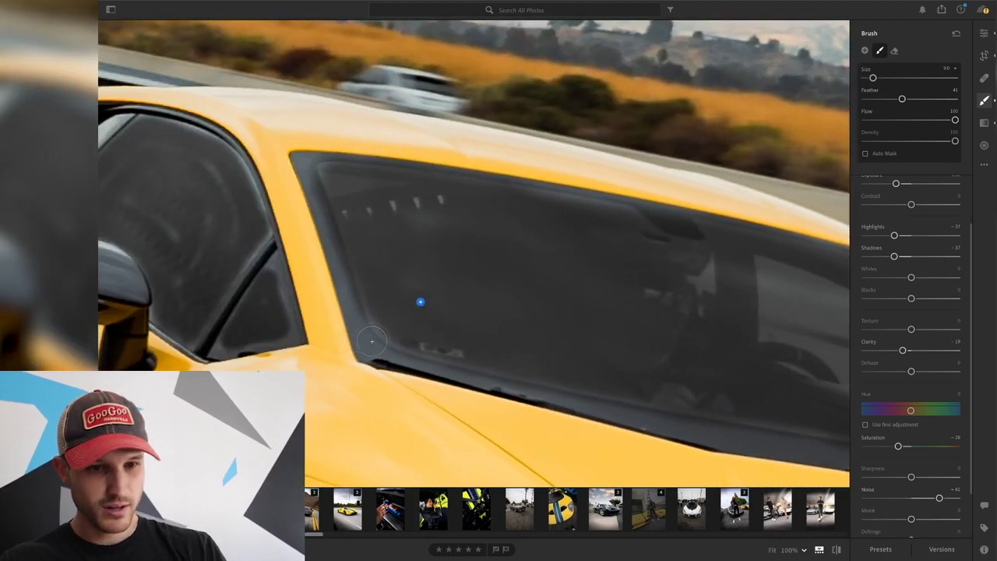
mouse_move(362, 310)
mouse_down()
mouse_move(314, 172)
mouse_move(301, 162)
mouse_move(374, 166)
mouse_move(318, 163)
mouse_up()
key(bracketleft)
key(bracketleft)
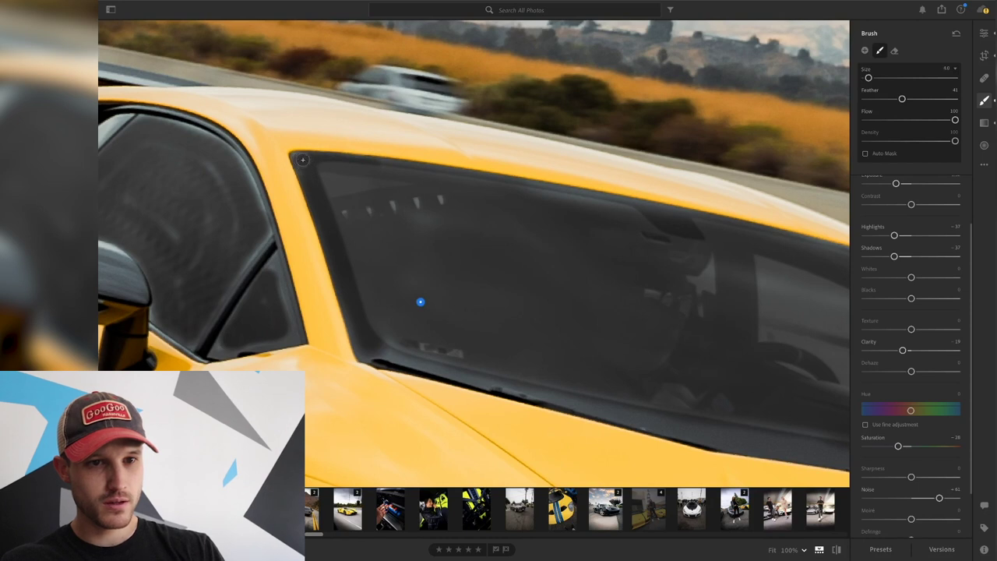
Step: Extend the mask at brush size 8 along the windshield's upper border and down the far pillar to the lower corner
drag(481, 194, 289, 162)
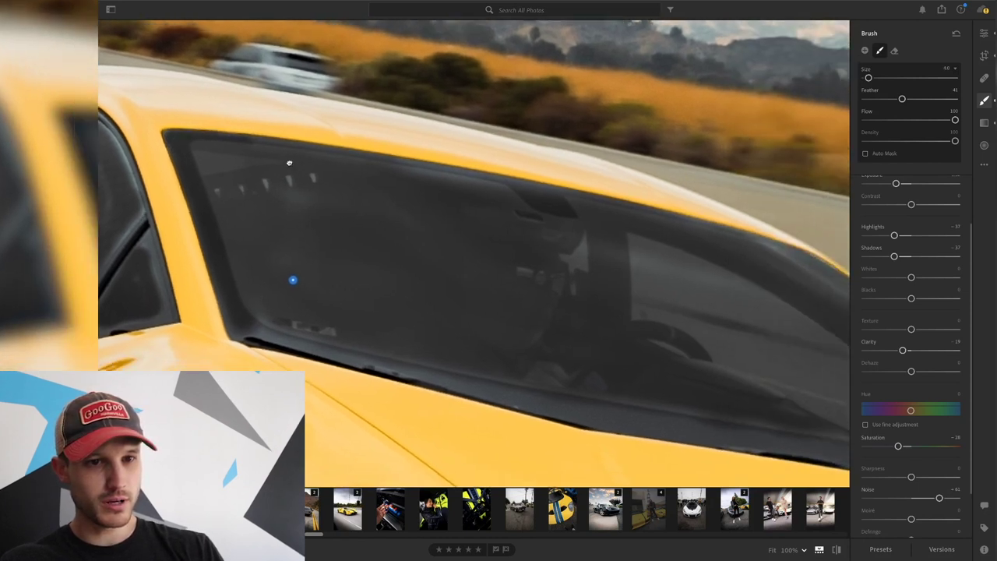
key(bracketright)
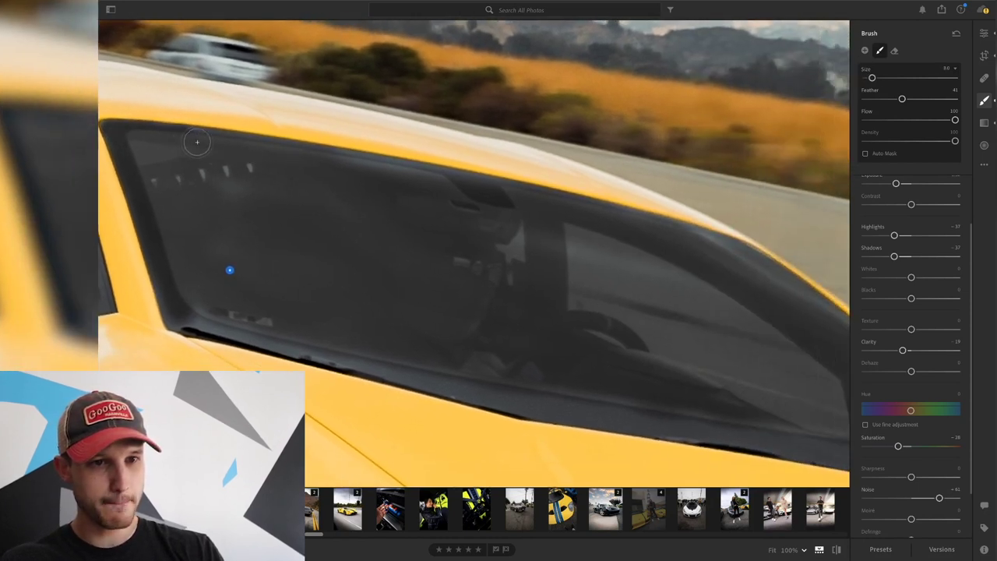
mouse_move(197, 142)
mouse_down()
mouse_move(398, 172)
mouse_move(706, 244)
mouse_move(760, 269)
mouse_move(805, 319)
mouse_move(762, 326)
mouse_up()
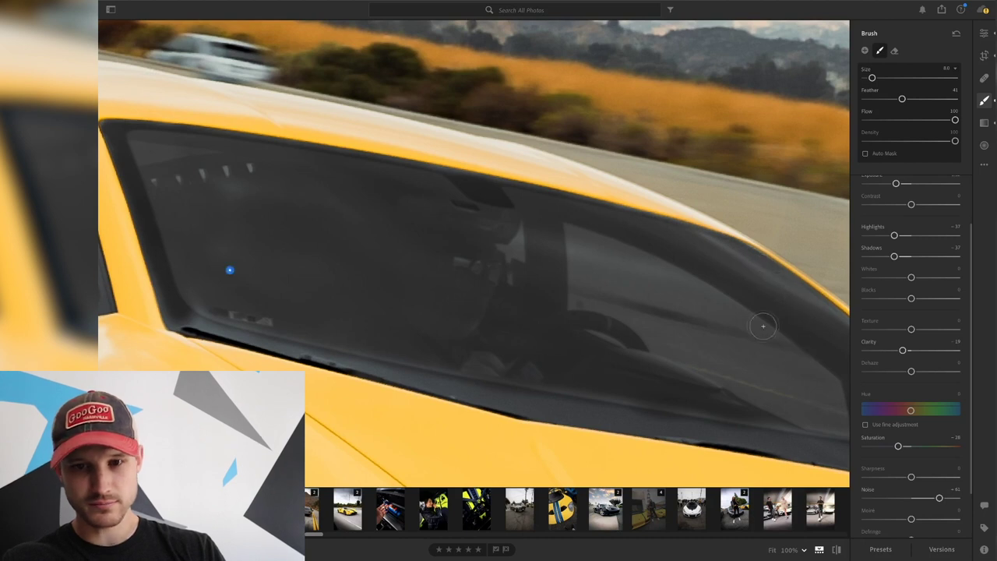
scroll(584, 258, right, 10)
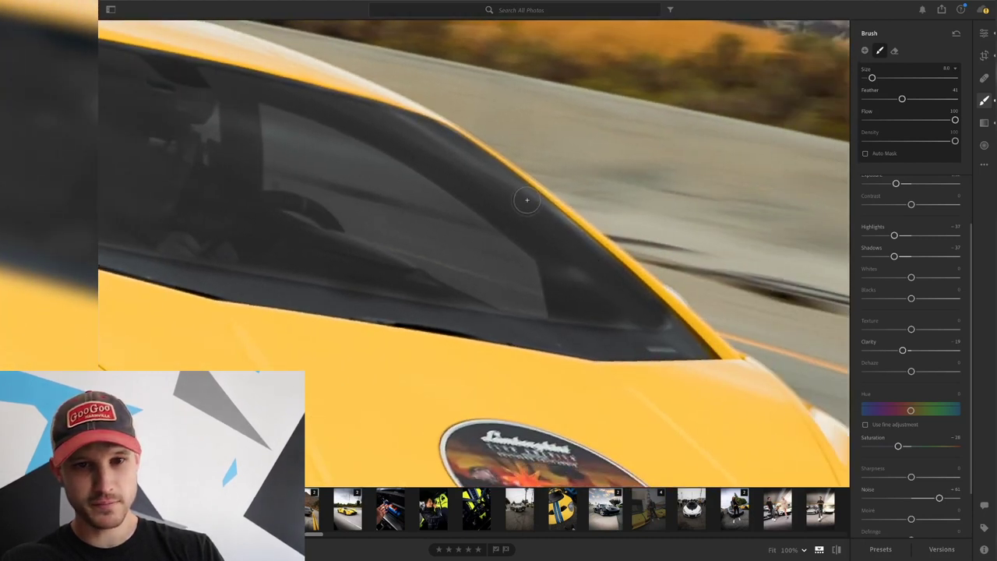
mouse_move(528, 200)
mouse_down()
mouse_move(517, 199)
mouse_move(675, 342)
mouse_move(663, 337)
mouse_move(691, 352)
mouse_move(678, 332)
mouse_up()
scroll(679, 345, down, 4)
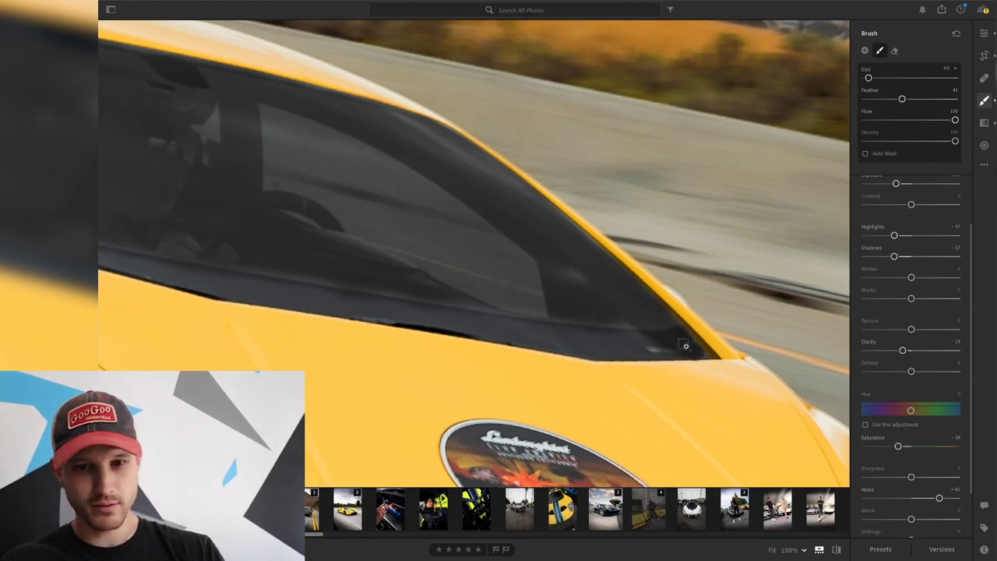
Step: Lower the brush Flow to 54 and paint the far lower corner of the windshield border at size 6
key(5)
key(4)
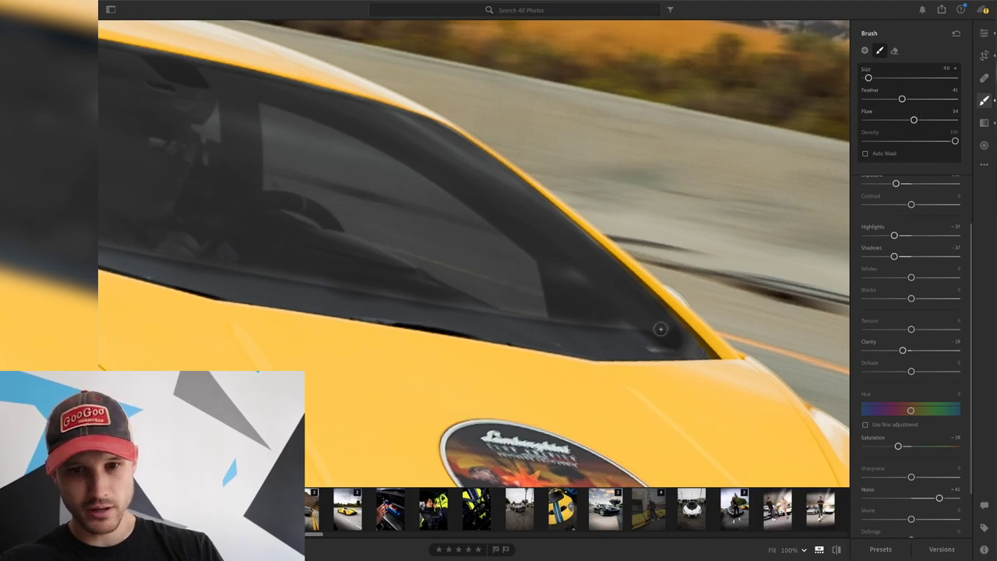
scroll(676, 349, up, 2)
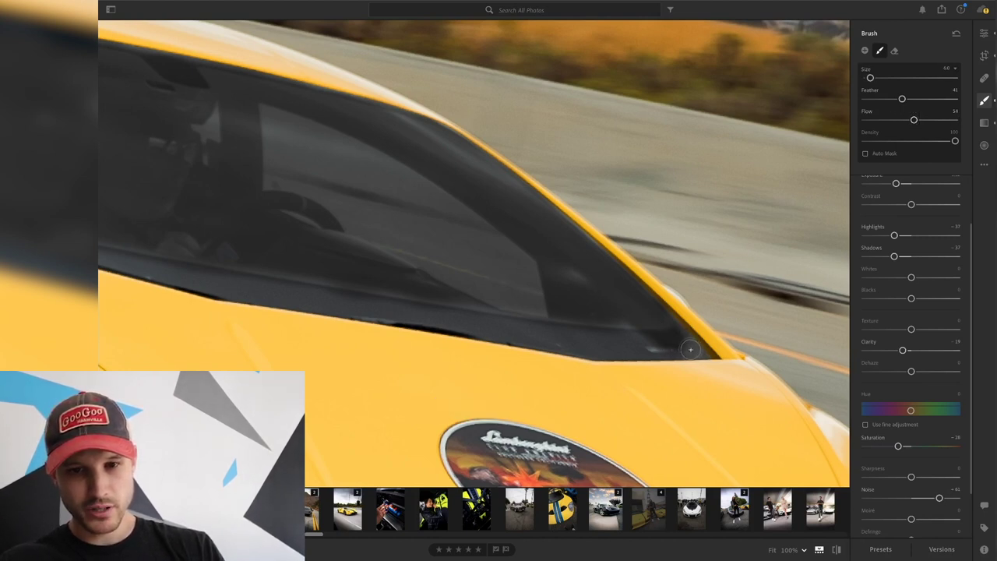
mouse_move(690, 350)
mouse_down()
mouse_move(665, 323)
mouse_move(595, 324)
mouse_move(462, 300)
mouse_up()
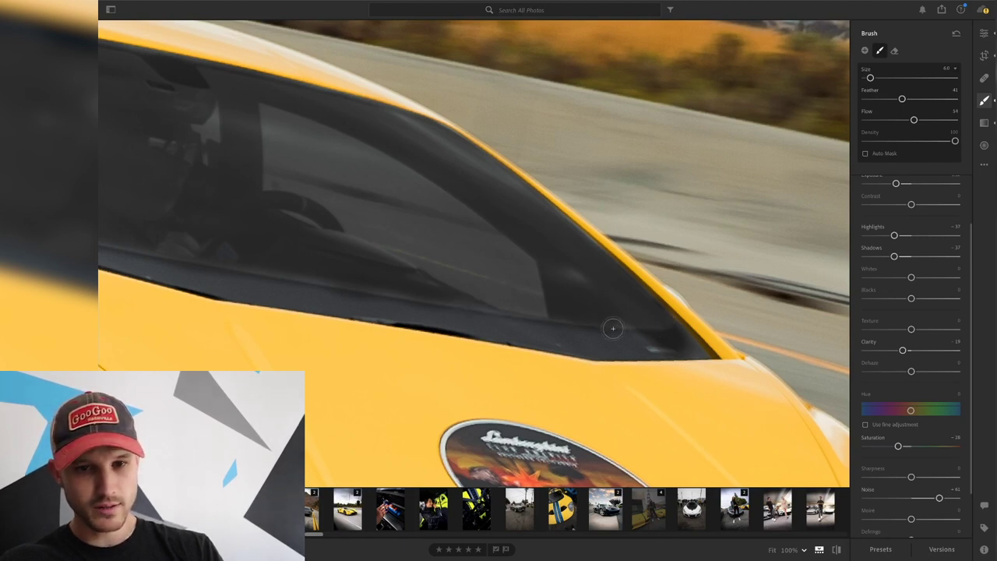
Step: Enlarge the brush to size 9 and extend the window mask along the windshield's lower border from the far corner
key(bracketright)
mouse_move(649, 341)
mouse_down()
mouse_move(475, 321)
mouse_move(628, 322)
mouse_move(535, 250)
mouse_move(623, 320)
mouse_move(550, 299)
mouse_move(585, 310)
mouse_move(478, 300)
mouse_move(674, 316)
mouse_up()
key(space)
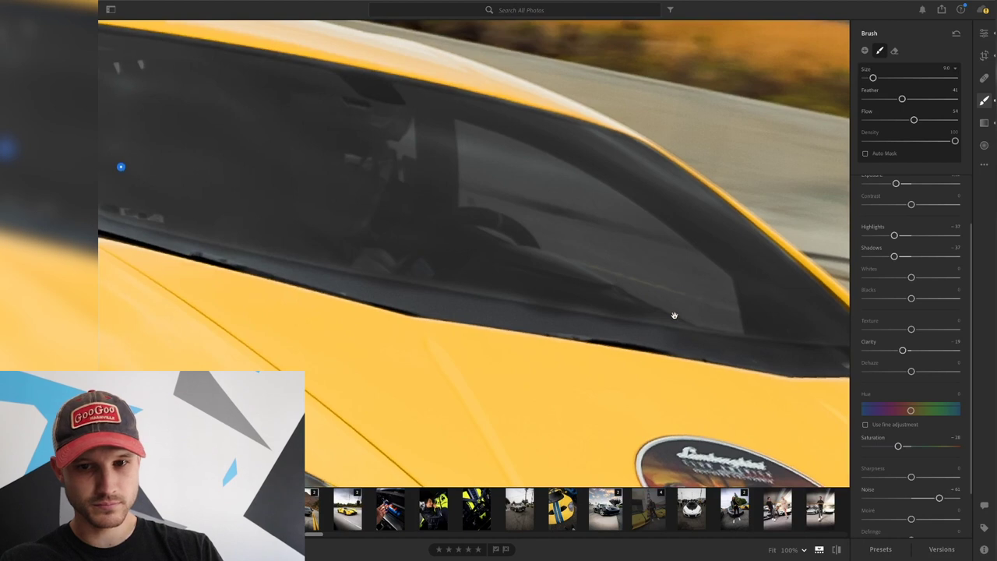
drag(830, 354, 665, 333)
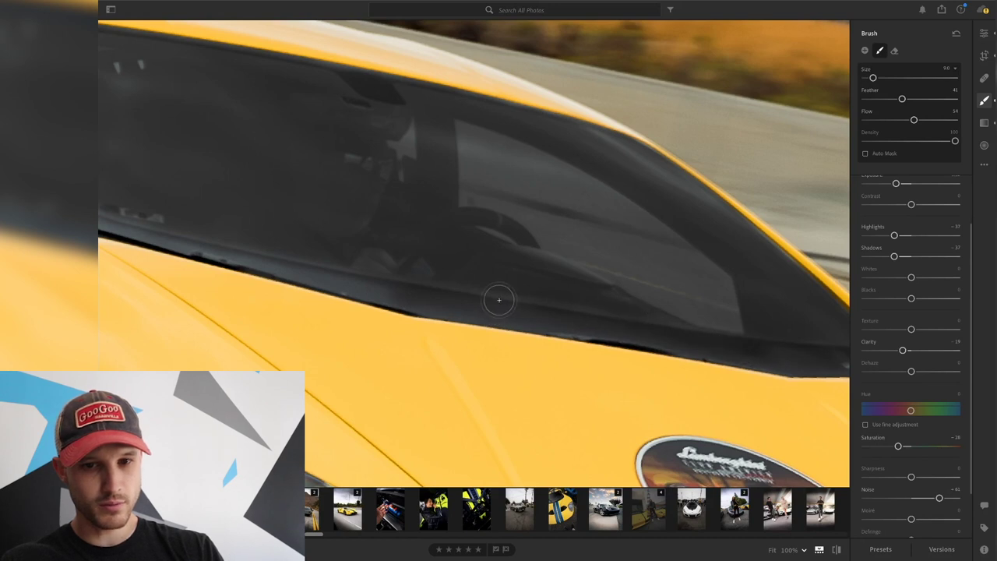
drag(396, 261, 669, 304)
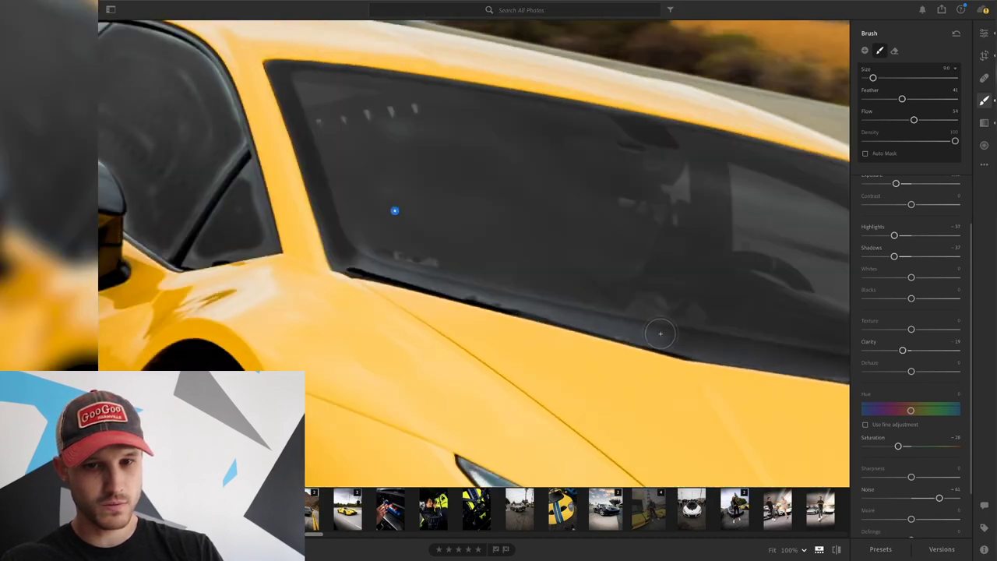
Step: Continue the window mask along the windshield's lower border to the near corner and up the near pillar
mouse_move(618, 319)
mouse_down()
mouse_move(348, 250)
mouse_move(619, 321)
mouse_move(561, 304)
mouse_up()
drag(503, 292, 464, 278)
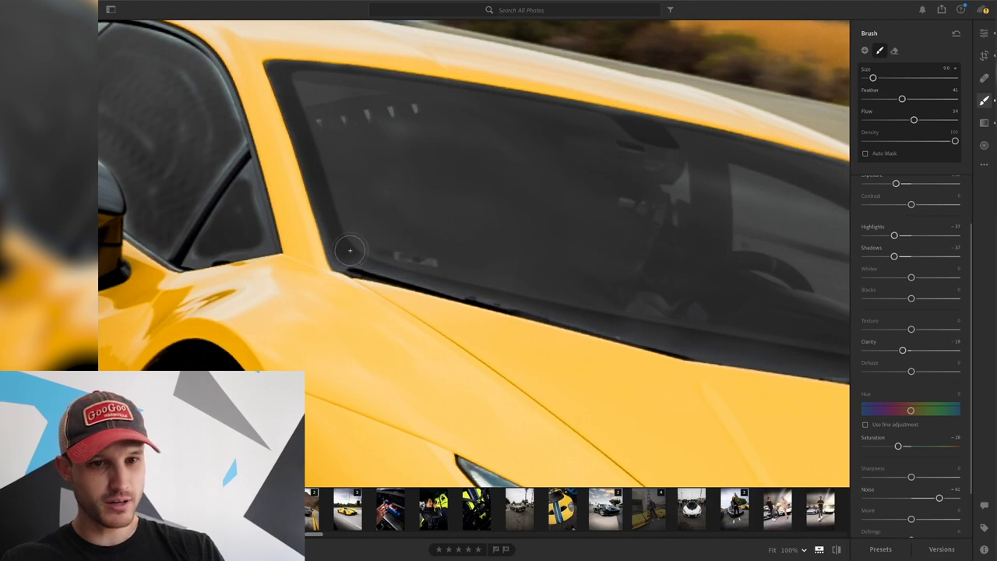
drag(344, 257, 325, 201)
drag(503, 235, 750, 353)
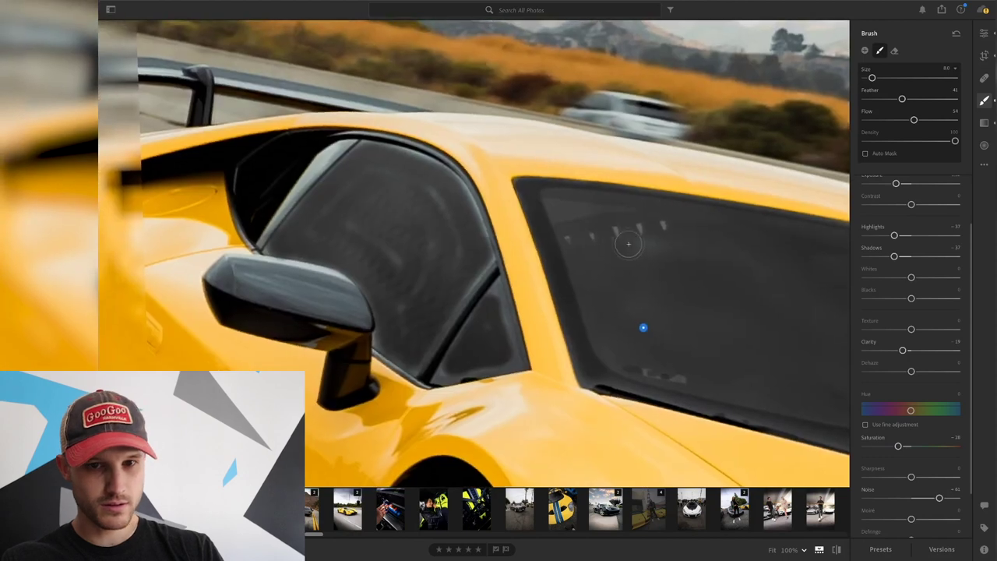
Step: Set the brush to size 6 and Flow 82, and paint the edges of the small triangular side window into the mask
key(bracketright)
key(bracketright)
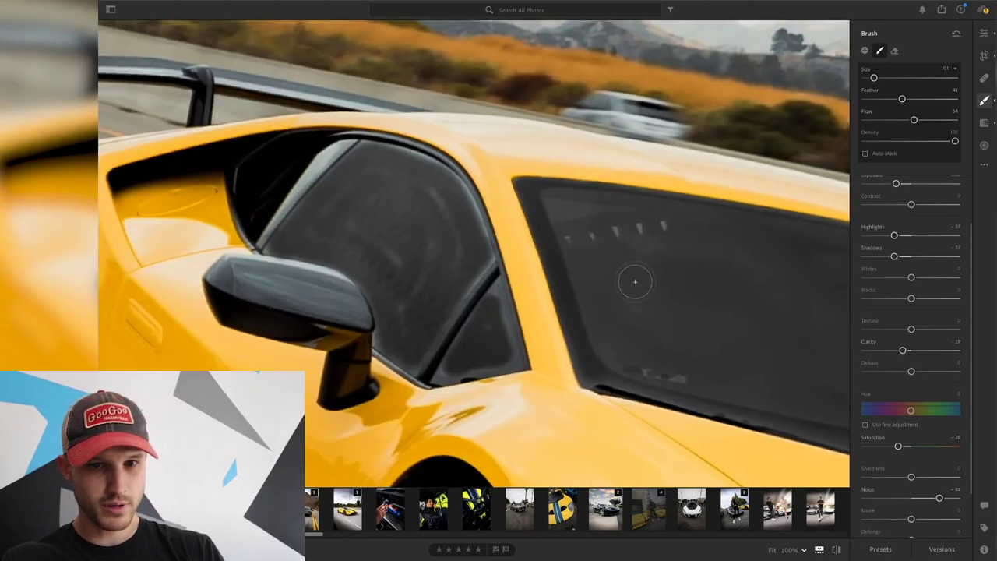
click(643, 327)
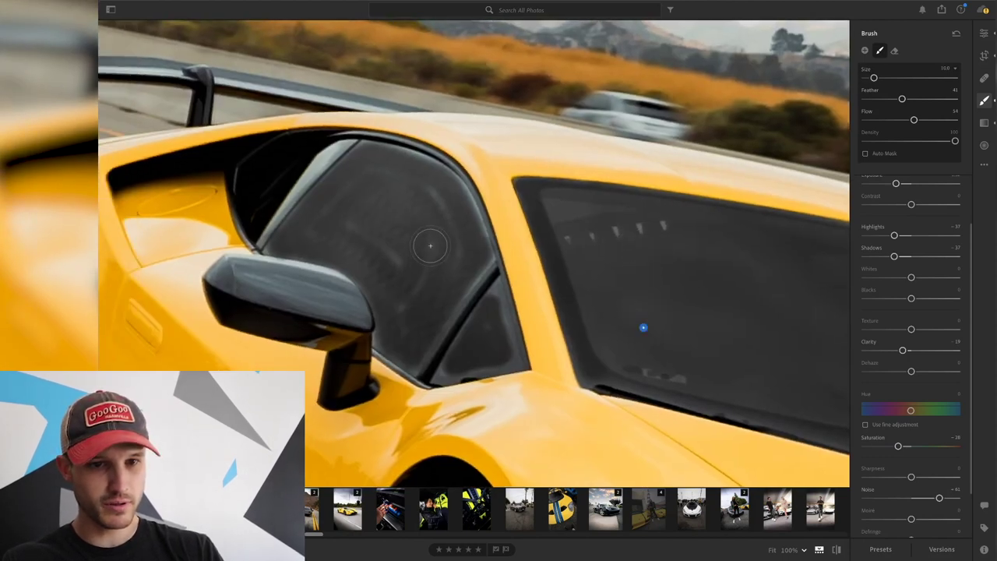
key(bracketleft)
scroll(467, 257, up, 3)
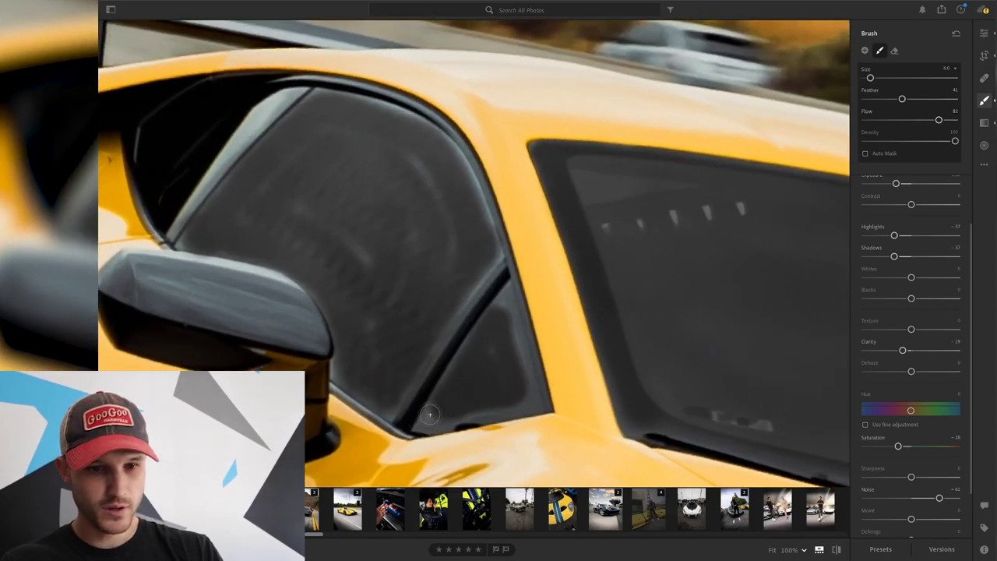
mouse_move(436, 404)
mouse_down()
mouse_move(508, 288)
mouse_move(536, 399)
mouse_move(427, 425)
mouse_move(492, 361)
mouse_up()
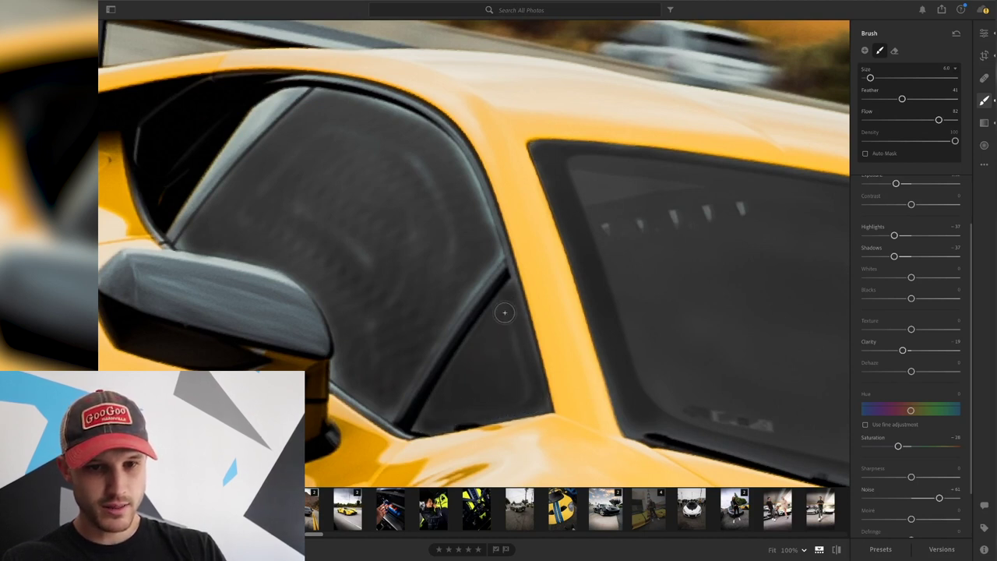
mouse_move(505, 313)
mouse_down()
mouse_move(524, 389)
mouse_move(420, 425)
mouse_move(495, 274)
mouse_up()
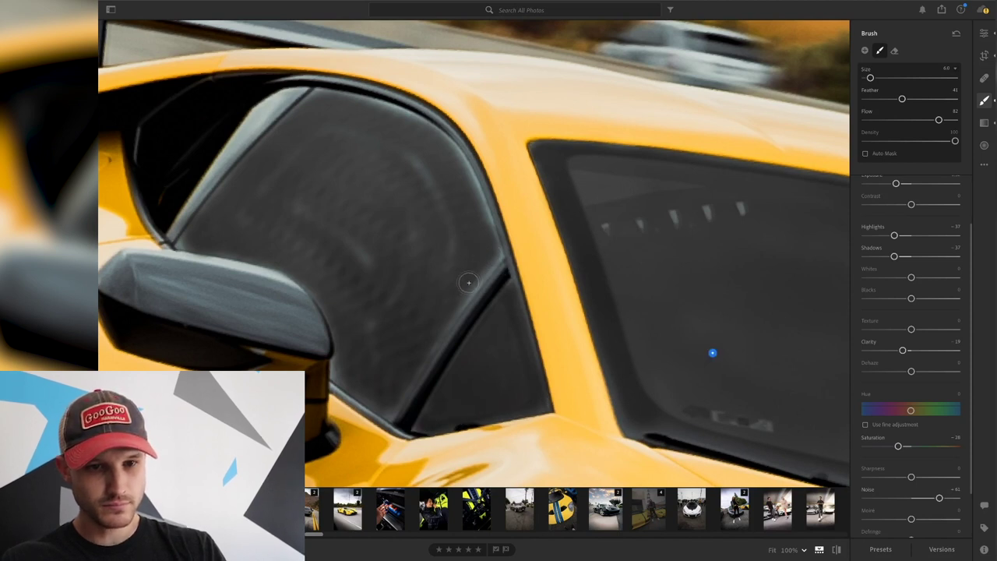
Step: Paint the window mask around the edges of the main side window, from the mirror over the top to the lower corner
mouse_move(468, 283)
mouse_down()
mouse_move(385, 411)
mouse_move(337, 375)
mouse_move(325, 302)
mouse_move(269, 253)
mouse_up()
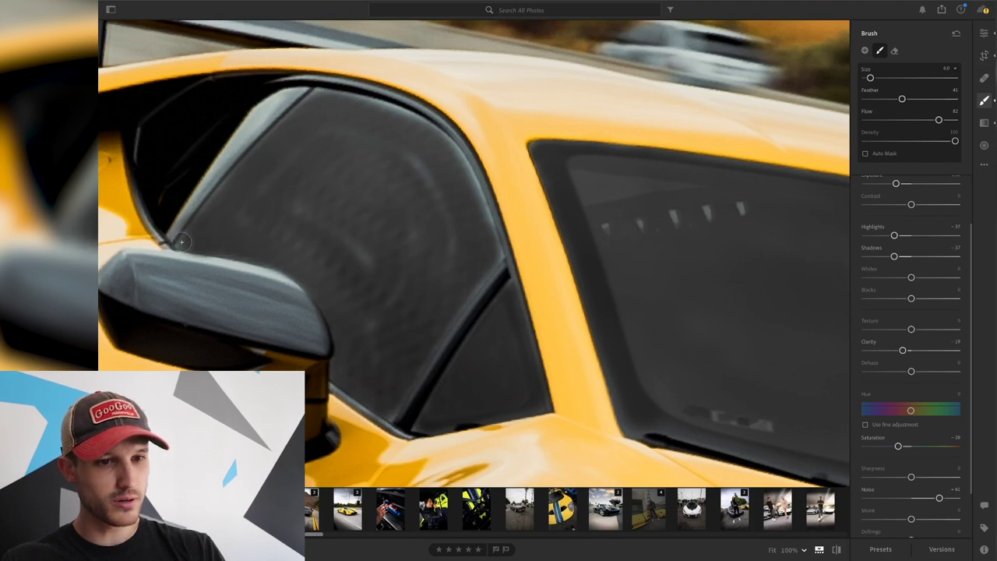
drag(196, 228, 206, 216)
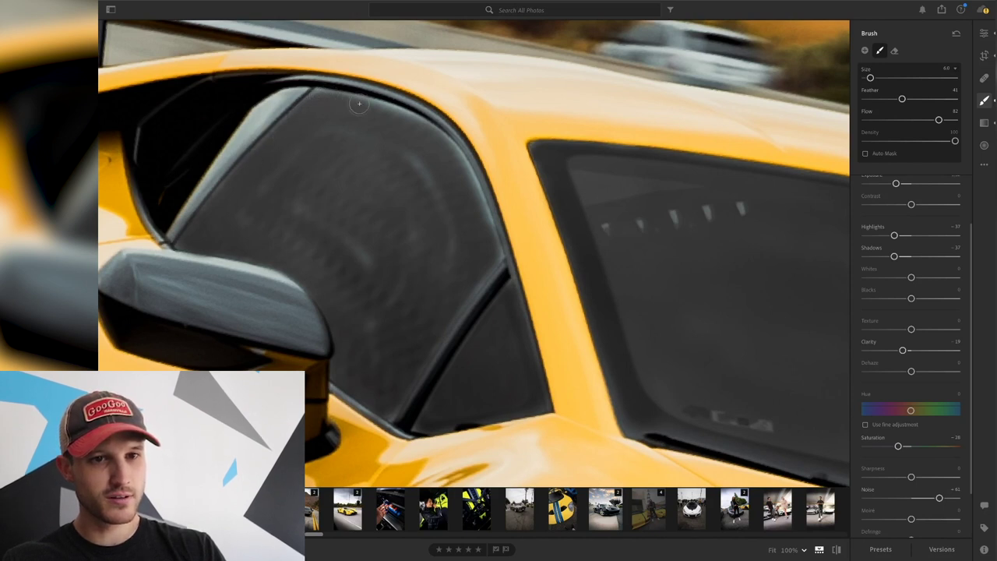
mouse_move(406, 117)
mouse_down()
mouse_move(453, 154)
mouse_move(484, 219)
mouse_up()
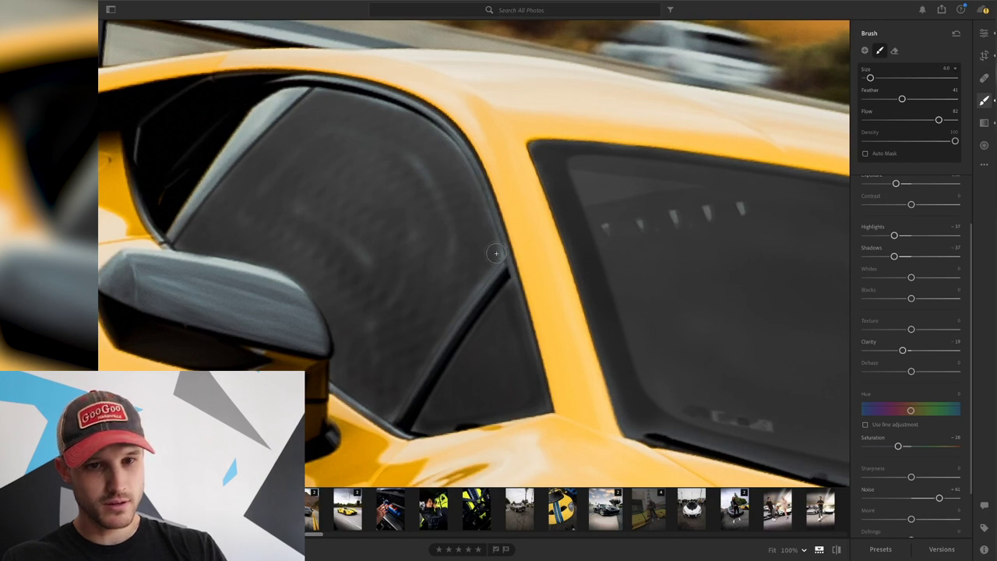
drag(488, 265, 390, 415)
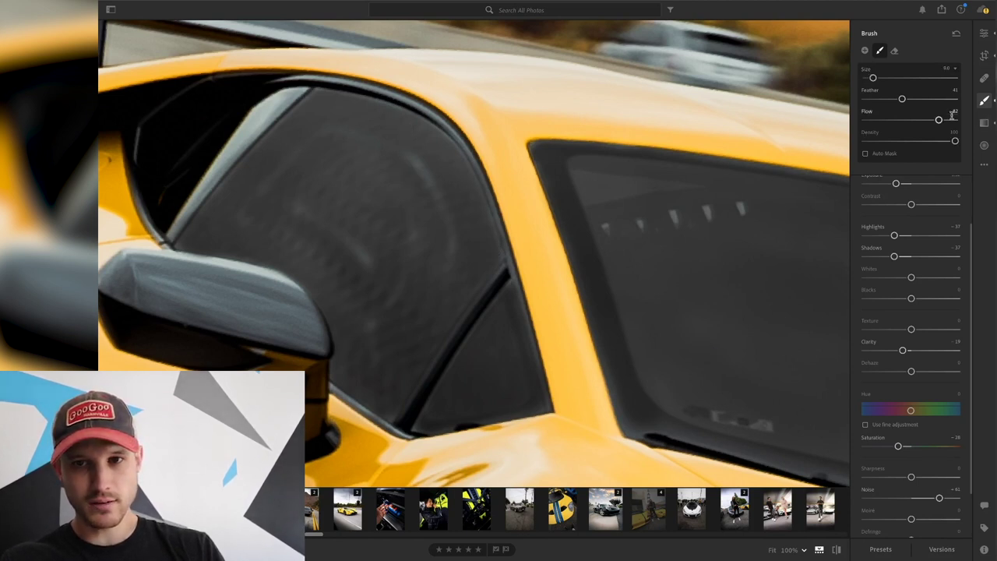
Step: Raise the brush to size 12 and Flow 100, even out the mask inside the side window, and check the whole photo
key(])
key(])
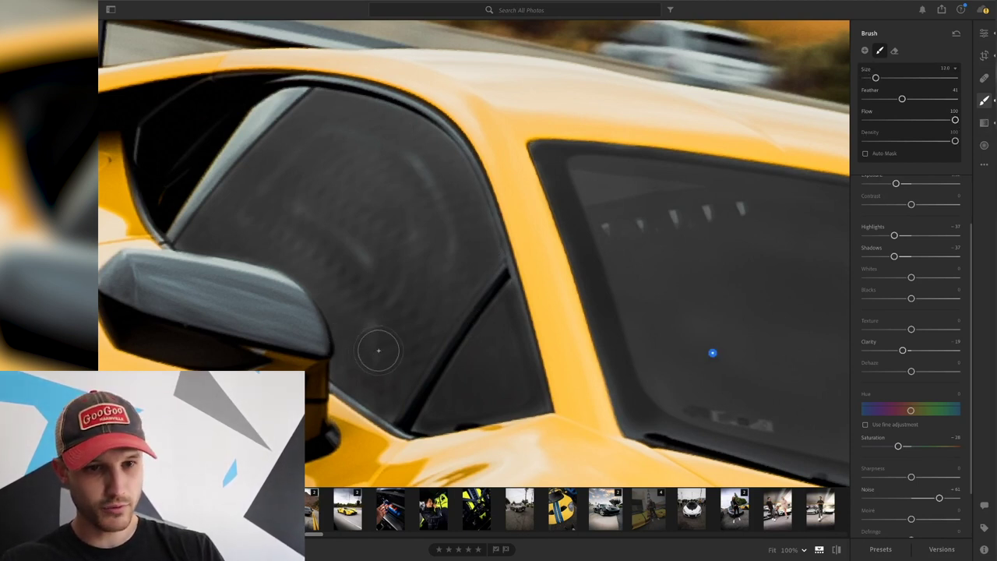
drag(387, 293, 353, 251)
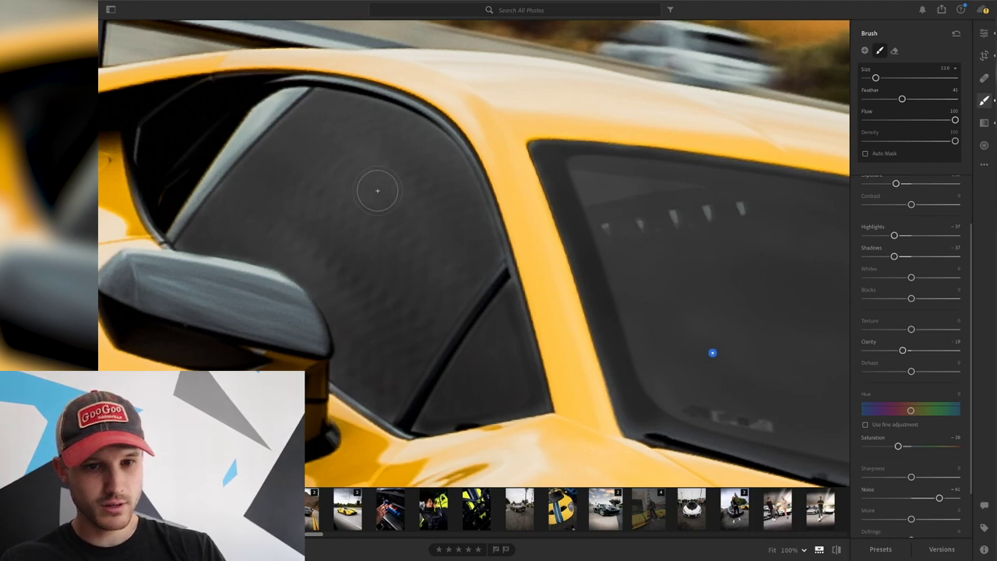
click(385, 219)
click(437, 225)
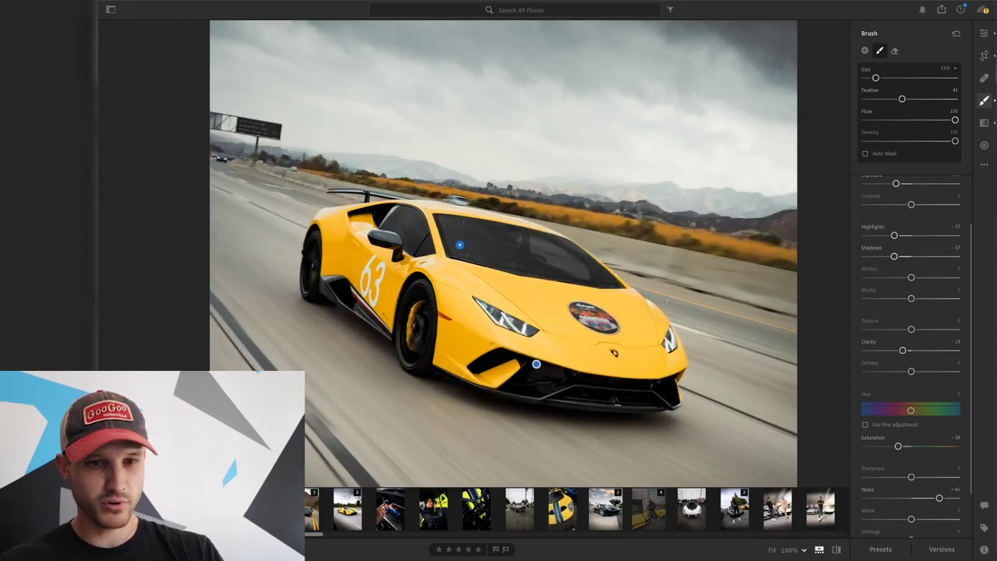
click(666, 300)
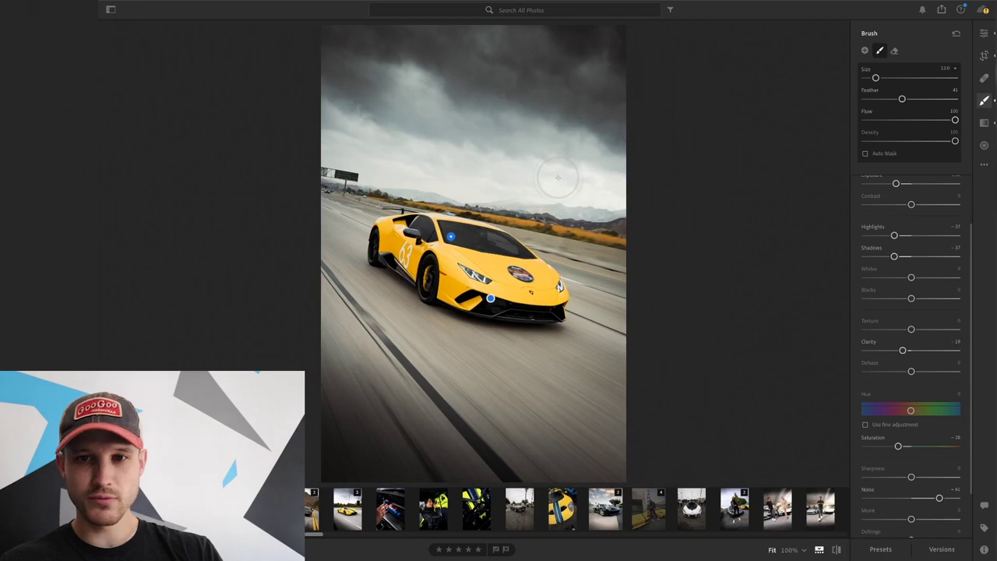
Step: Start a new brush mask on the road in front of the car and reset all its sliders
click(865, 50)
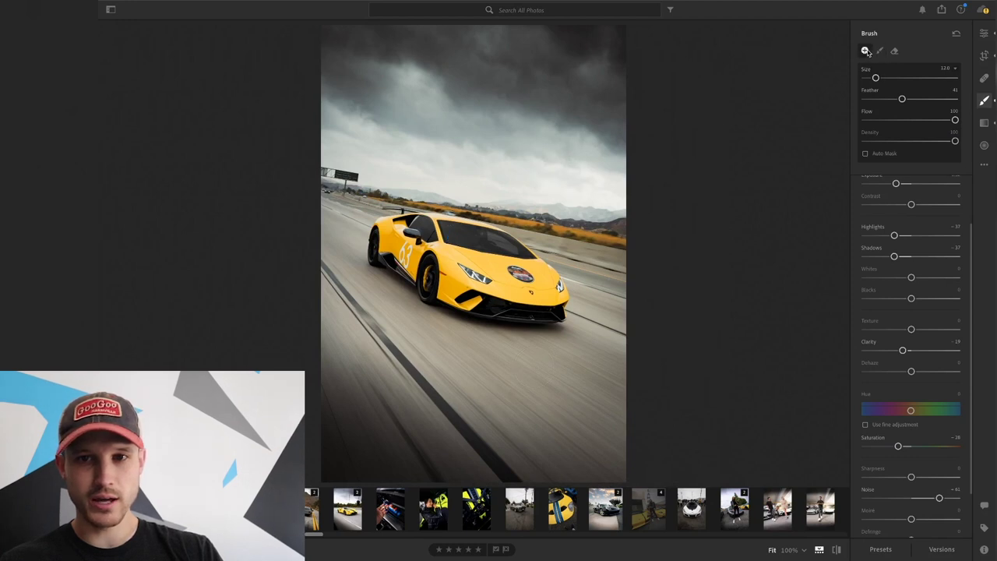
click(525, 398)
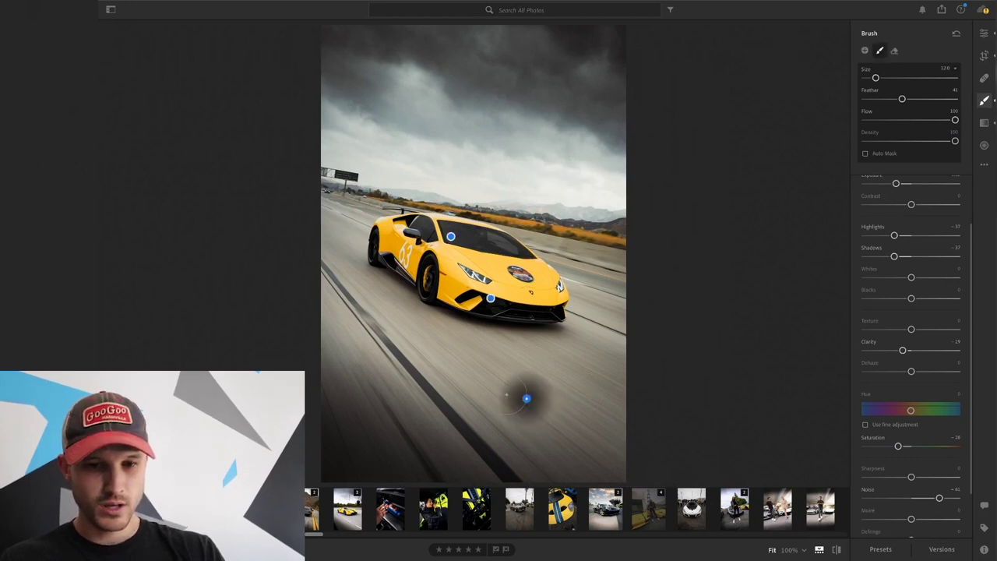
right_click(894, 236)
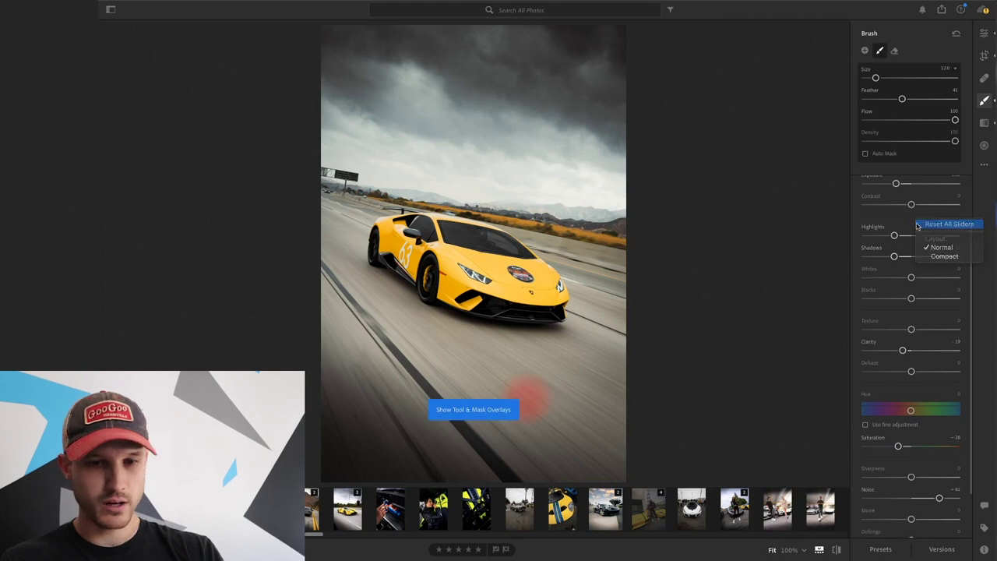
click(942, 223)
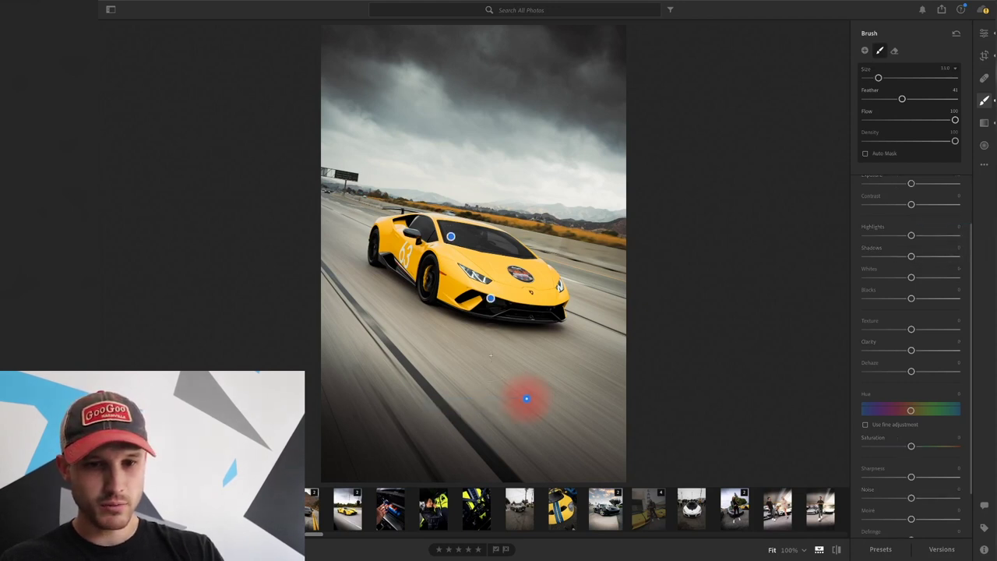
Step: Paint the new mask over the road around the car's front and side and over the concrete barrier behind it
mouse_move(503, 358)
mouse_down()
mouse_move(411, 333)
mouse_move(312, 282)
mouse_move(366, 343)
mouse_move(471, 360)
mouse_move(558, 354)
mouse_move(620, 333)
mouse_move(633, 313)
mouse_move(603, 299)
mouse_up()
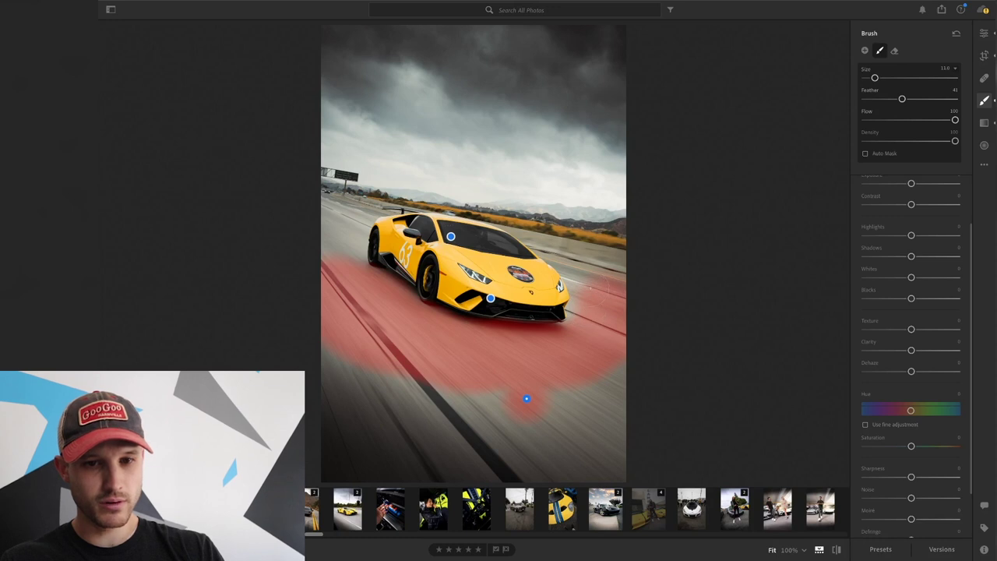
drag(585, 275, 580, 266)
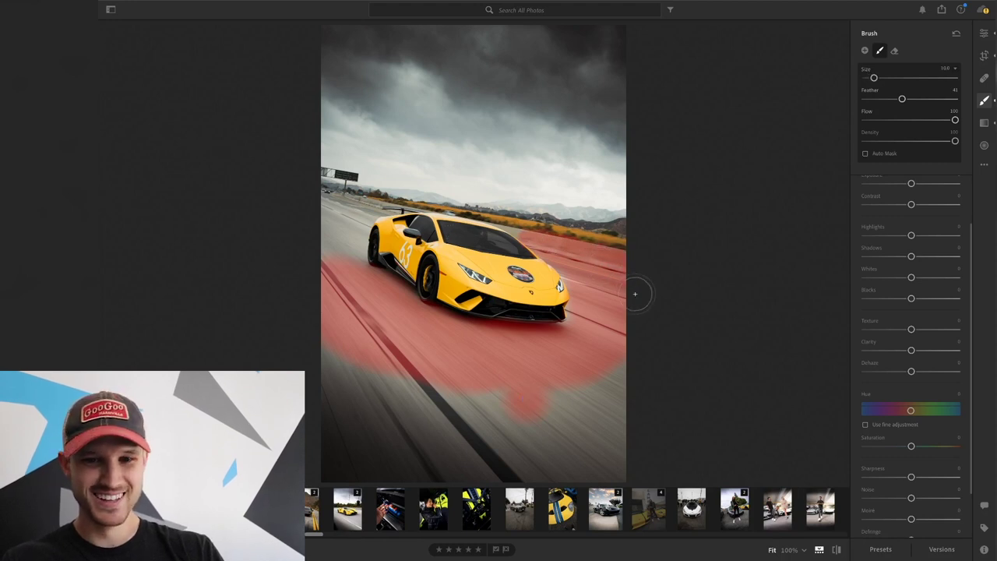
mouse_move(572, 384)
mouse_down()
mouse_move(539, 393)
mouse_move(437, 381)
mouse_move(308, 345)
mouse_up()
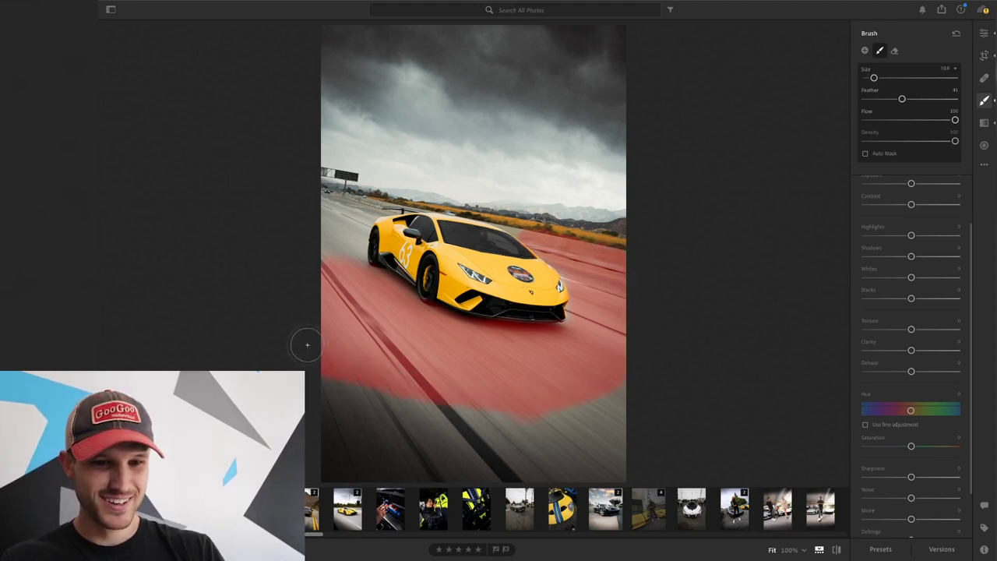
Step: Extend the road mask around the car's rear, and with a smaller brush along the distant barrier to the photo's edge
key(z)
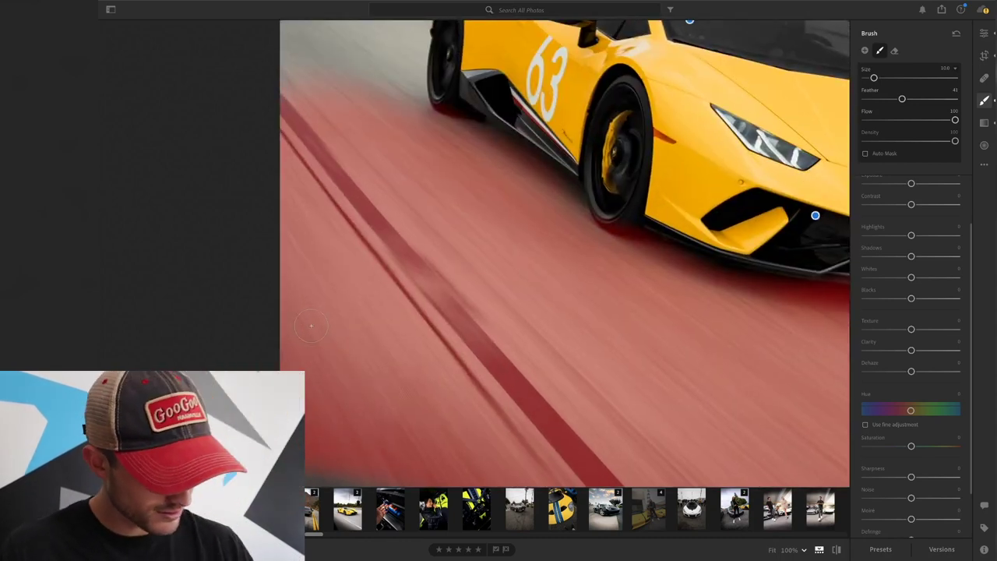
mouse_move(405, 115)
mouse_down()
mouse_move(471, 314)
mouse_move(467, 242)
mouse_move(487, 178)
mouse_move(513, 153)
mouse_move(536, 169)
mouse_move(567, 162)
mouse_move(524, 170)
mouse_up()
key(z)
key(bracketleft)
key(bracketleft)
key(bracketleft)
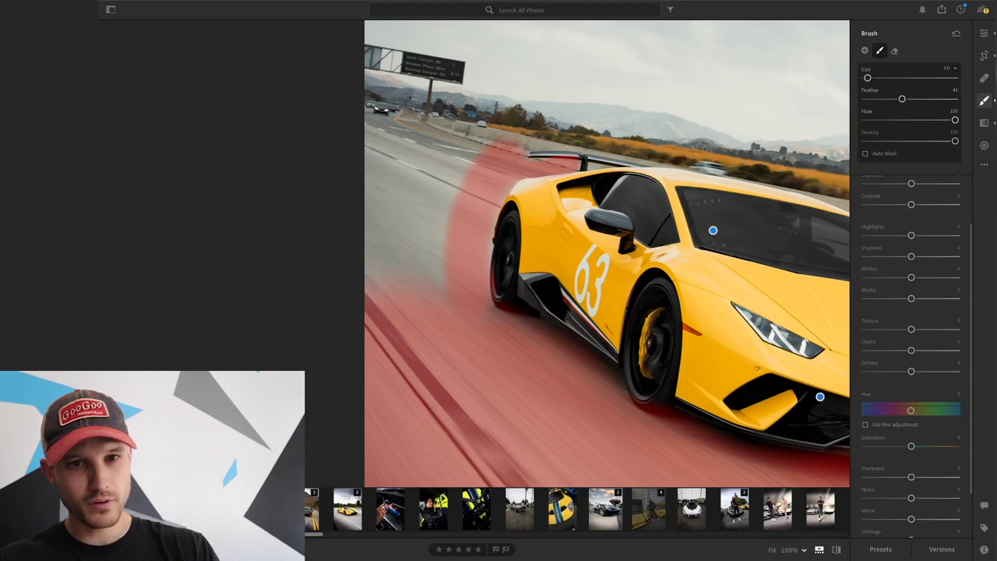
key(bracketleft)
drag(548, 147, 354, 103)
Step: Enlarge the brush to size 11 and fill the remaining road area behind the car's rear wheel
key(bracketright)
key(bracketright)
key(bracketright)
key(bracketright)
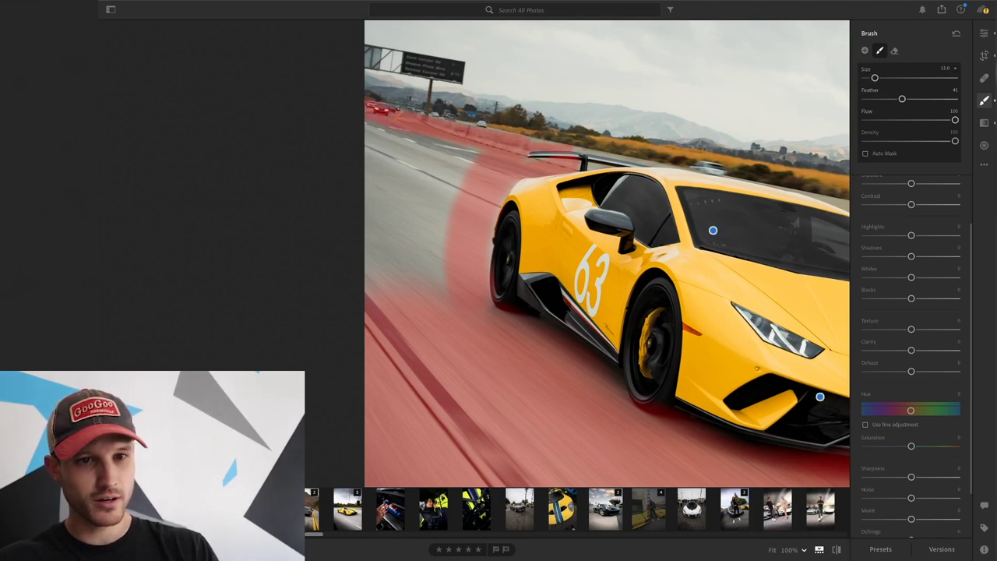
mouse_move(481, 157)
mouse_down()
mouse_move(349, 133)
mouse_move(354, 124)
mouse_move(364, 308)
mouse_up()
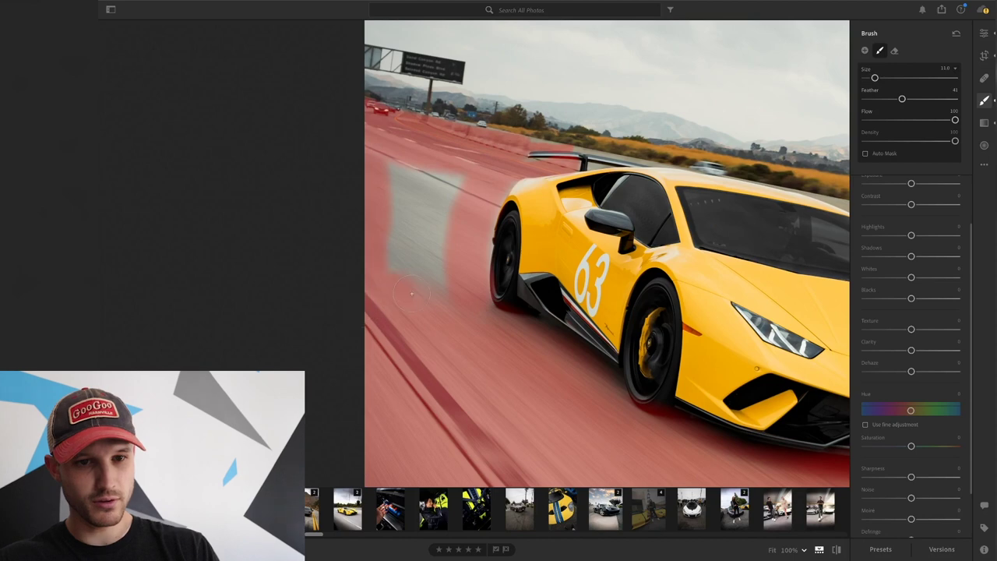
mouse_move(444, 191)
mouse_down()
mouse_move(391, 229)
mouse_move(385, 276)
mouse_move(406, 242)
mouse_move(406, 184)
mouse_up()
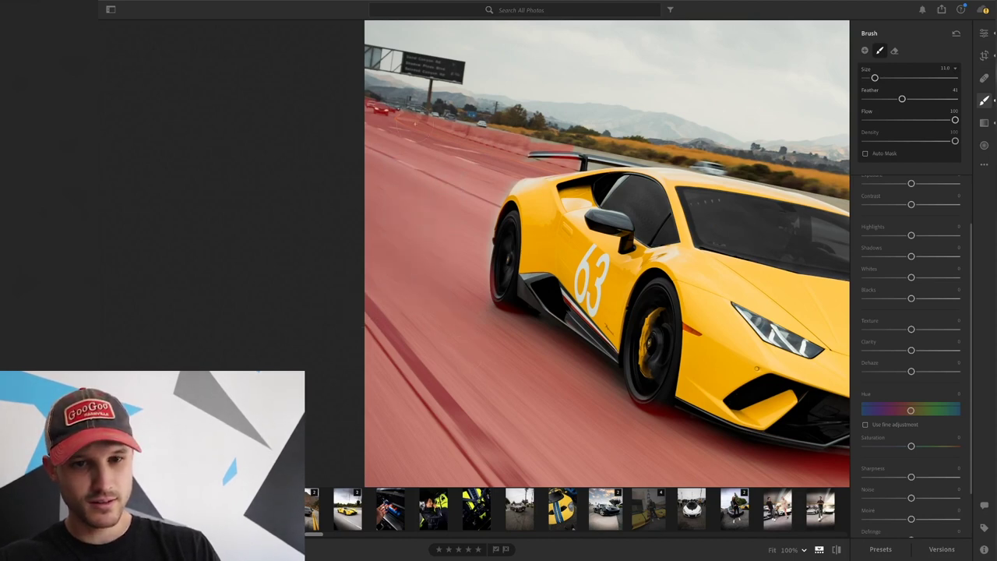
Step: Enlarge the brush to size 18, fill the entire road foreground down to the photo's lower edge, and inspect the mask's coverage
drag(443, 316, 365, 28)
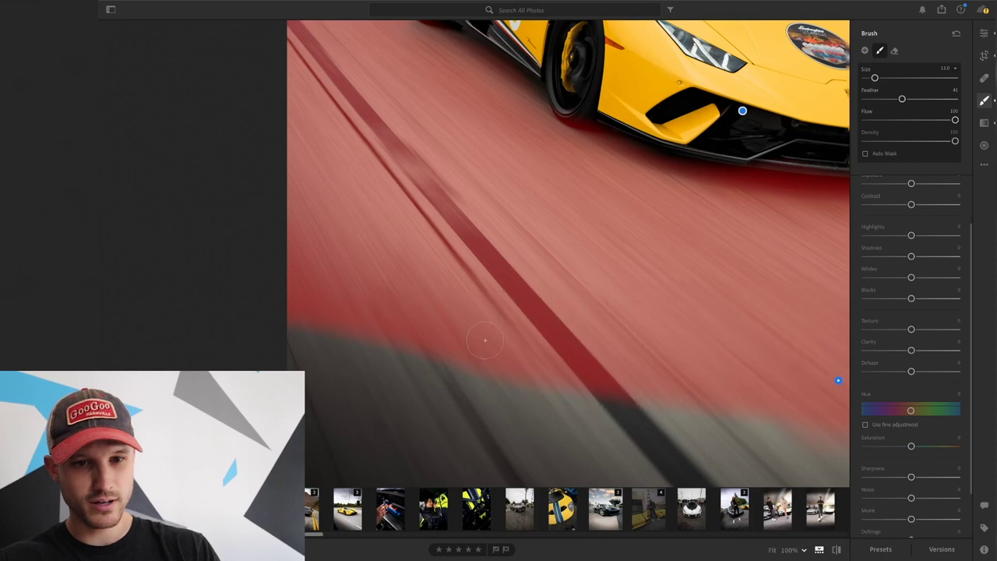
key(ctrl+minus)
scroll(571, 379, up, 5)
key(ctrl+minus)
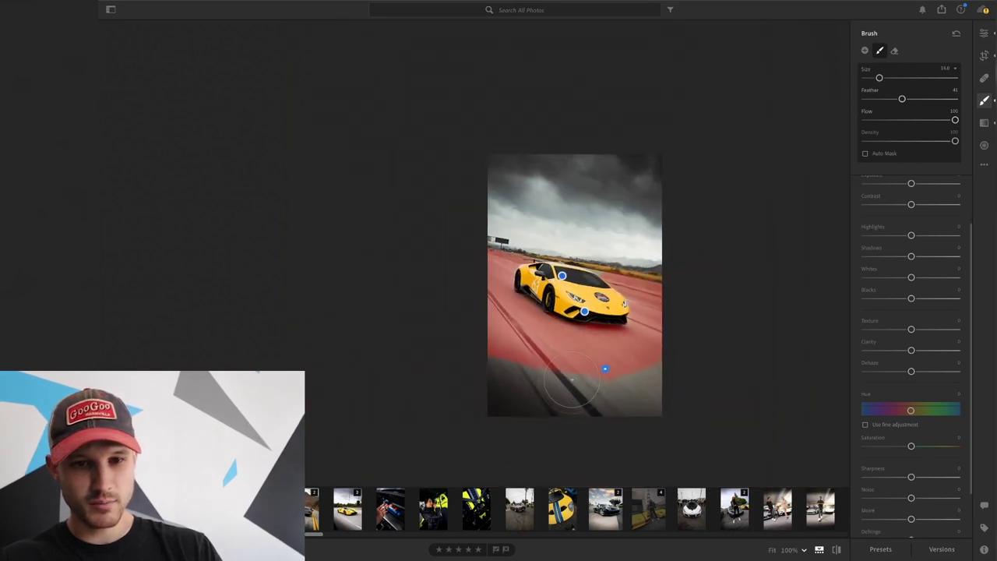
scroll(487, 380, up, 3)
drag(496, 388, 651, 401)
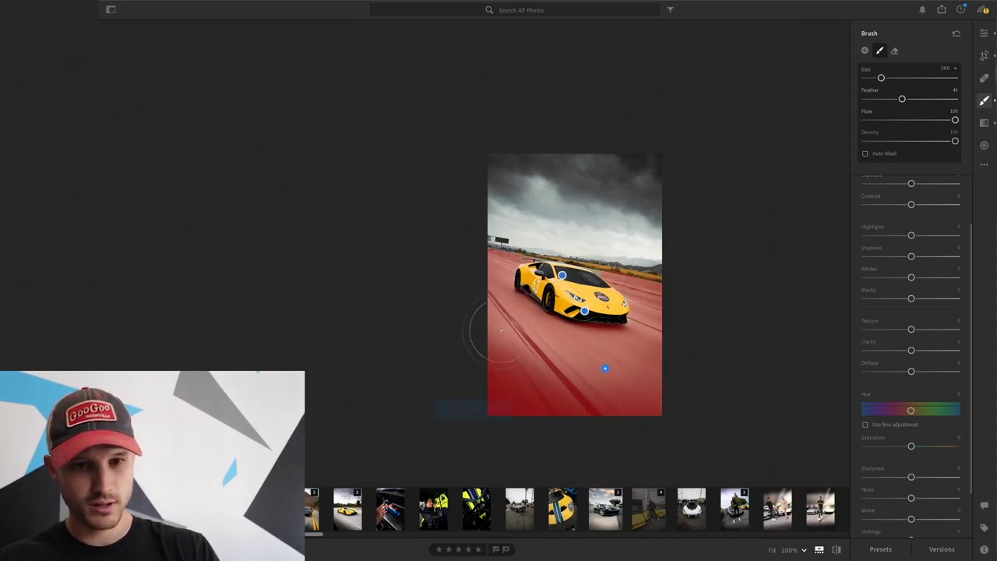
mouse_move(518, 401)
mouse_down()
mouse_move(611, 392)
mouse_move(655, 373)
mouse_move(680, 385)
mouse_move(625, 410)
mouse_move(566, 413)
mouse_up()
key(z)
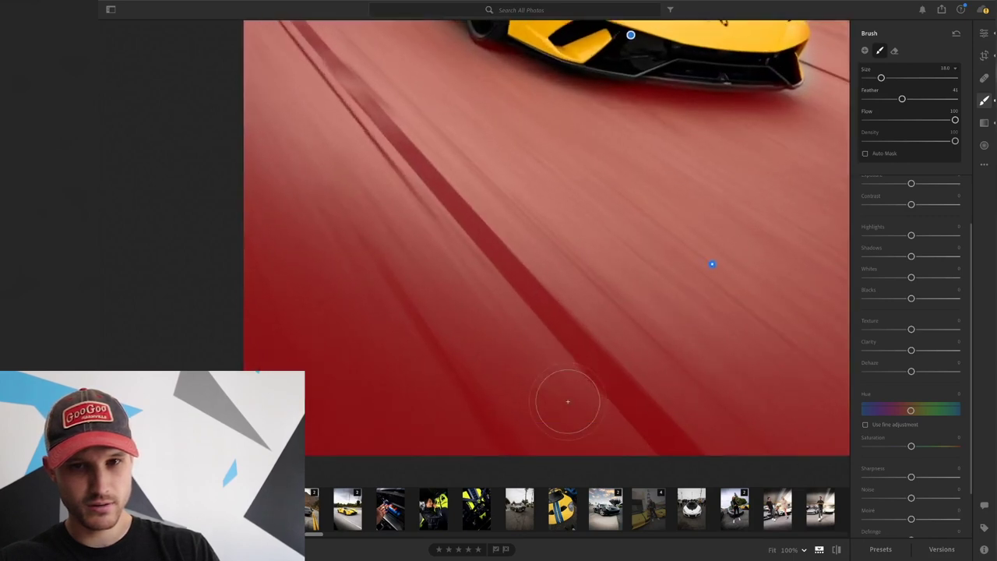
drag(638, 239, 454, 366)
drag(489, 243, 517, 409)
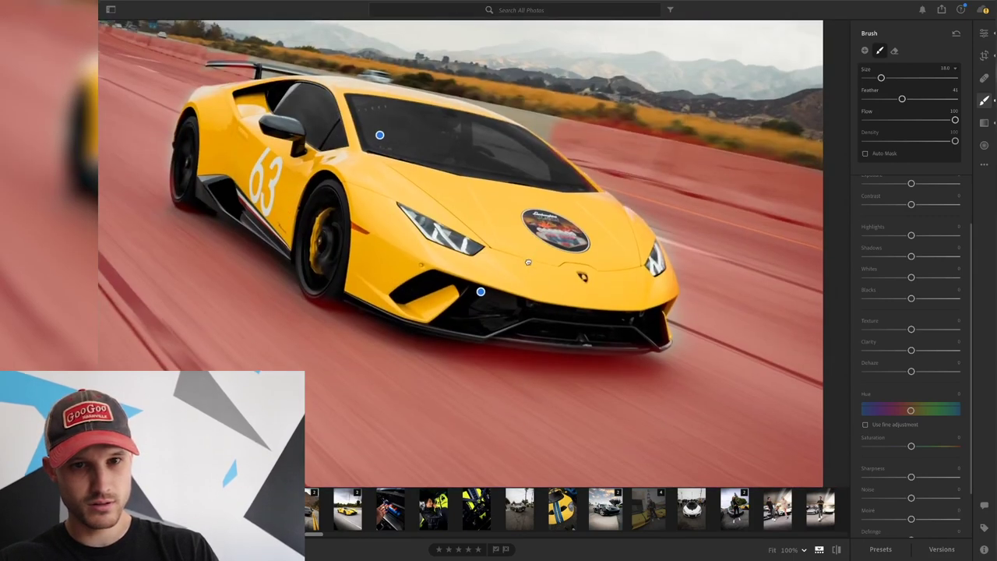
Step: Touch up the road mask with a small brush where the concrete barrier meets the car's roofline, and enlarge the brush to size 9
scroll(528, 263, up, 5)
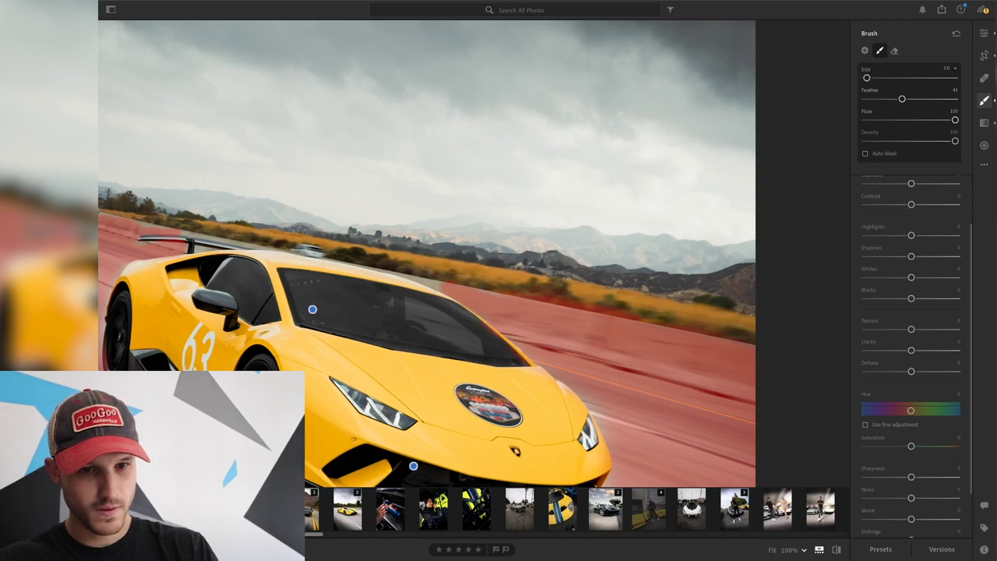
drag(446, 289, 427, 284)
key(])
key(])
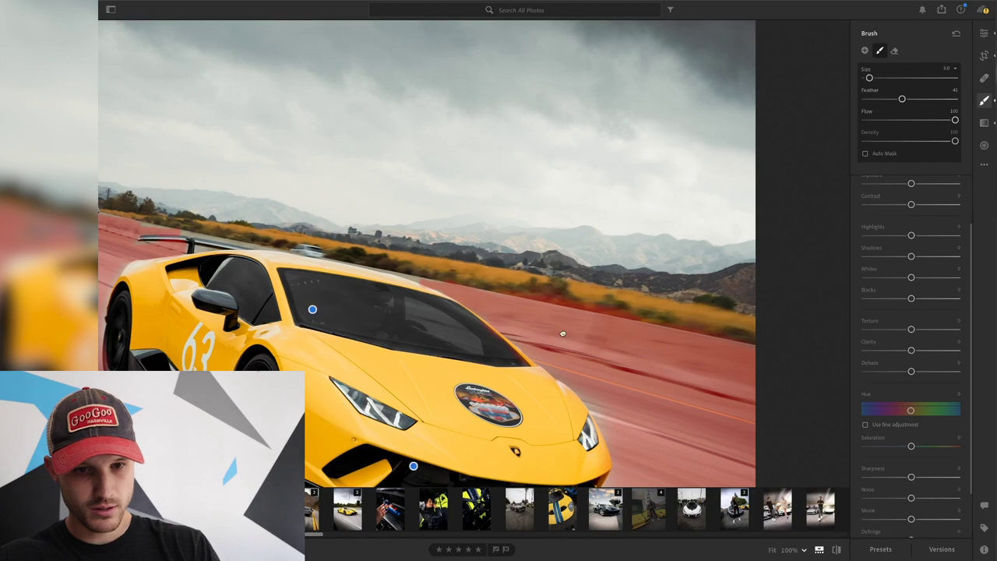
drag(563, 333, 524, 292)
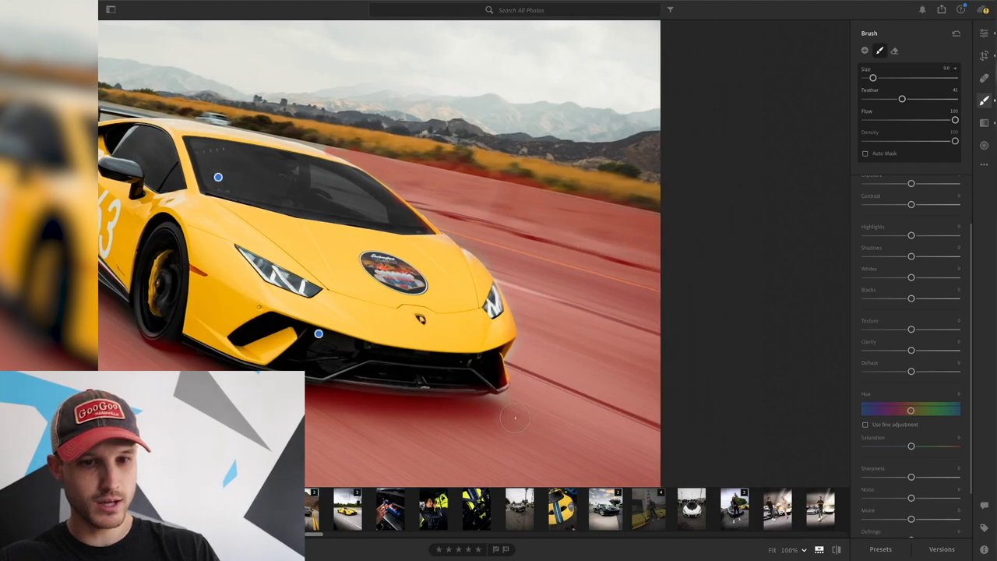
scroll(510, 413, down, 3)
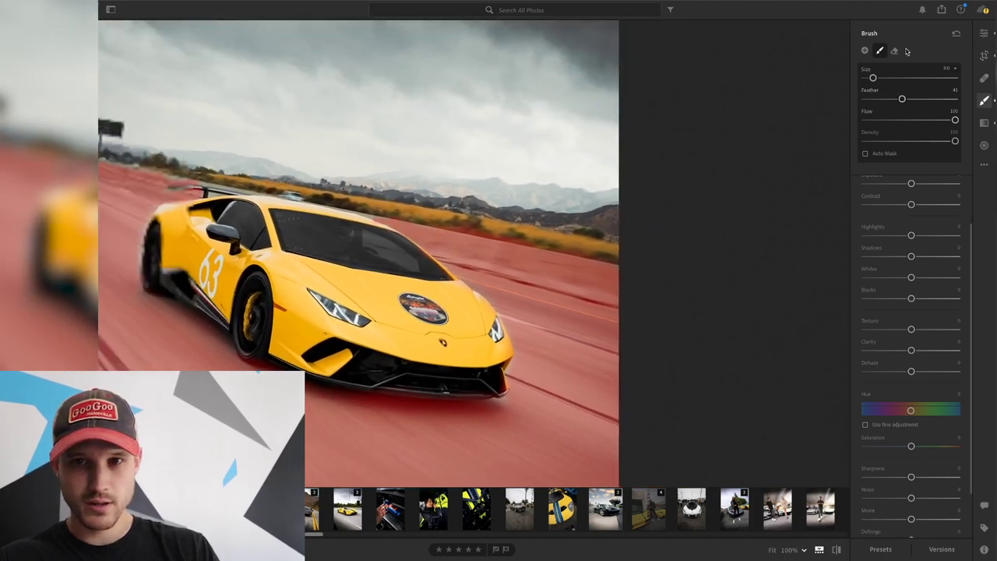
Step: Erase the road mask's spill from the front bumper, front wheel and side skirt, using the eraser at size 6 and flow 80
click(894, 50)
scroll(443, 418, up, 4)
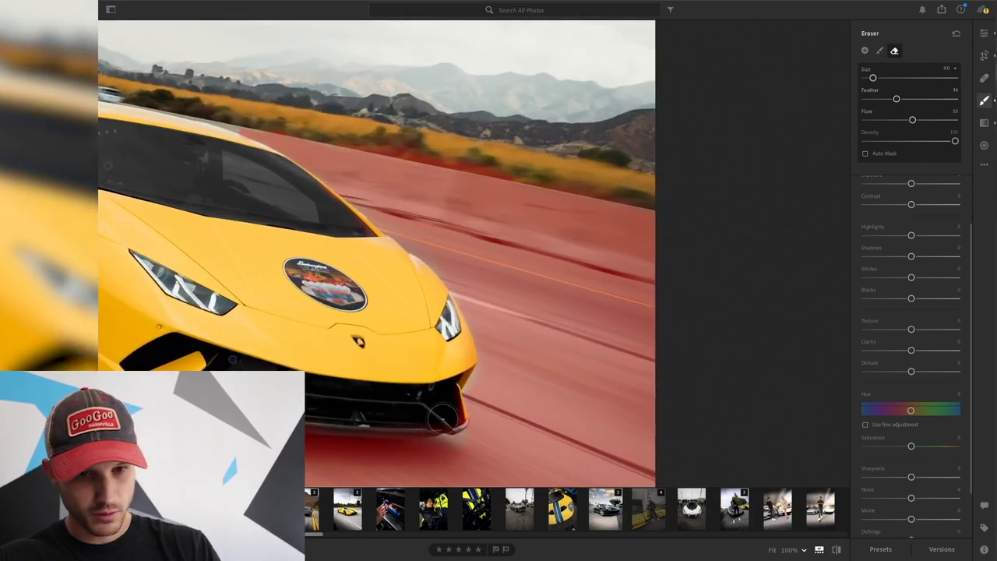
key([)
key([)
drag(446, 419, 453, 416)
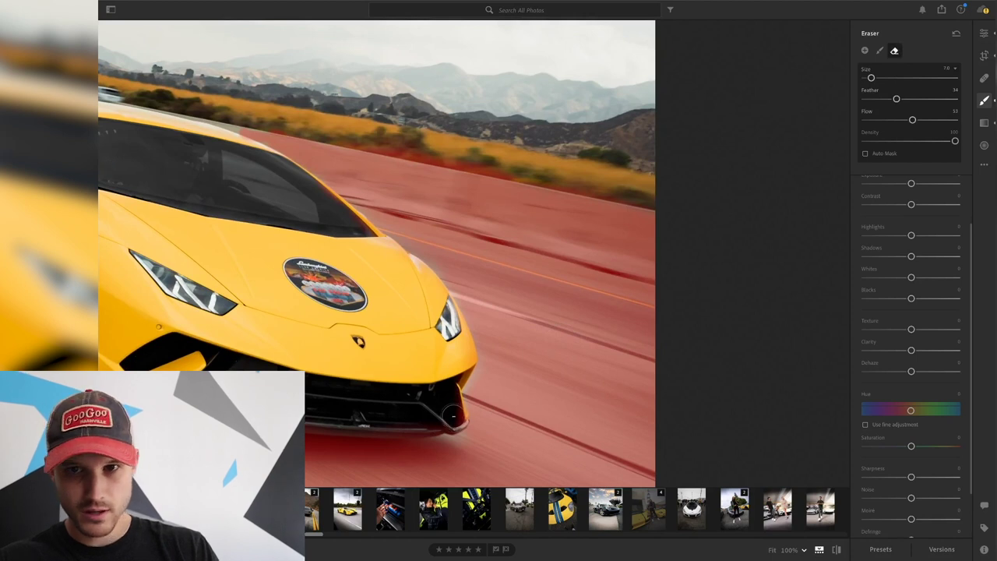
key(bracketleft)
key(9)
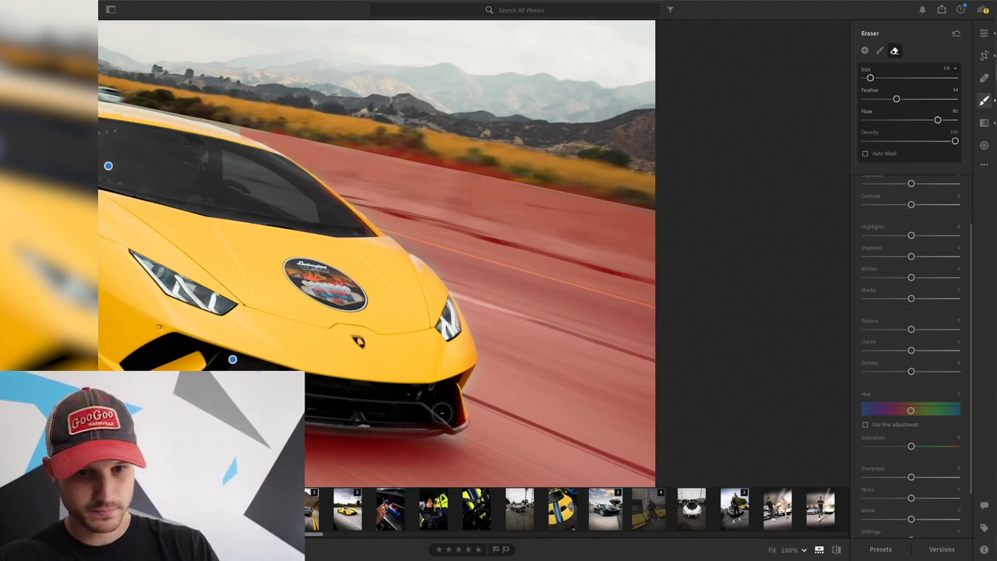
mouse_move(450, 413)
mouse_down()
mouse_move(375, 420)
mouse_move(434, 424)
mouse_move(324, 420)
mouse_up()
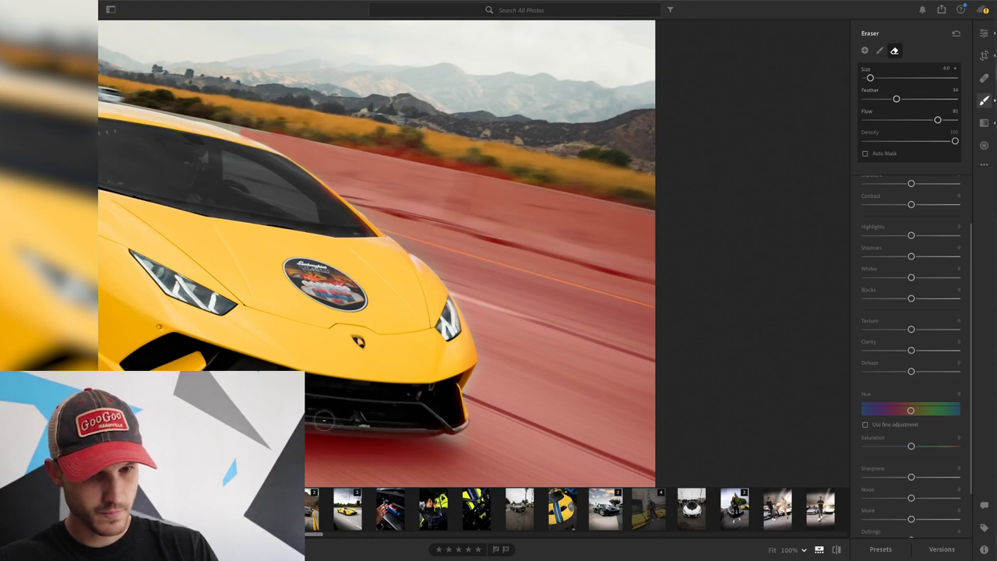
drag(160, 415, 543, 420)
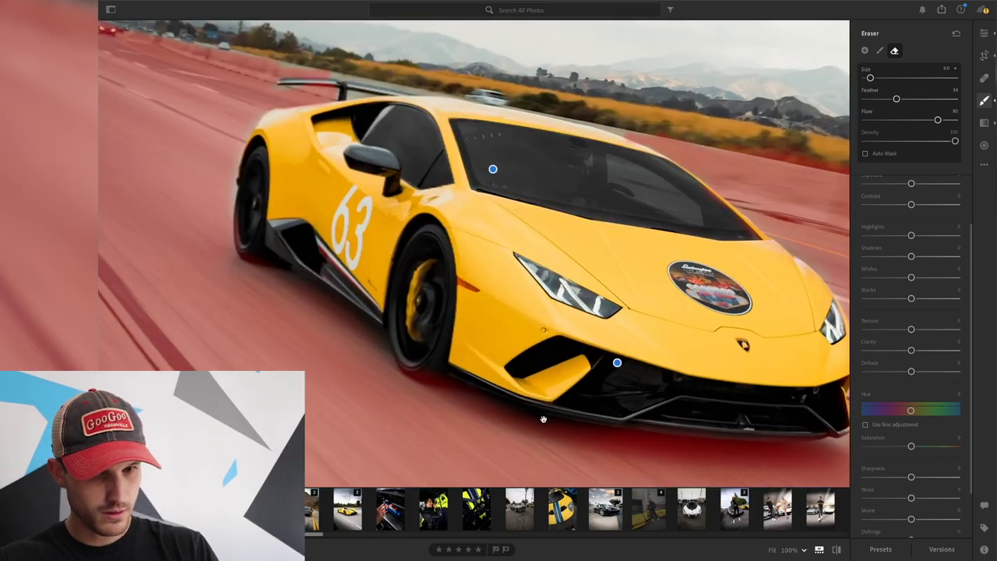
mouse_move(415, 366)
mouse_down()
mouse_move(417, 372)
mouse_move(407, 356)
mouse_move(430, 371)
mouse_move(645, 424)
mouse_move(826, 426)
mouse_move(622, 425)
mouse_move(305, 291)
mouse_up()
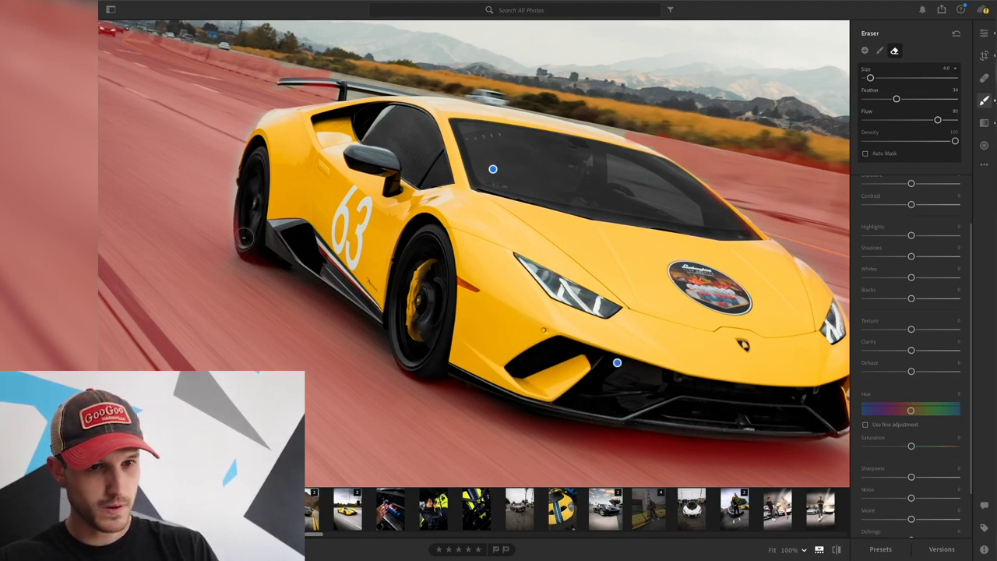
Step: Erase the road mask where it spills onto the car's rear wheel and side skirt
mouse_move(244, 215)
mouse_down()
mouse_move(257, 251)
mouse_move(247, 248)
mouse_move(294, 253)
mouse_up()
key(z)
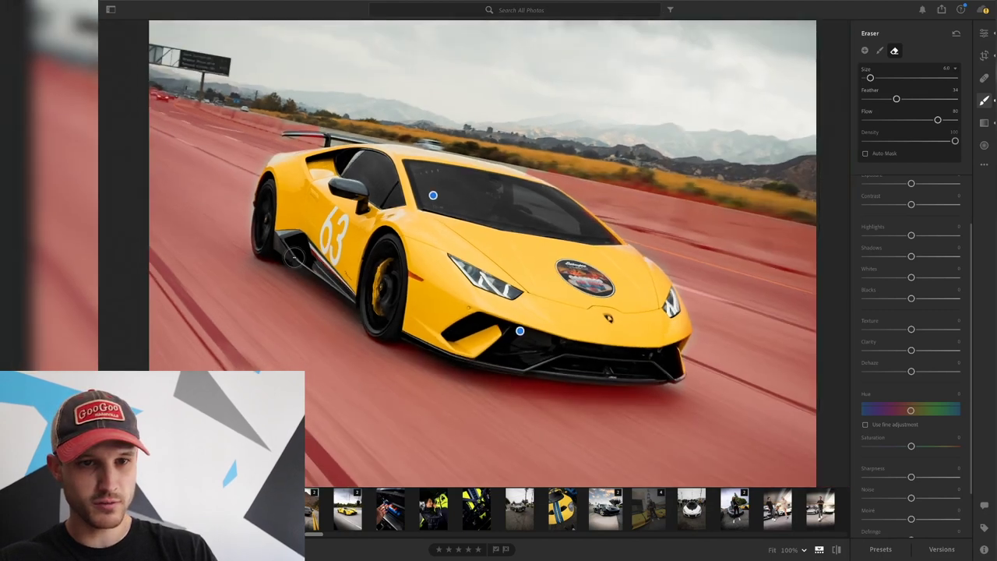
scroll(294, 257, down, 3)
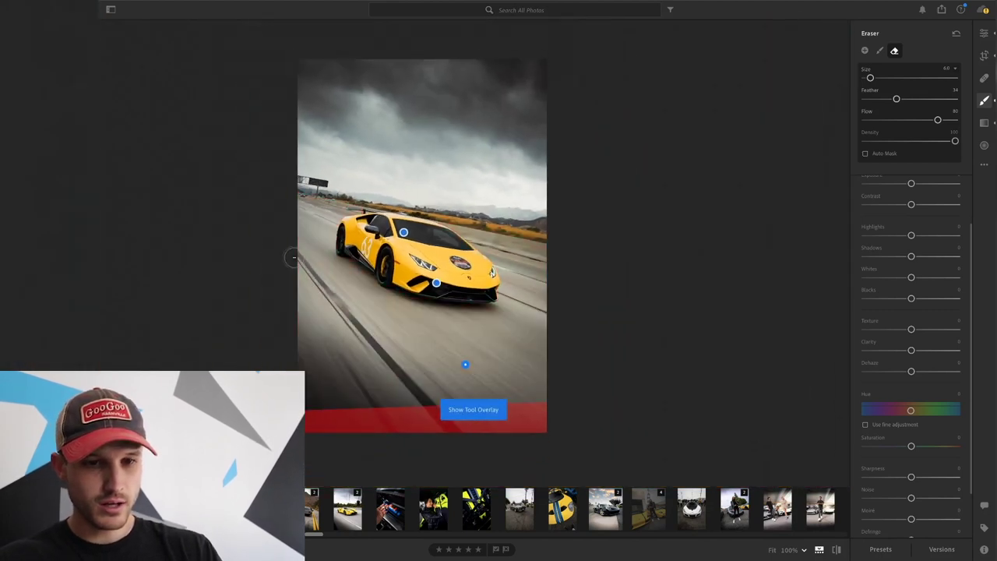
Step: Reset the road mask's sliders, then set its Saturation to -24 and Clarity to -16, leaving Dehaze at 0
right_click(887, 291)
click(895, 294)
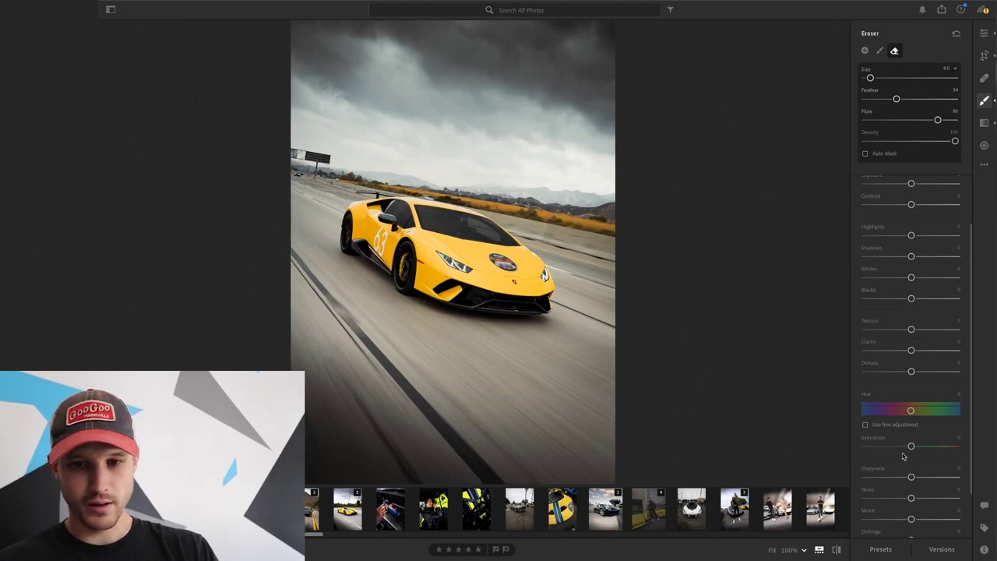
click(889, 447)
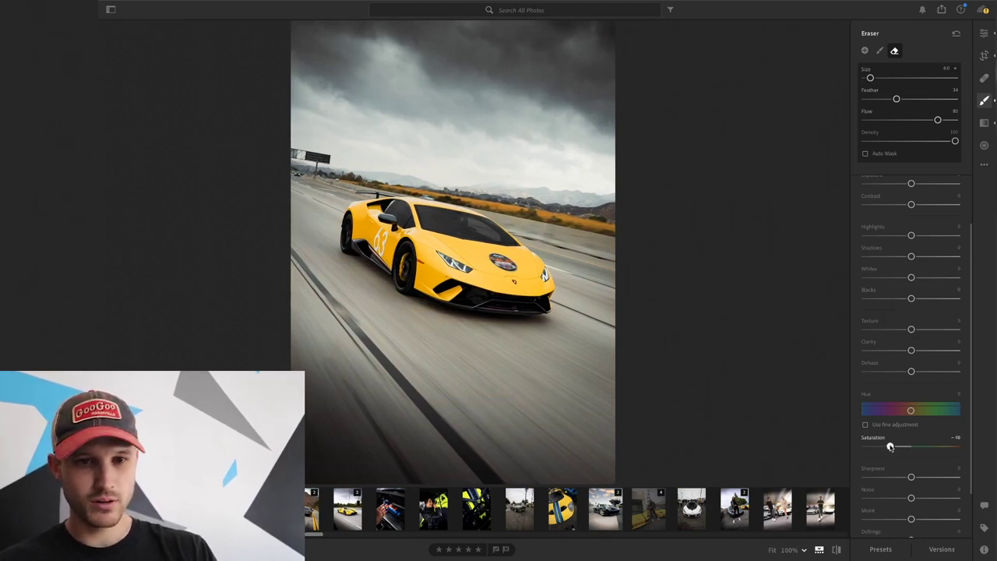
mouse_move(895, 447)
mouse_down()
mouse_move(940, 452)
mouse_move(883, 445)
mouse_move(900, 446)
mouse_up()
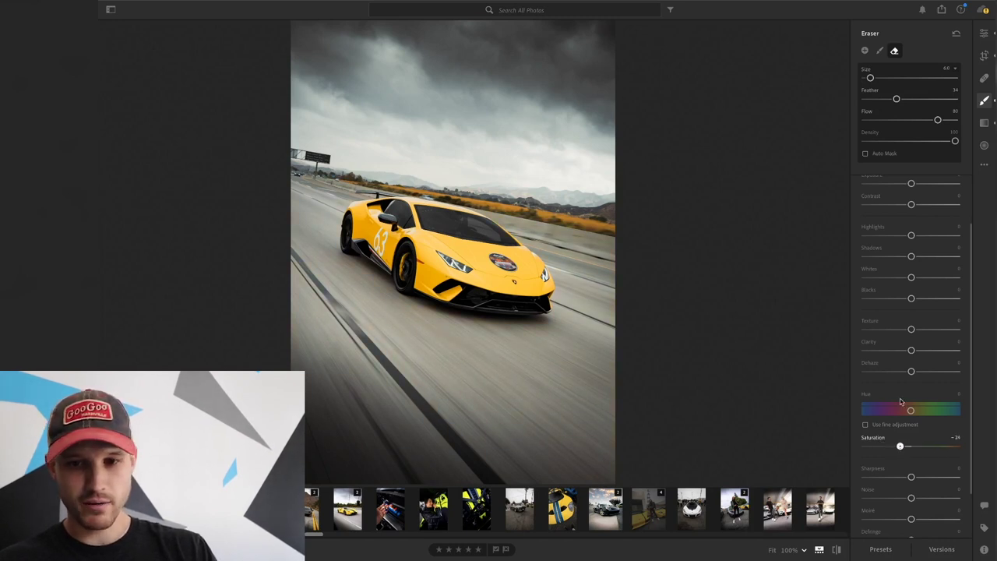
drag(912, 371, 919, 372)
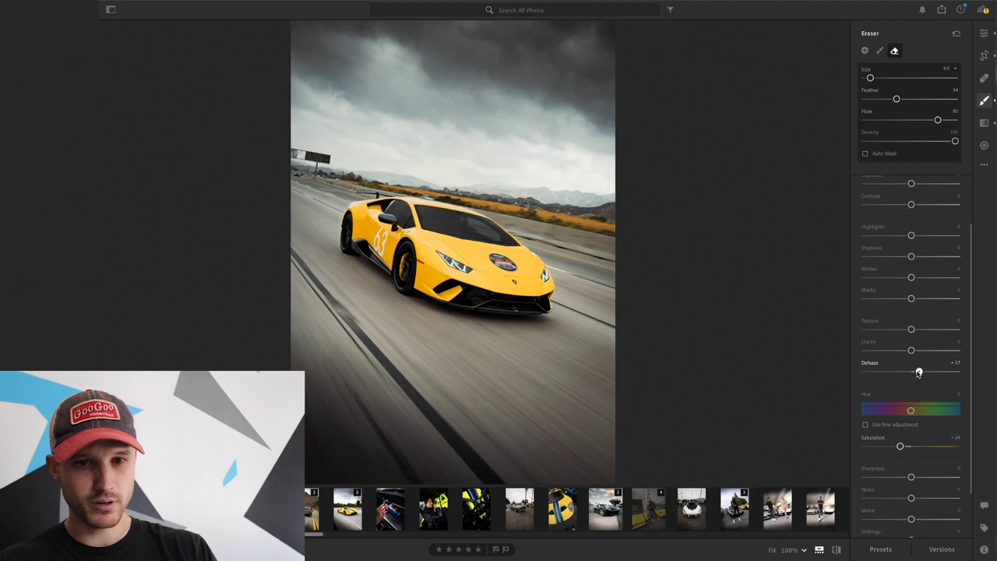
double_click(918, 372)
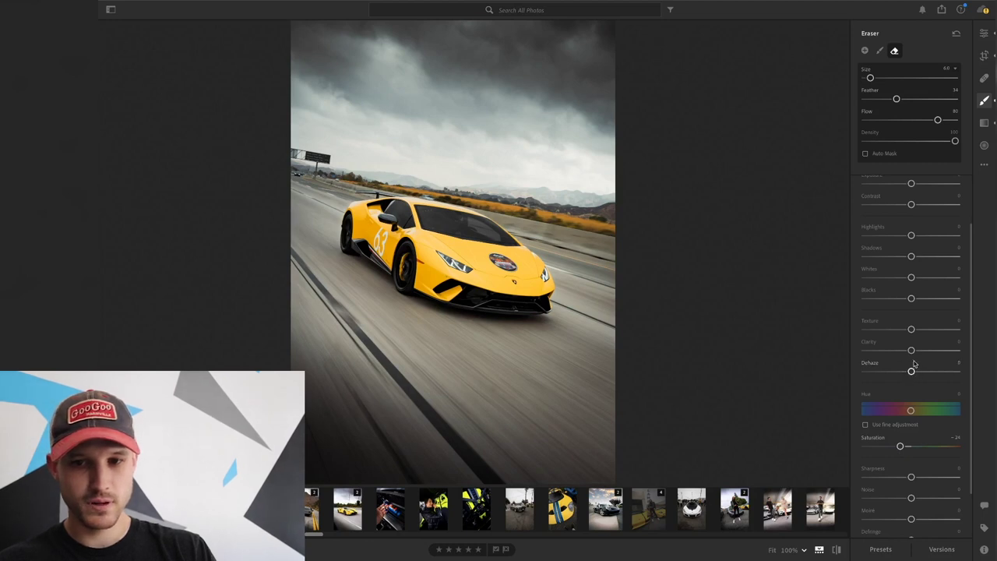
drag(911, 351, 904, 355)
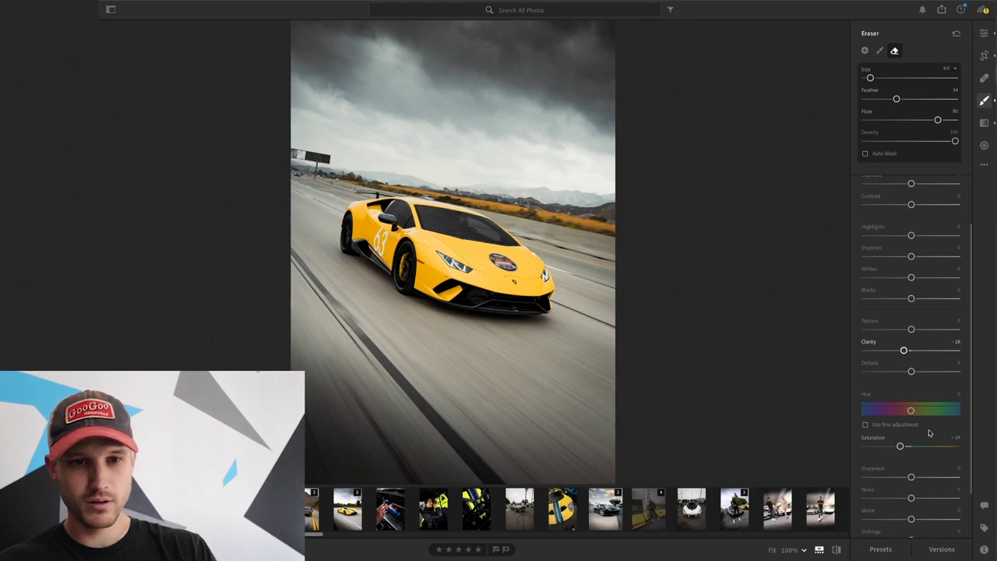
Step: Set the road mask's Whites to +18 and Sharpness to +9
scroll(928, 433, up, 3)
drag(911, 341, 920, 346)
scroll(920, 344, down, 4)
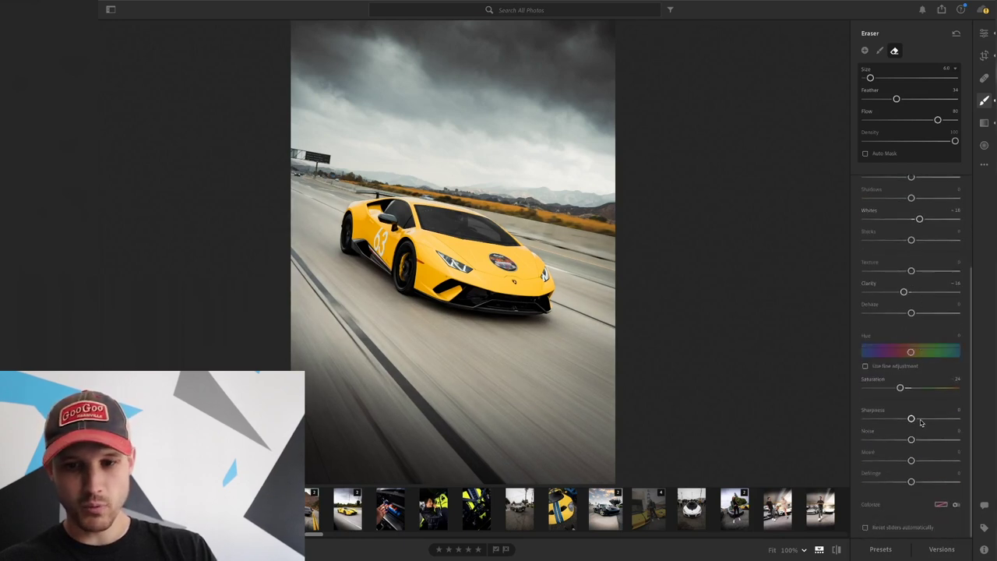
drag(921, 420, 915, 420)
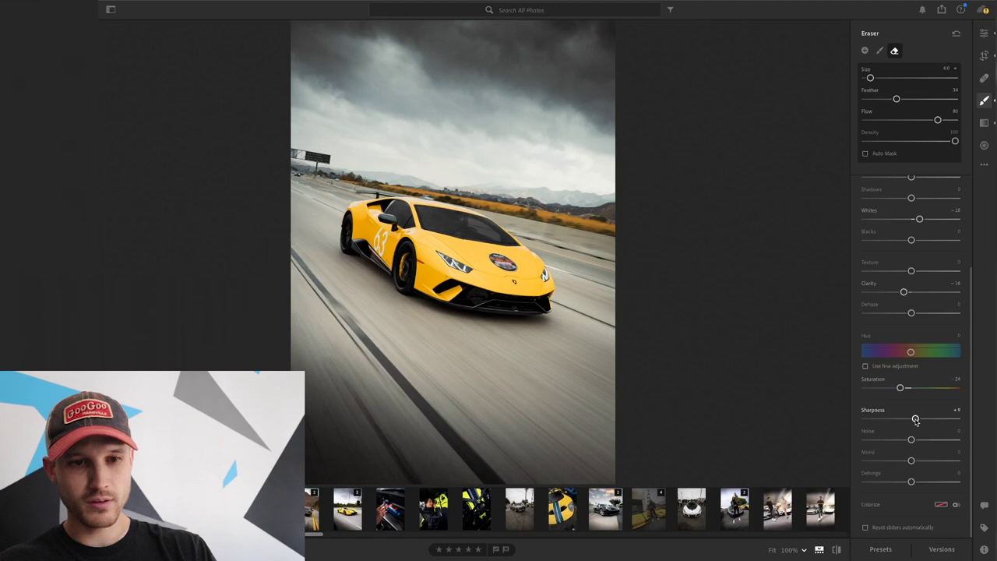
Step: Set the road mask's Contrast to +14 and Temp to -5
scroll(916, 422, up, 4)
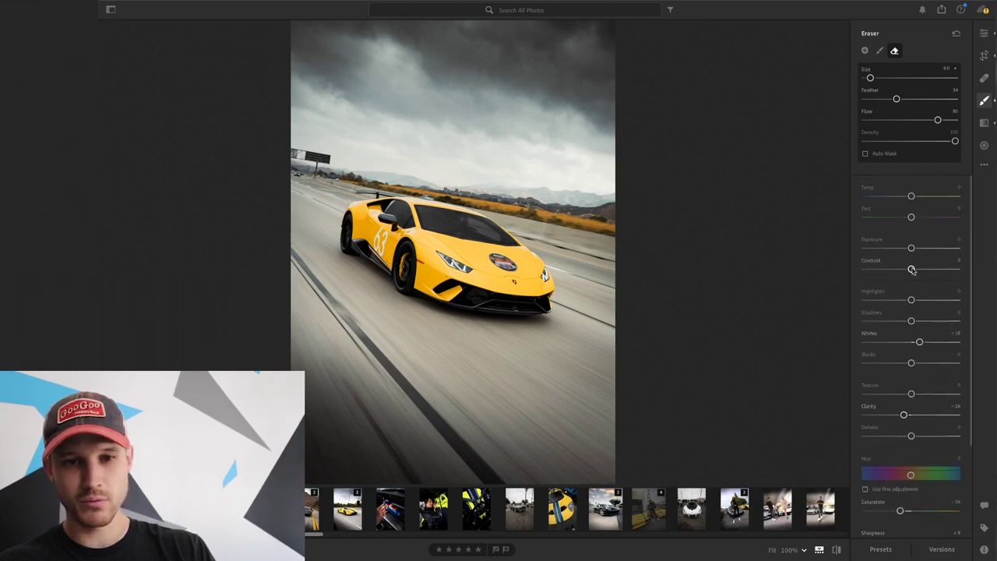
mouse_move(928, 269)
mouse_down()
mouse_move(901, 265)
mouse_move(922, 270)
mouse_up()
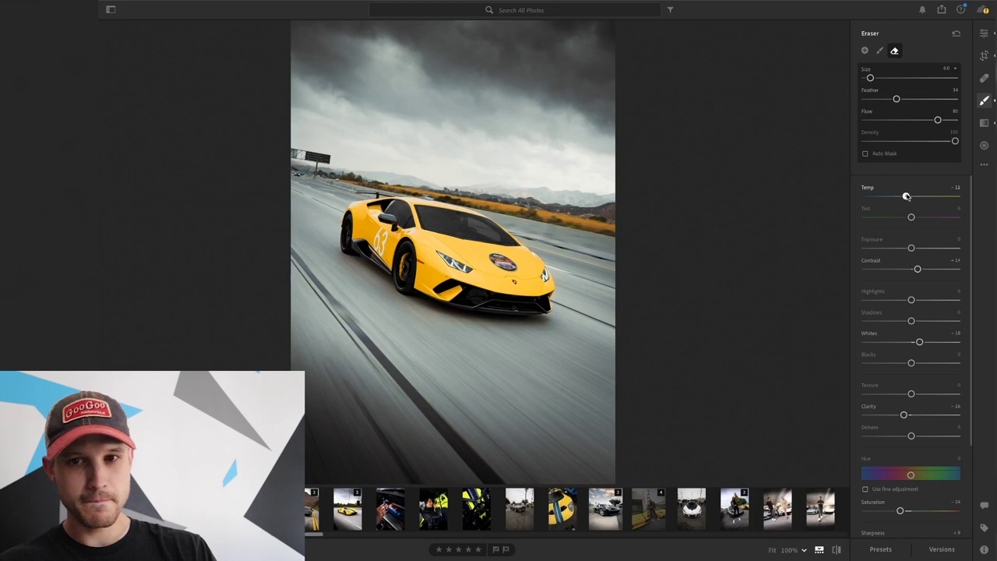
drag(906, 196, 907, 218)
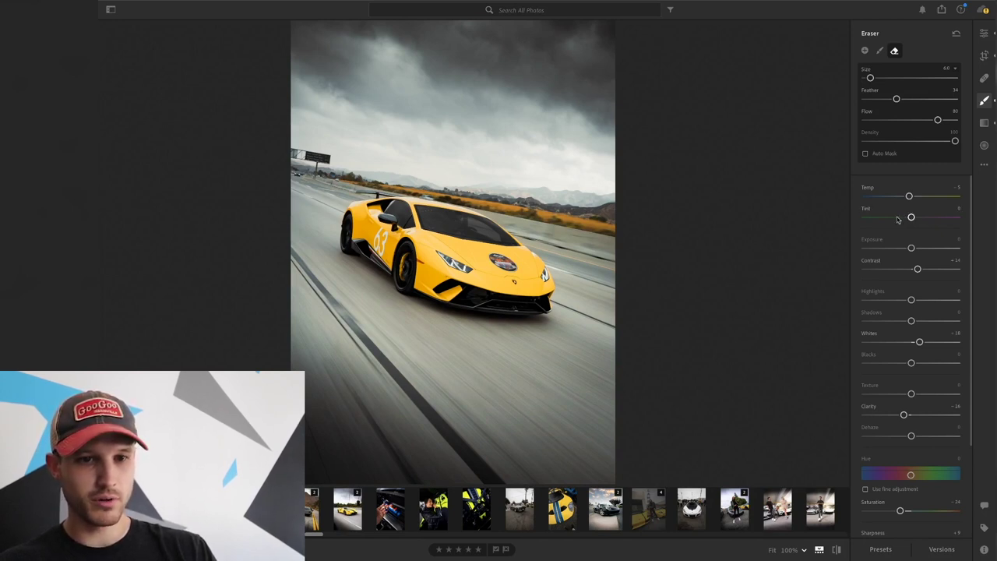
Step: Start a new brush adjustment and paint its mask over the distant mountains on the right side of the photo
key(ctrl+0)
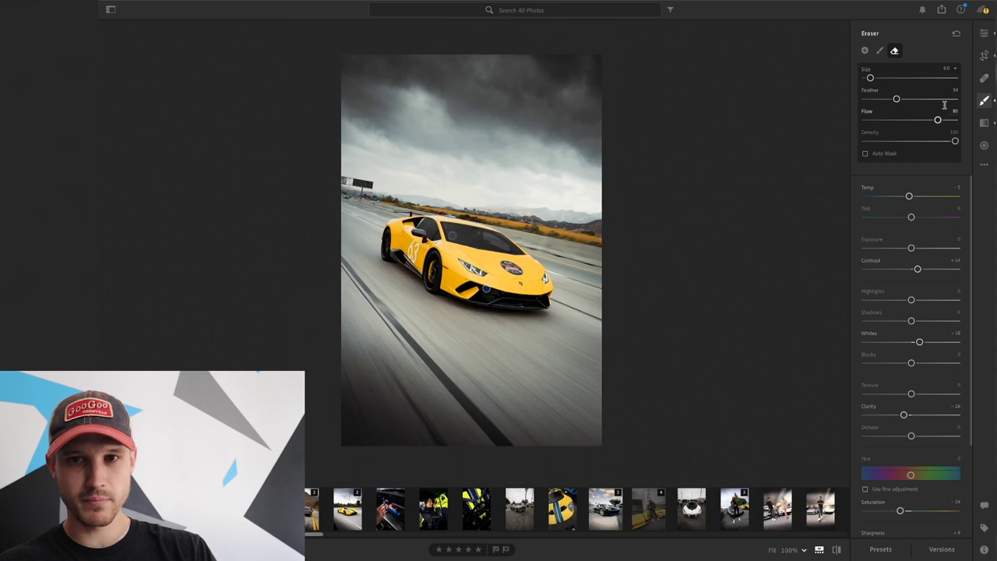
click(864, 50)
scroll(598, 179, up, 2)
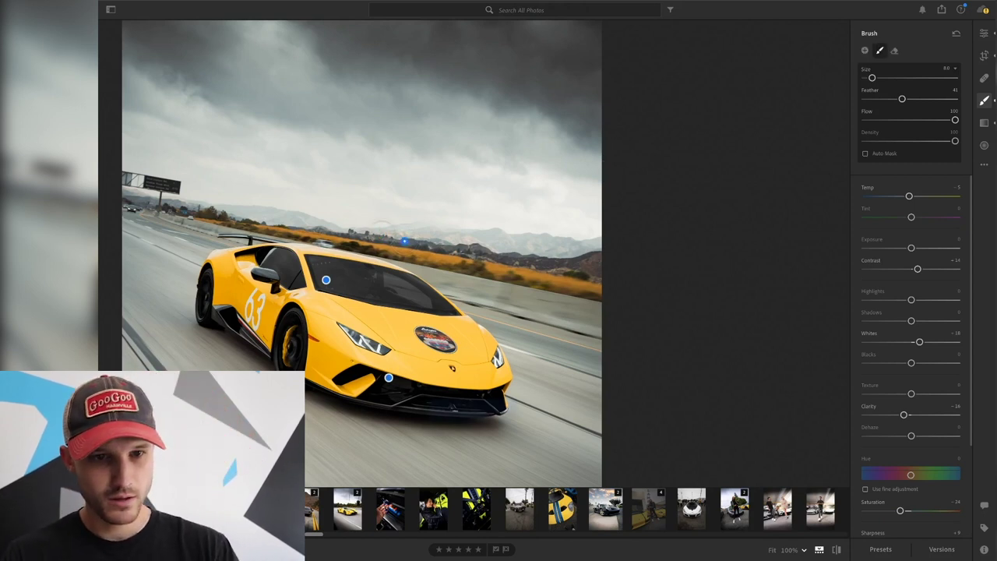
key(o)
key(h)
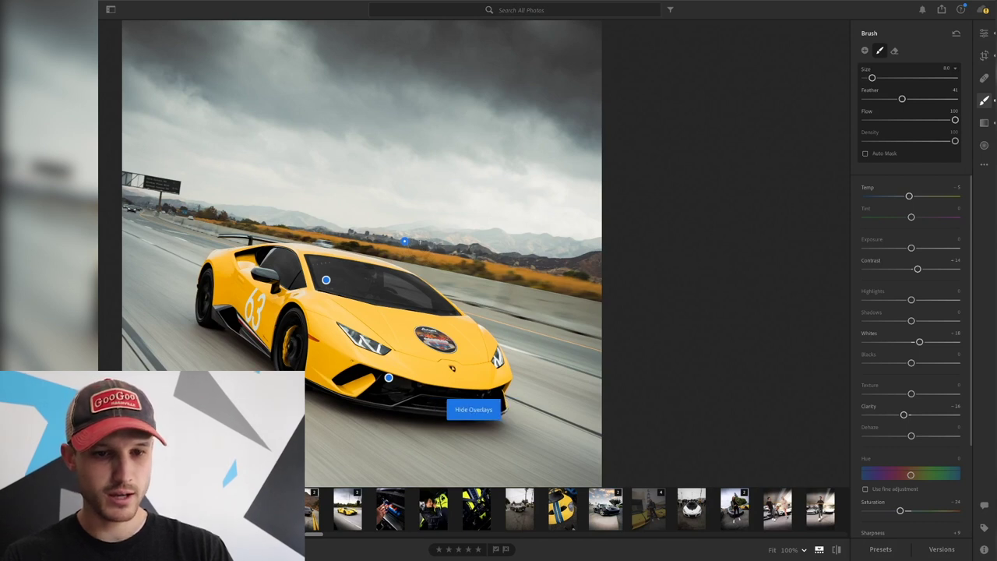
key(h)
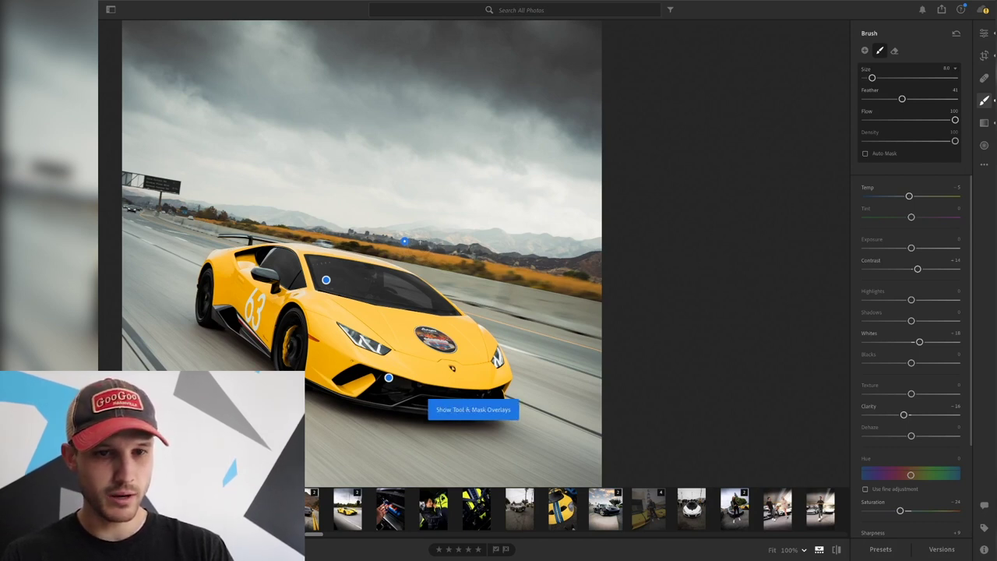
mouse_move(405, 242)
mouse_down()
mouse_move(545, 244)
mouse_move(608, 264)
mouse_move(574, 262)
mouse_up()
Step: Extend the mountain mask across the left ridge with brush size 5, and along the right ridge's upper edge with size 6
key(bracketleft)
key(bracketleft)
key(bracketleft)
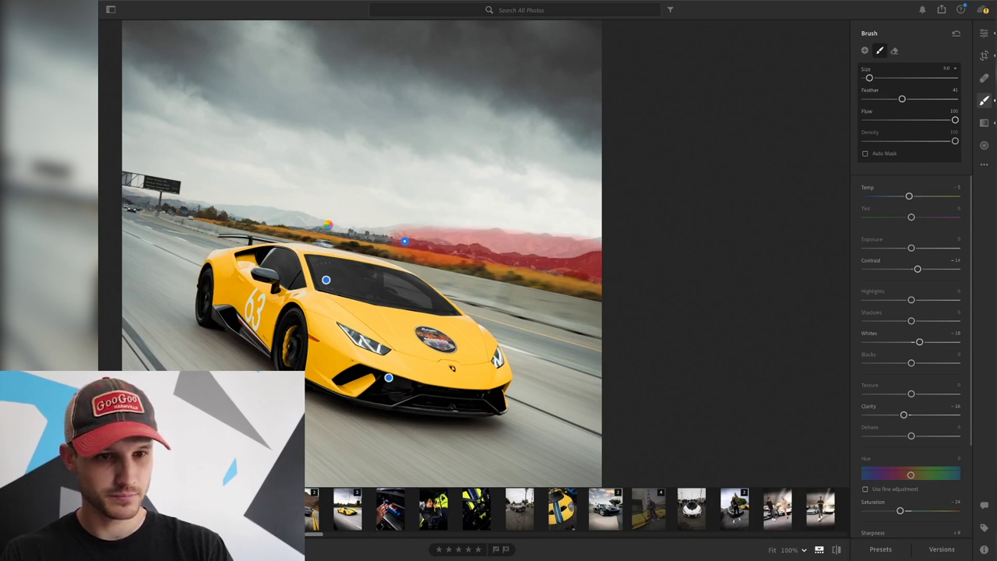
drag(391, 232, 223, 208)
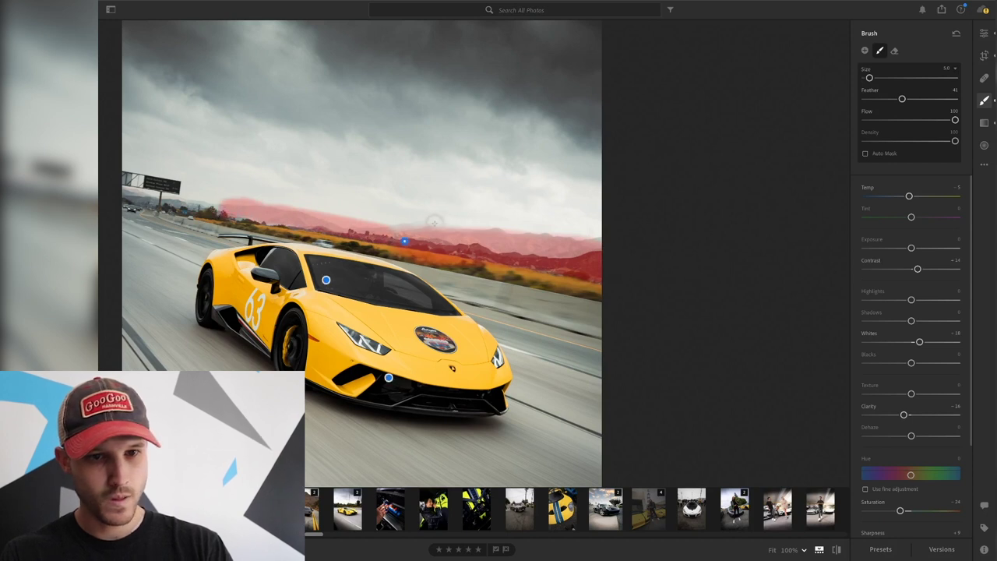
key(bracketright)
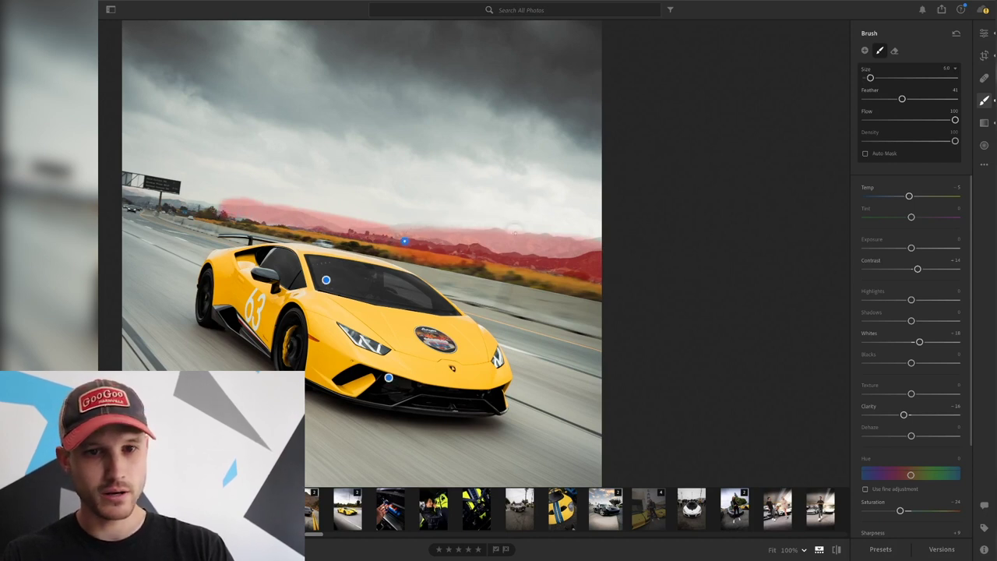
drag(403, 228, 601, 246)
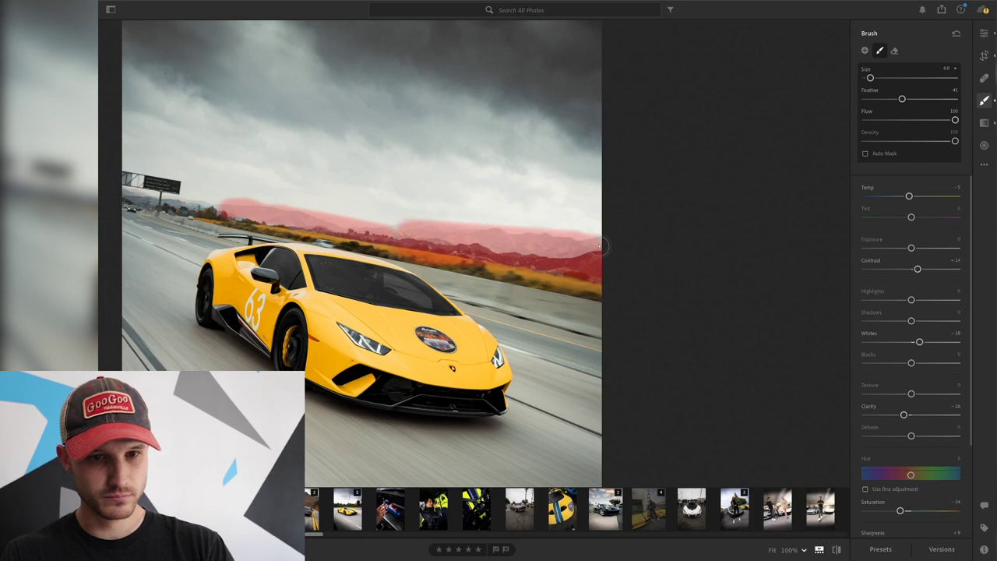
Step: Hide the mask overlay, reset the mountain mask's sliders, and set Dehaze to +14 and Clarity to +44
key(h)
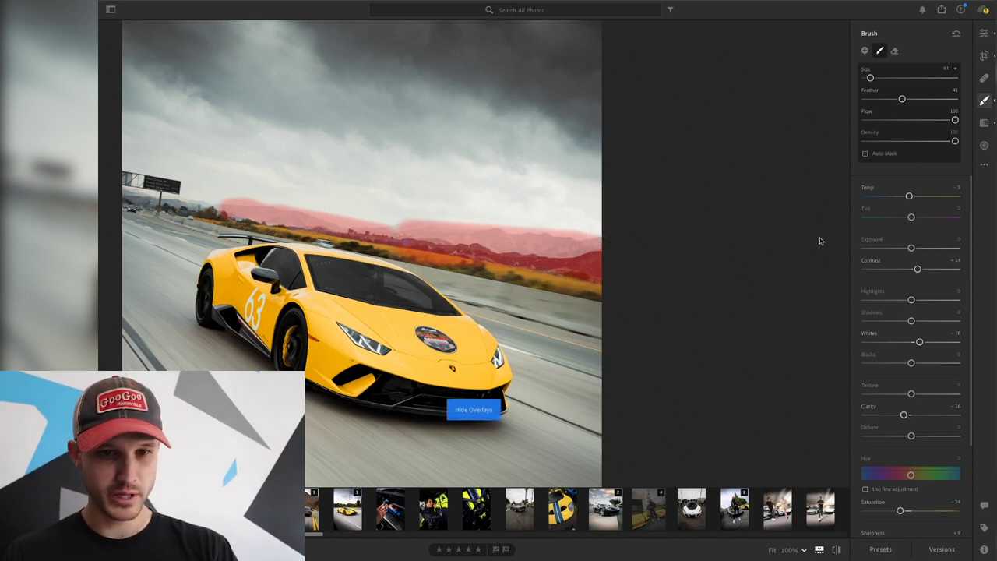
right_click(889, 250)
click(901, 253)
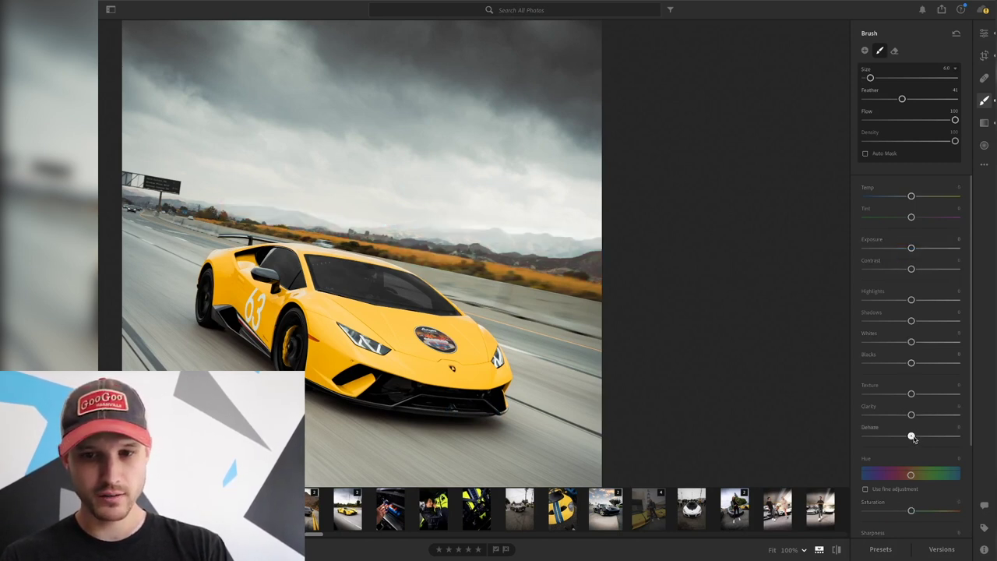
drag(911, 435, 925, 415)
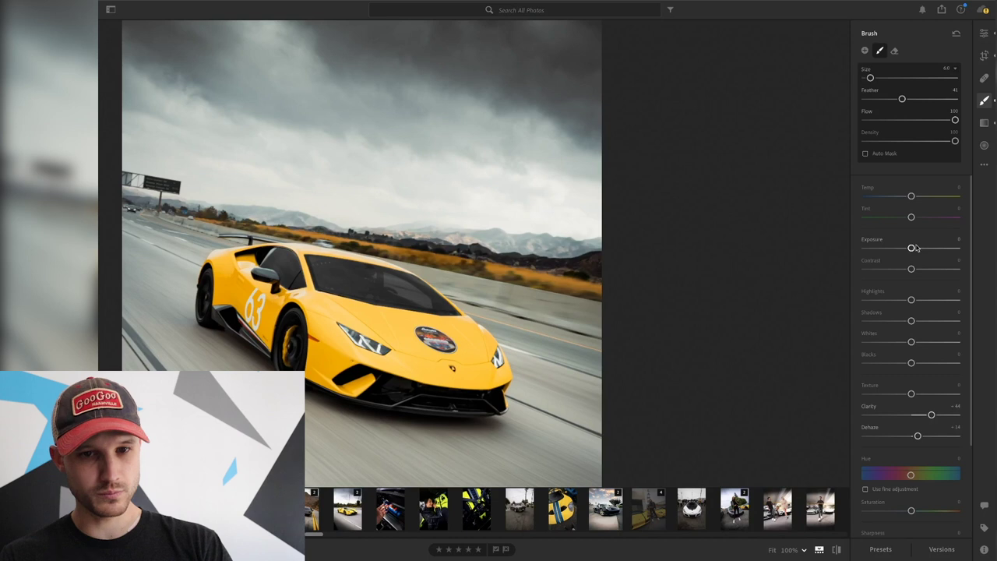
Step: Set the mountain mask's Exposure to +0.56, Blacks to -25 and Contrast to +15
drag(912, 248, 921, 249)
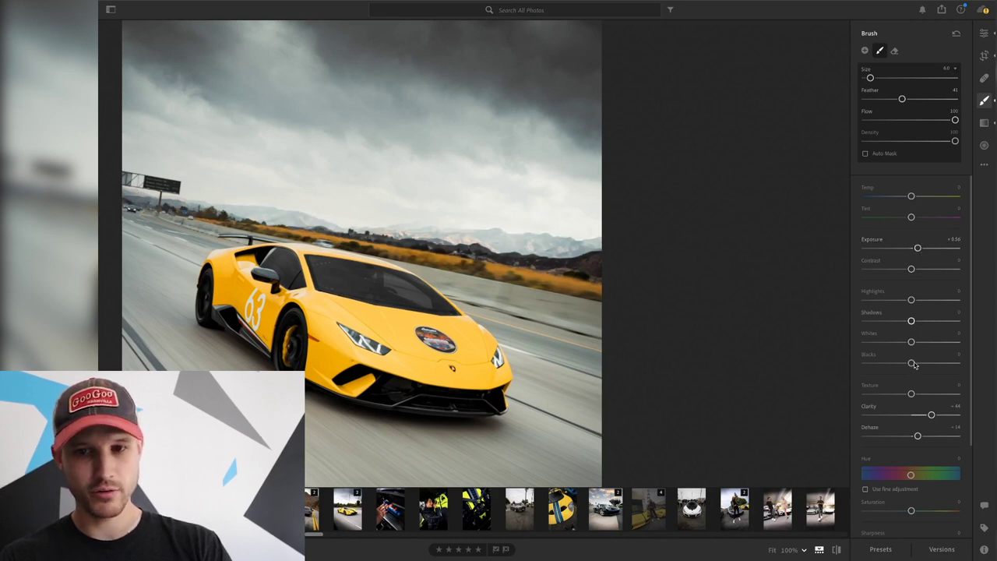
drag(911, 363, 904, 365)
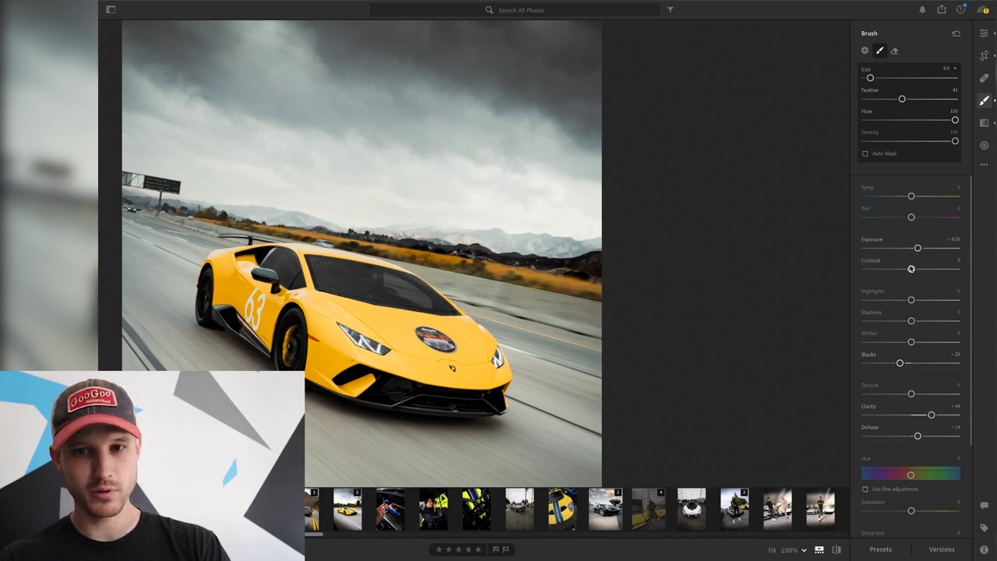
drag(911, 269, 918, 270)
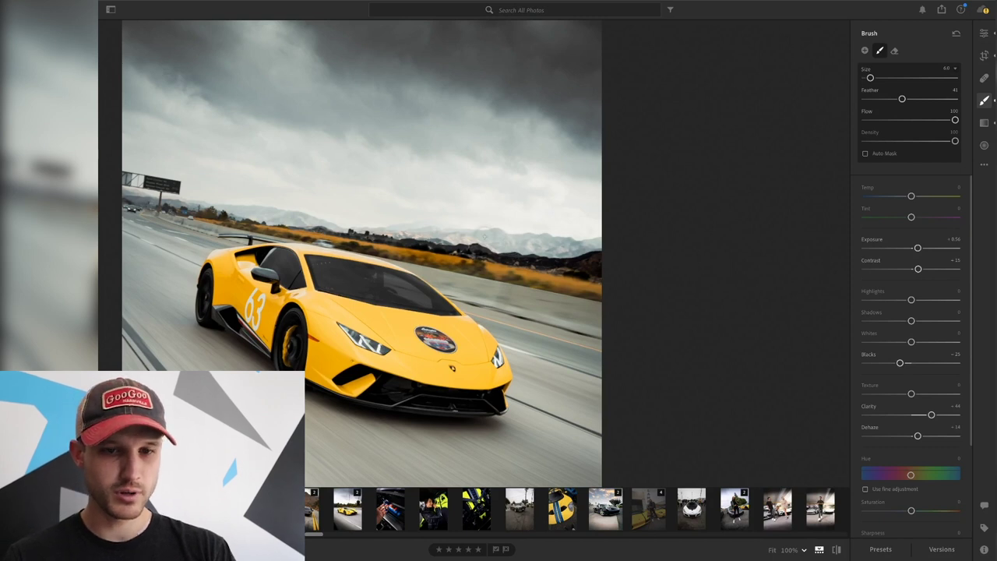
Step: Set the mountain mask's Sharpness to +44 and Saturation to +57
scroll(925, 319, down, 5)
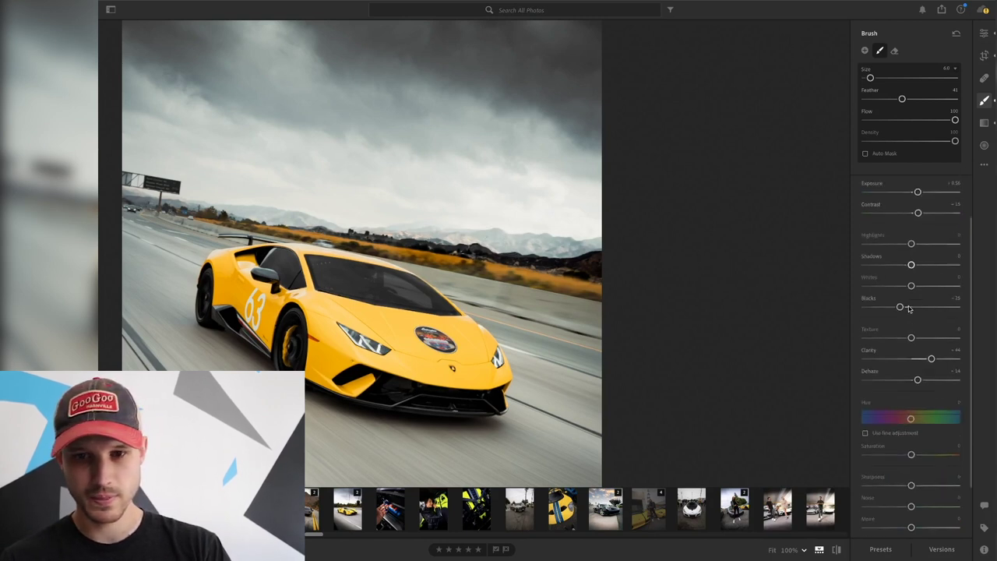
click(932, 419)
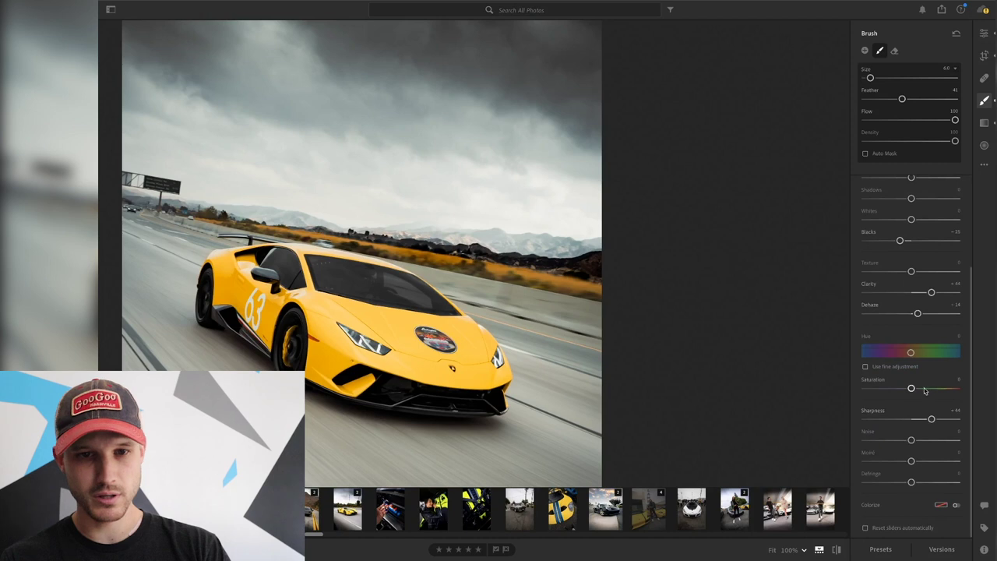
click(938, 390)
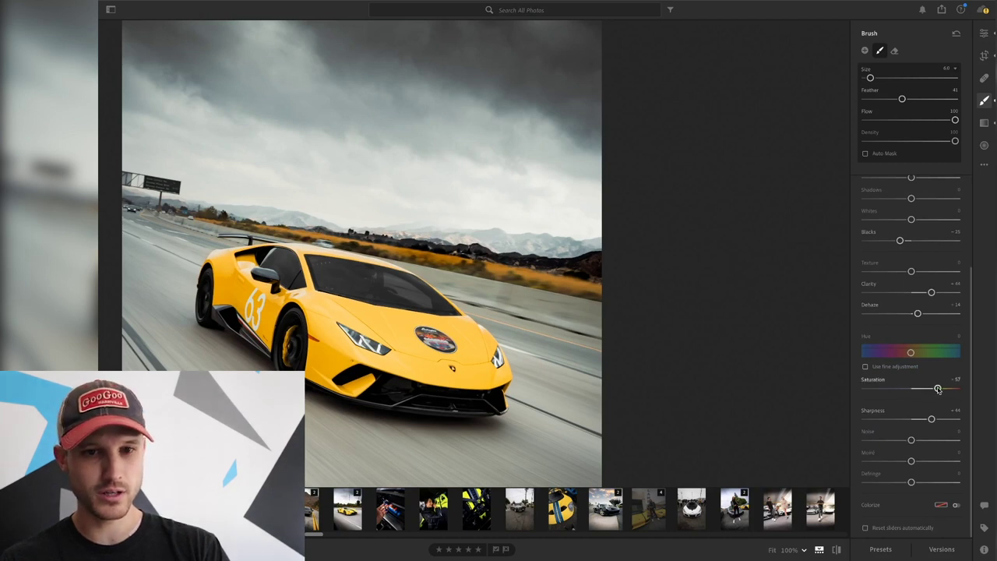
Step: Try the mountain mask's Exposure at +3.76 and undo that change
scroll(910, 291, up, 5)
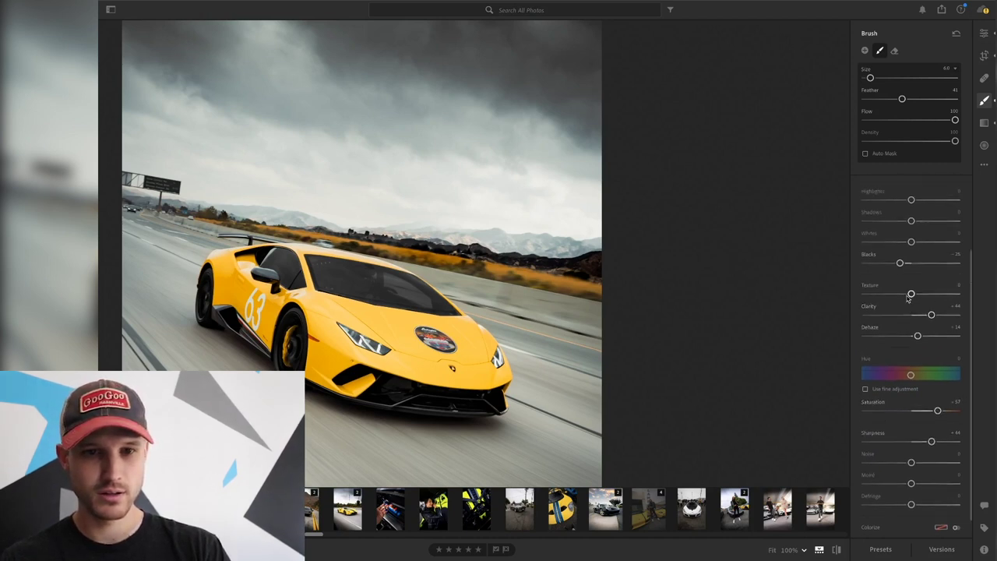
click(918, 267)
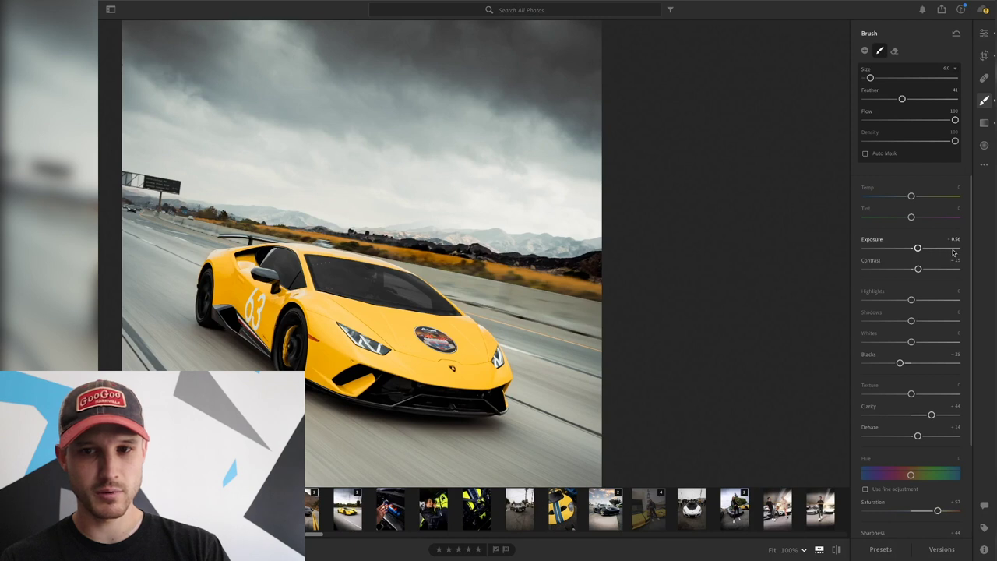
click(952, 249)
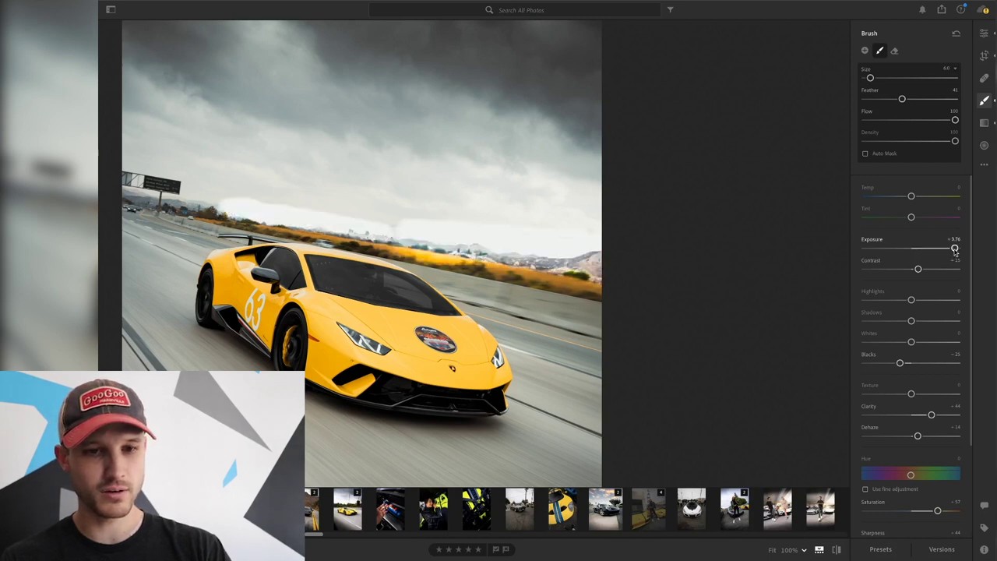
key(ctrl+z)
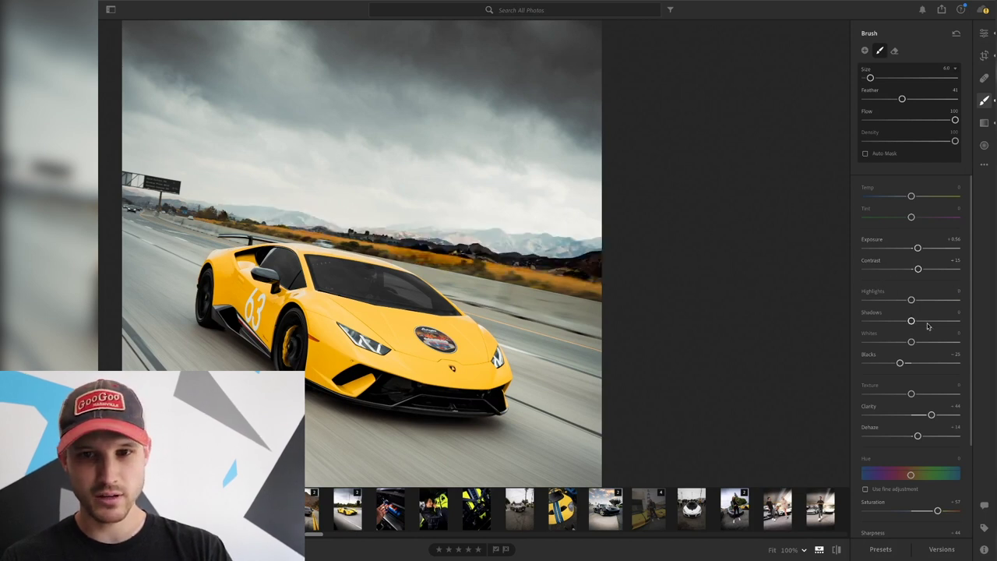
Step: Set the mountain mask's Tint to +5 and Temp to +9
drag(911, 217, 914, 218)
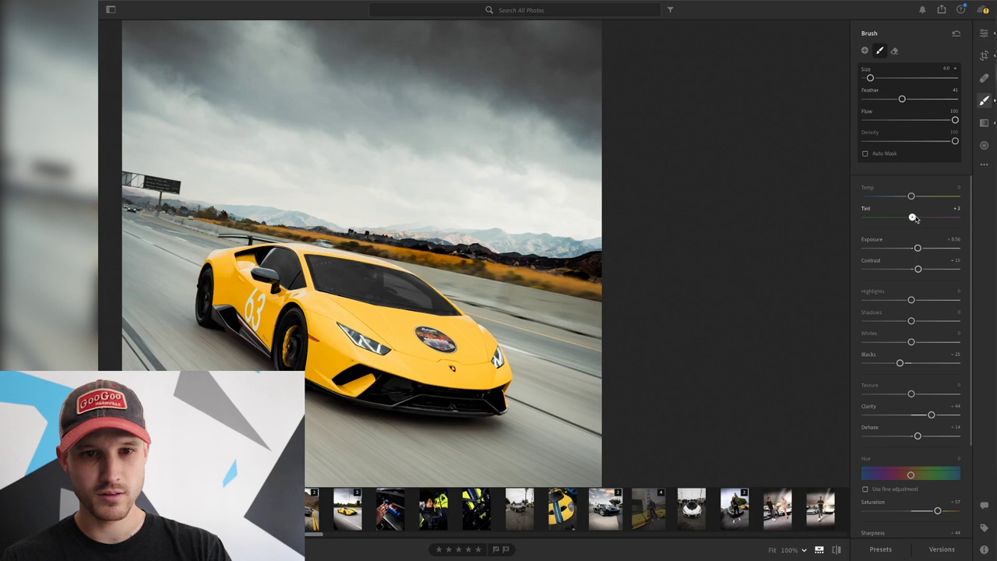
click(918, 197)
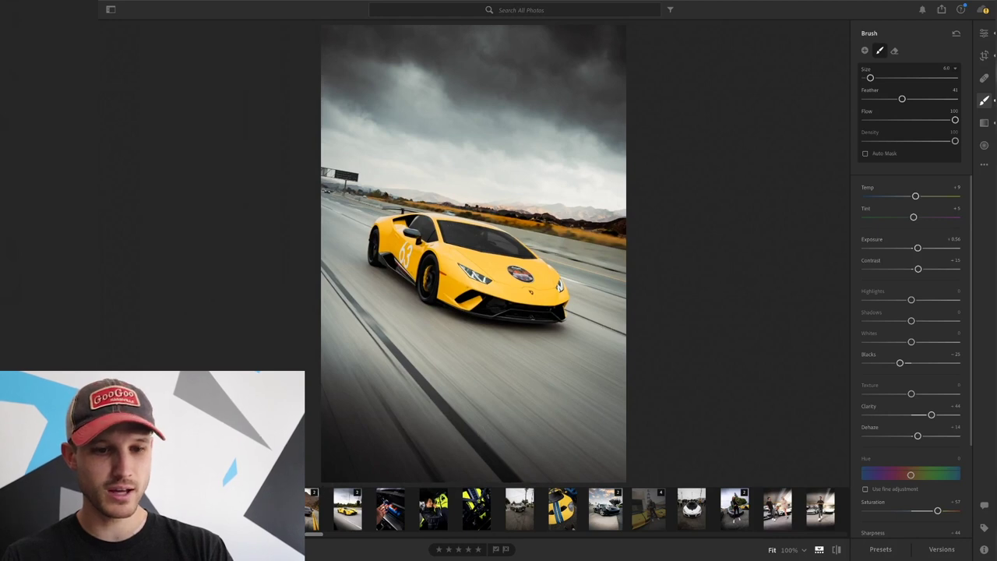
Step: Send the car photo to Photoshop for further editing
right_click(274, 510)
click(342, 450)
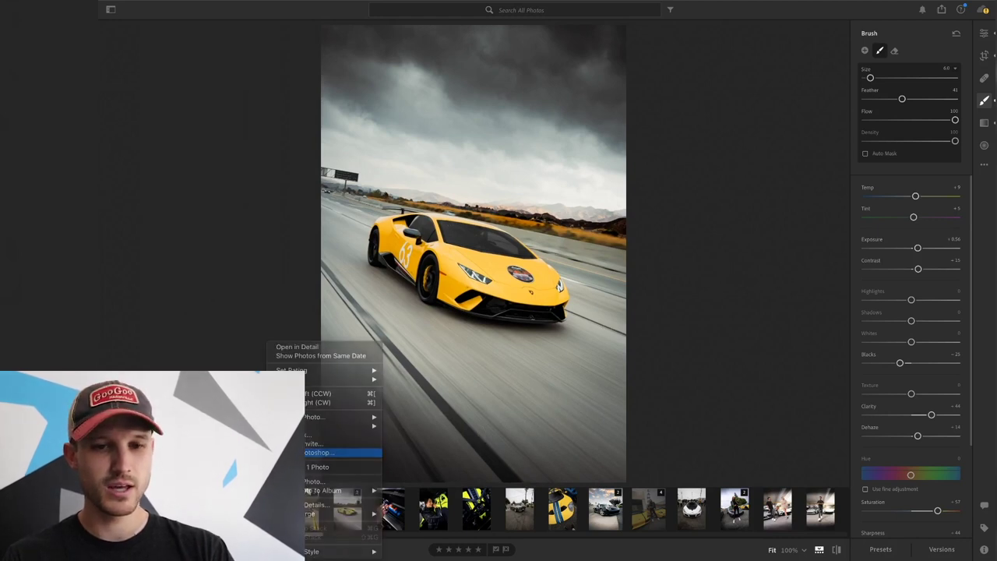
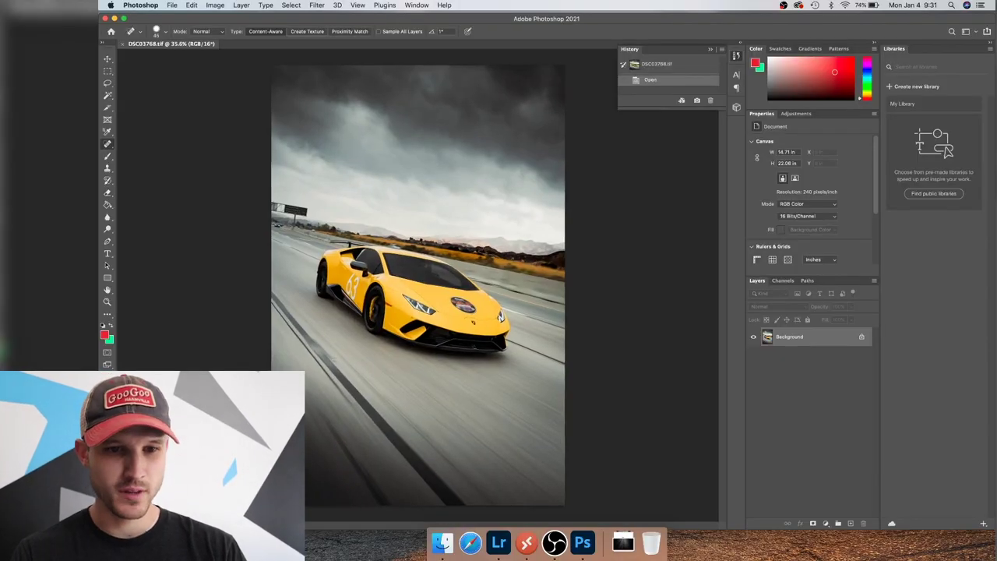
Step: Remove the visible driver and reflections from the middle of the windshield with the Content-Aware Spot Healing Brush
scroll(334, 359, up, 1)
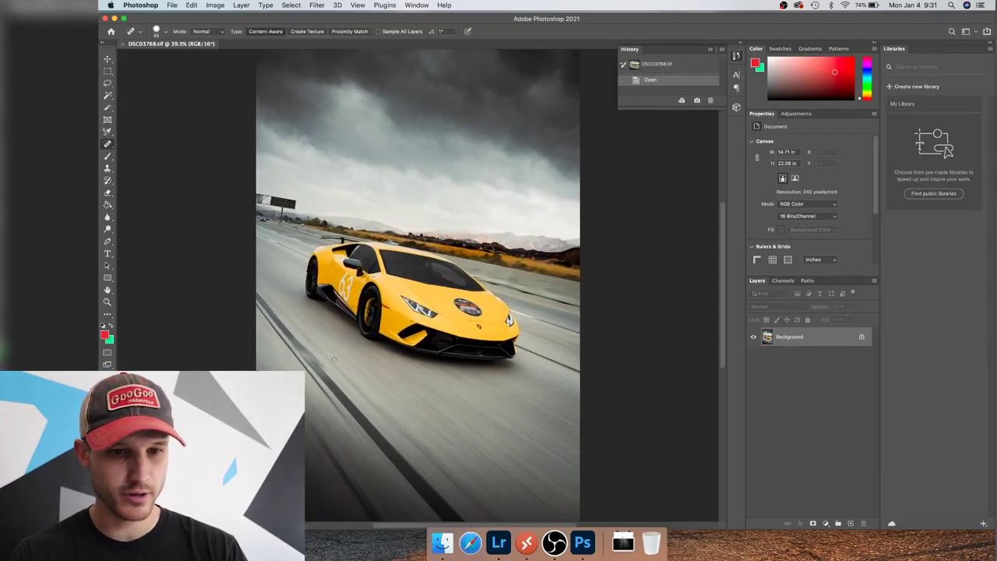
scroll(333, 359, up, 5)
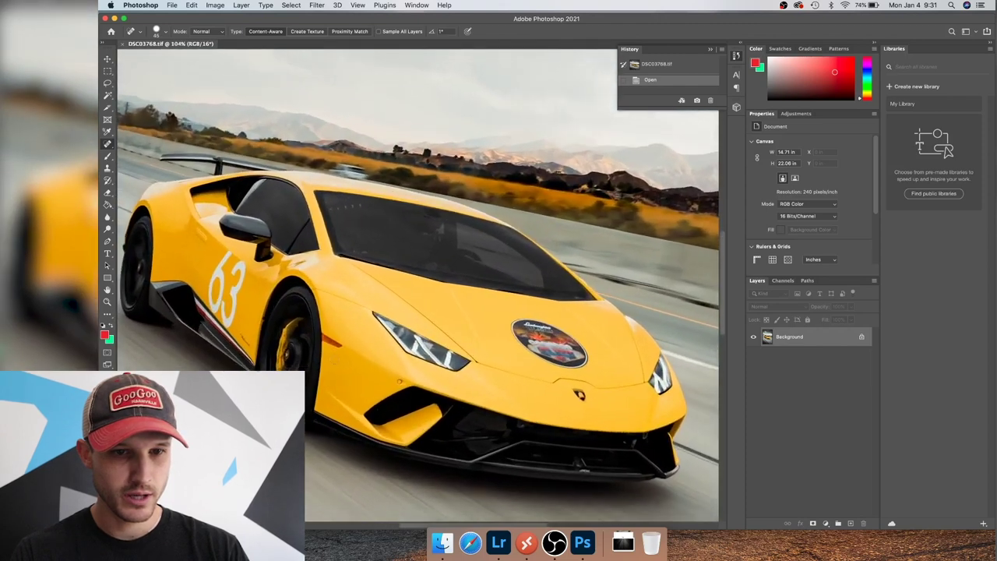
scroll(333, 358, up, 5)
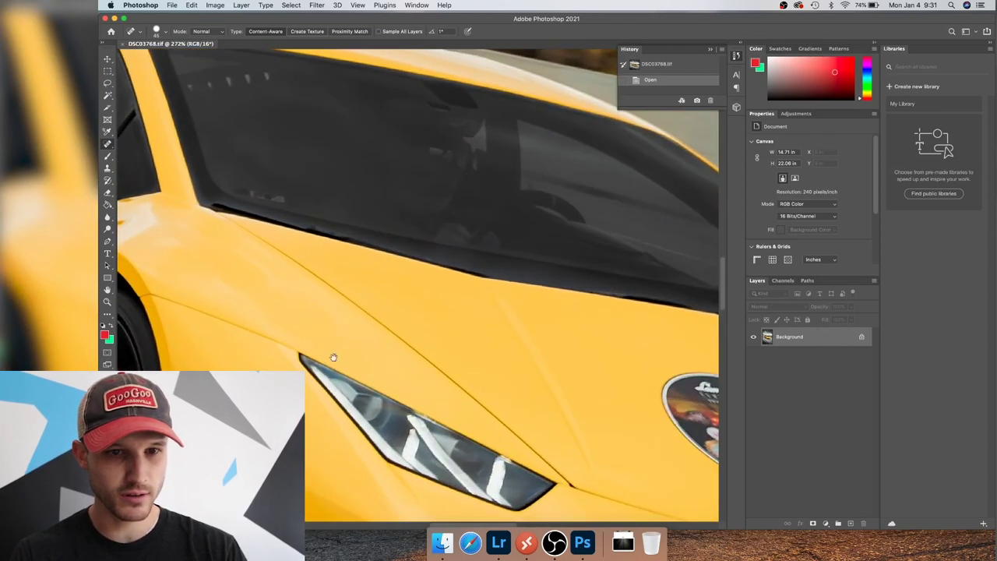
scroll(333, 357, up, 5)
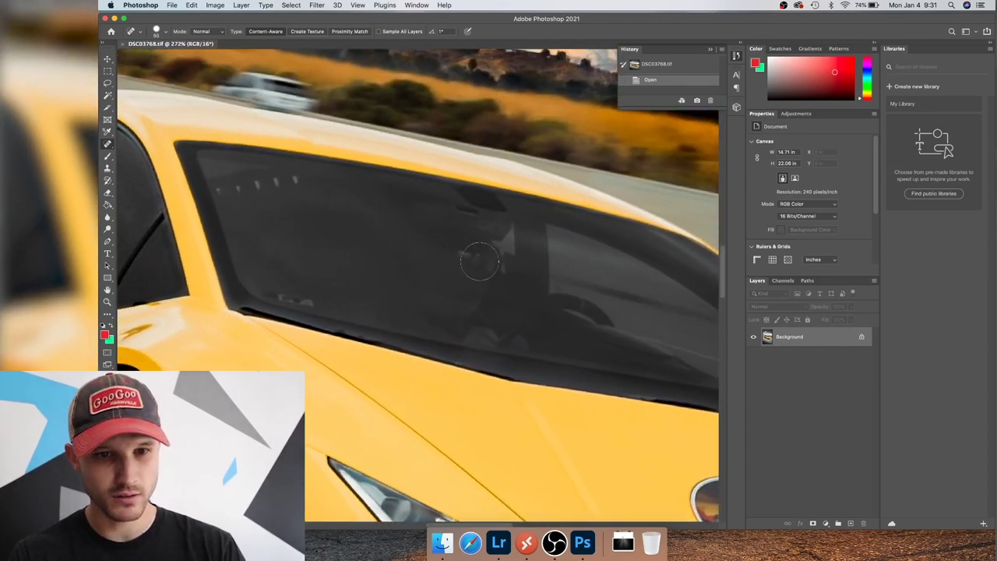
drag(486, 300, 490, 302)
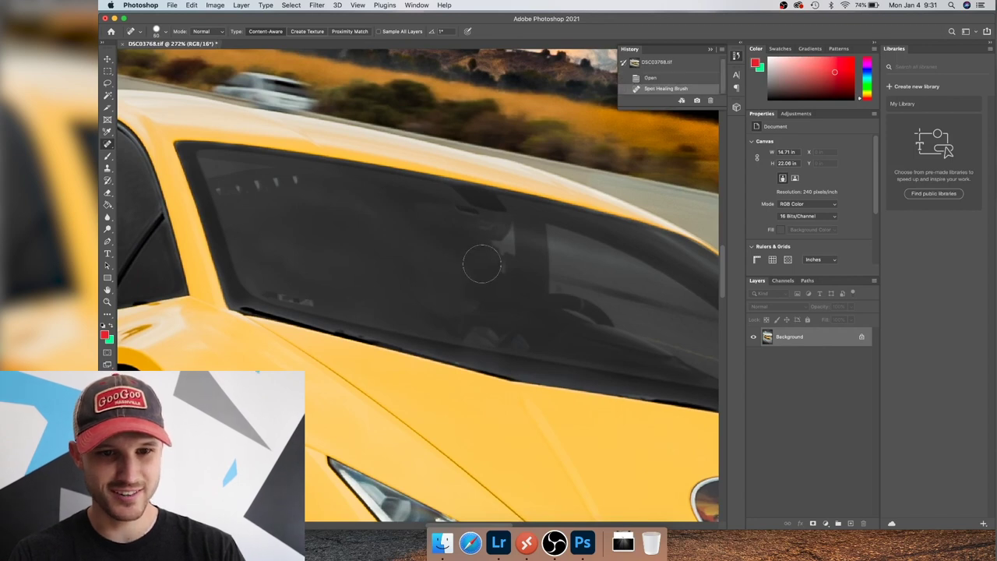
click(480, 268)
click(467, 302)
mouse_move(503, 259)
mouse_down()
mouse_move(506, 237)
mouse_move(498, 260)
mouse_move(485, 229)
mouse_up()
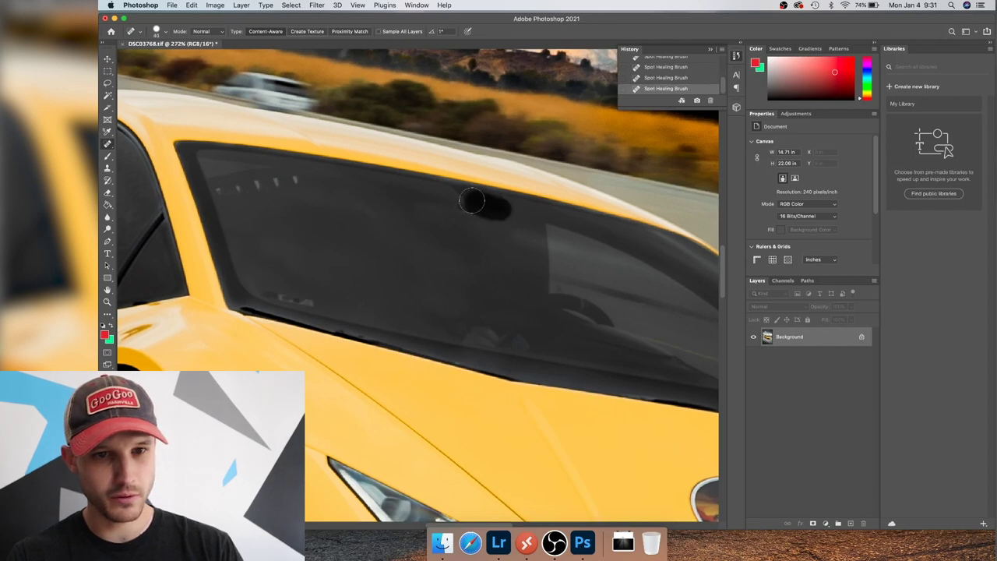
Step: Heal away the rear-view mirror at the windshield's upper edge and the pale spots low in the middle of the glass
drag(455, 197, 494, 205)
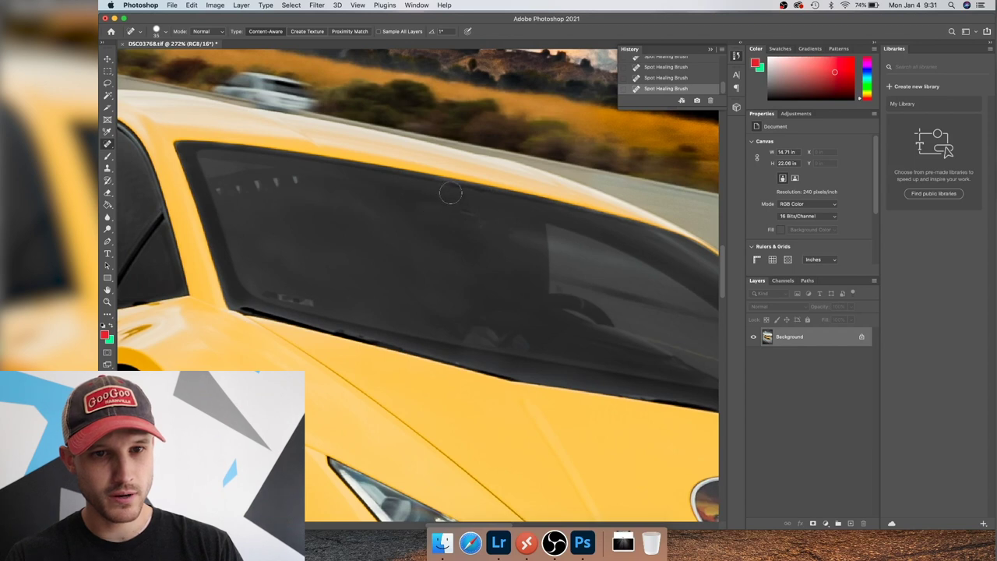
mouse_move(467, 204)
mouse_down()
mouse_move(491, 230)
mouse_move(518, 246)
mouse_up()
mouse_move(472, 337)
mouse_down()
mouse_move(522, 343)
mouse_move(484, 315)
mouse_up()
click(452, 330)
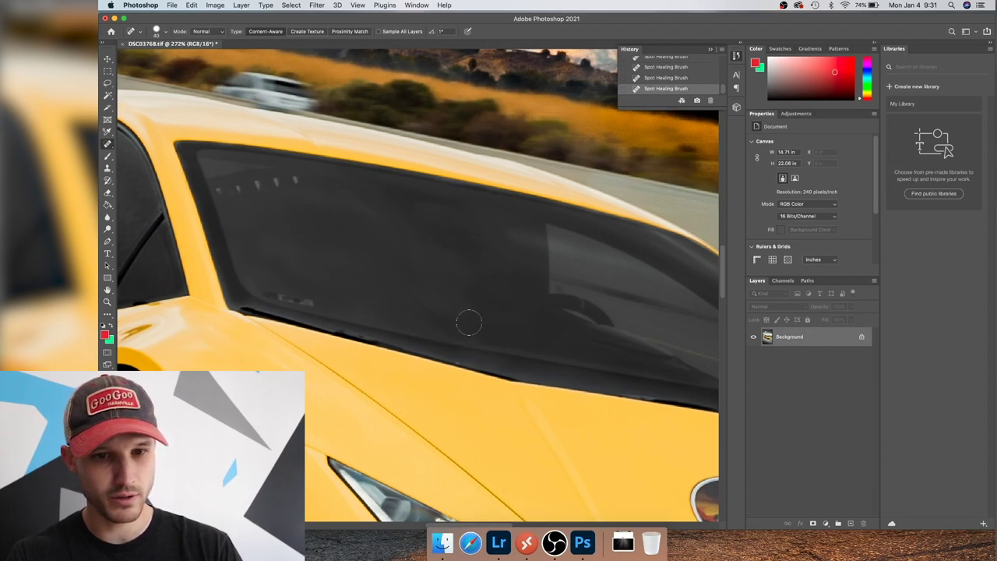
Step: Heal away the marks in the windshield's lower-left area and the row of small reflections near its upper-left corner
drag(311, 295, 273, 292)
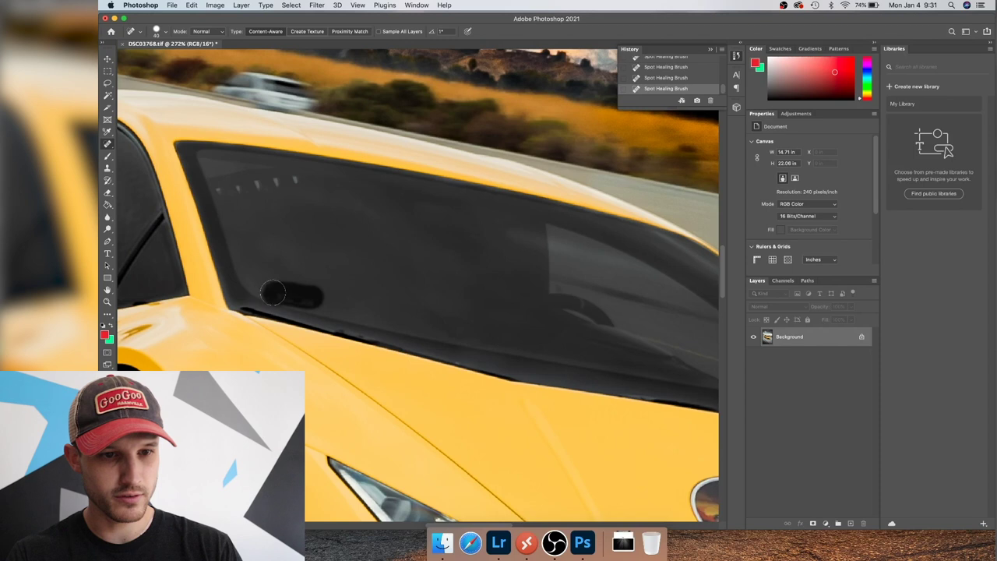
mouse_move(318, 262)
mouse_down()
mouse_move(344, 280)
mouse_move(320, 283)
mouse_up()
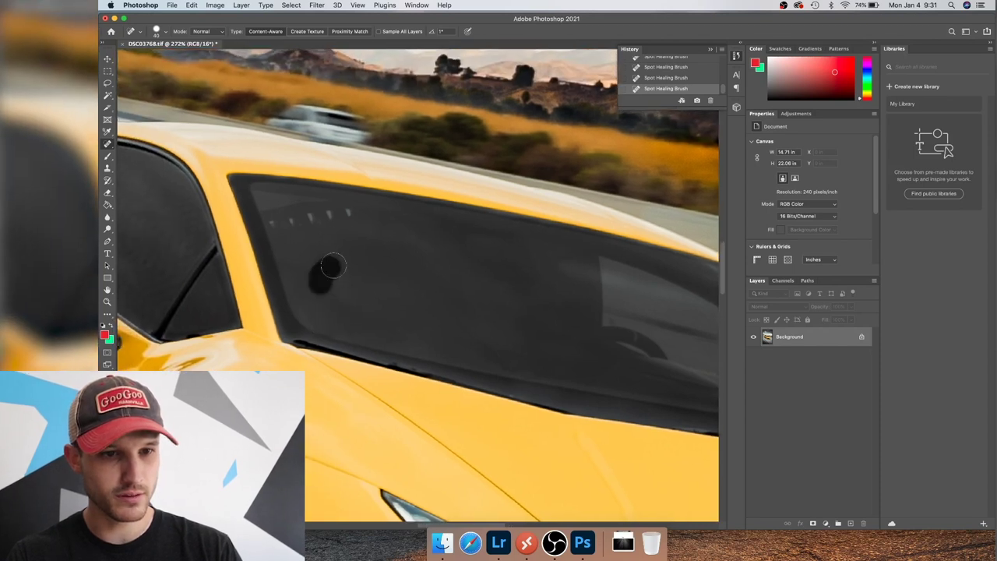
drag(268, 219, 350, 214)
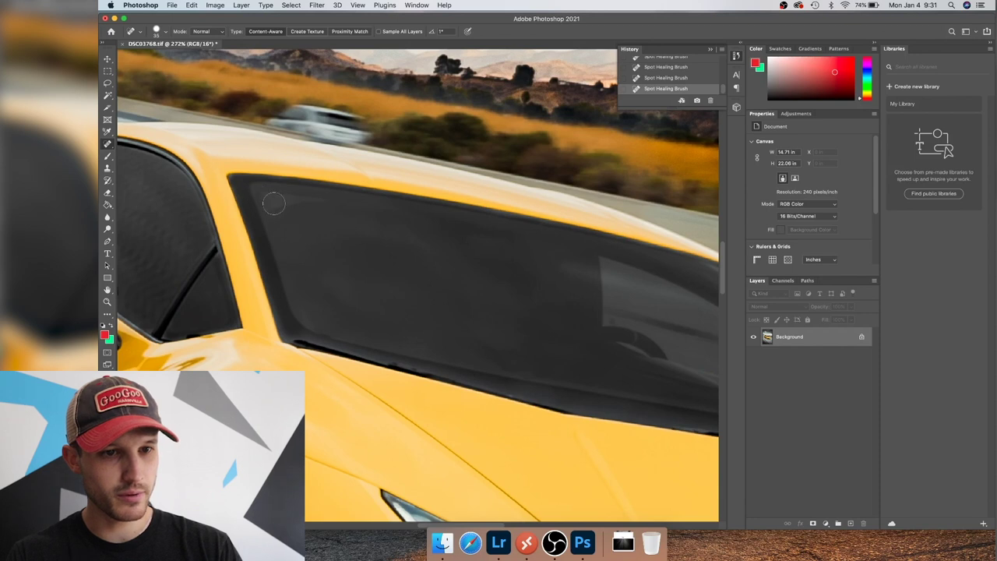
drag(267, 200, 334, 206)
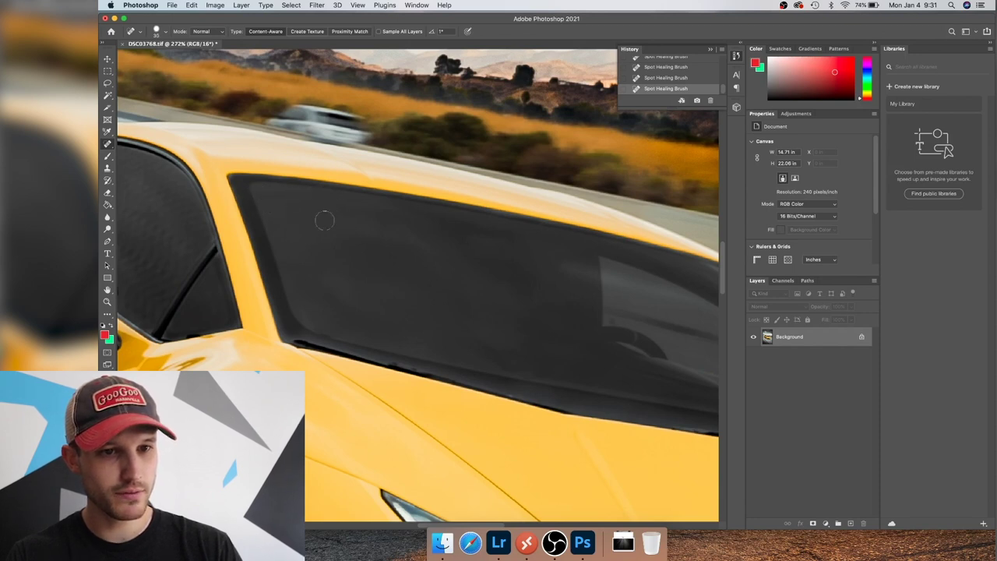
Step: Even out the remaining faint smudges across the dark windshield glass with Spot Healing Brush strokes
drag(385, 239, 438, 241)
drag(479, 240, 506, 239)
drag(356, 216, 395, 231)
drag(320, 281, 374, 305)
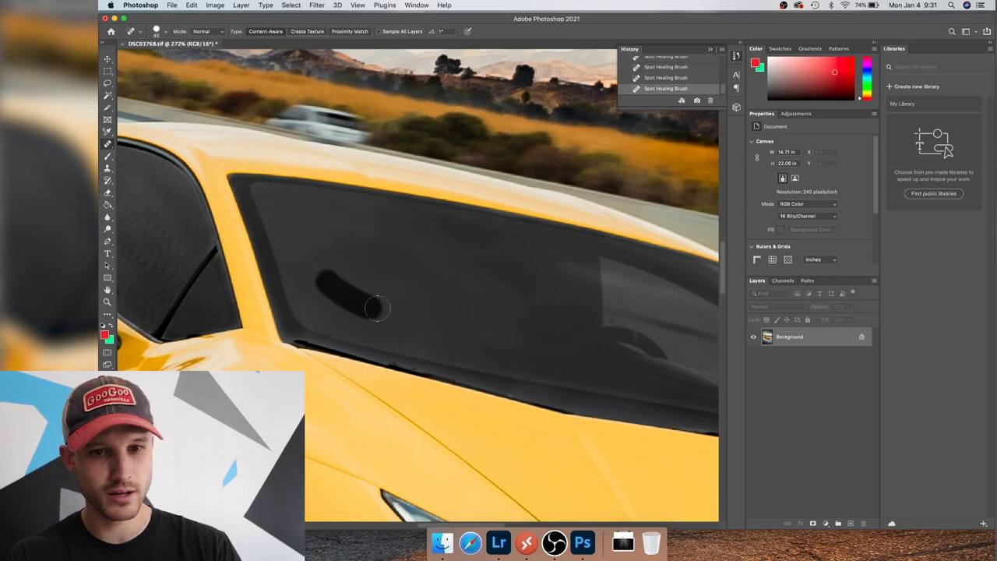
Step: Remove the small round cap on the yellow bumper below the left headlight with the Spot Healing Brush
drag(518, 348, 600, 210)
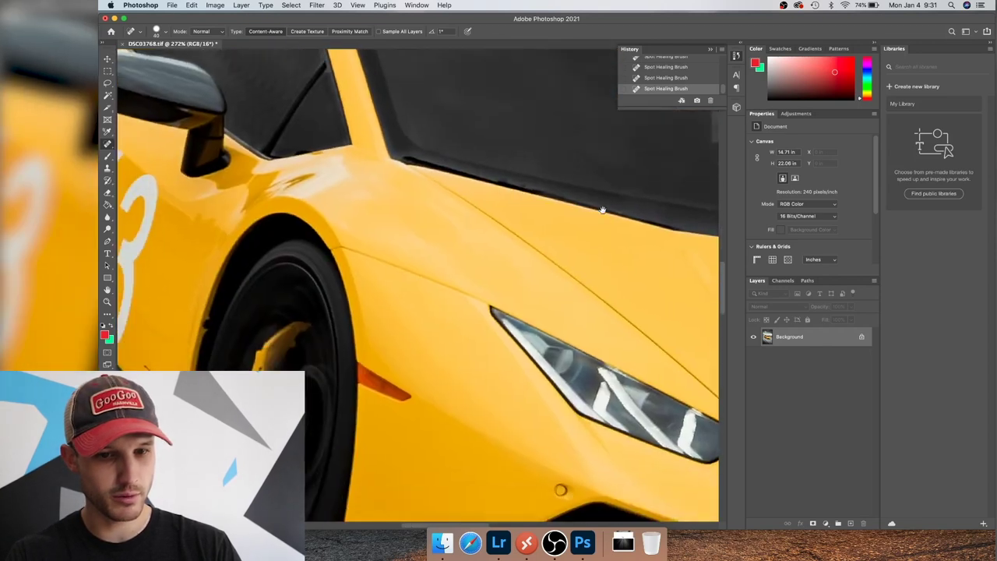
drag(509, 285, 345, 129)
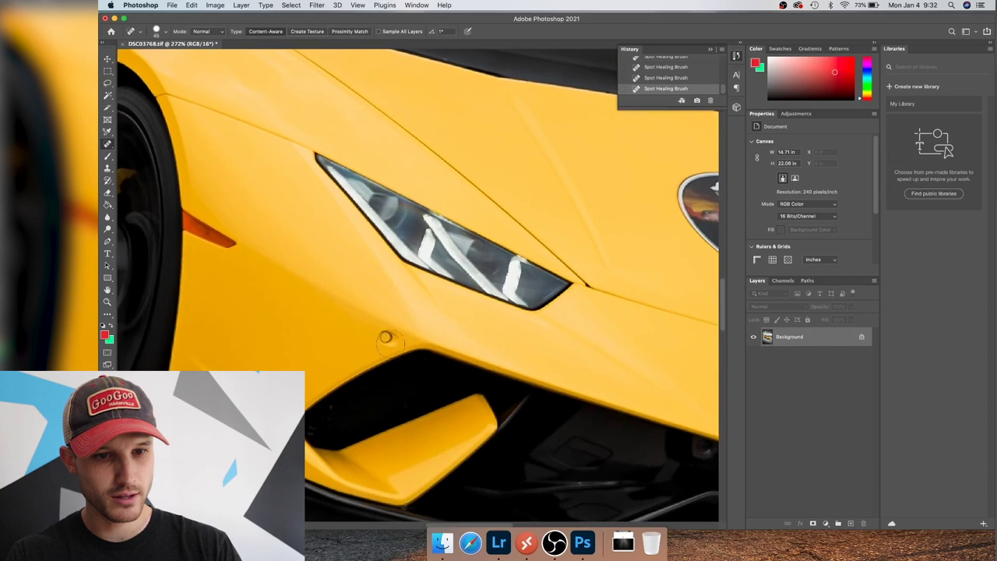
click(386, 337)
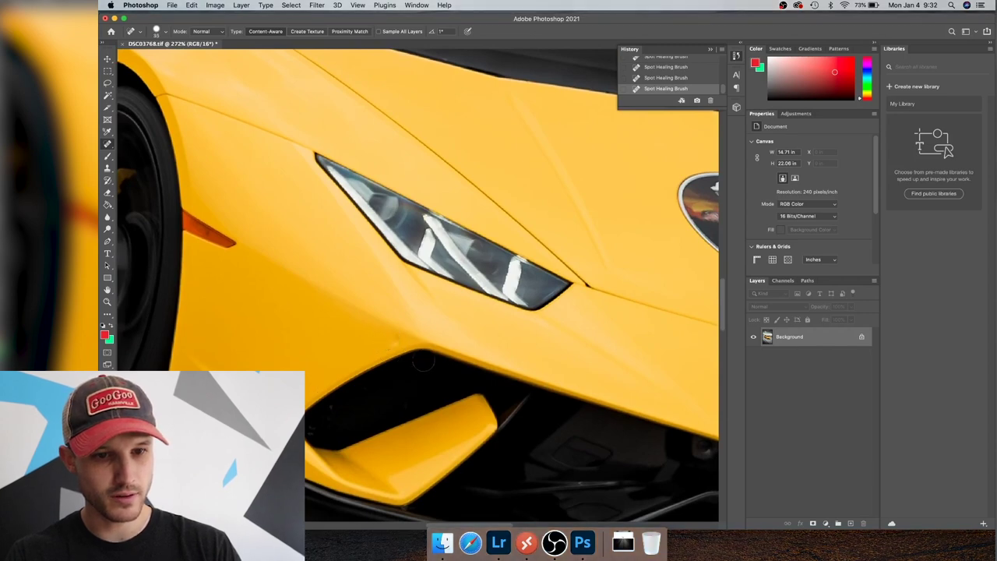
Step: Heal away the bright spots and distracting reflections inside the black front grille
drag(565, 332, 332, 287)
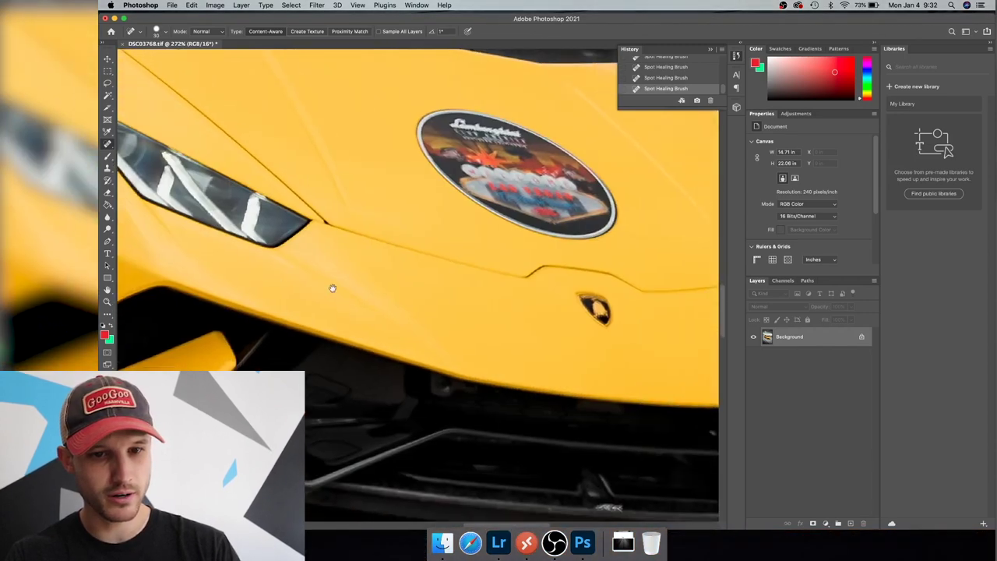
mouse_move(701, 320)
mouse_down()
mouse_move(267, 234)
mouse_move(402, 267)
mouse_move(412, 257)
mouse_move(411, 272)
mouse_up()
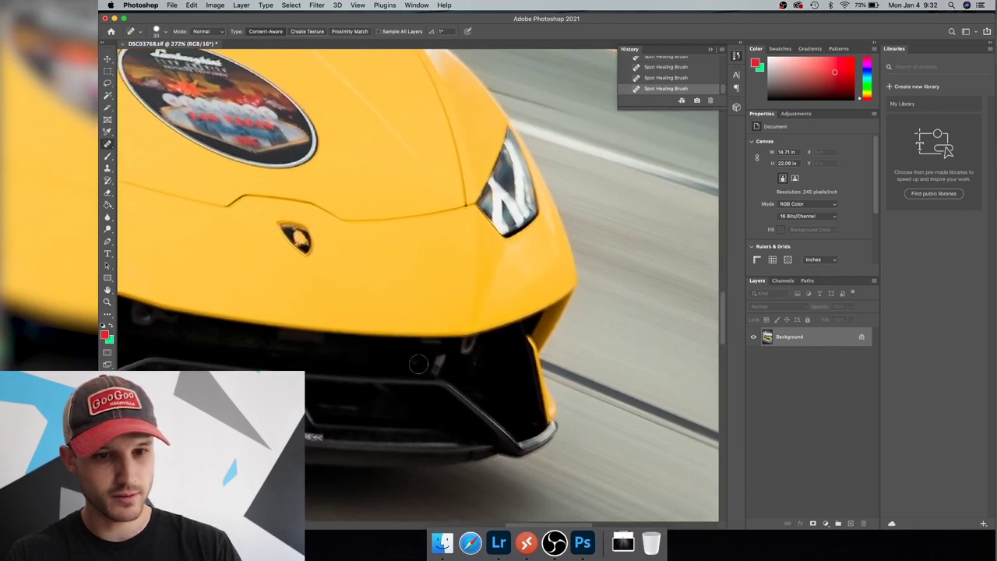
scroll(478, 383, left, 5)
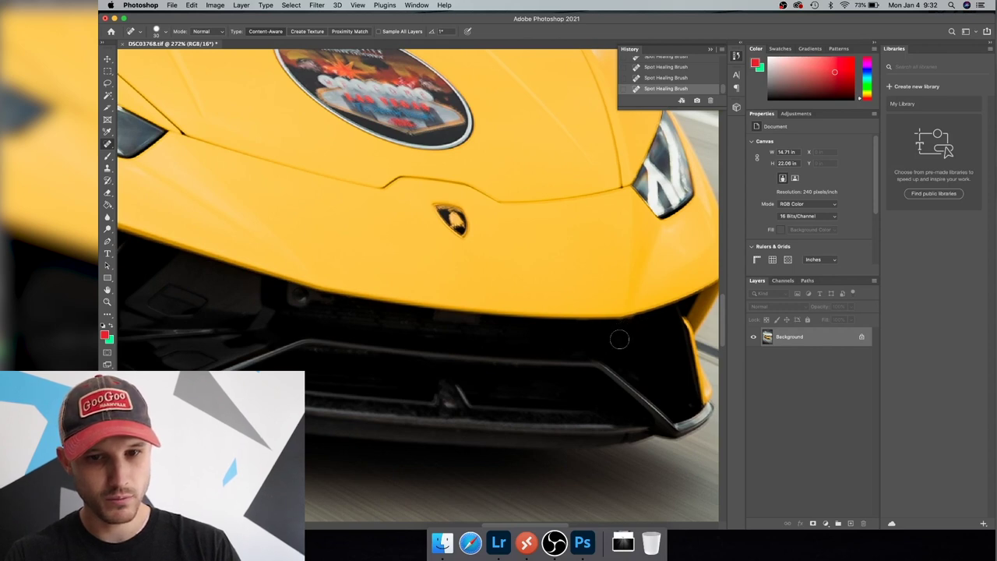
scroll(644, 374, left, 5)
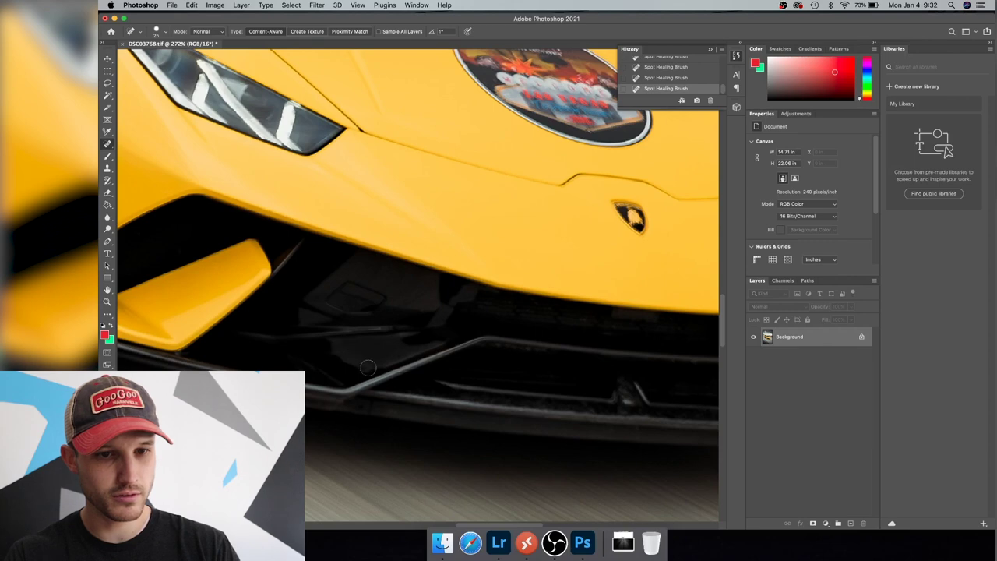
Step: Clean up the uneven marks along the edge of the front wheel arch with the Spot Healing Brush
drag(354, 302, 514, 351)
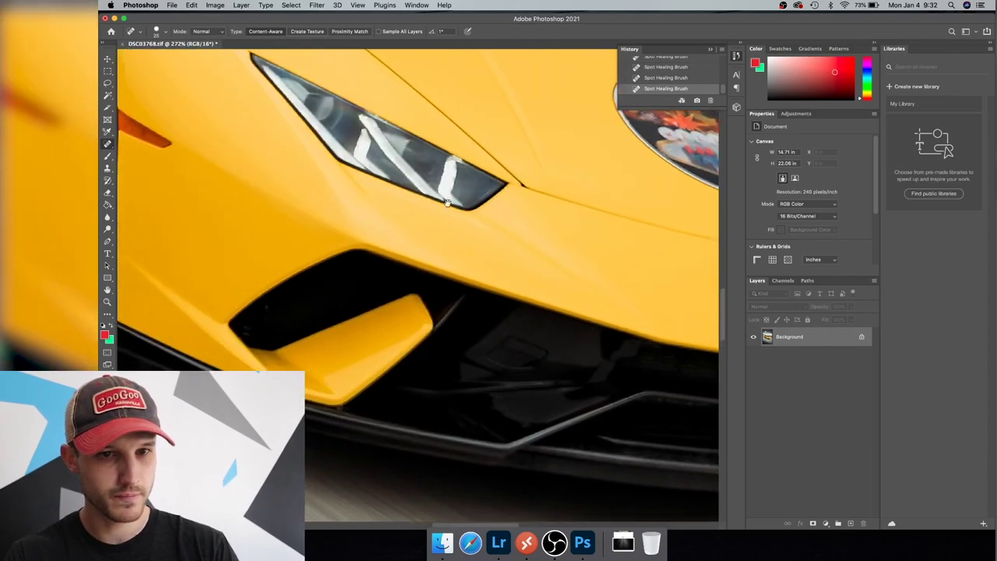
mouse_move(445, 197)
mouse_down()
mouse_move(400, 316)
mouse_move(574, 328)
mouse_up()
drag(374, 228, 552, 332)
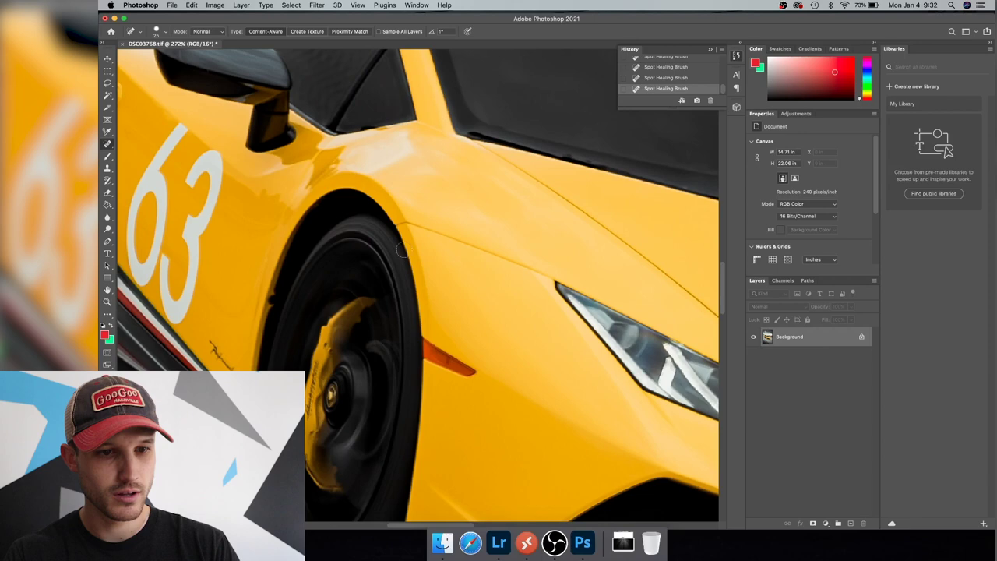
scroll(386, 147, left, 5)
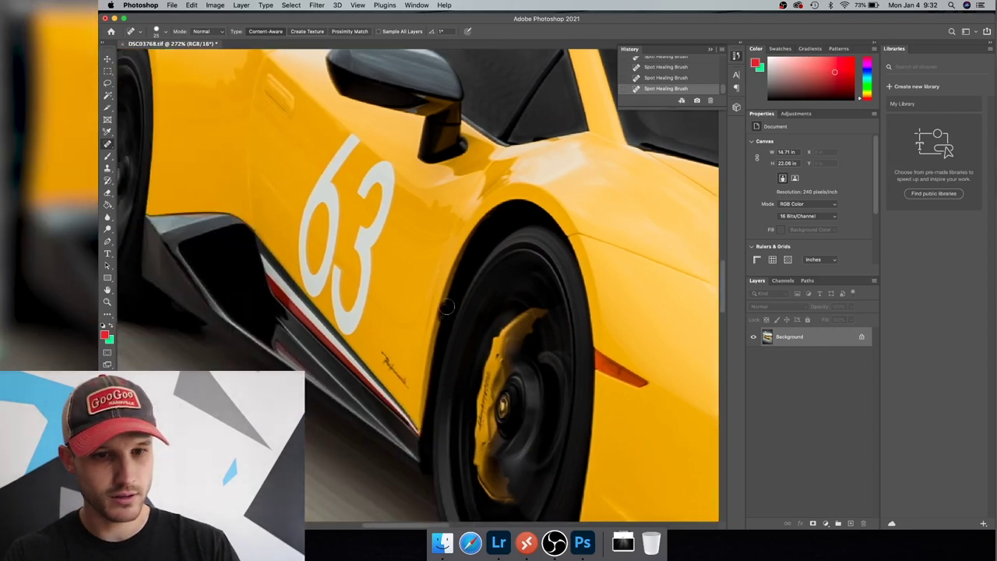
Step: Heal the blemishes on the yellow rear side panel between the rear wheel and the door
drag(371, 300, 517, 361)
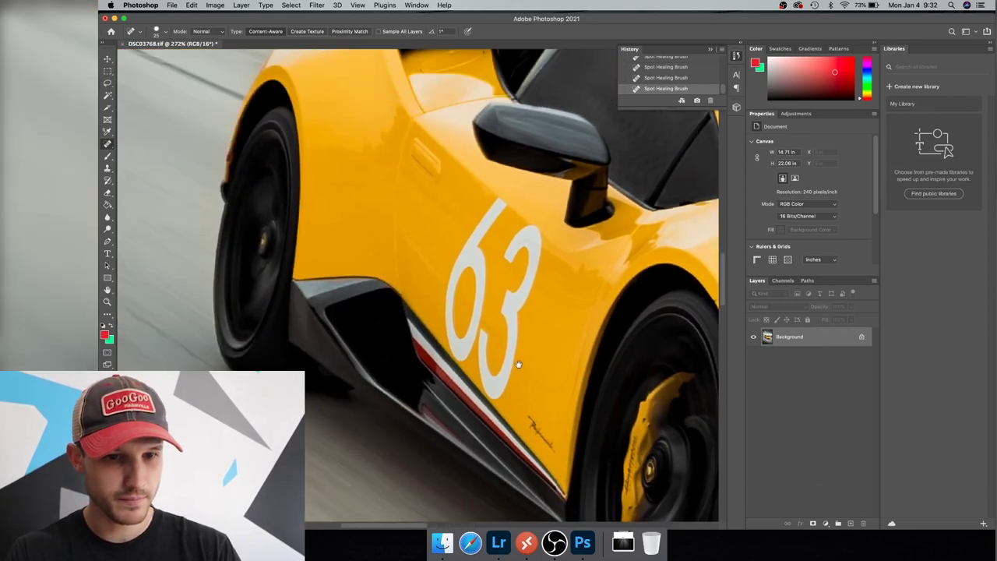
drag(374, 194, 362, 336)
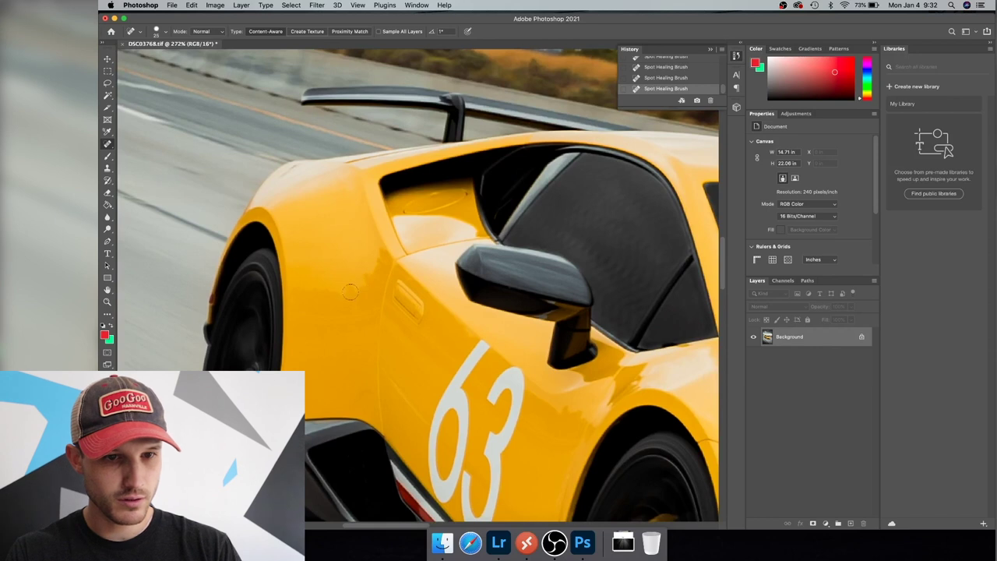
drag(364, 278, 377, 259)
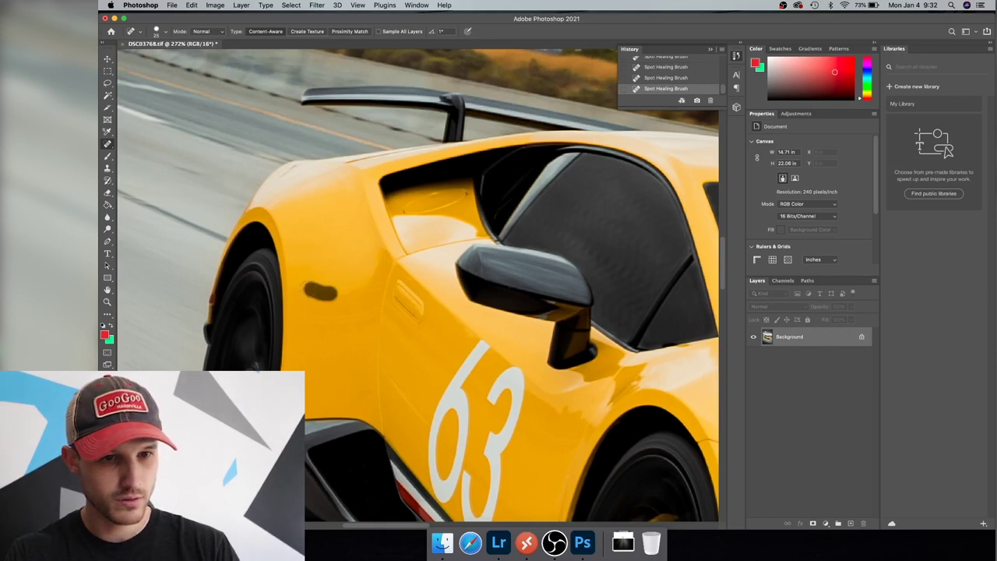
drag(296, 289, 296, 289)
Step: Heal the rough mark along the lower edge of the small side window behind the windshield pillar
drag(524, 308, 400, 280)
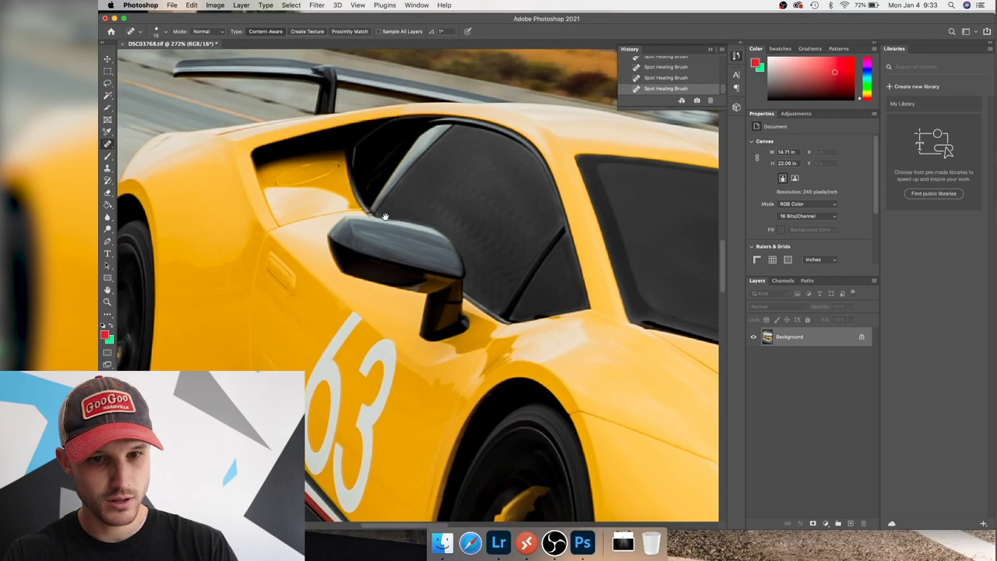
drag(553, 312, 446, 308)
scroll(446, 309, up, 3)
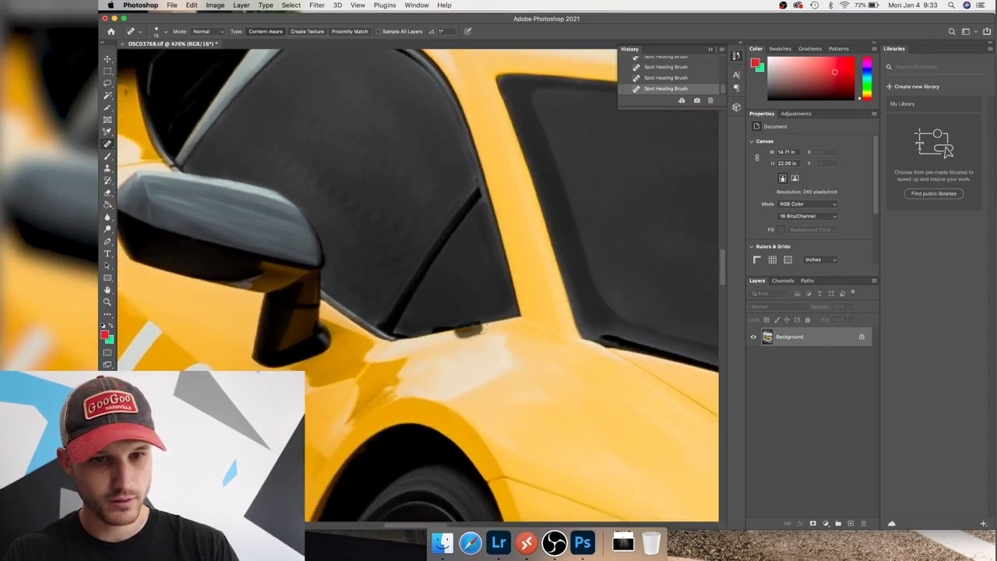
Step: Enlarge the healing brush and remove the dark blotches from the yellow bodywork beside the front wheel arch
key(])
drag(396, 380, 385, 394)
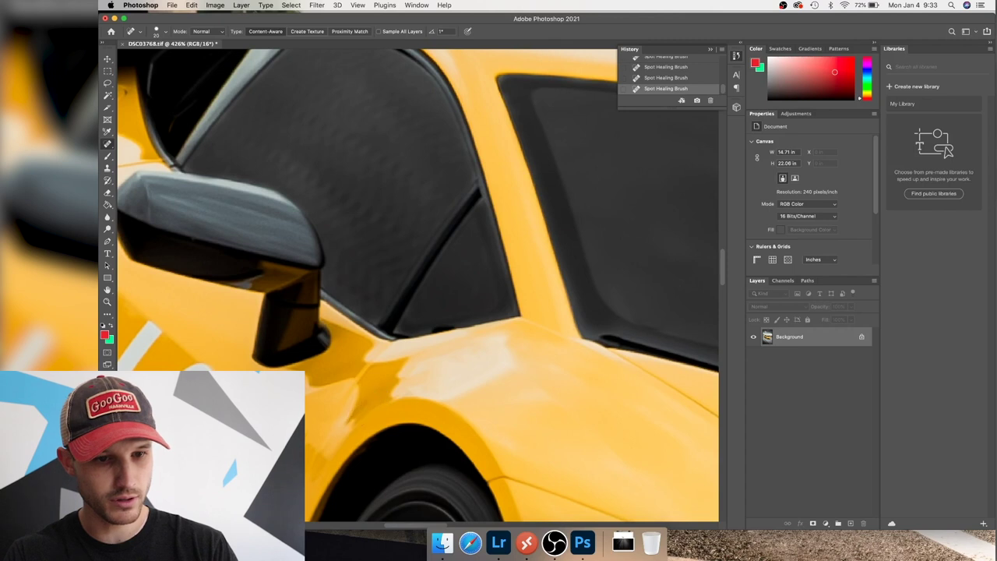
key(])
drag(307, 443, 316, 452)
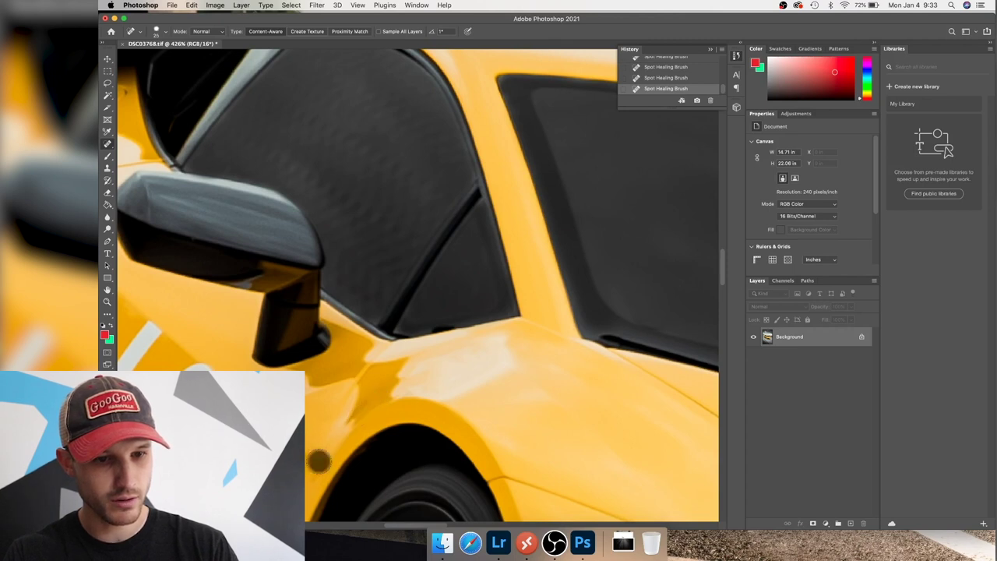
click(357, 416)
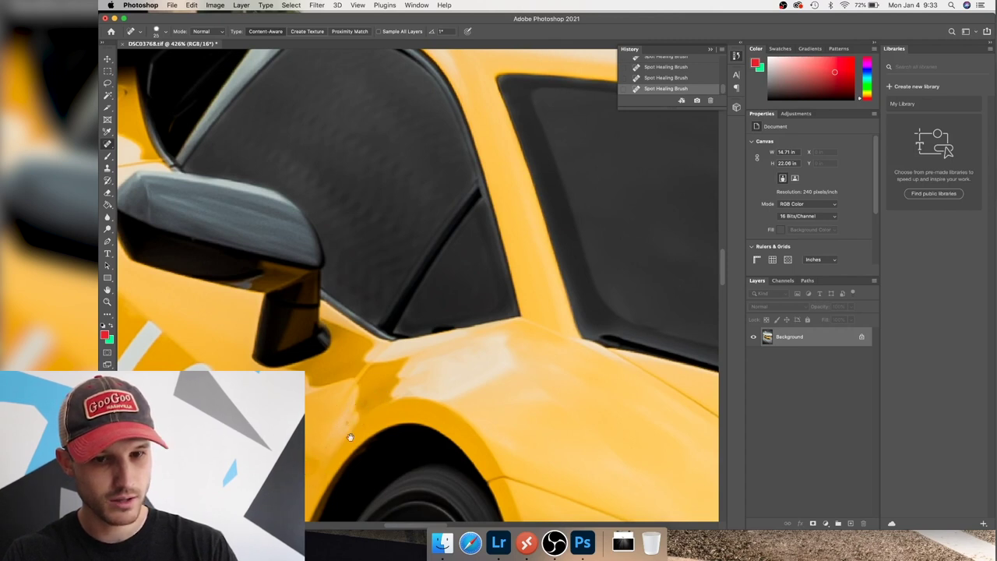
Step: Heal the small mark on the yellow front fender between the race number and the front wheel arch
drag(342, 461, 329, 298)
drag(280, 420, 452, 311)
scroll(452, 311, up, 5)
scroll(451, 311, left, 3)
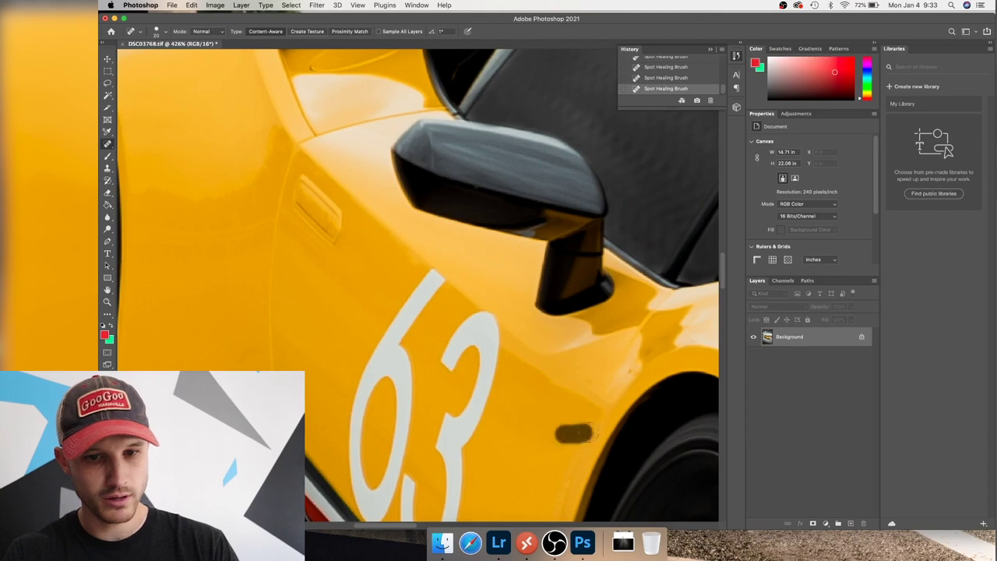
drag(540, 436, 351, 272)
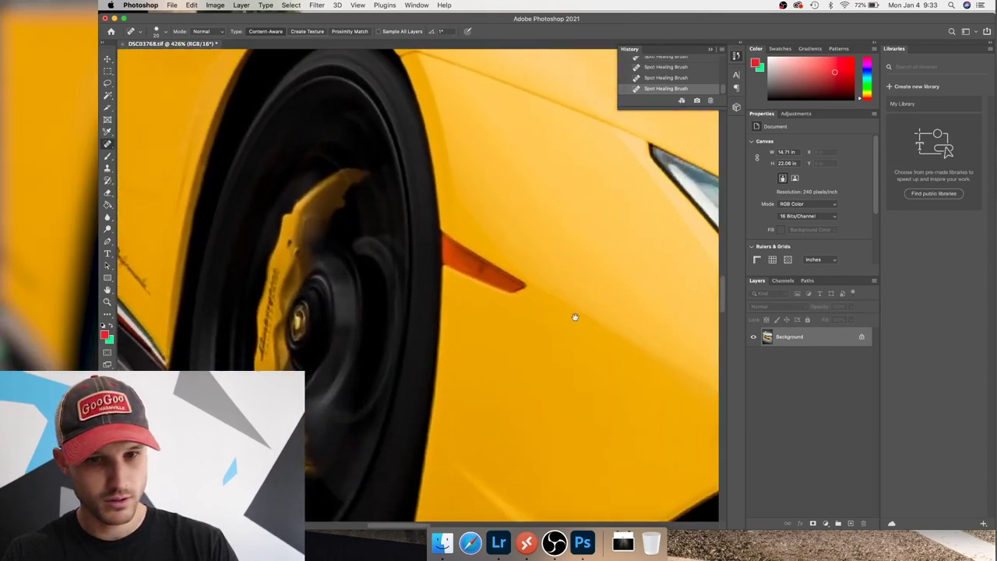
Step: Remove the oval Las Vegas sticker from the hood with an enlarged Spot Healing Brush and clean up the leftover marks
drag(574, 316, 480, 238)
scroll(539, 302, right, 15)
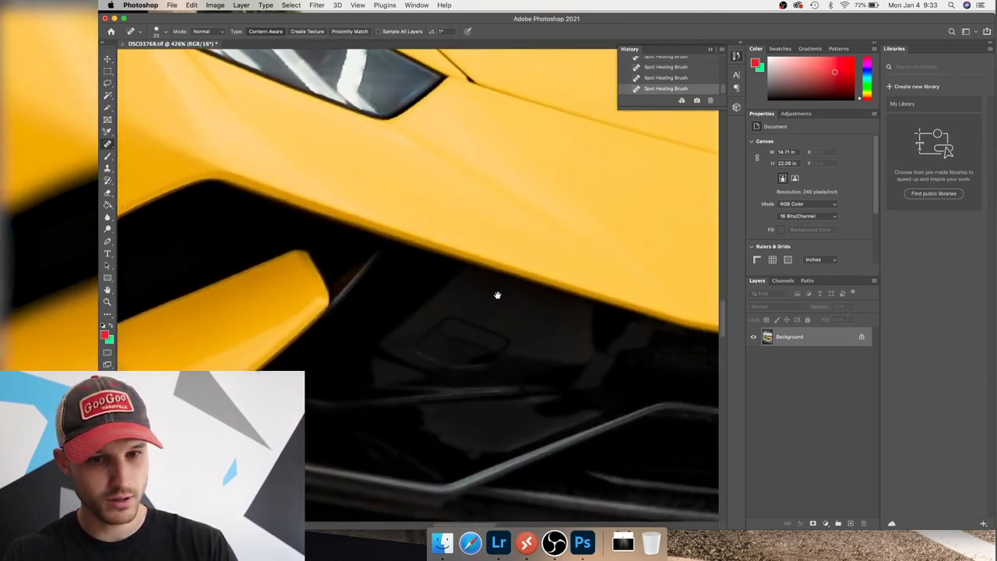
scroll(514, 243, right, 15)
scroll(514, 243, up, 5)
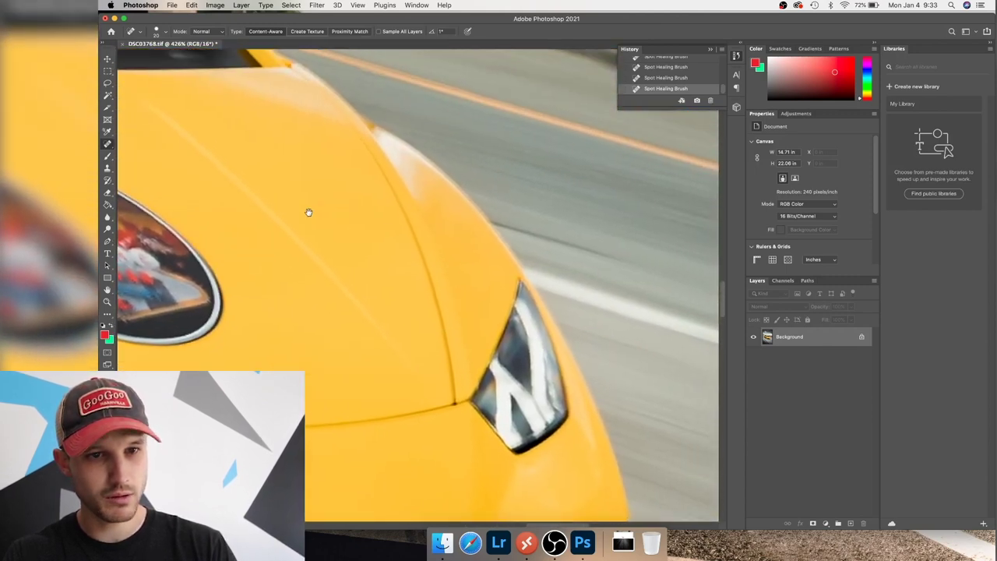
drag(309, 212, 572, 254)
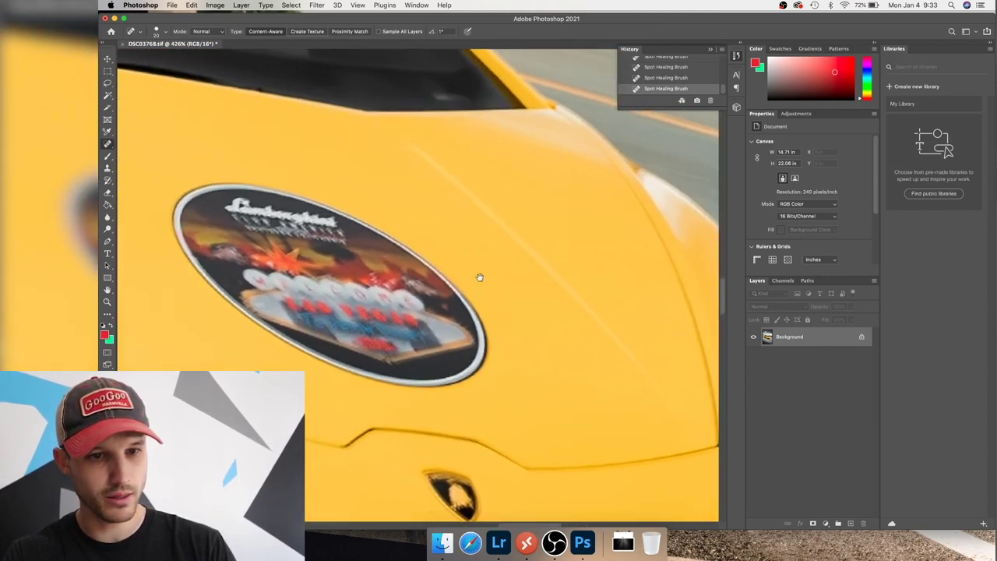
drag(480, 277, 536, 283)
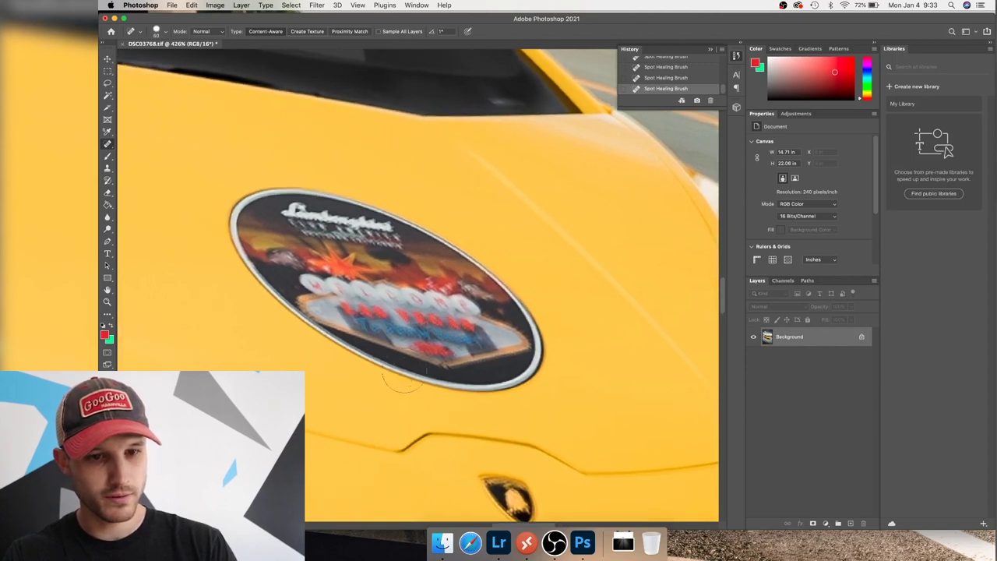
mouse_move(437, 382)
mouse_down()
mouse_move(516, 357)
mouse_move(491, 311)
mouse_move(438, 260)
mouse_move(351, 229)
mouse_move(257, 227)
mouse_move(258, 217)
mouse_move(265, 238)
mouse_move(377, 324)
mouse_move(409, 338)
mouse_move(403, 297)
mouse_move(426, 314)
mouse_move(374, 324)
mouse_up()
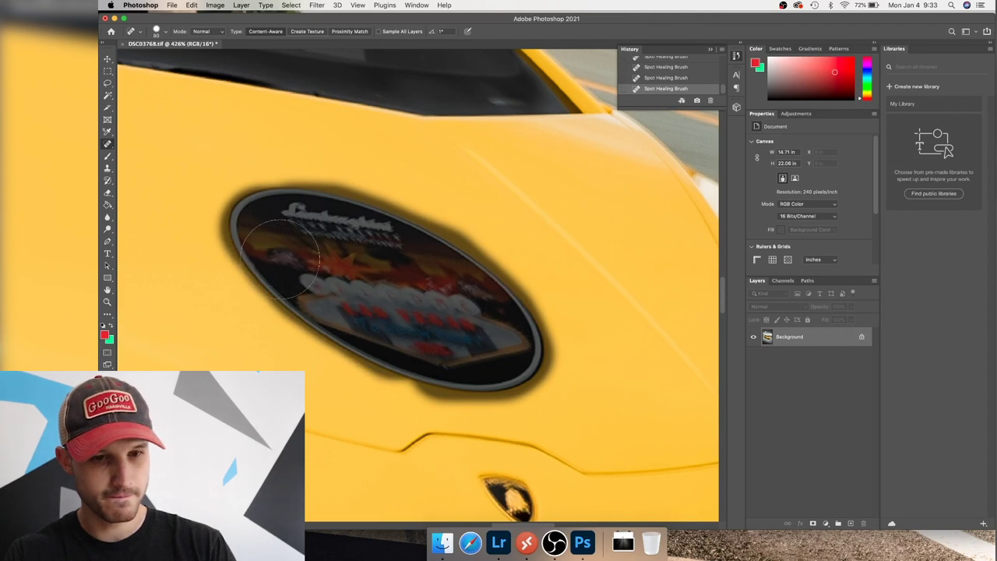
click(411, 350)
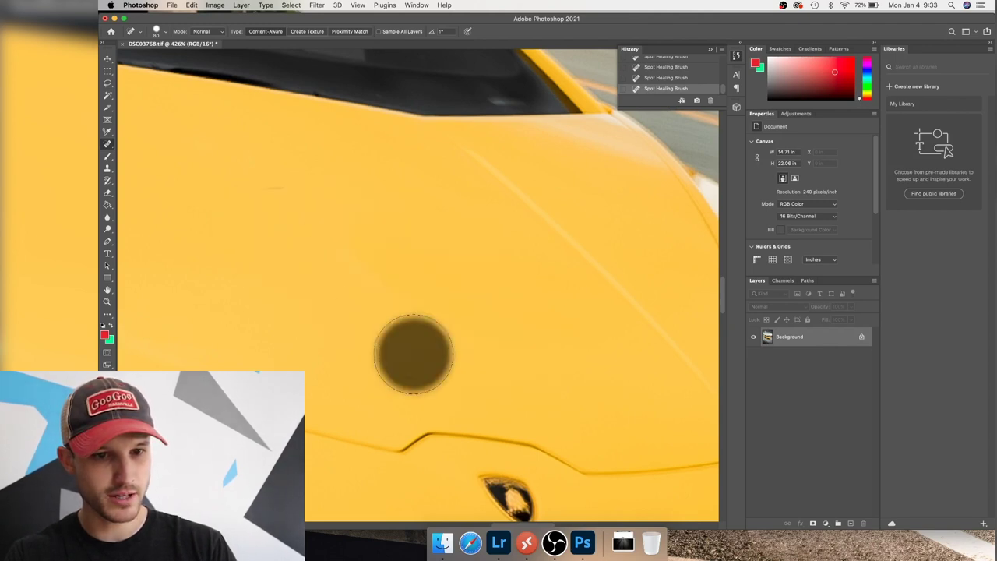
click(273, 195)
click(355, 266)
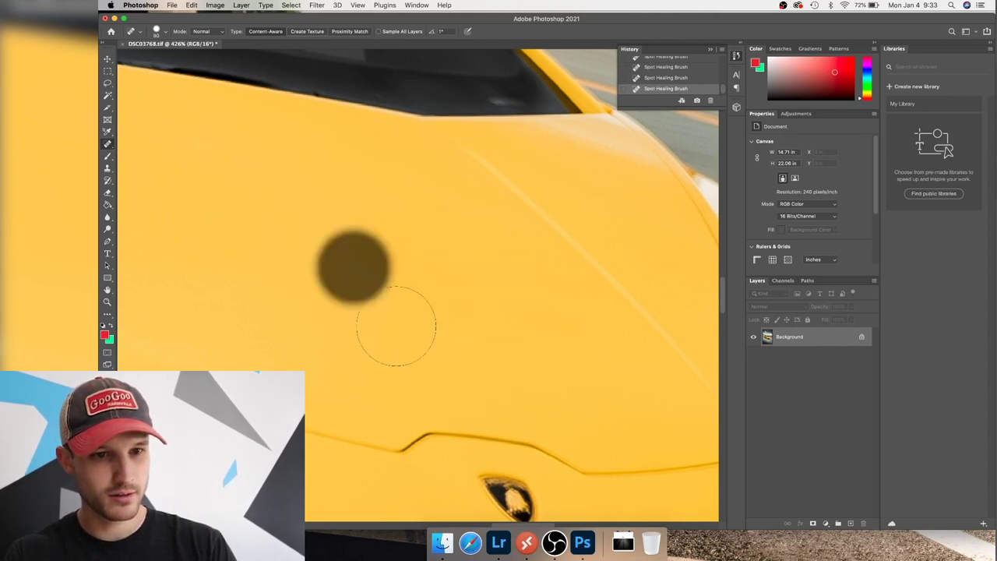
Step: Heal the light reflection in the lower corner of the windshield nearest the highway with a smaller healing brush
mouse_move(431, 253)
mouse_down()
mouse_move(598, 396)
mouse_move(407, 360)
mouse_up()
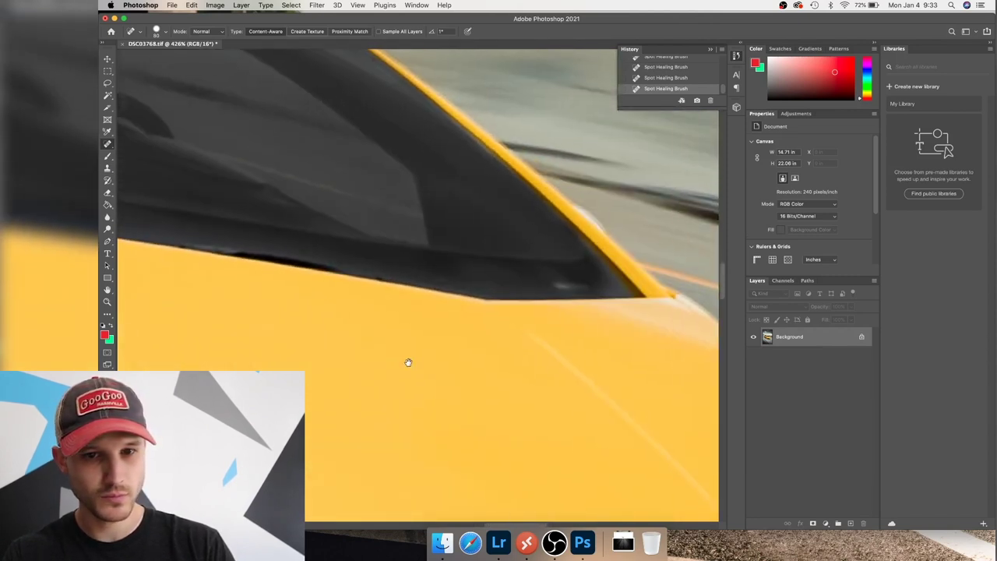
click(554, 278)
click(581, 287)
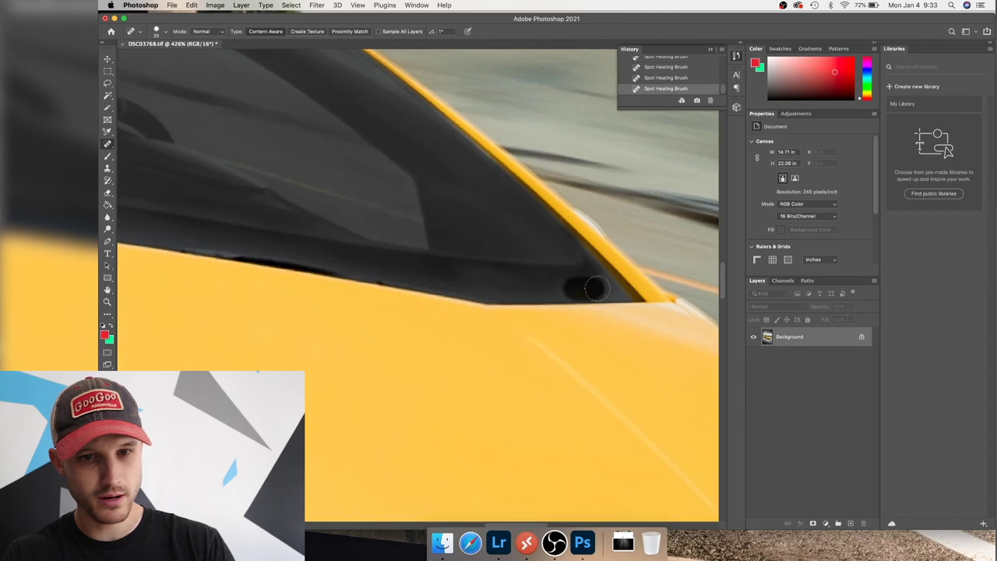
click(571, 289)
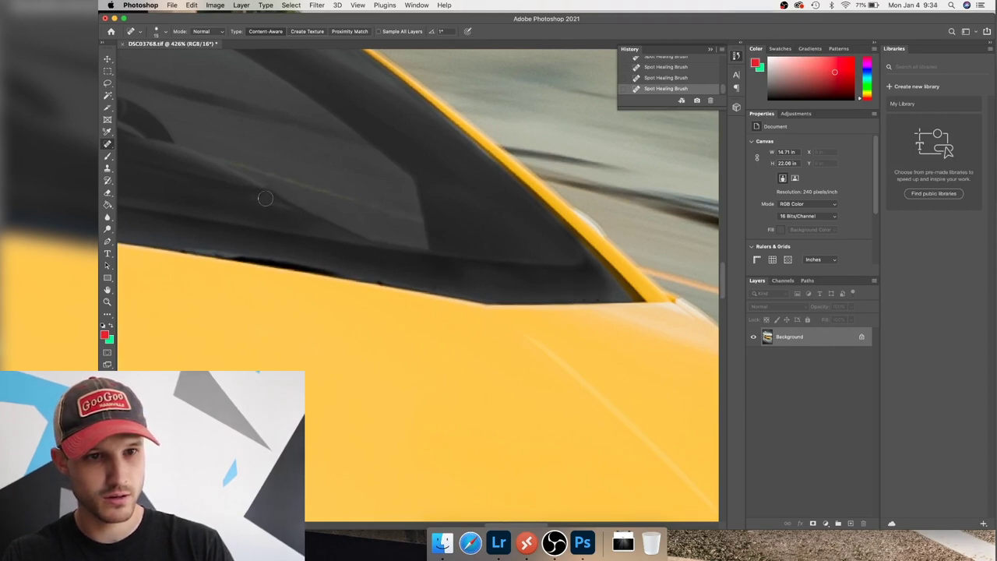
Step: Remove the thin diagonal line running across the windshield glass with the Spot Healing Brush
drag(264, 172, 369, 192)
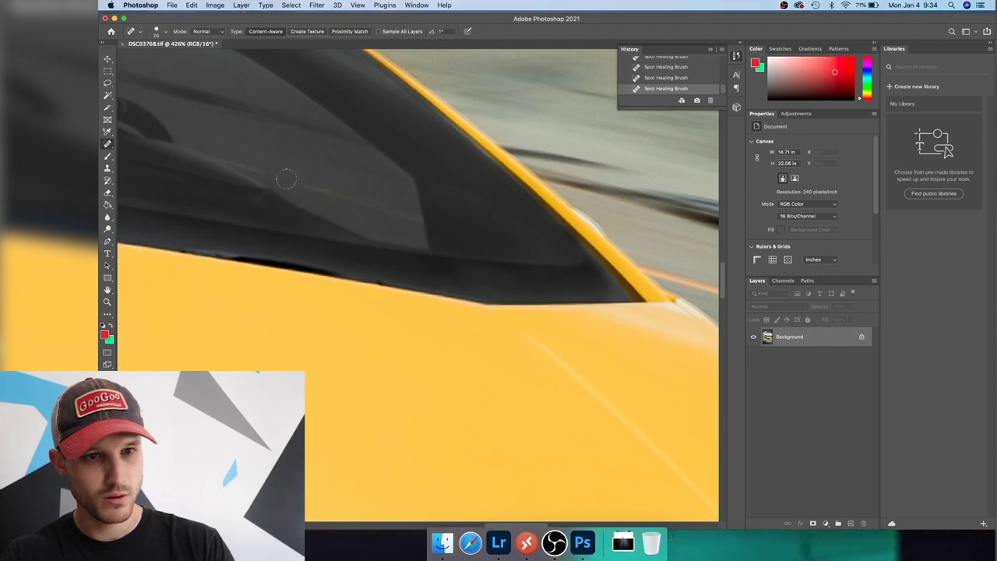
drag(285, 176, 424, 216)
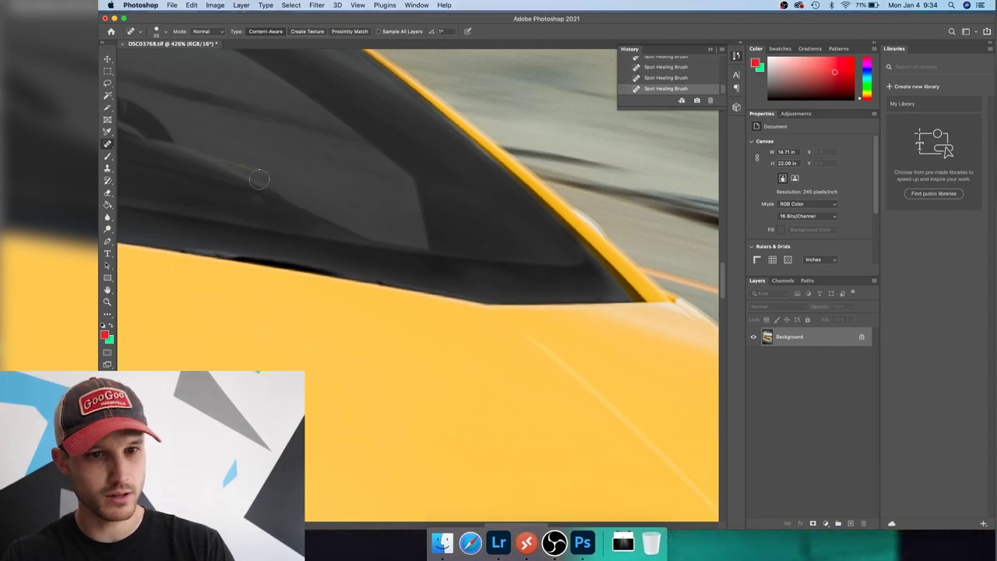
drag(251, 162, 204, 156)
Step: Remove the small building on the dark ridge below the distant mountains with the Spot Healing Brush
scroll(400, 167, right, 5)
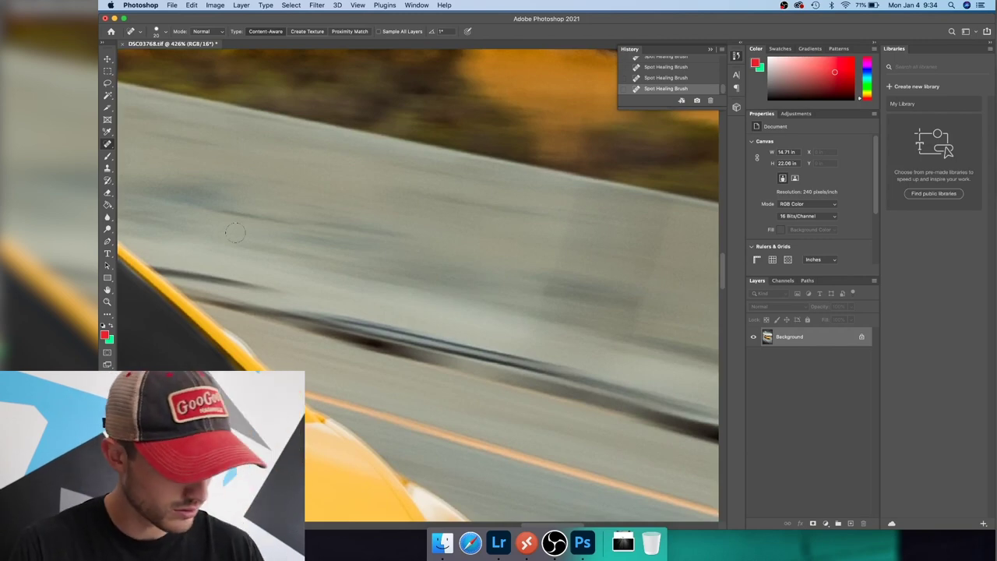
scroll(460, 209, down, 5)
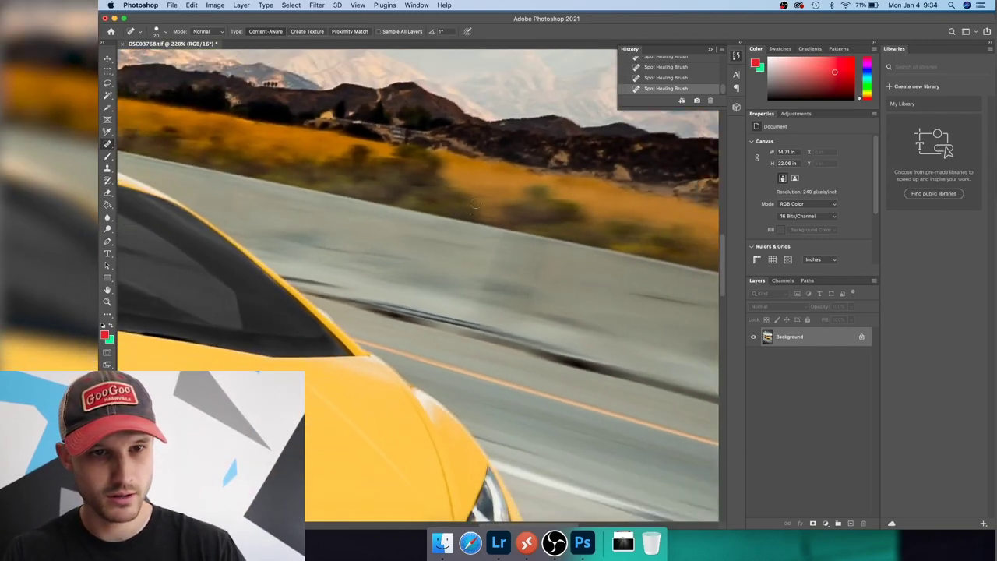
scroll(429, 181, up, 5)
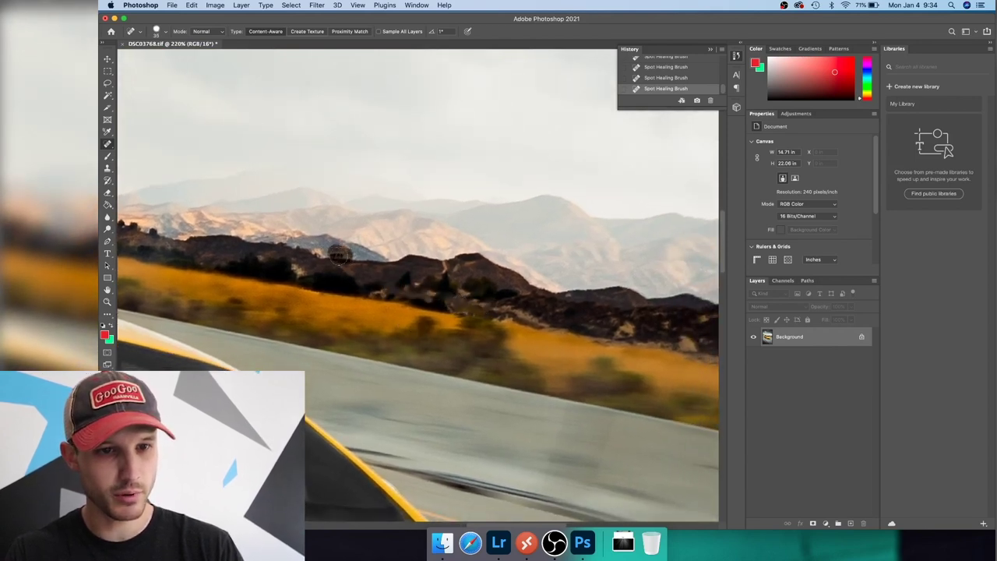
Step: Heal the dark streaks on the concrete barrier near the edge of the photo ahead of the car
drag(621, 340, 337, 280)
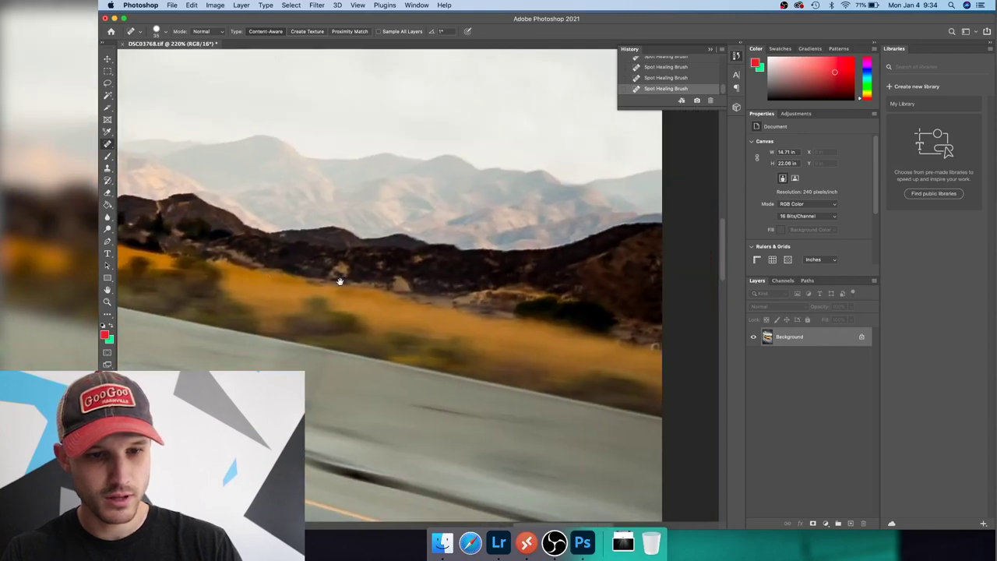
drag(339, 280, 396, 218)
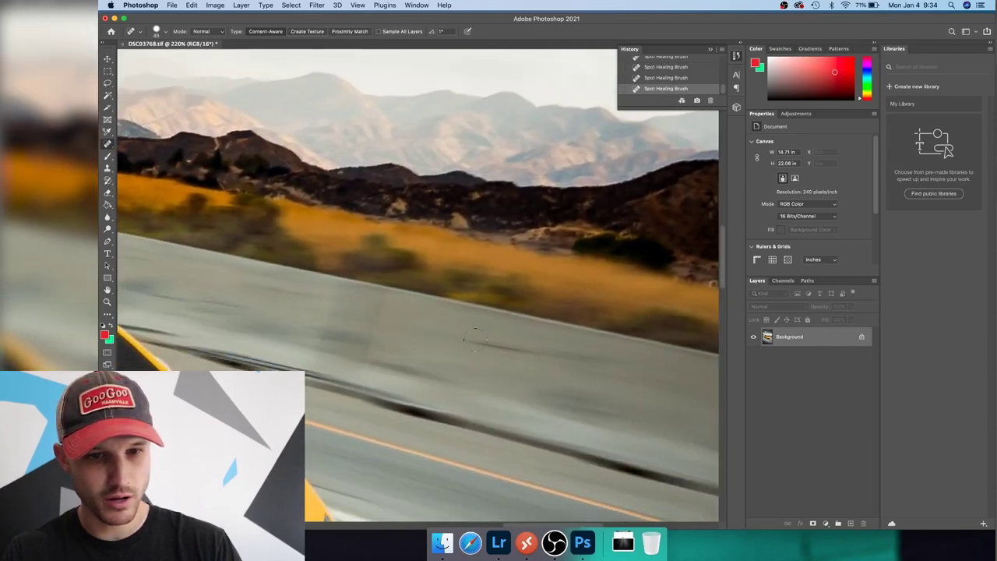
drag(474, 339, 606, 362)
click(558, 353)
drag(566, 410, 609, 410)
drag(521, 349, 537, 349)
Step: Heal the dark streaks on the stretch of concrete barrier beside the car's windshield
drag(350, 330, 589, 397)
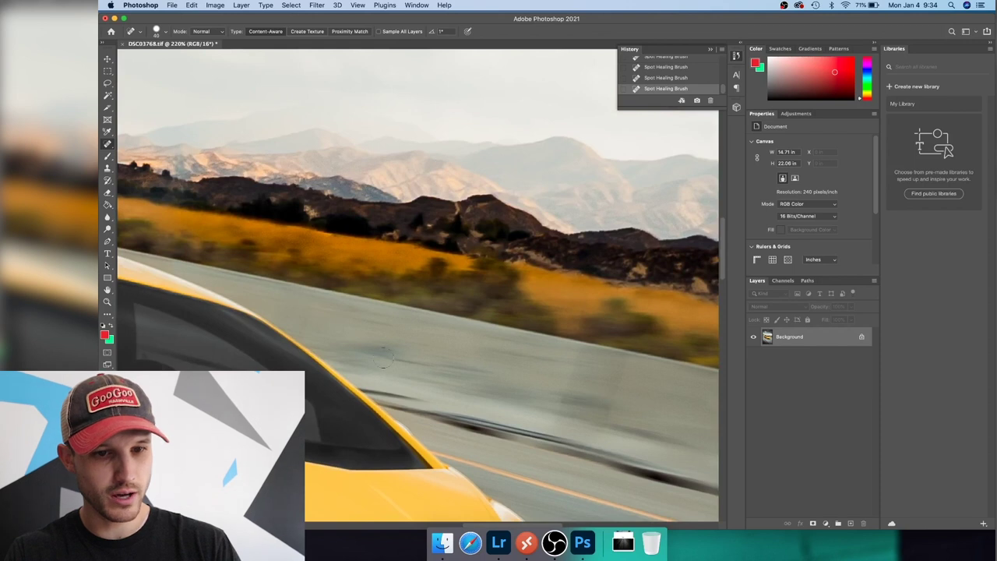
drag(382, 354, 448, 356)
drag(343, 340, 355, 341)
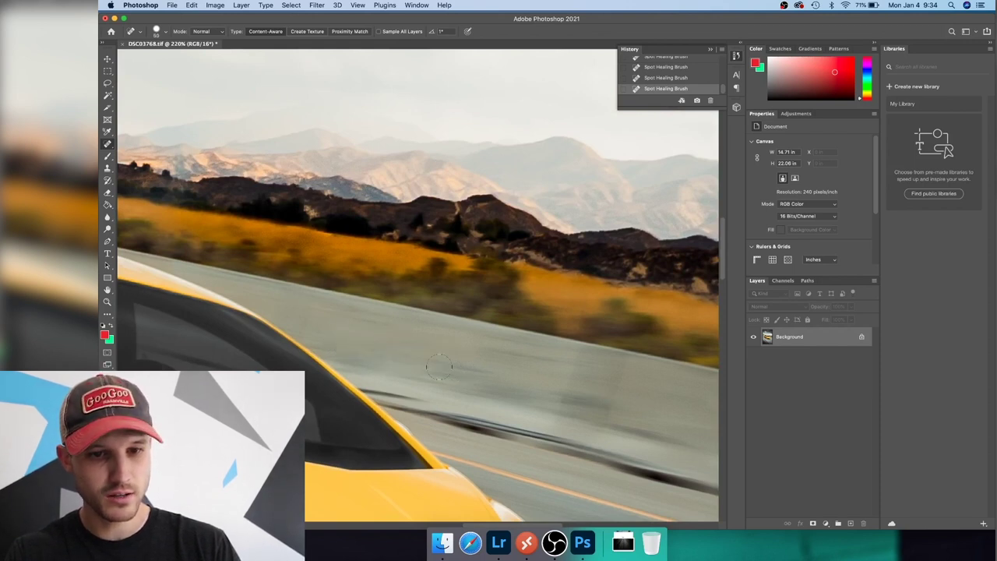
drag(438, 366, 545, 360)
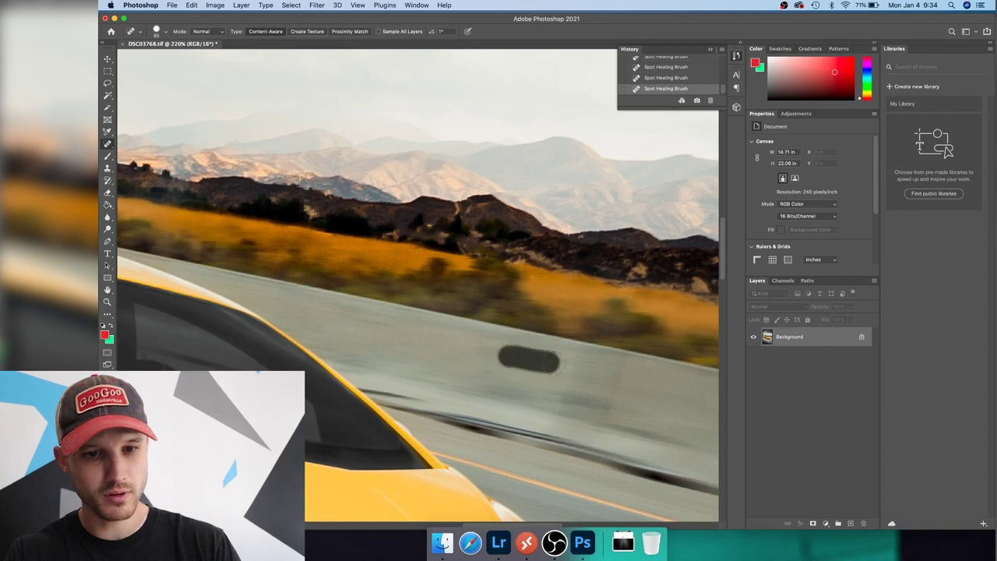
click(489, 369)
click(493, 351)
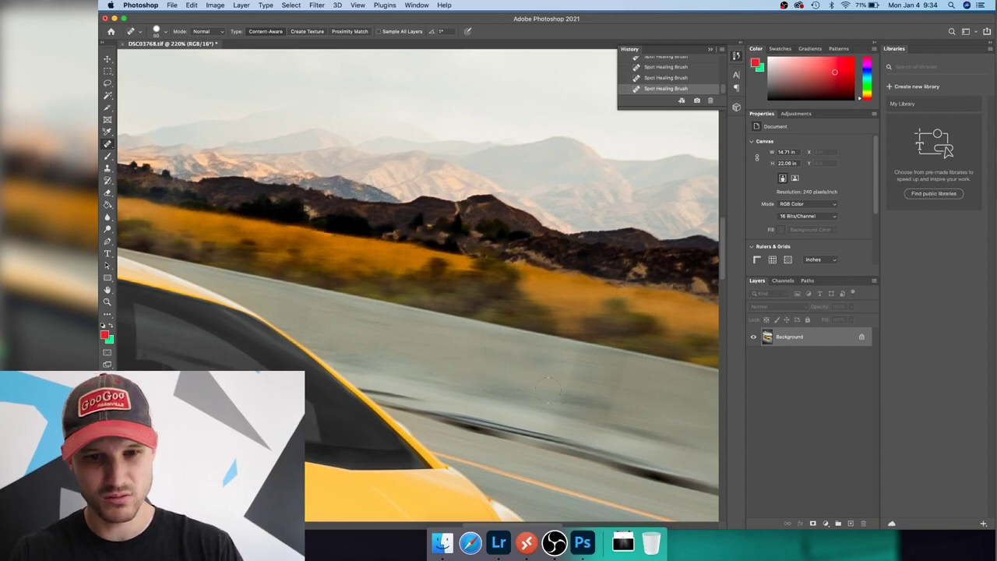
Step: Clean up the remaining dark smudges and uneven patches along the middle of the concrete barrier
drag(567, 398, 599, 403)
drag(522, 359, 547, 359)
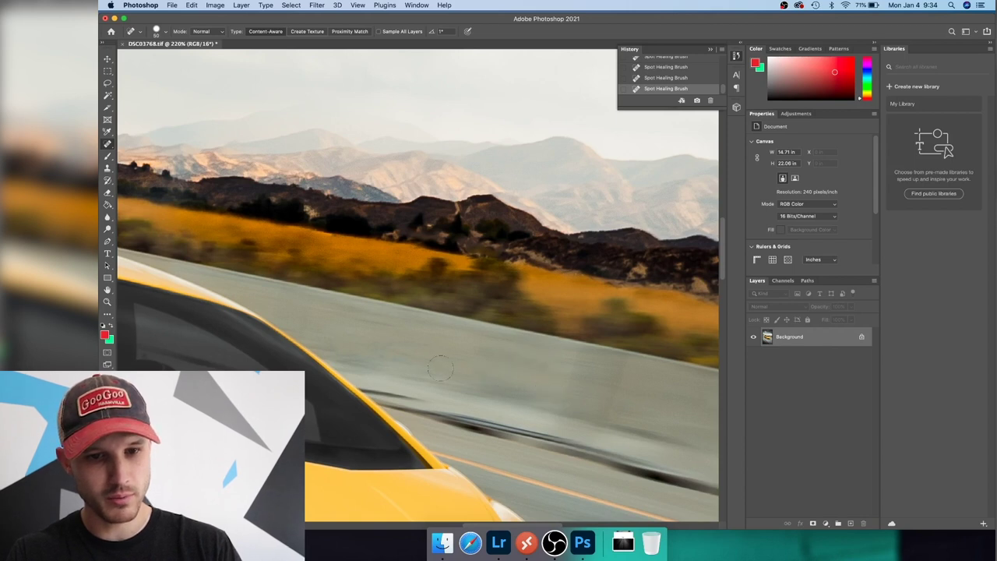
drag(440, 365, 366, 337)
click(491, 373)
click(423, 369)
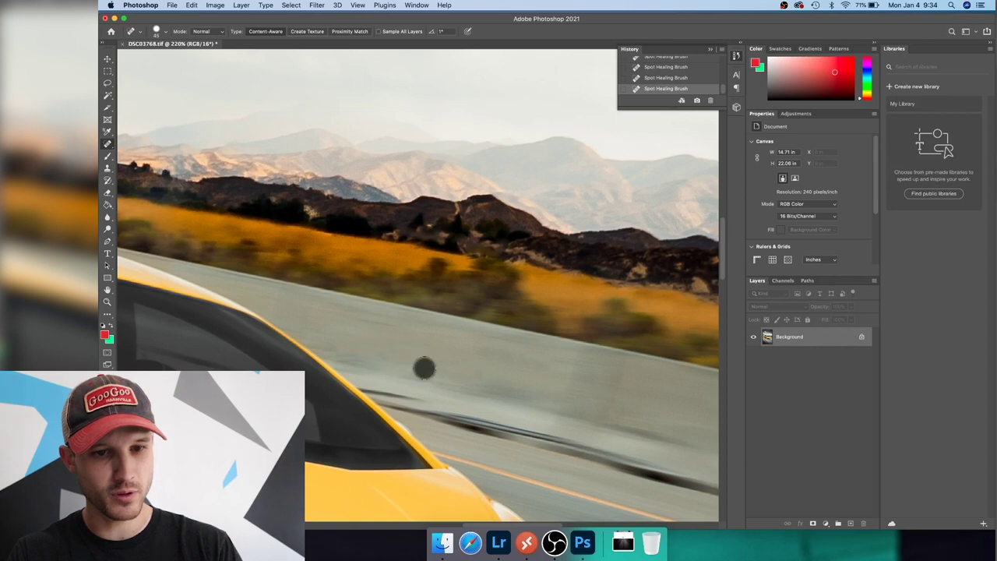
mouse_move(425, 350)
mouse_down()
mouse_move(394, 337)
mouse_move(411, 350)
mouse_up()
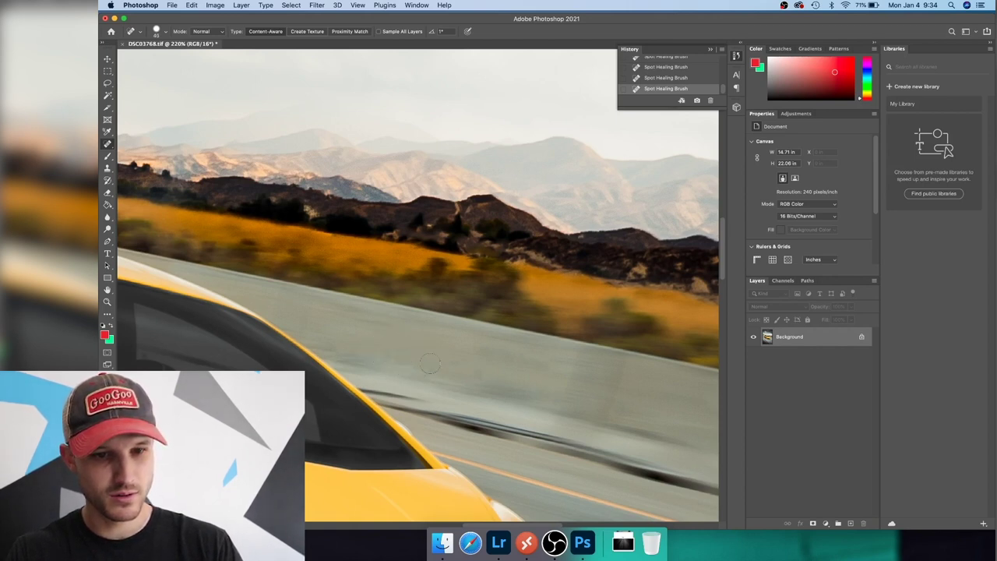
Step: Enlarge the healing brush and remove the white car above the concrete barrier behind the Lamborghini
mouse_move(303, 296)
mouse_down()
mouse_move(538, 285)
mouse_move(576, 261)
mouse_move(610, 371)
mouse_up()
key(bracketright)
drag(510, 238, 590, 254)
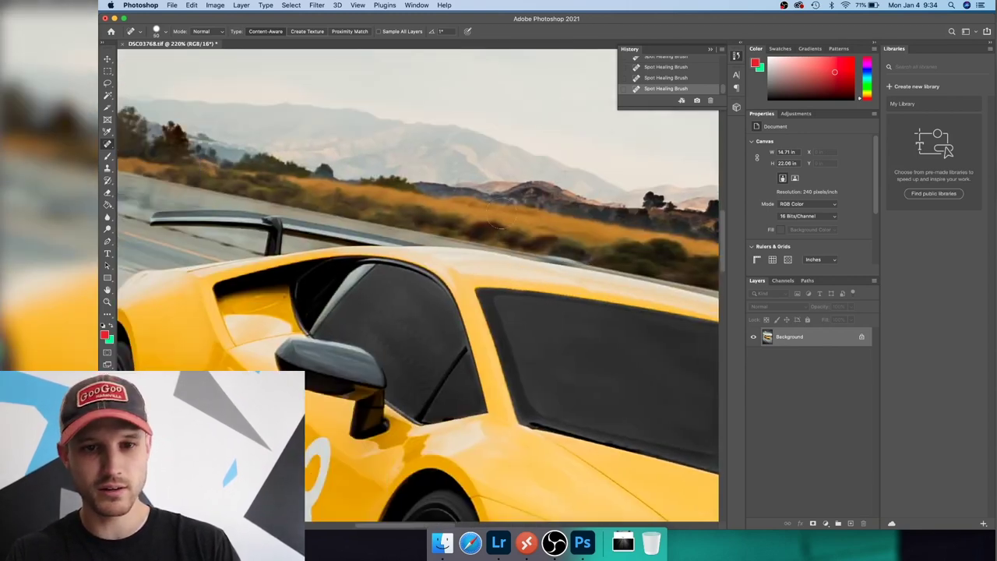
drag(436, 222, 641, 267)
drag(360, 184, 546, 245)
scroll(546, 244, up, 3)
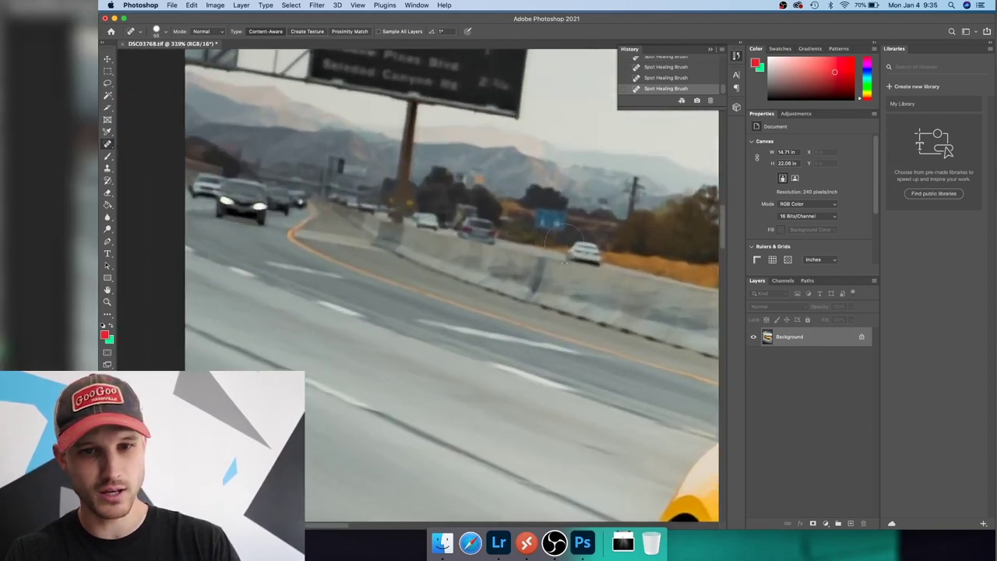
click(575, 251)
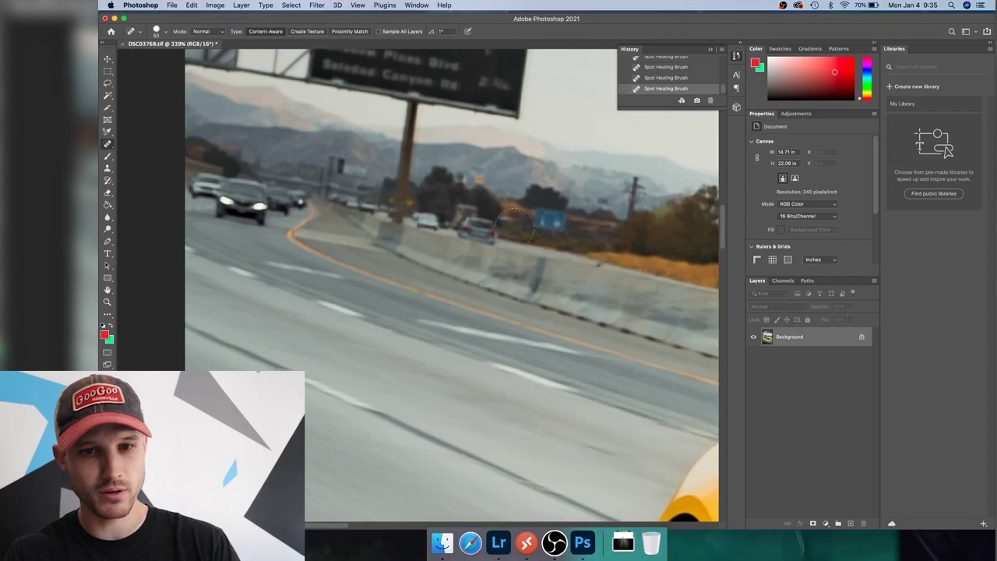
click(594, 254)
Step: Remove the two remaining cars behind the barrier beside the highway sign's post and heal the leftover traces
drag(485, 226, 455, 225)
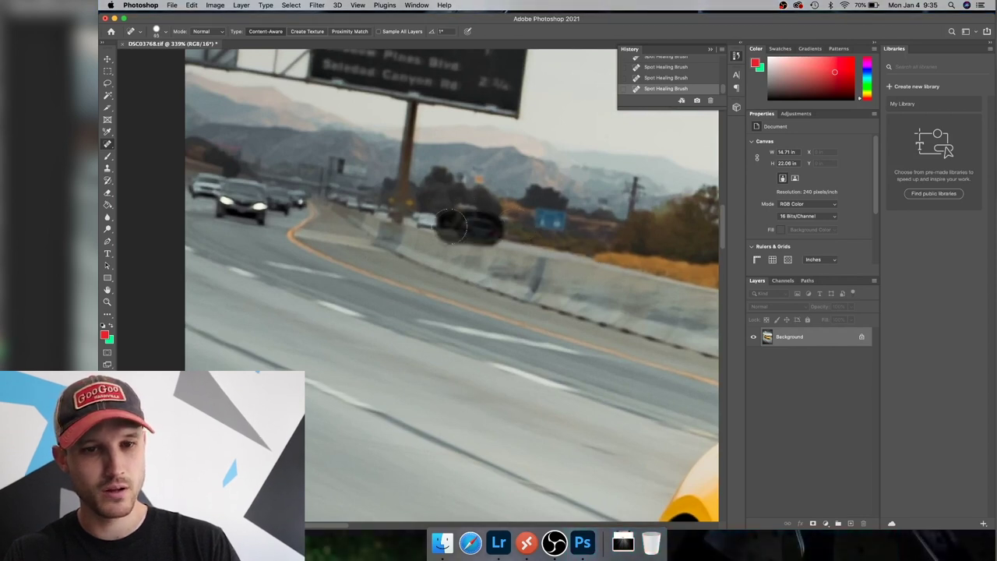
click(434, 221)
click(425, 216)
click(491, 230)
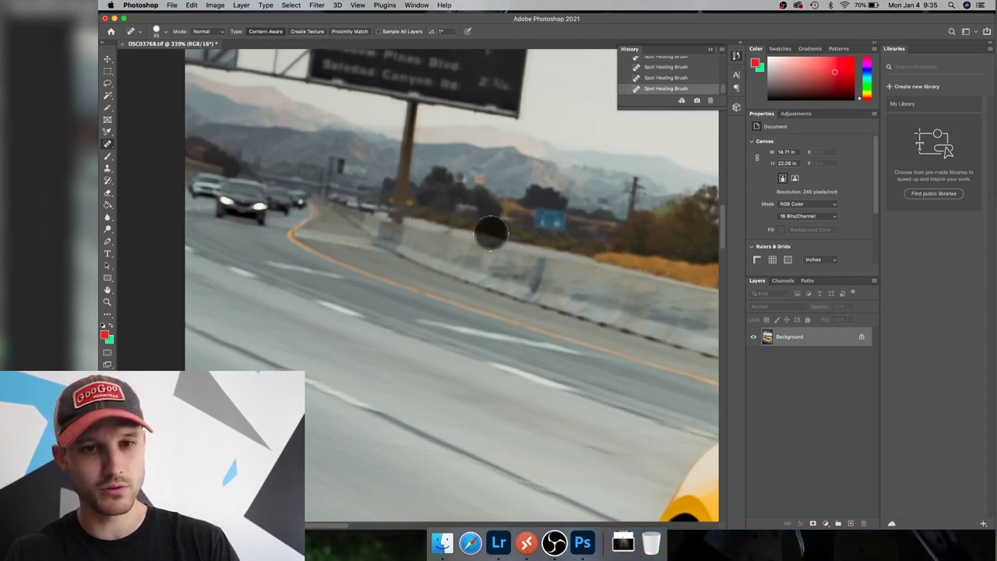
click(448, 222)
Step: Remove the blue road sign and the light spots among the trees behind the barrier
click(467, 178)
click(556, 224)
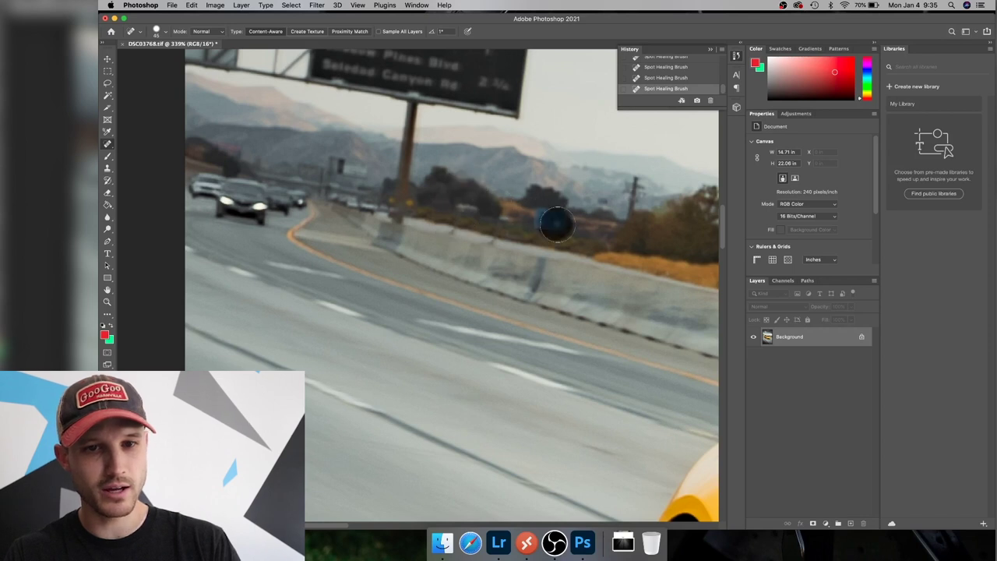
click(535, 215)
click(484, 207)
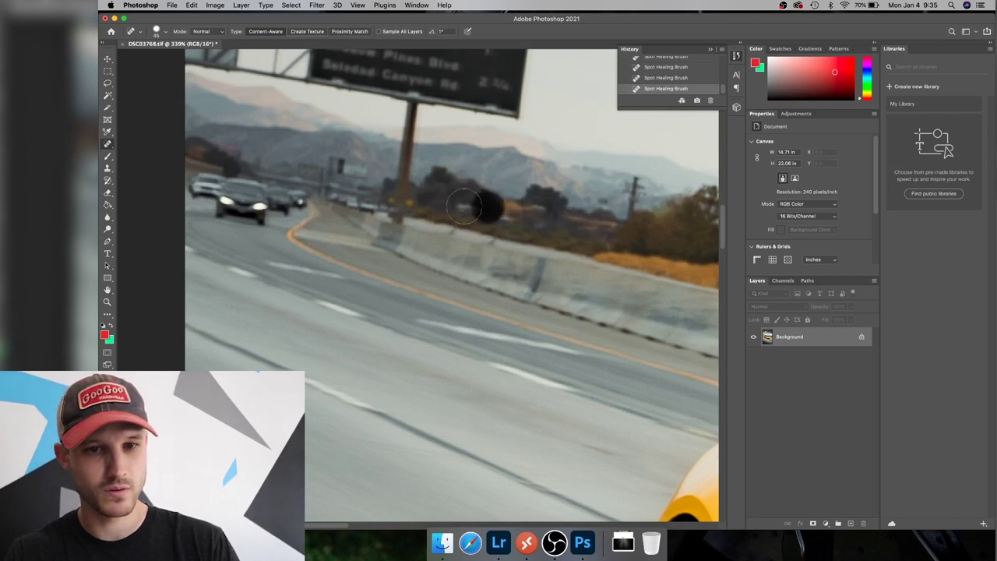
click(506, 213)
Step: Remove the utility pole beside the trees and the small distant sign behind the highway sign's post
click(555, 214)
click(596, 207)
drag(634, 180, 634, 209)
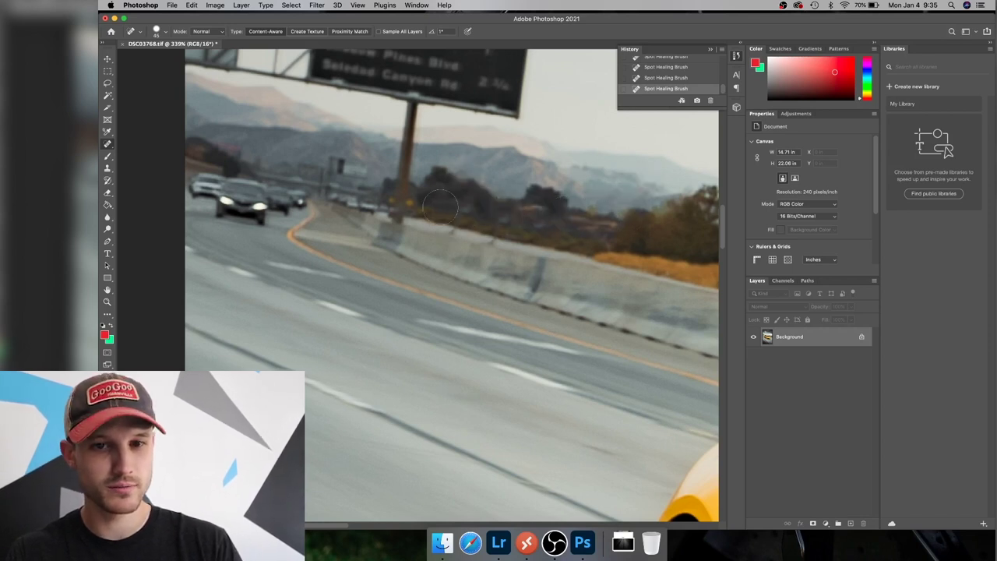
click(352, 169)
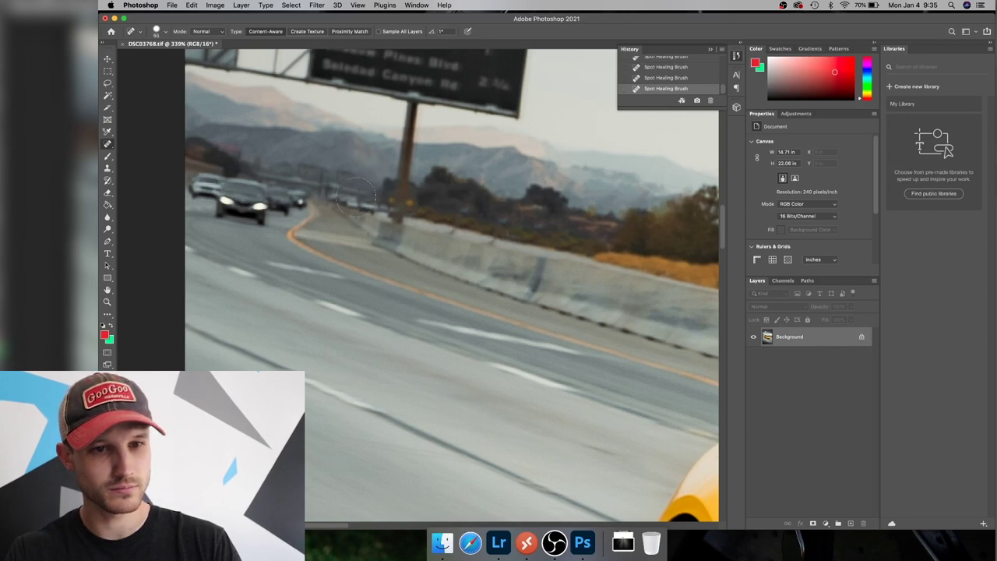
Step: Remove the oncoming cars and the distant traffic from the far highway bend with the spot healing brush
mouse_move(377, 204)
mouse_down()
mouse_move(325, 186)
mouse_move(199, 191)
mouse_move(290, 204)
mouse_move(201, 185)
mouse_move(230, 186)
mouse_up()
click(247, 194)
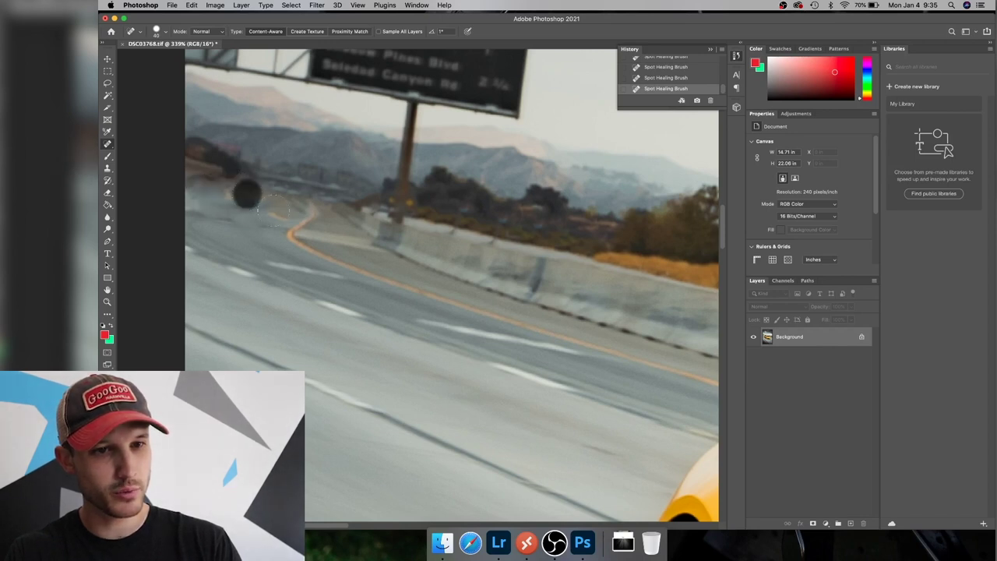
mouse_move(284, 213)
mouse_down()
mouse_move(227, 212)
mouse_move(254, 203)
mouse_move(262, 185)
mouse_move(264, 218)
mouse_up()
Step: Shrink the healing brush and heal the smudges left on the asphalt where the oncoming cars were
key(bracketleft)
key(bracketleft)
key(bracketleft)
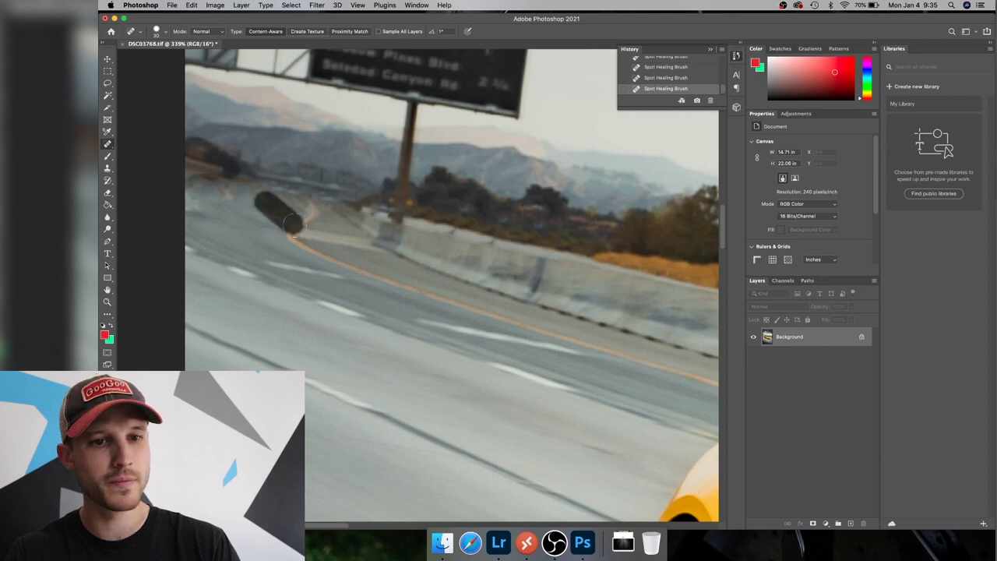
click(260, 197)
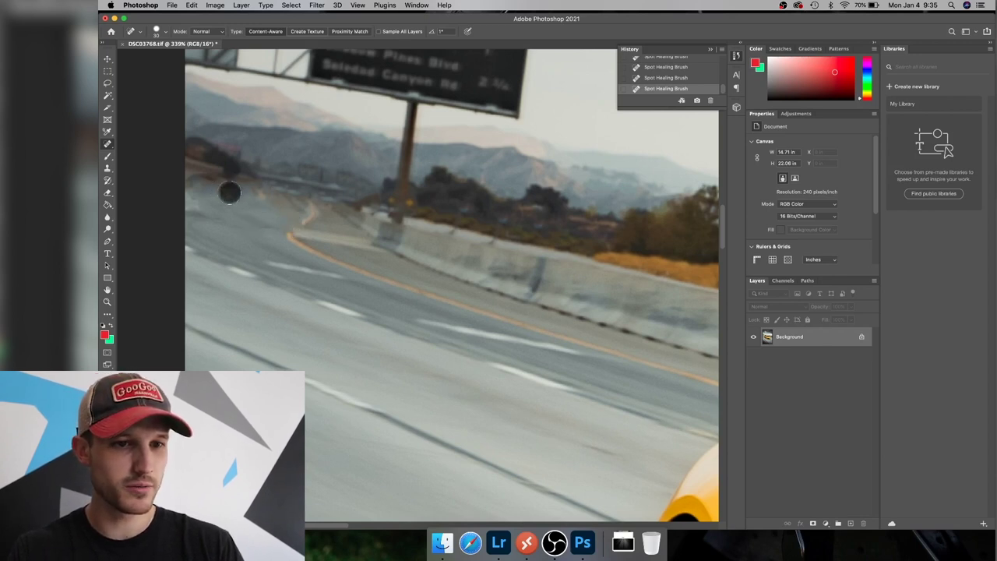
drag(217, 190, 178, 189)
click(196, 202)
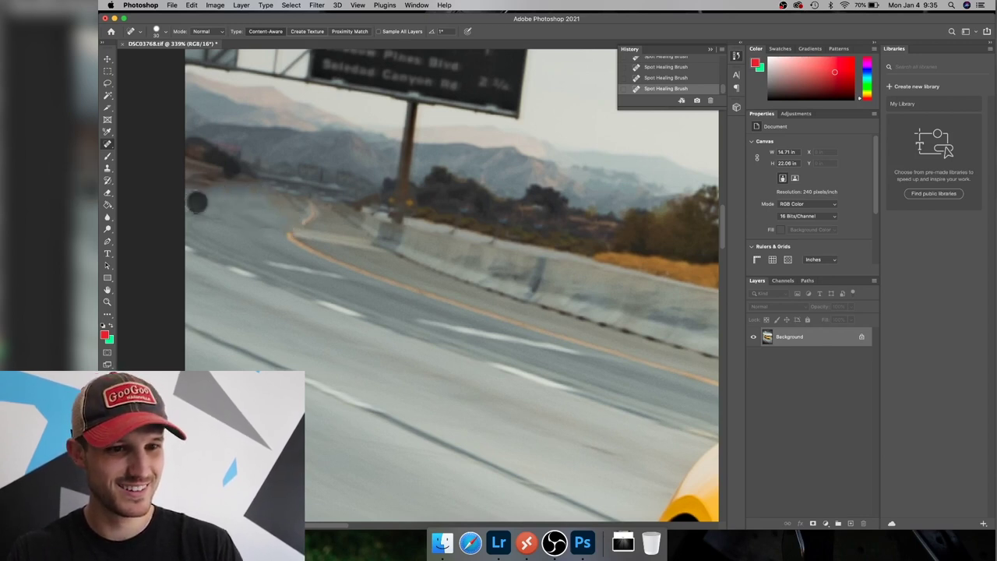
click(251, 210)
click(278, 224)
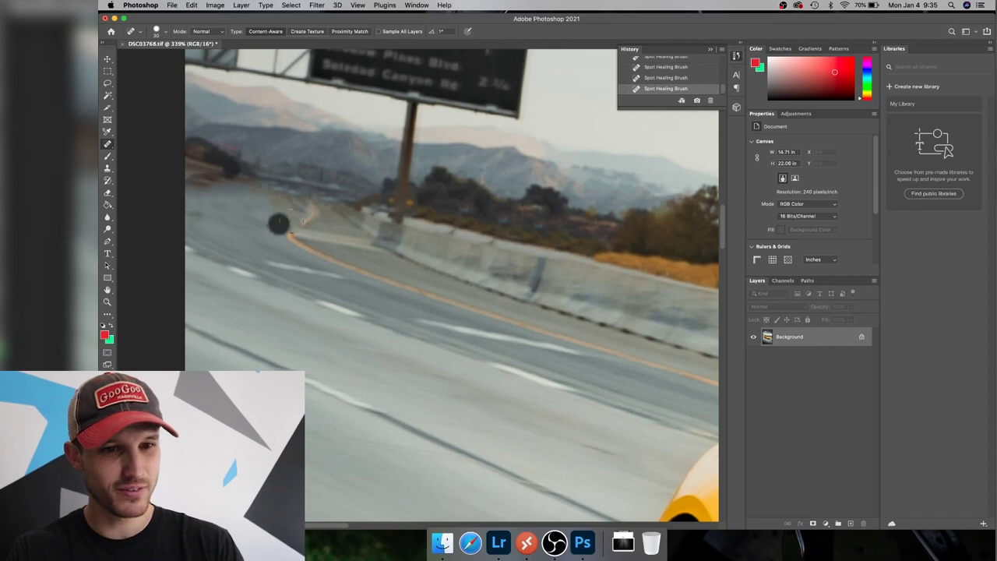
Step: Remove the broken far end of the orange edge line and heal the blotches around it on the road bend
click(292, 225)
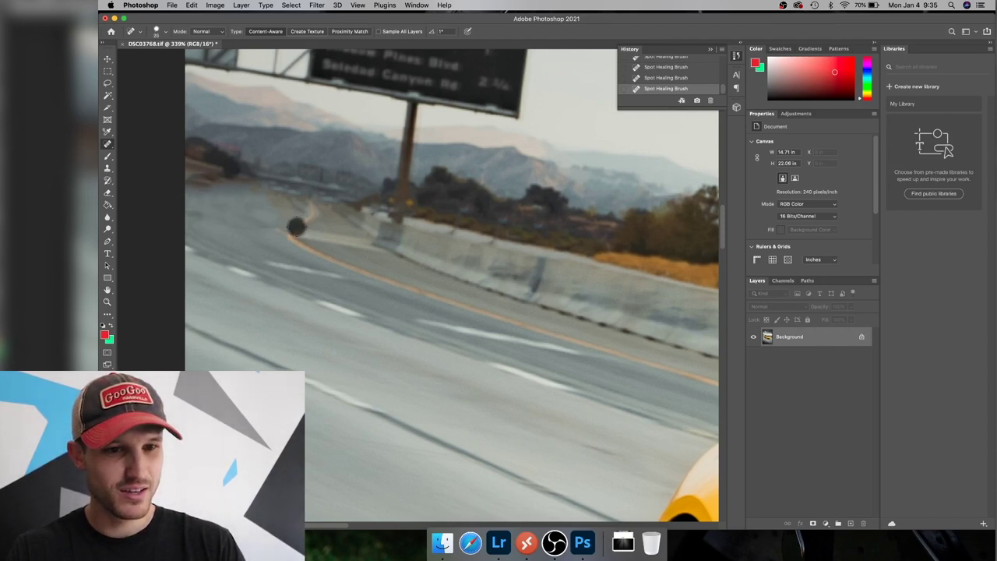
drag(292, 227, 307, 213)
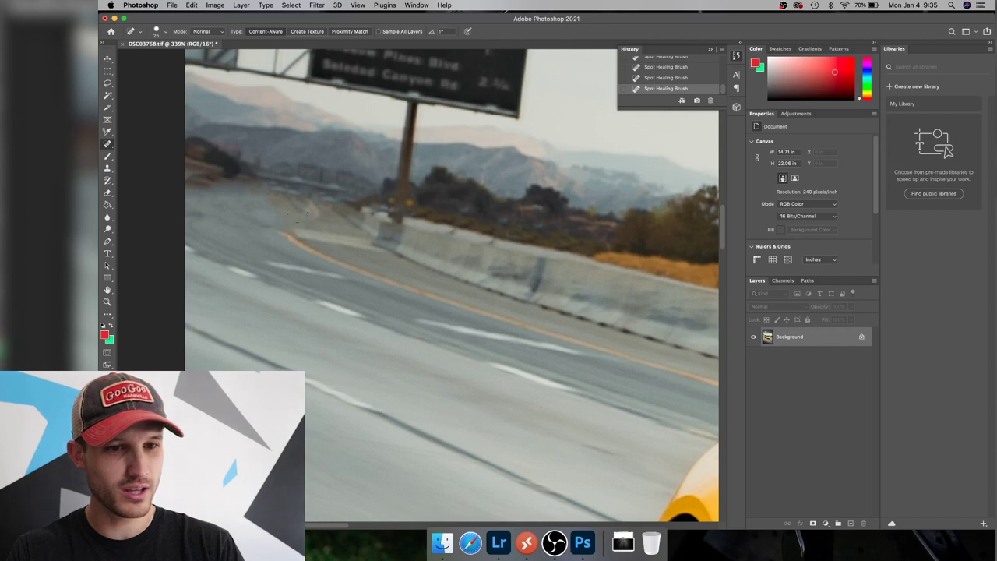
click(309, 213)
click(296, 200)
click(269, 200)
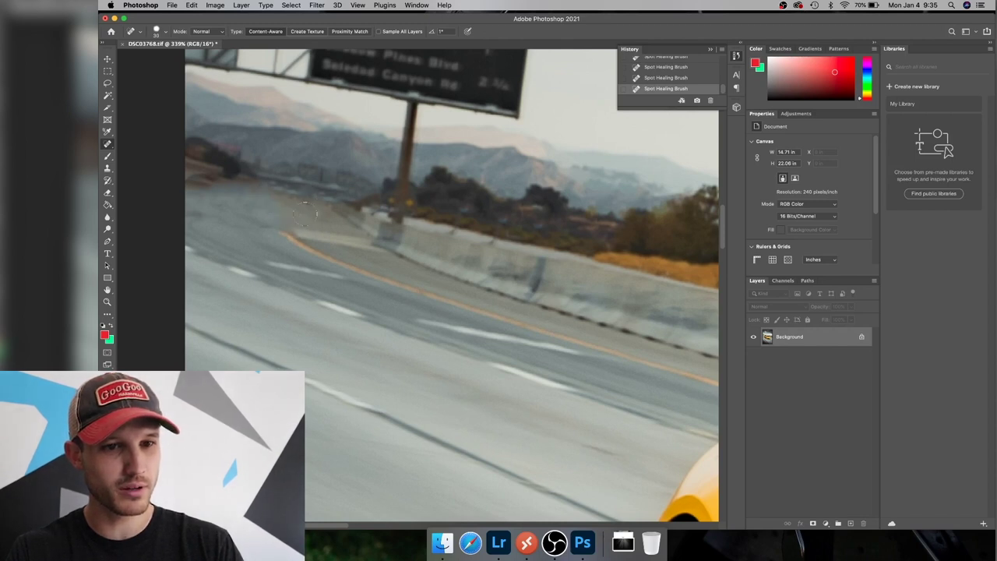
click(313, 204)
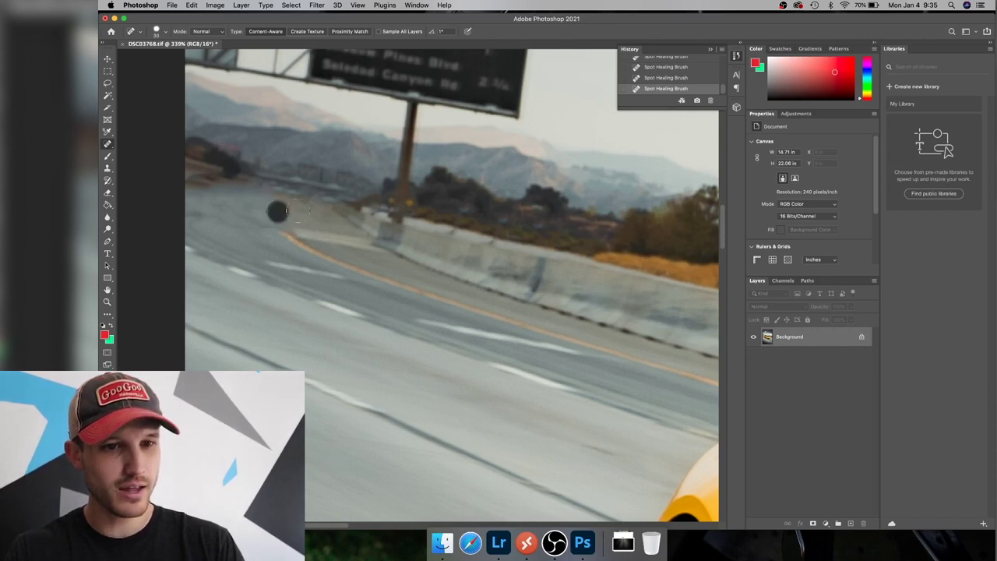
click(238, 207)
drag(256, 205, 181, 216)
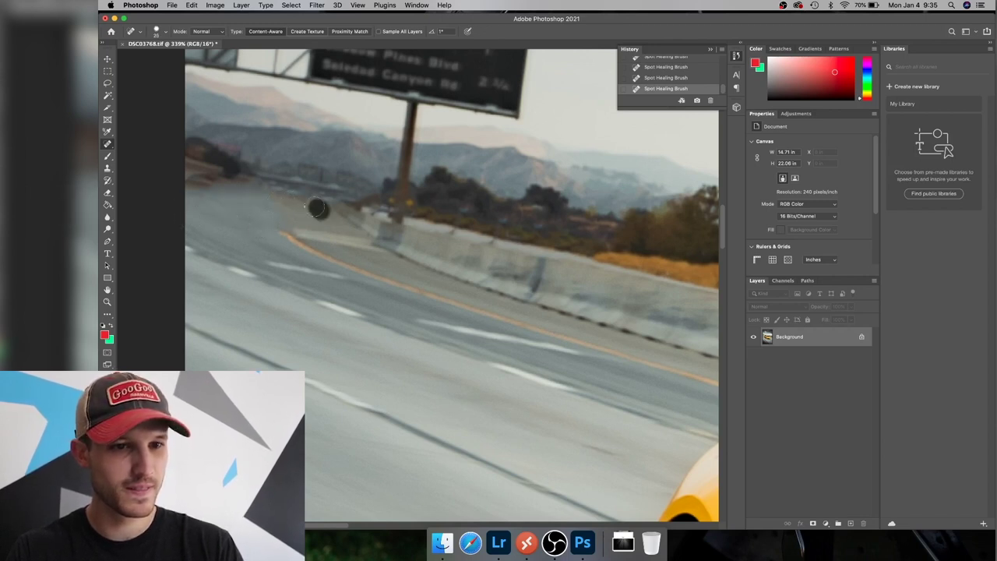
Step: Heal the dark stains along the face of the concrete barrier between the sign post and the car's rear wing
drag(303, 155, 256, 179)
key(bracketright)
mouse_move(435, 292)
mouse_down()
mouse_move(485, 302)
mouse_move(489, 293)
mouse_move(405, 283)
mouse_move(507, 317)
mouse_up()
mouse_move(457, 296)
mouse_down()
mouse_move(651, 348)
mouse_move(625, 339)
mouse_up()
click(485, 308)
key([)
mouse_move(660, 341)
mouse_down()
mouse_move(698, 357)
mouse_move(597, 335)
mouse_move(633, 335)
mouse_move(554, 329)
mouse_up()
Step: Enlarge the healing brush and even out the remaining blotches on the concrete barrier below the trees
key(])
click(634, 334)
click(600, 324)
click(591, 319)
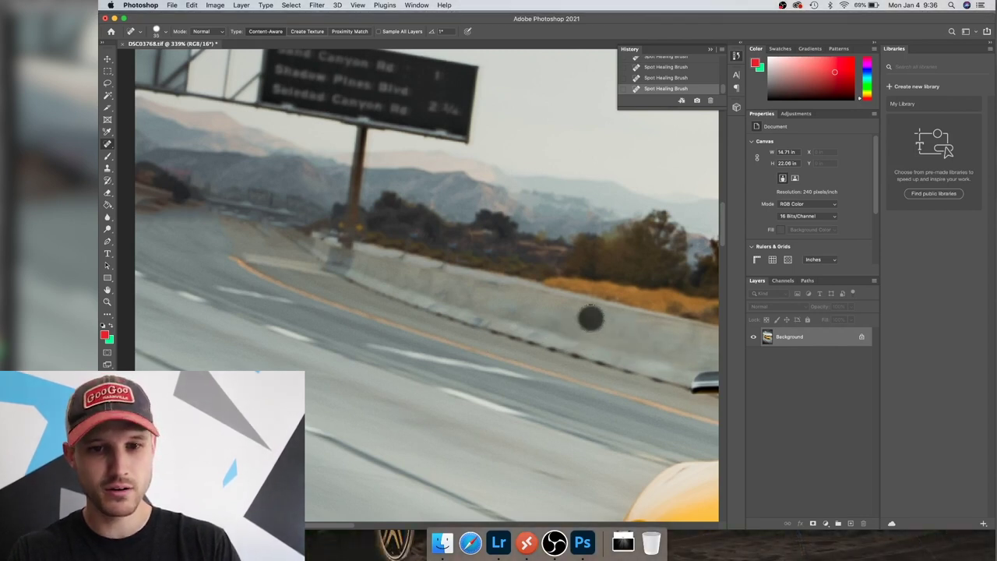
click(627, 338)
click(654, 345)
click(517, 310)
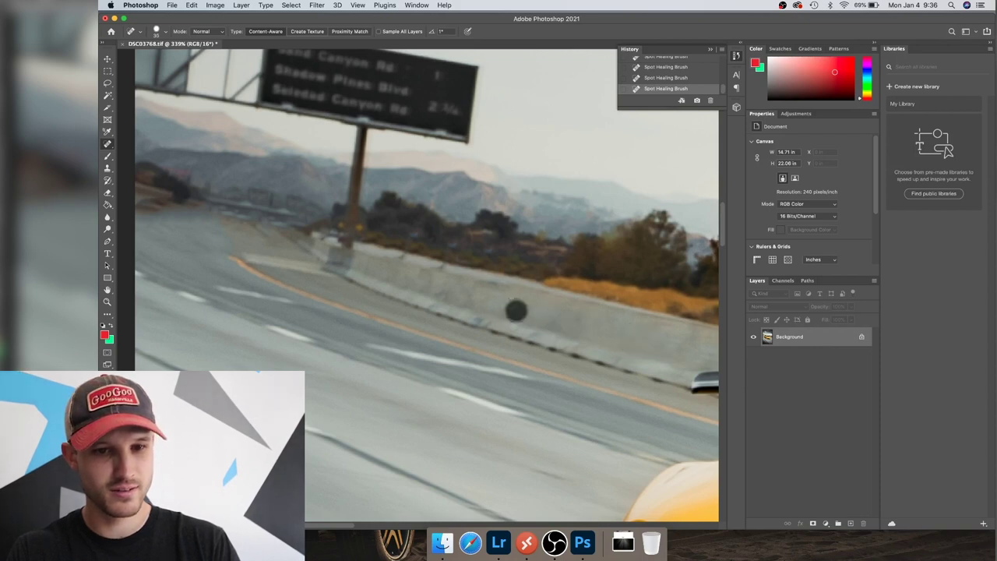
drag(473, 299, 447, 289)
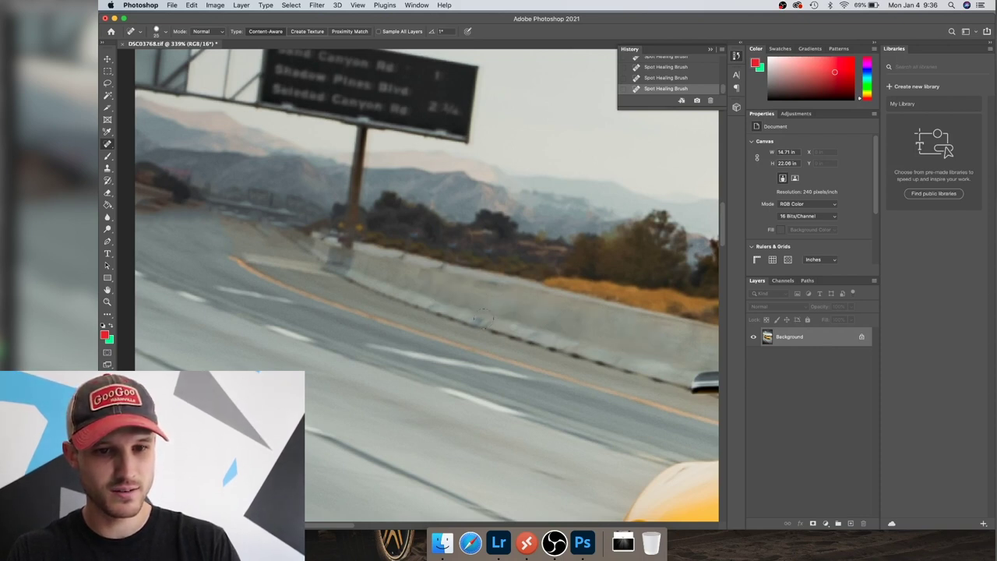
Step: Heal the dark spots on the asphalt lanes beside the Lamborghini's rear fender
scroll(410, 301, down, 5)
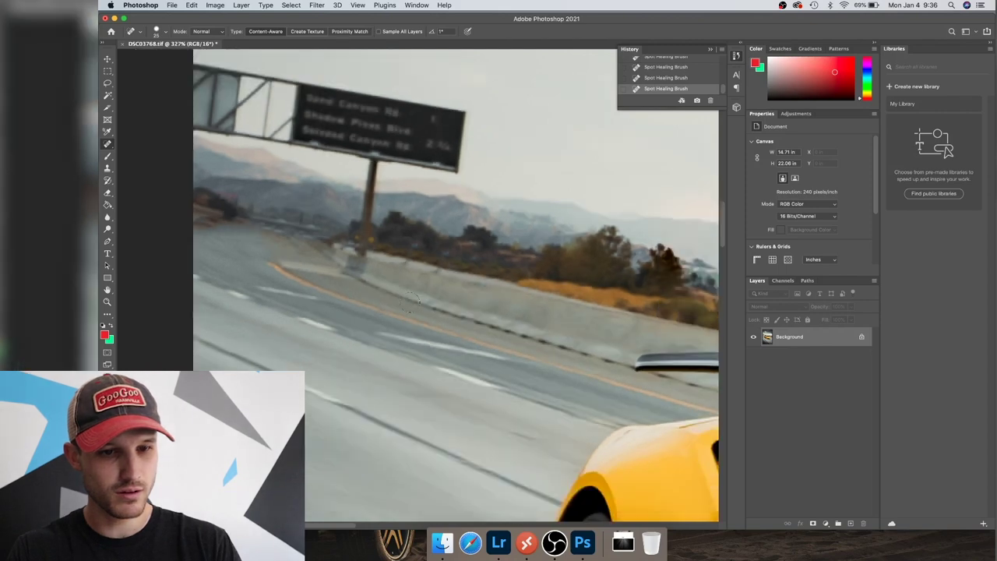
click(473, 367)
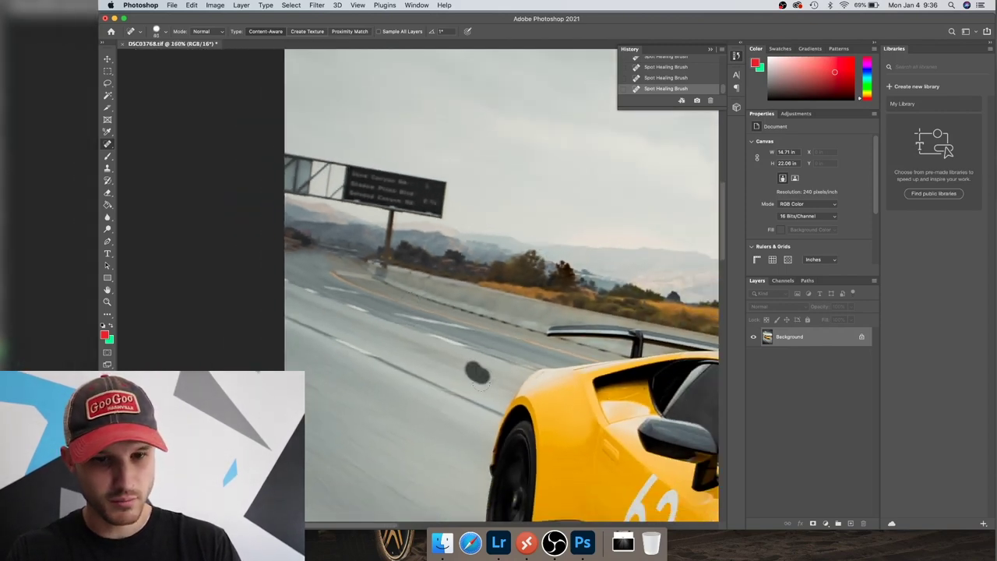
scroll(459, 343, down, 5)
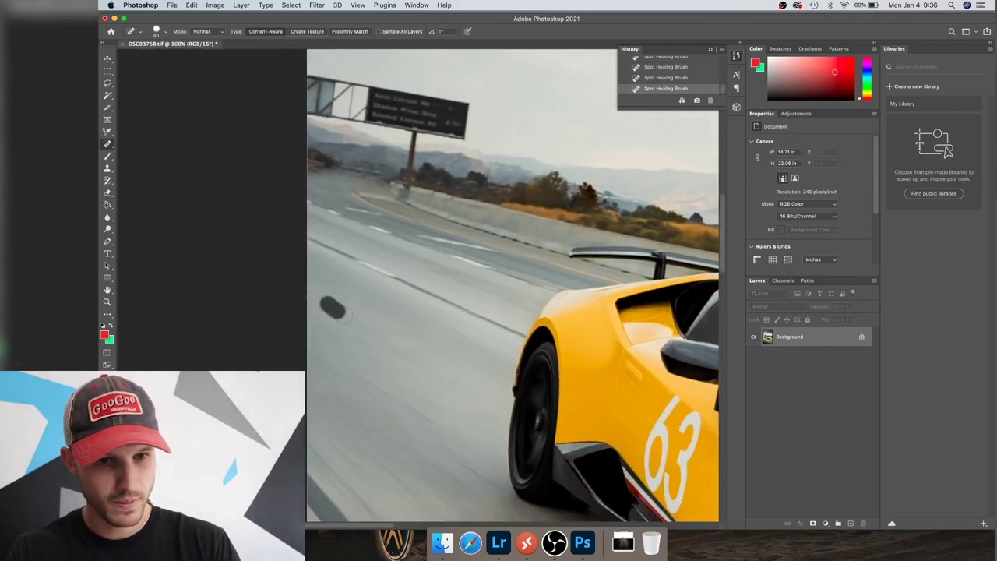
drag(405, 335, 440, 355)
click(411, 356)
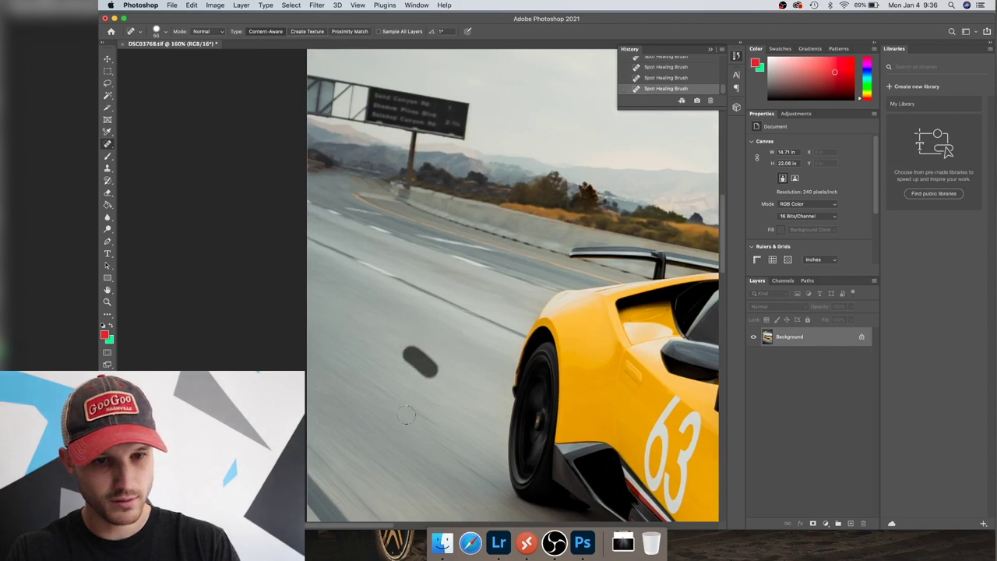
click(434, 407)
Step: Remove the marks on the asphalt next to the Lamborghini's rear wheel
scroll(401, 371, down, 5)
scroll(401, 372, right, 2)
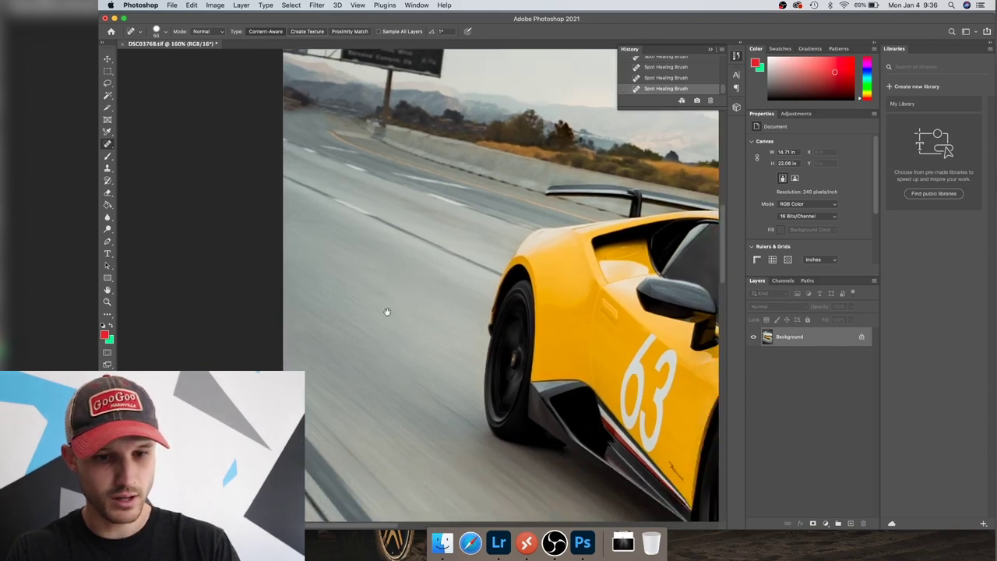
drag(412, 332, 446, 360)
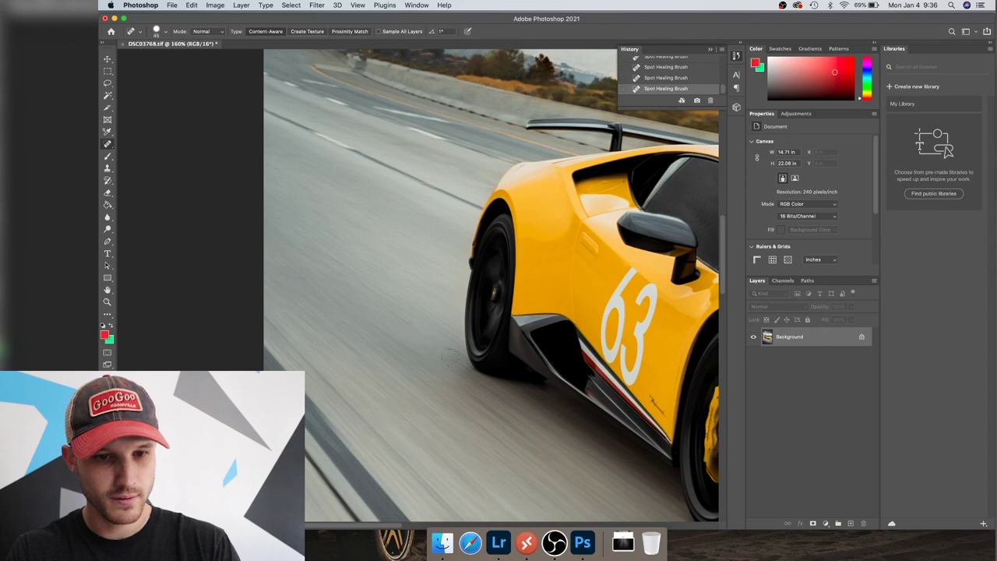
drag(413, 330, 393, 311)
scroll(404, 296, down, 10)
scroll(405, 296, right, 5)
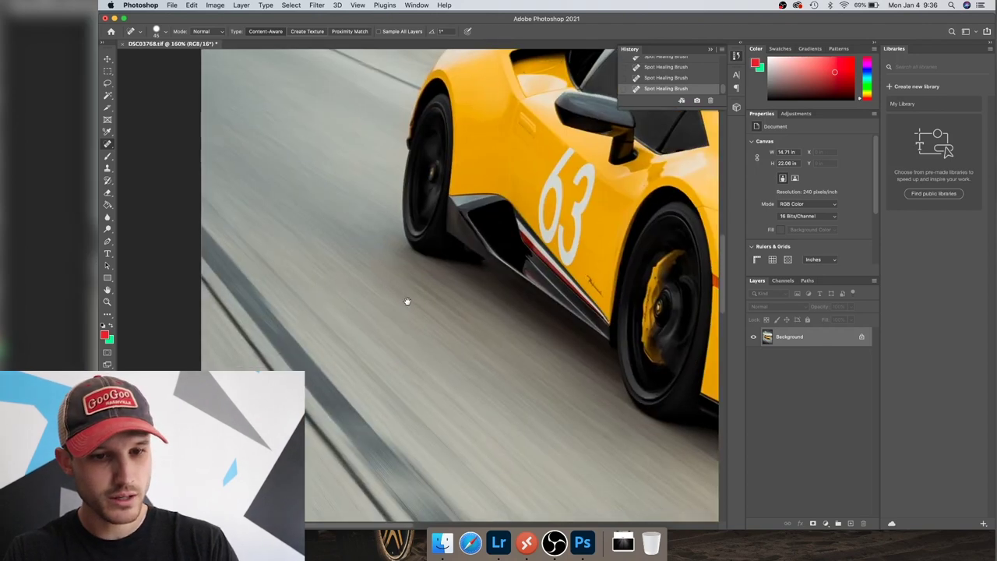
Step: Heal the spots and streaks on the foreground asphalt beside the dark seam and in front of the car
scroll(385, 268, down, 4)
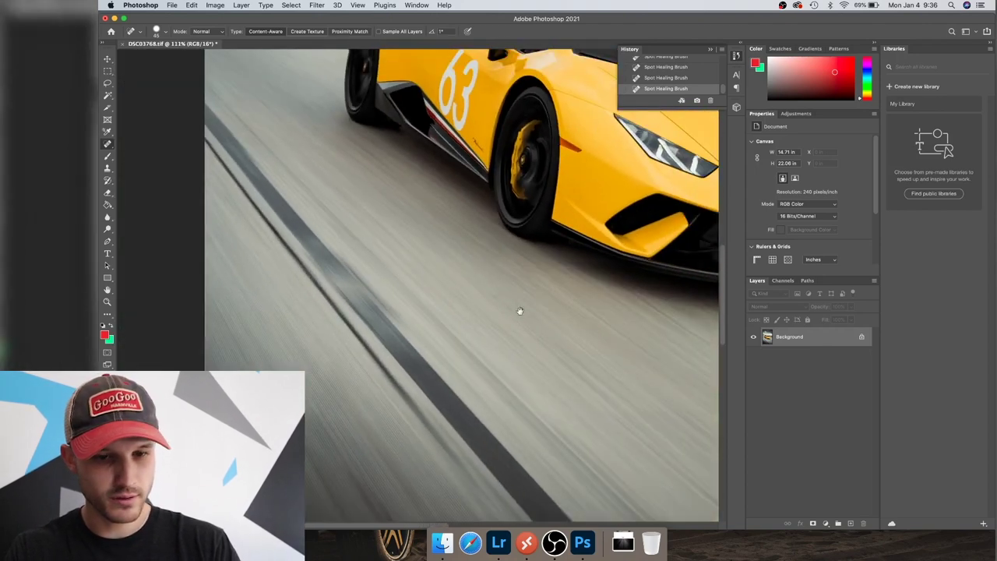
drag(520, 311, 280, 219)
drag(350, 289, 340, 276)
scroll(341, 275, down, 3)
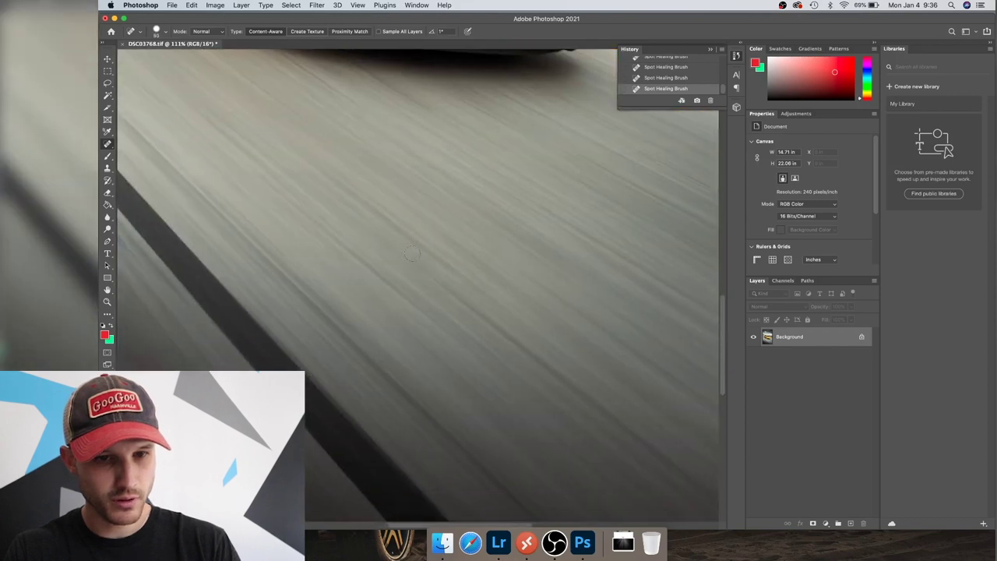
drag(411, 253, 423, 265)
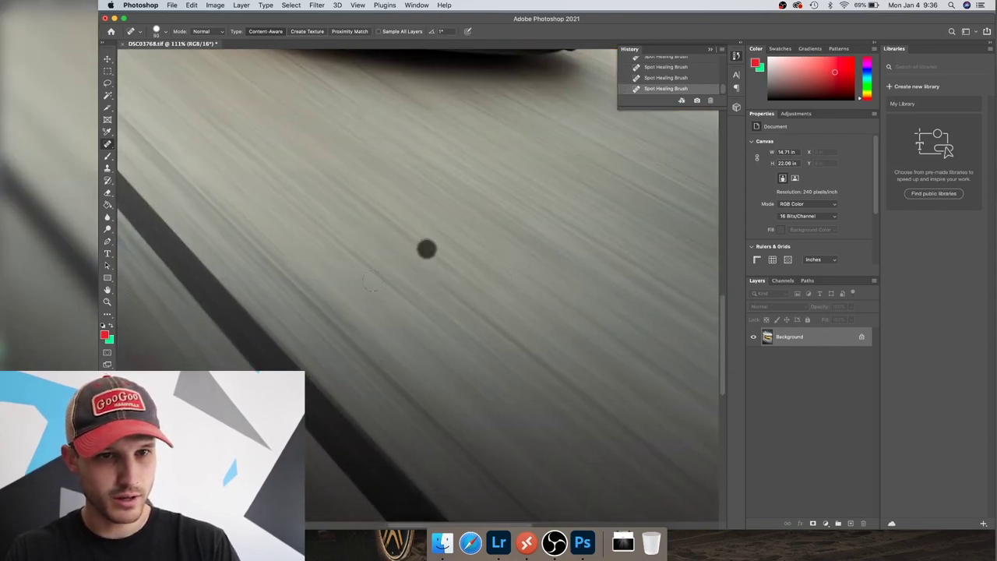
drag(372, 280, 496, 376)
drag(356, 293, 509, 376)
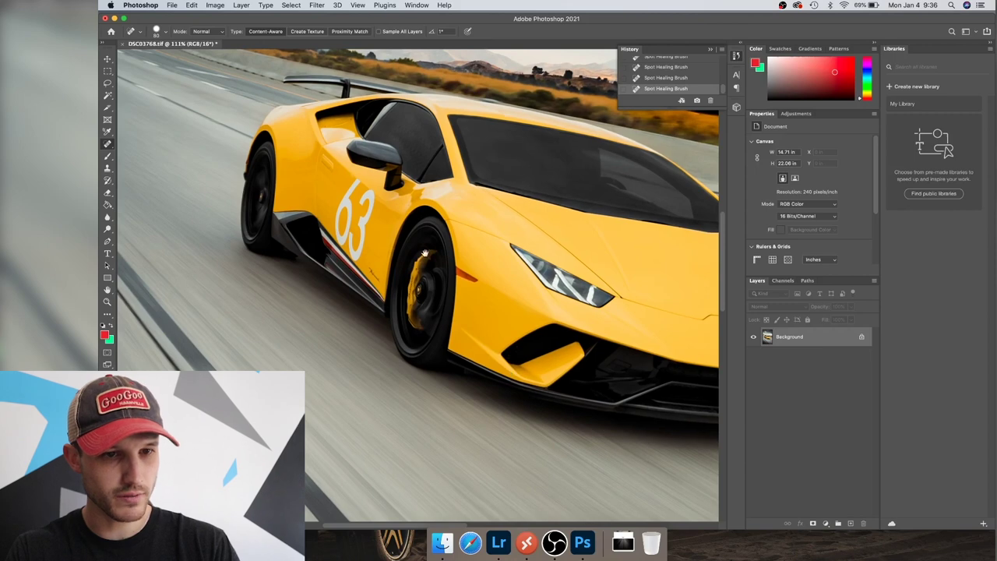
Step: Inspect the car, the background and the whole photo for remaining distractions
drag(425, 253, 481, 449)
drag(501, 330, 387, 334)
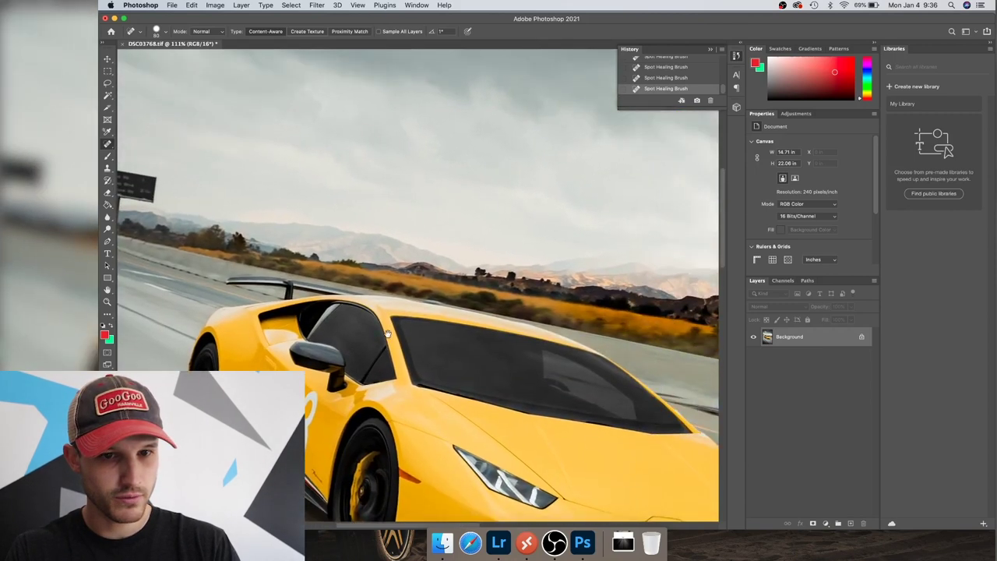
drag(536, 357, 636, 373)
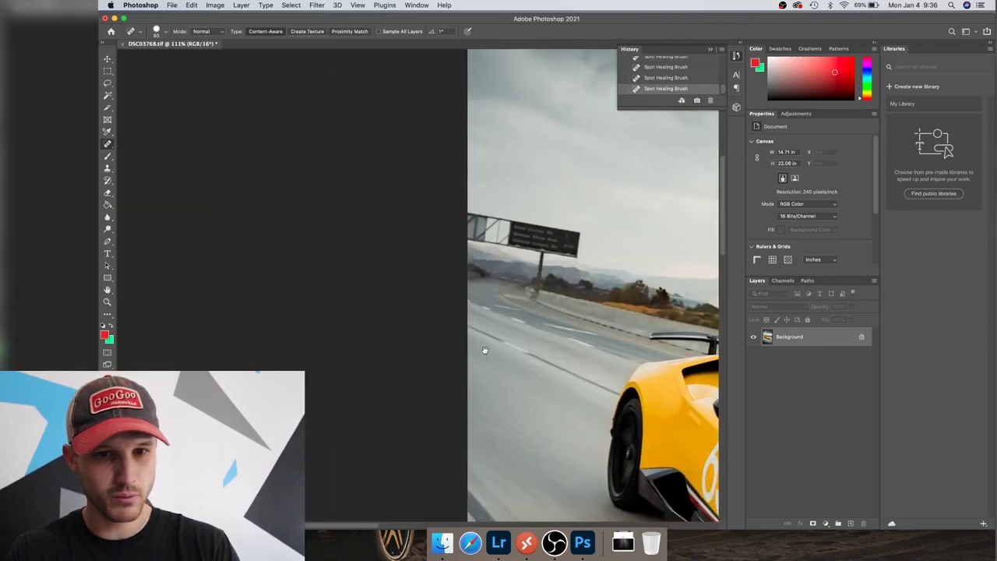
drag(485, 350, 443, 396)
key(super+minus)
key(super+minus)
key(super+minus)
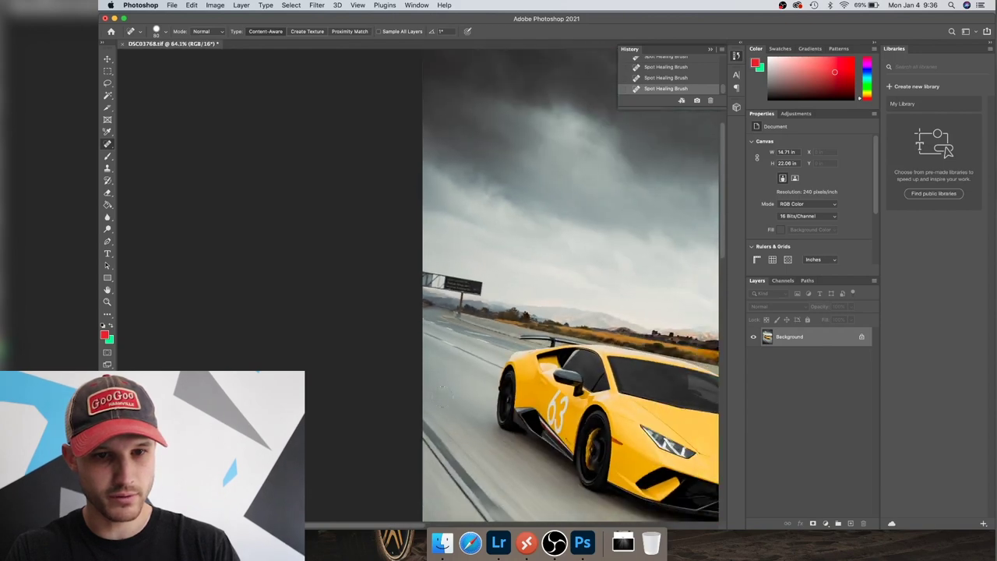
scroll(437, 296, down, 3)
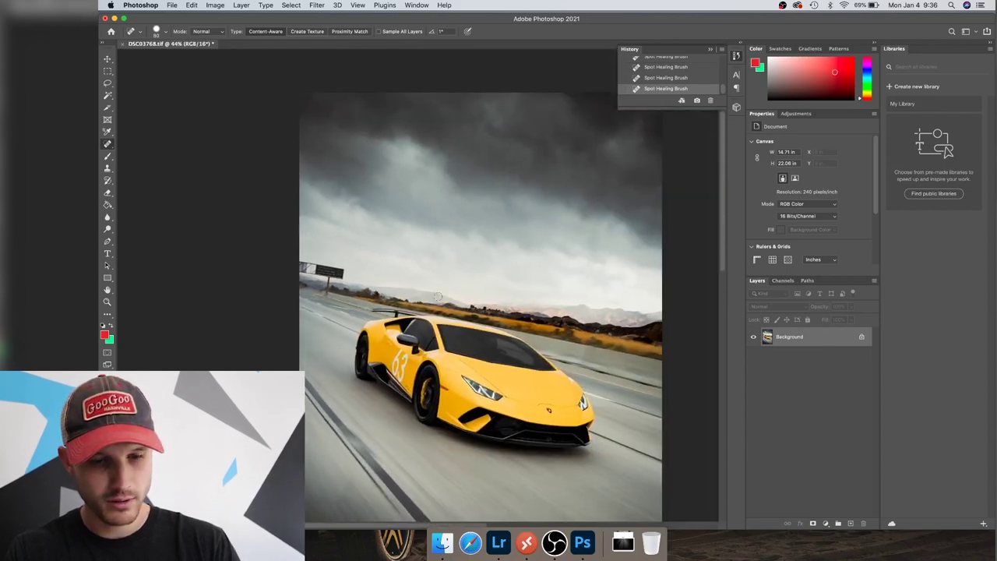
Step: Switch to the Clone Stamp, enlarge its brush to 175 and sample the clear sky beside the highway sign
scroll(438, 296, up, 4)
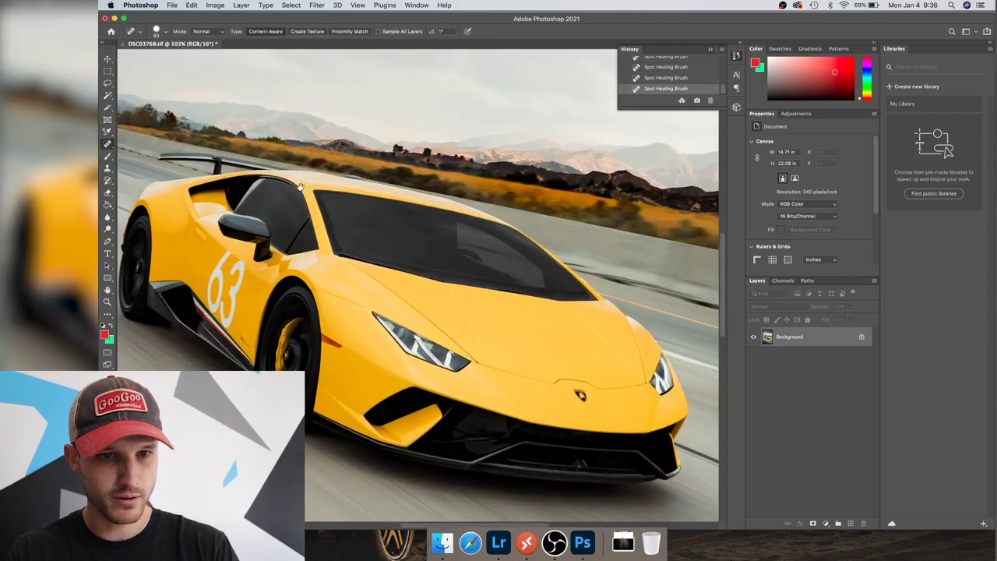
drag(300, 186, 619, 380)
scroll(410, 293, up, 2)
scroll(428, 262, up, 3)
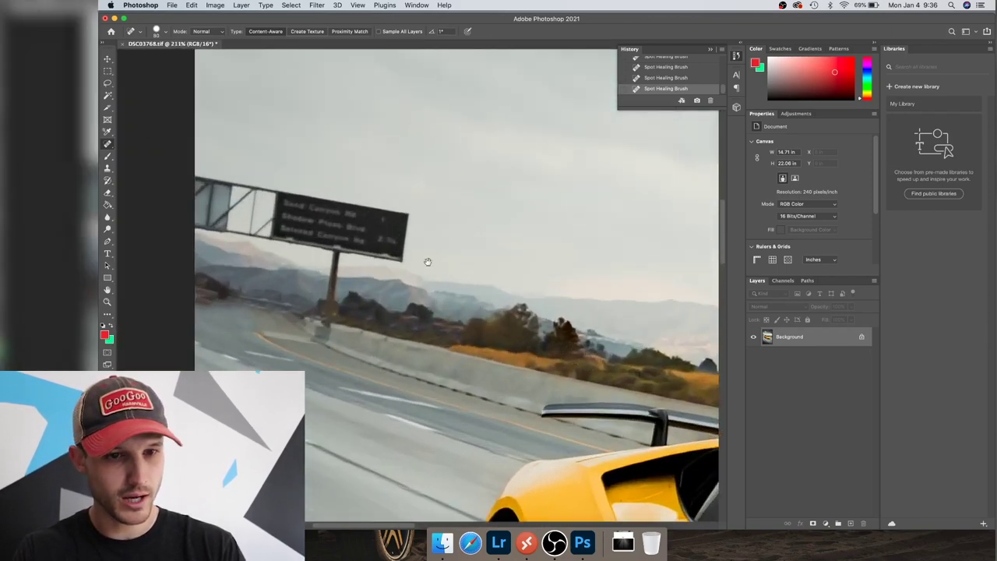
key(s)
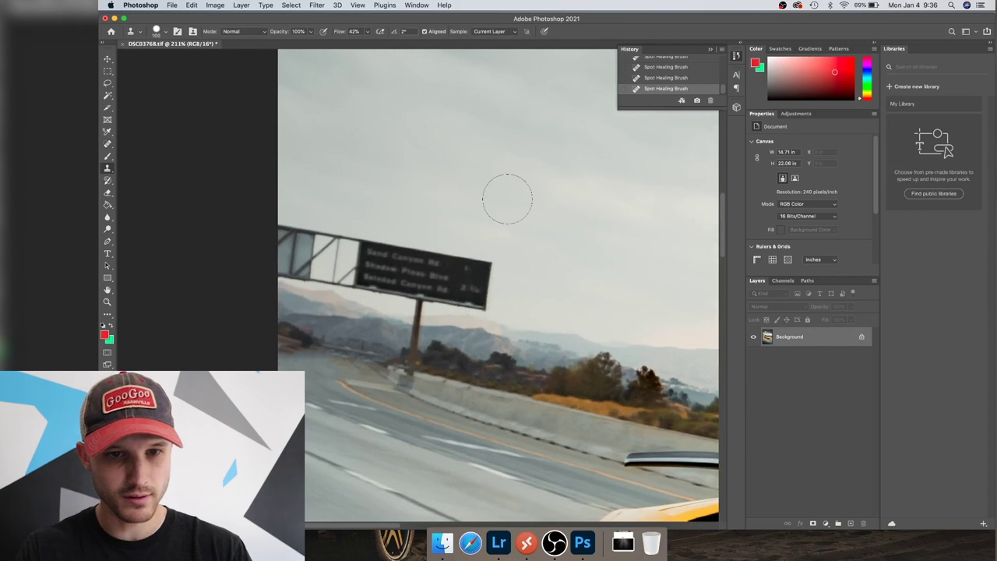
key(bracketright)
key(bracketright)
key(bracketright)
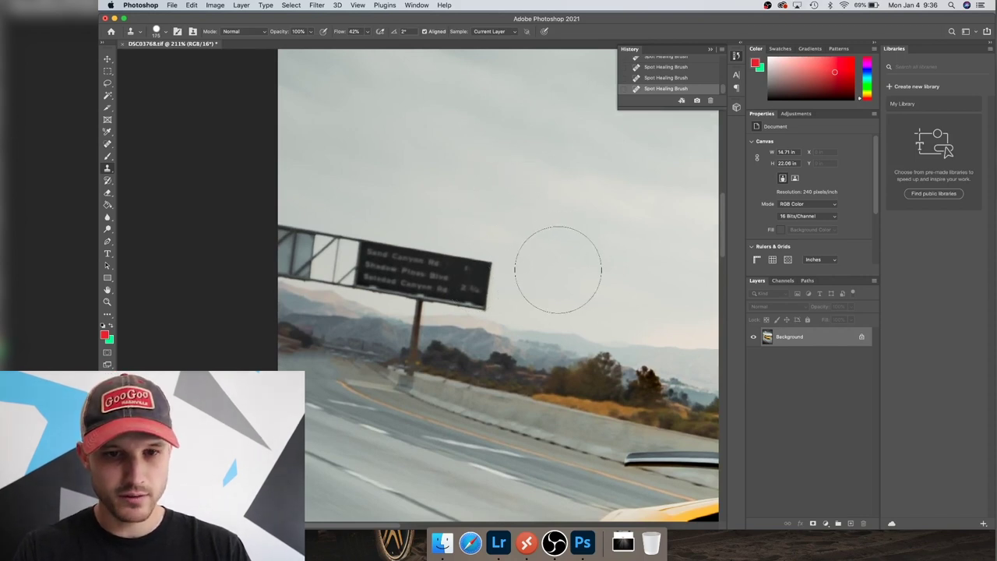
key(alt)
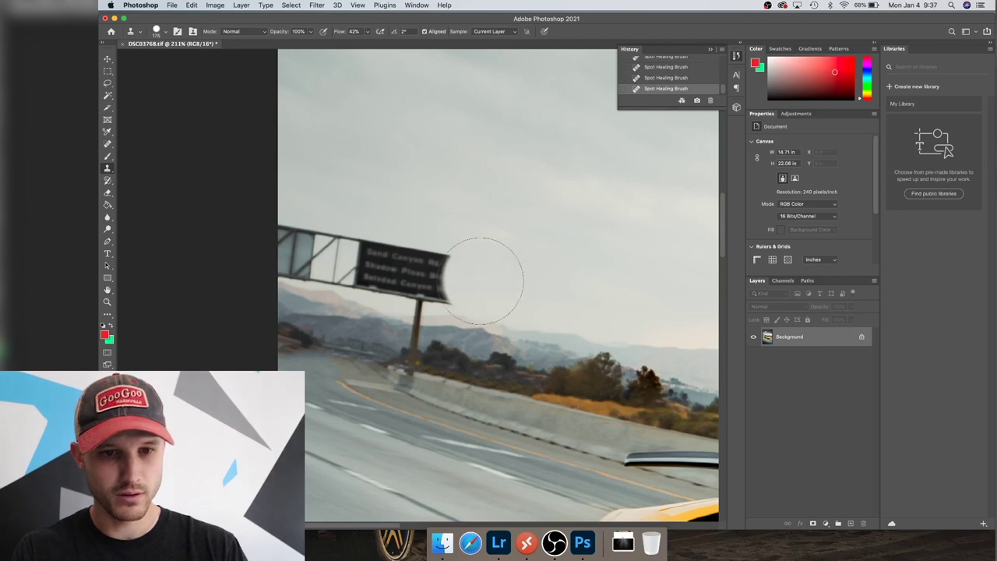
Step: Clone the clear sky over the highway sign's dark panel, raising the Clone Stamp flow to 100% to cover it fully
drag(472, 278, 436, 268)
click(434, 269)
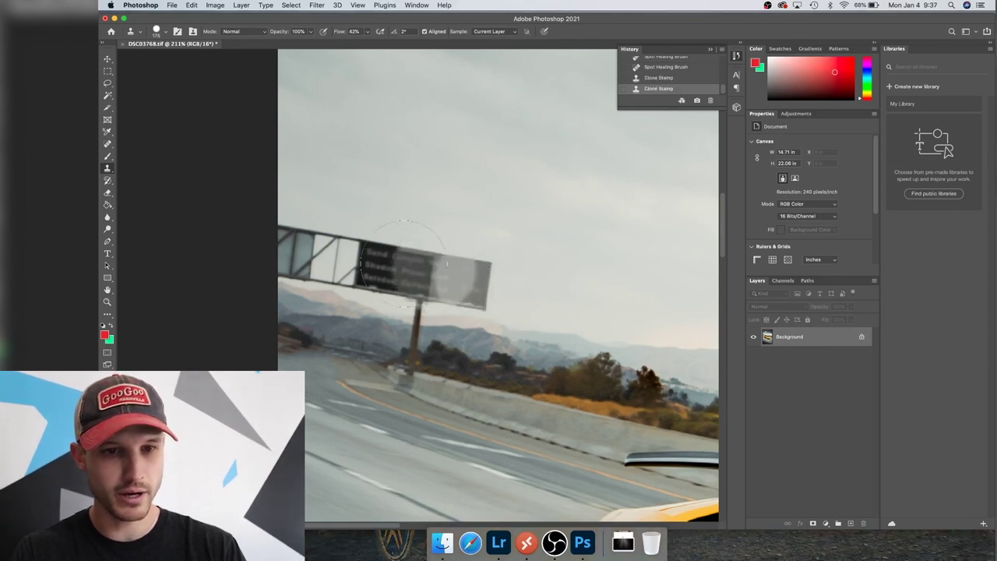
click(400, 266)
click(368, 32)
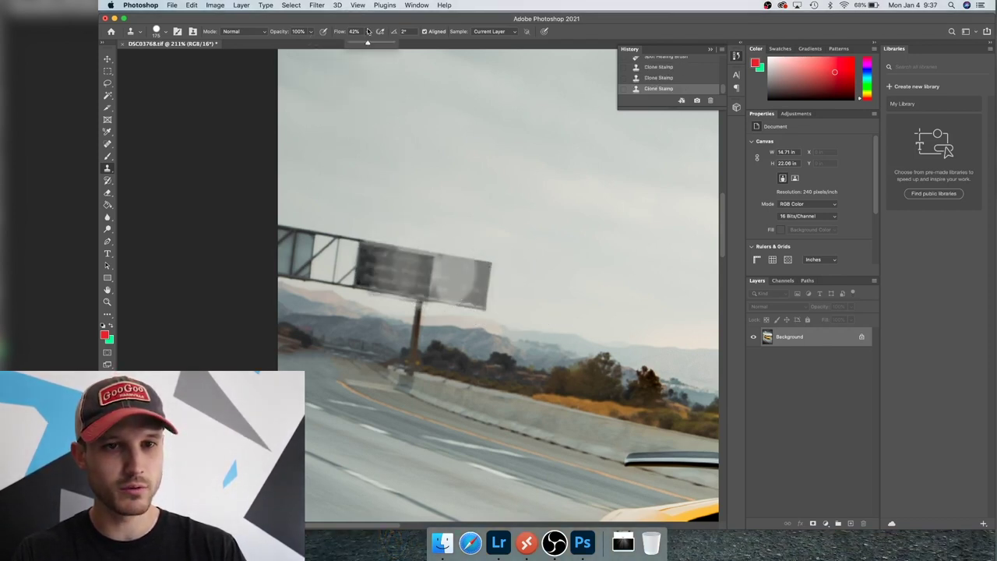
alt+click(540, 269)
click(480, 273)
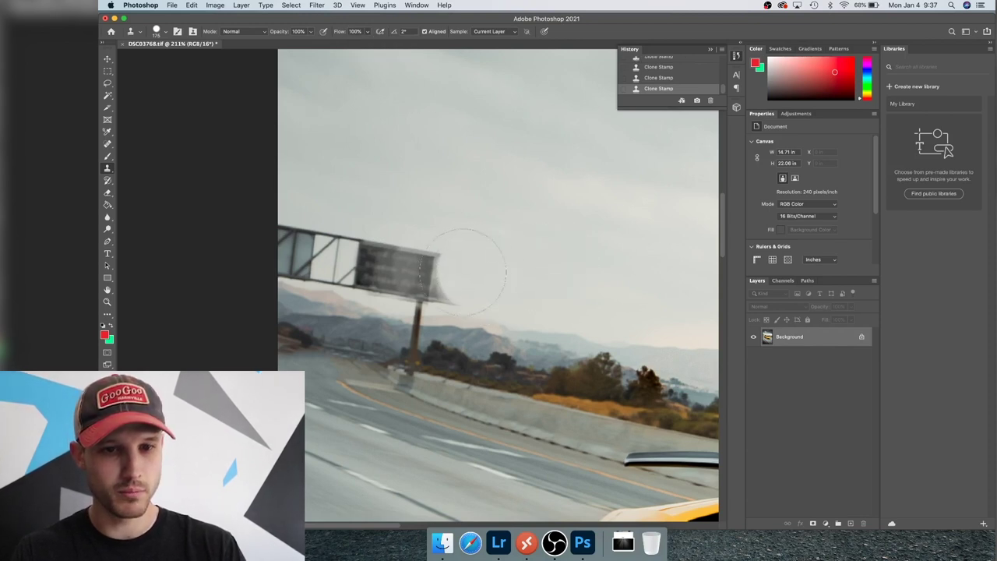
click(444, 268)
click(423, 264)
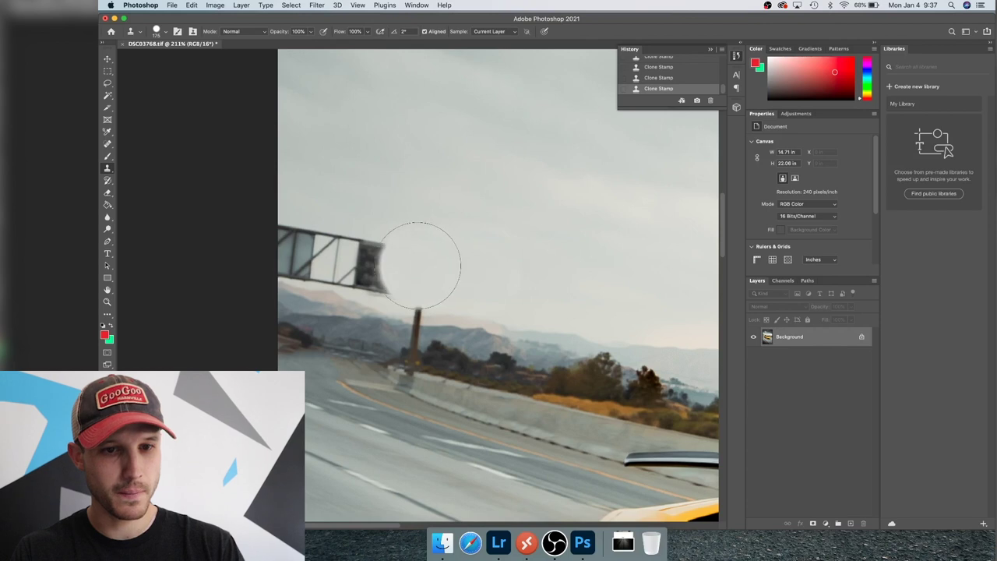
click(415, 265)
click(385, 263)
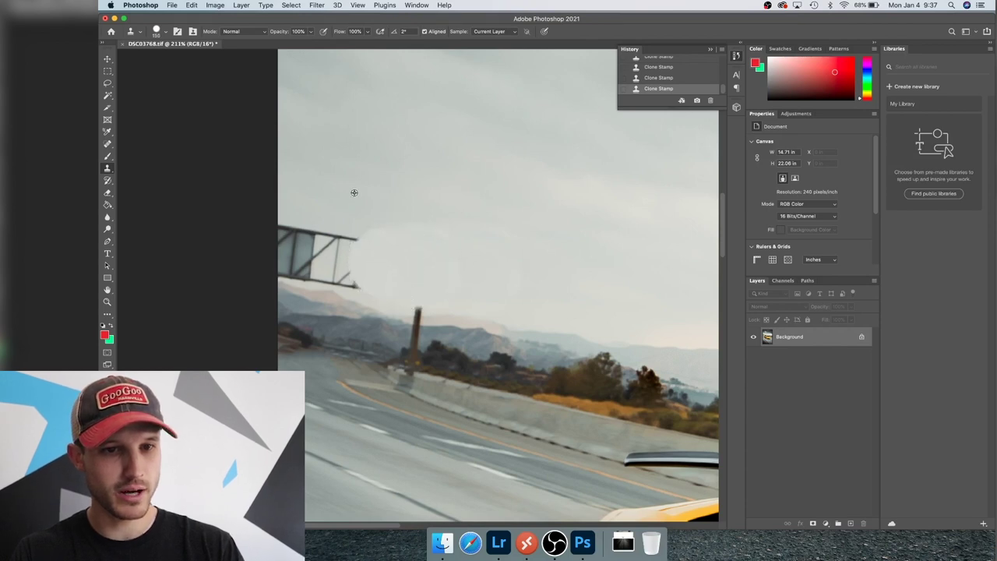
Step: Clone sky over the remaining sign truss out to the photo's left edge with the brush size at 150
click(355, 259)
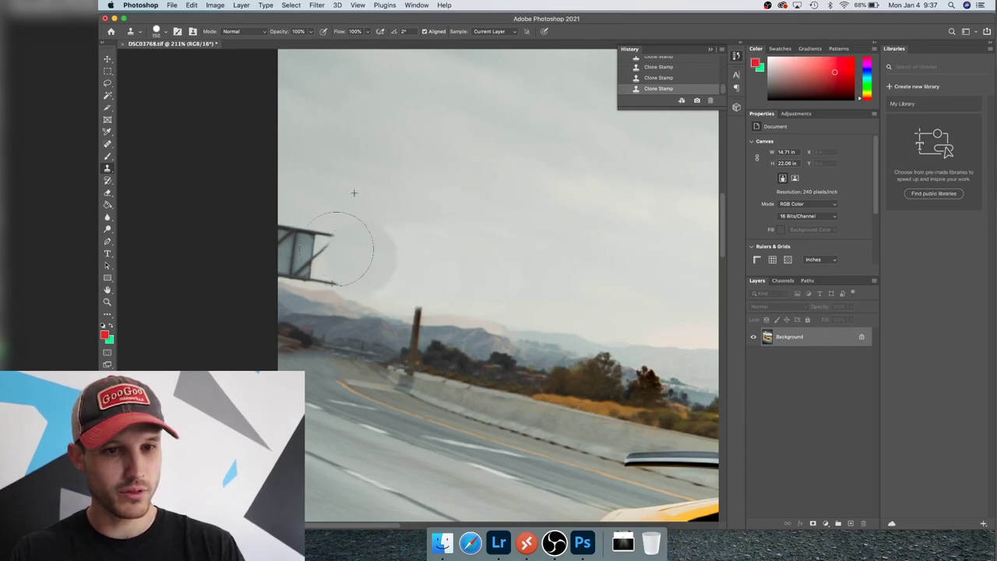
click(330, 249)
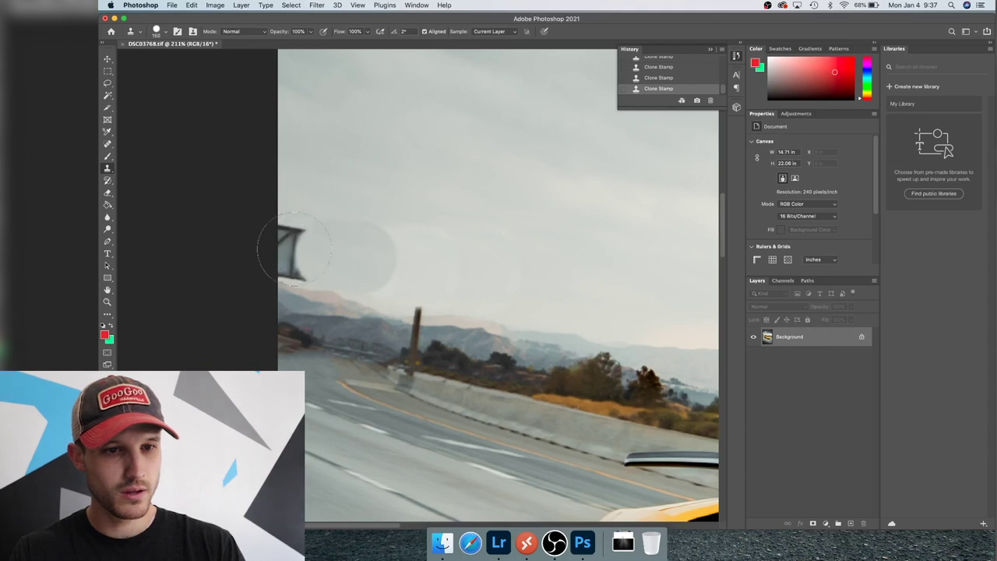
click(294, 248)
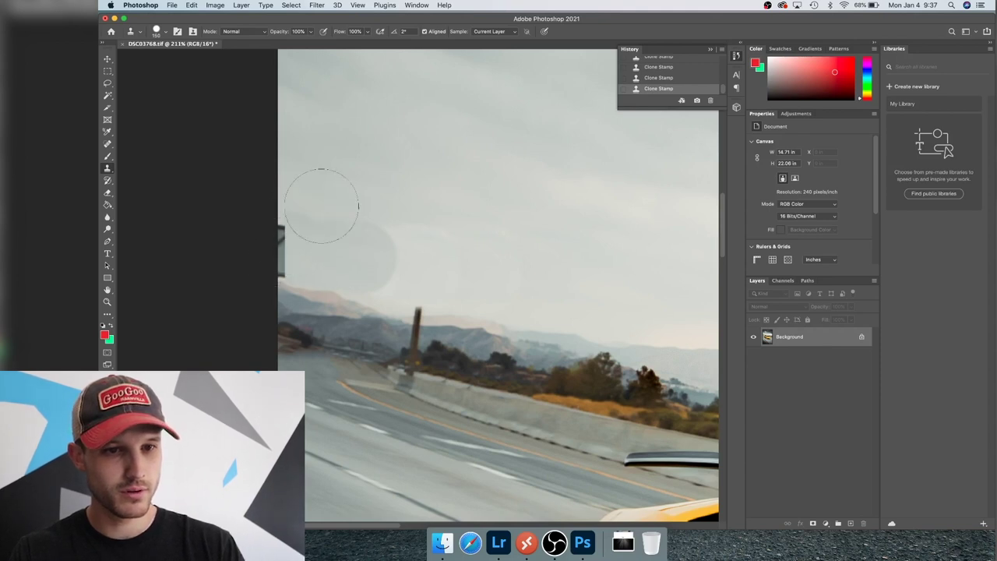
click(279, 241)
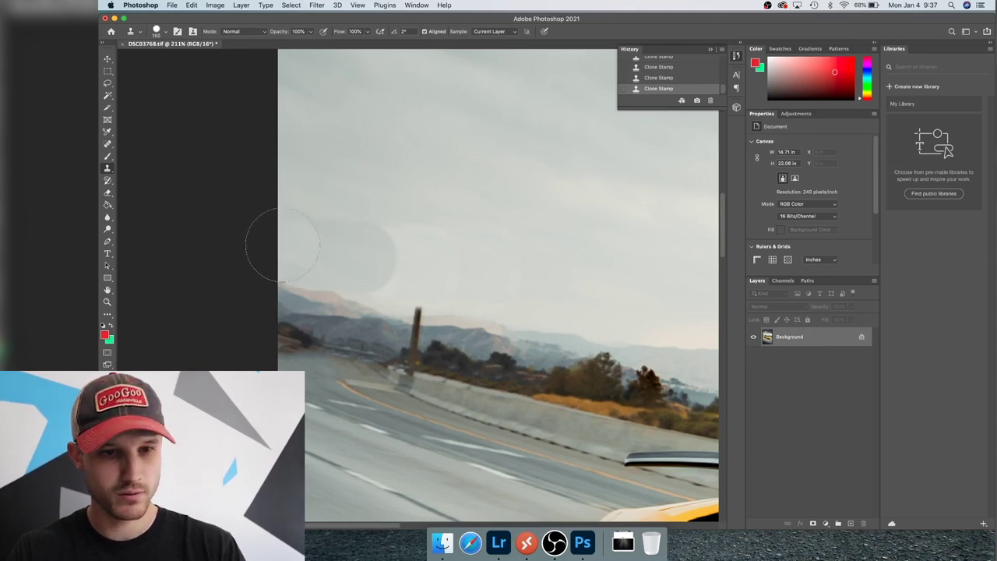
Step: Remove the leftover sign post above the concrete barrier with the Spot Healing Brush
key(j)
drag(414, 307, 406, 368)
click(405, 352)
click(417, 356)
key([)
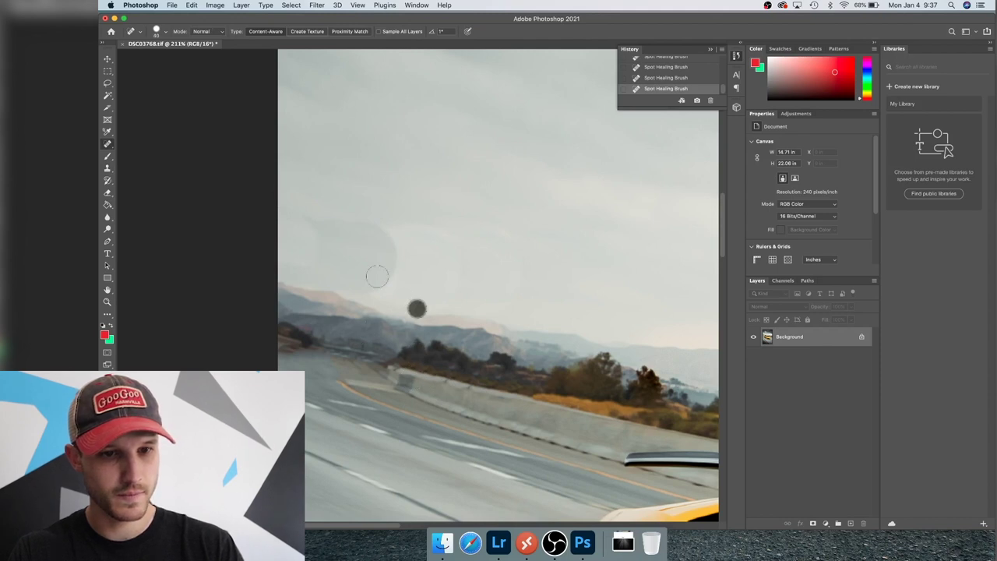
Step: Heal the darker cloned patch in the sky near the photo's left edge
mouse_move(377, 276)
mouse_down()
mouse_move(399, 221)
mouse_move(349, 226)
mouse_move(379, 283)
mouse_up()
drag(337, 226, 296, 218)
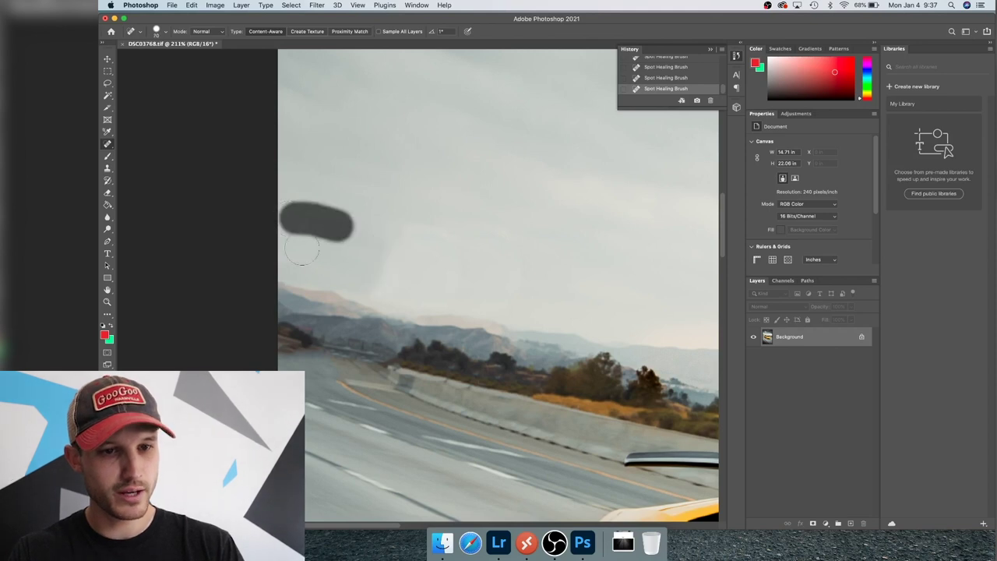
click(317, 247)
click(301, 252)
Step: Even out the remaining clone blotches in the sky above the distant hills with larger healing strokes
mouse_move(405, 232)
mouse_down()
mouse_move(530, 237)
mouse_move(513, 314)
mouse_up()
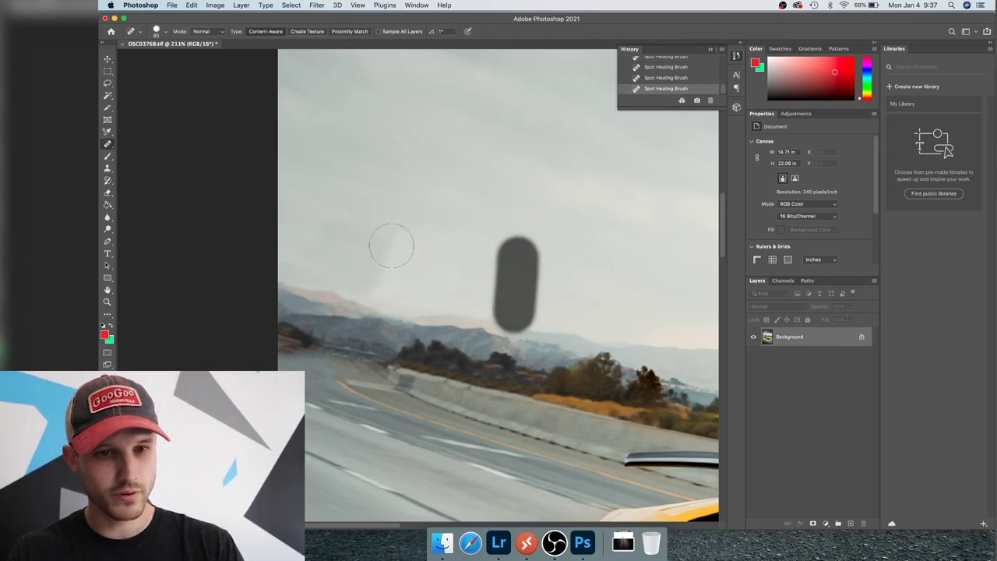
drag(386, 233, 269, 230)
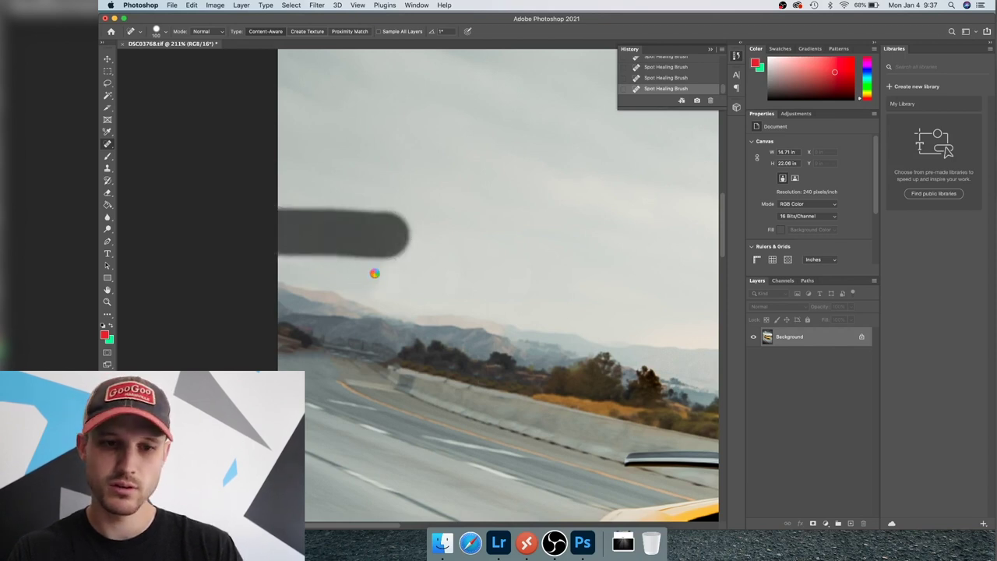
drag(372, 271, 306, 252)
click(381, 245)
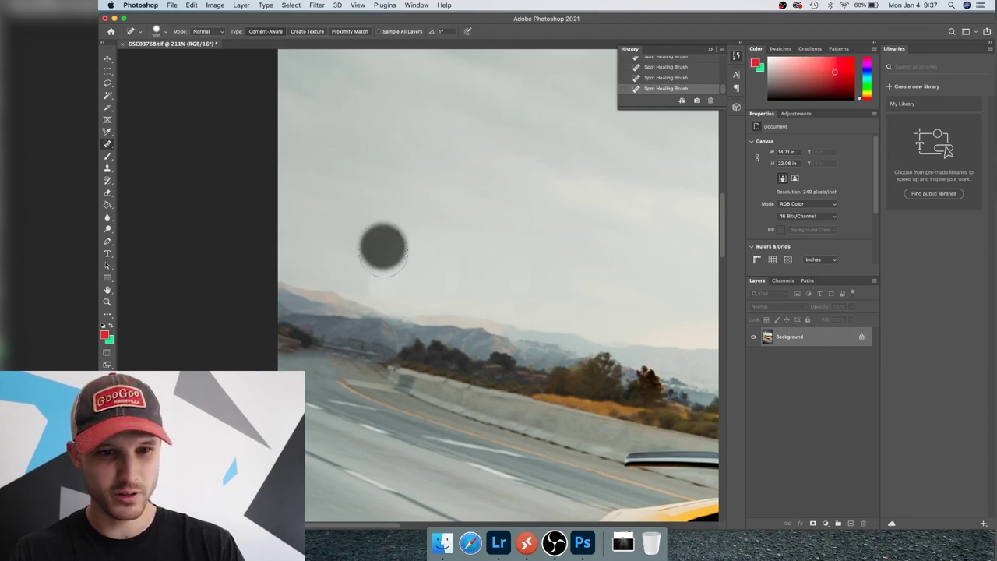
click(363, 269)
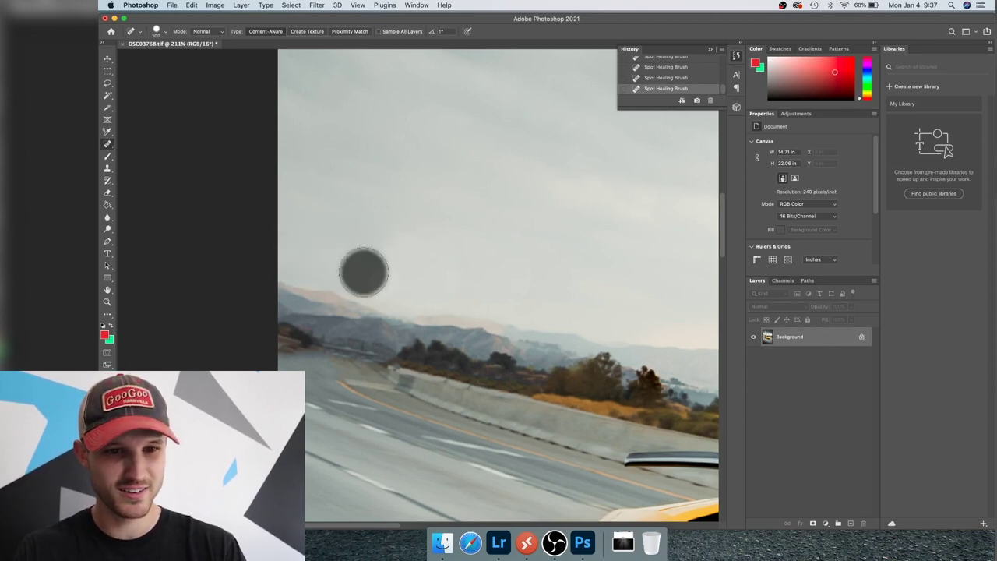
click(379, 257)
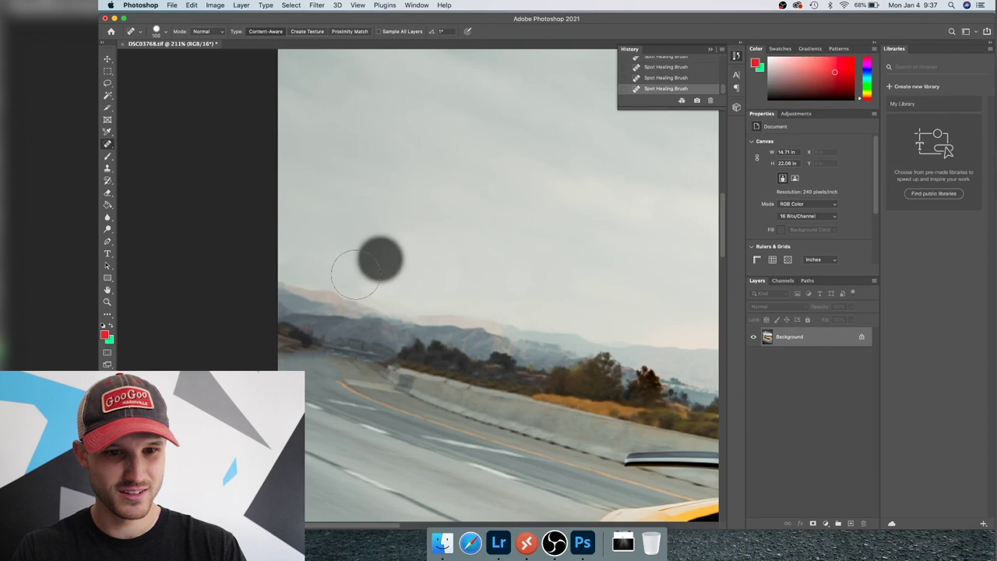
click(523, 267)
drag(540, 307, 463, 303)
Step: Examine the retouched sky and hills up close, and check the whole photo for leftover traces of the sign
scroll(463, 304, down, 10)
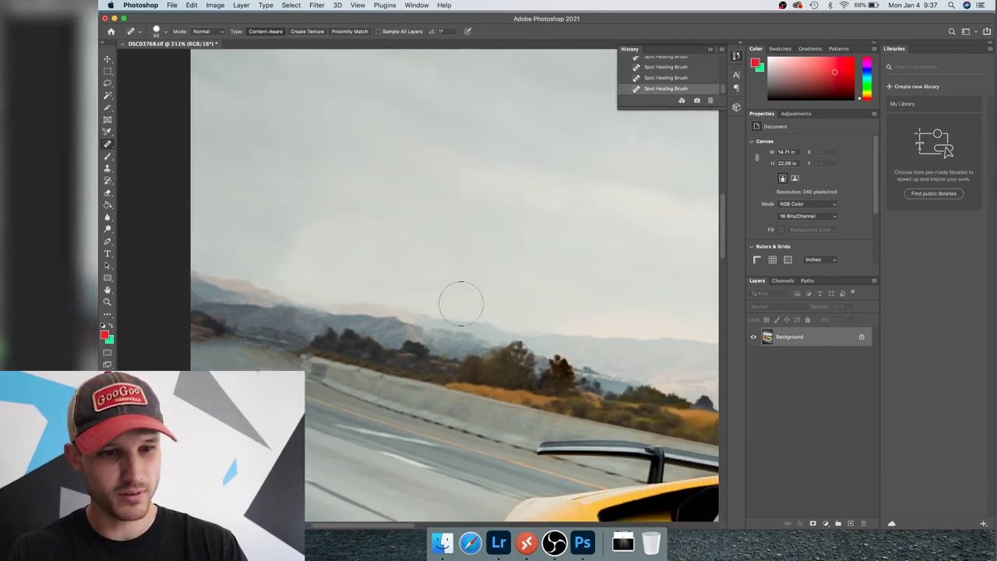
scroll(460, 301, up, 10)
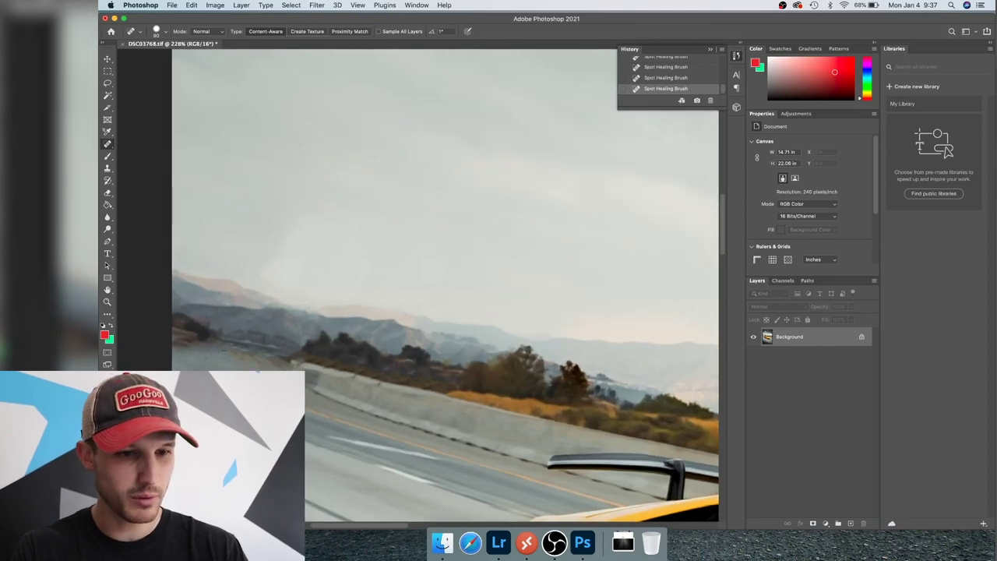
scroll(460, 301, down, 5)
scroll(506, 333, down, 8)
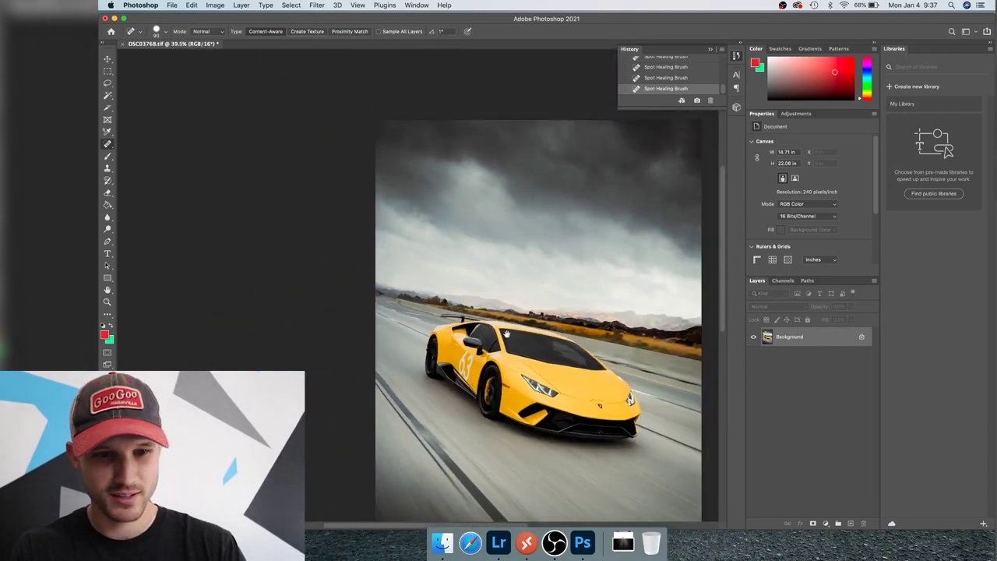
scroll(506, 333, down, 2)
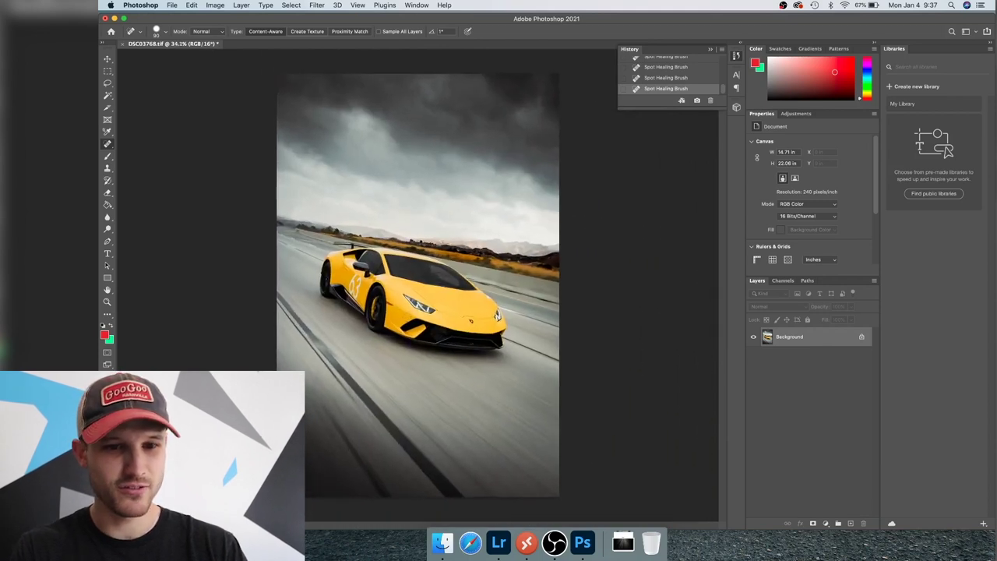
scroll(419, 286, up, 1)
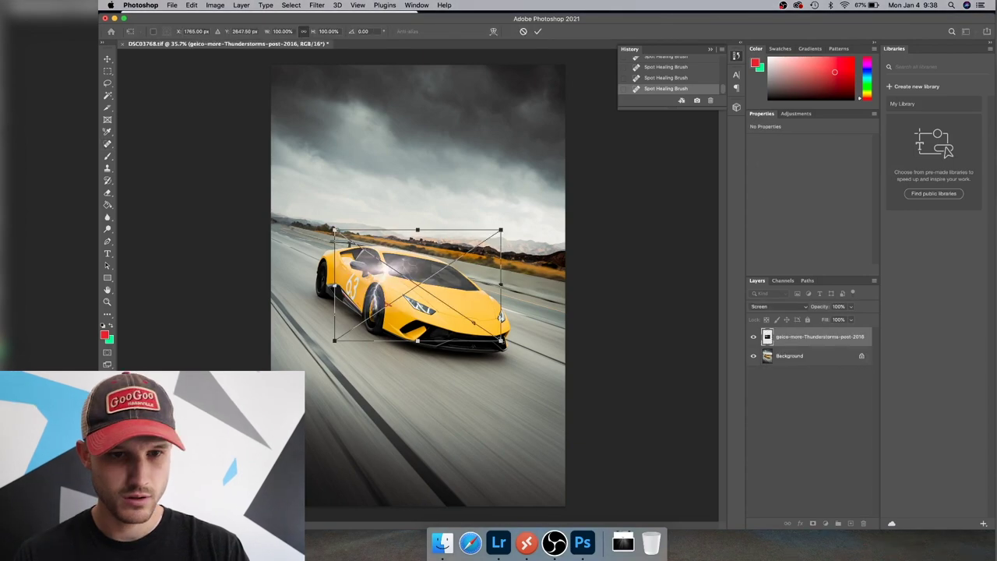
Step: Scale the placed thunderstorm image to 183.33%, position it over the sky behind the car and commit it in Screen mode
drag(501, 334, 570, 387)
drag(452, 317, 430, 220)
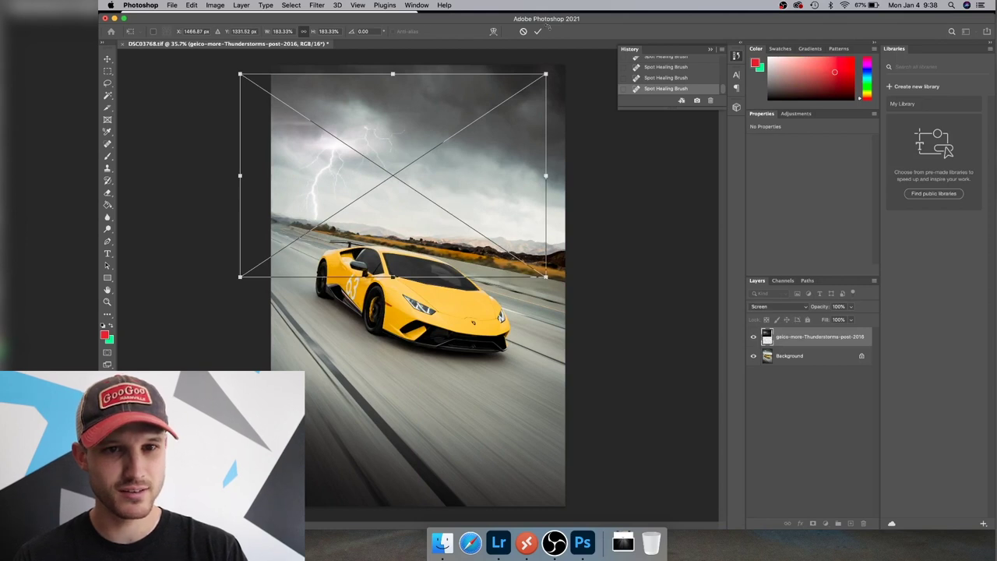
click(782, 308)
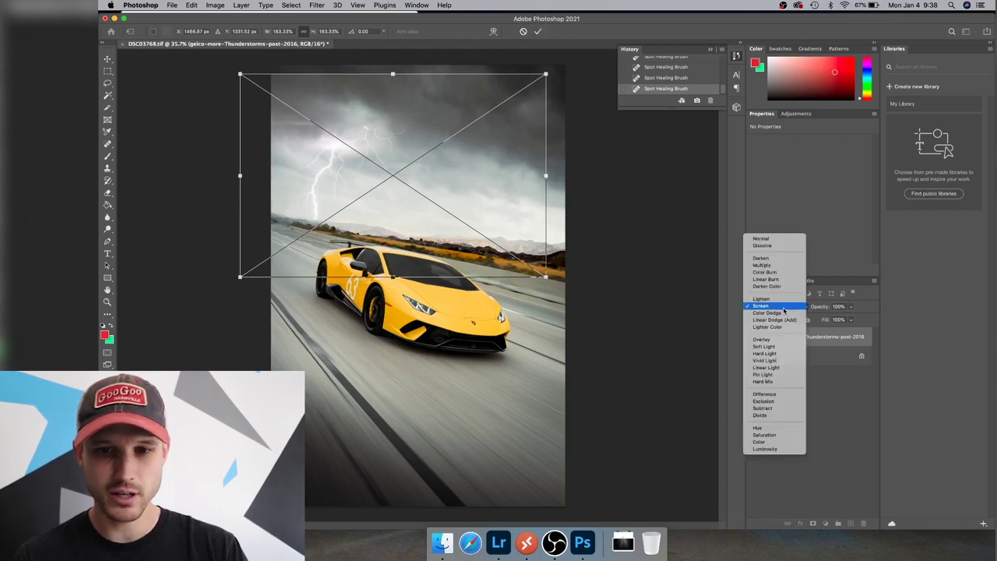
click(783, 309)
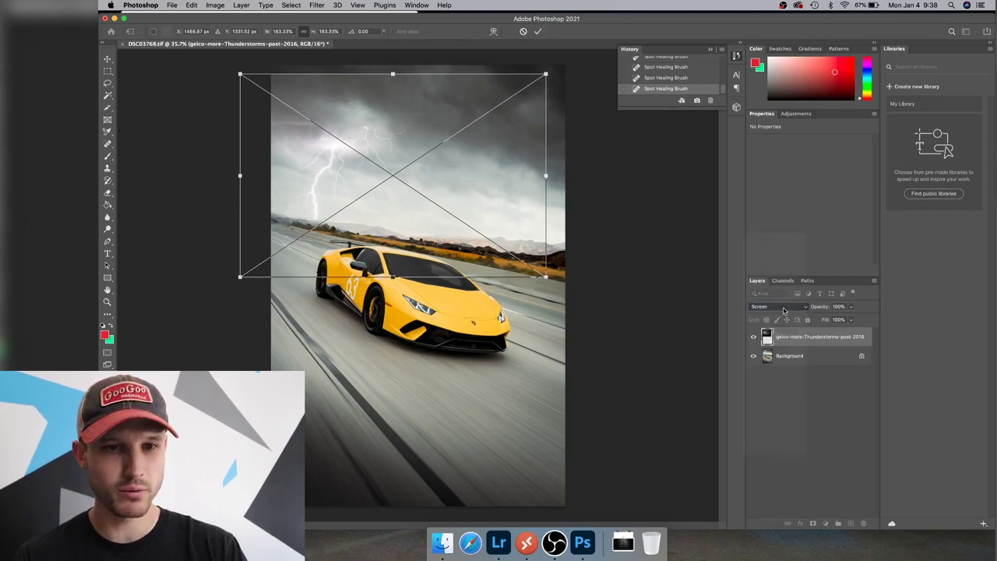
click(538, 31)
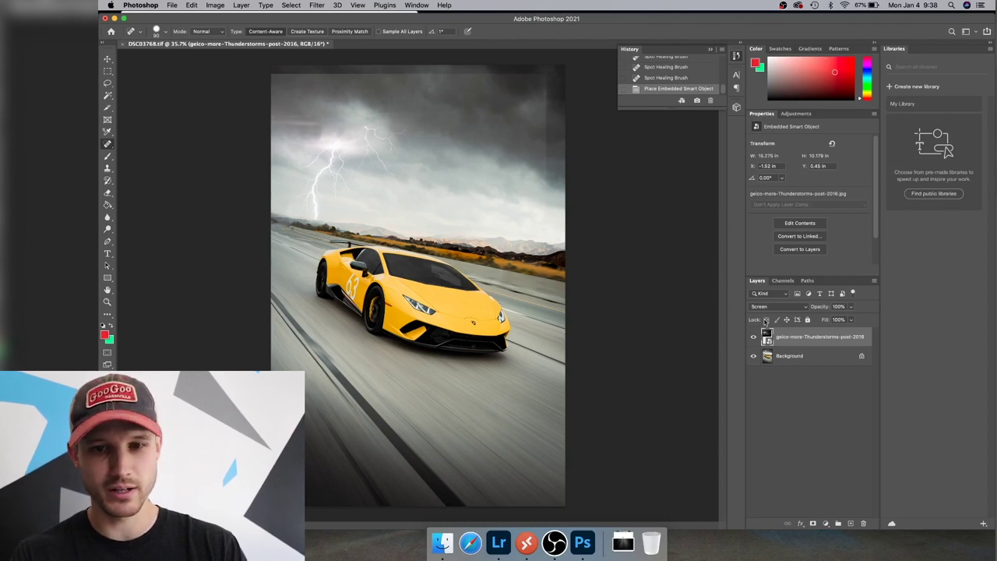
Step: Set the lightning layer's blend mode to Normal and rasterize it for the Eraser at 100% flow
click(771, 308)
click(766, 239)
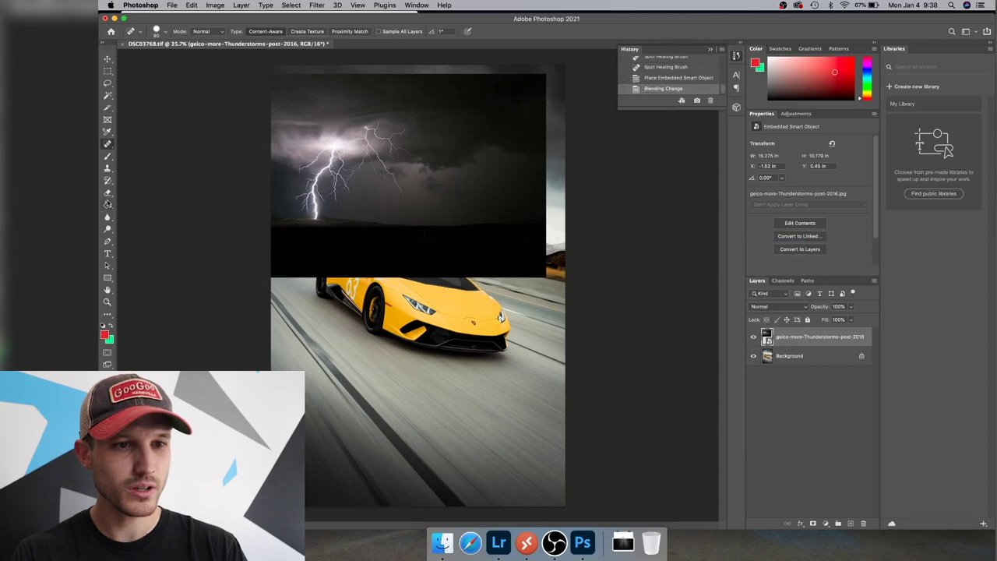
click(107, 194)
click(334, 33)
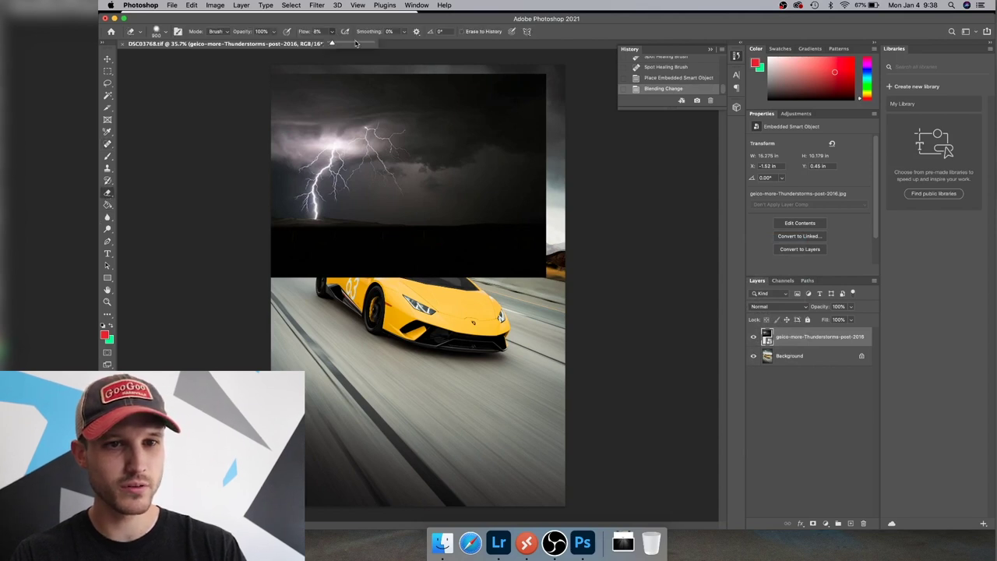
click(293, 96)
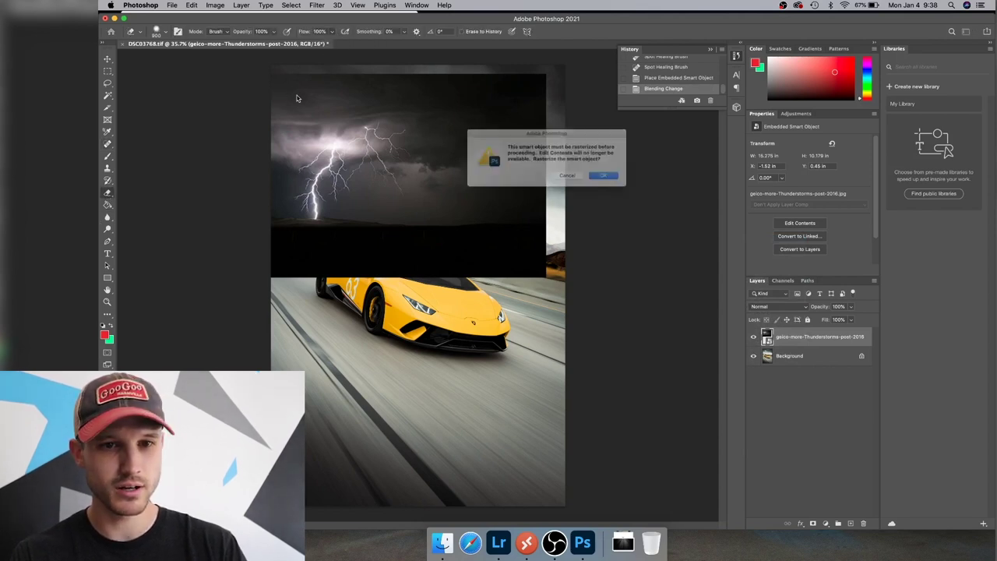
key(Return)
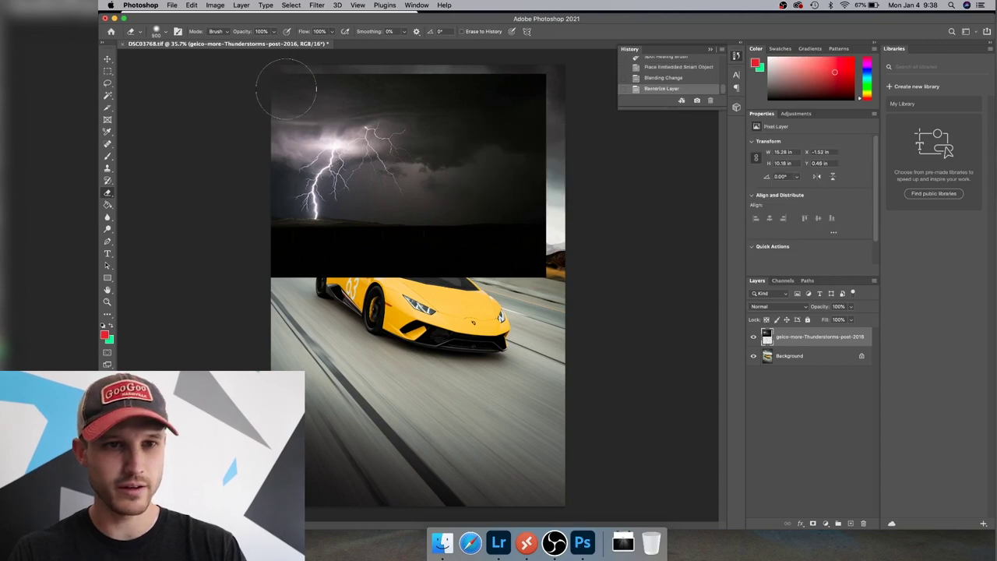
Step: Erase the lightning layer's hard outer edges and the dark strip over the hills, lowering the Eraser flow to 28% for softer blending
mouse_move(311, 84)
mouse_down()
mouse_move(534, 87)
mouse_move(543, 255)
mouse_move(475, 273)
mouse_move(251, 275)
mouse_up()
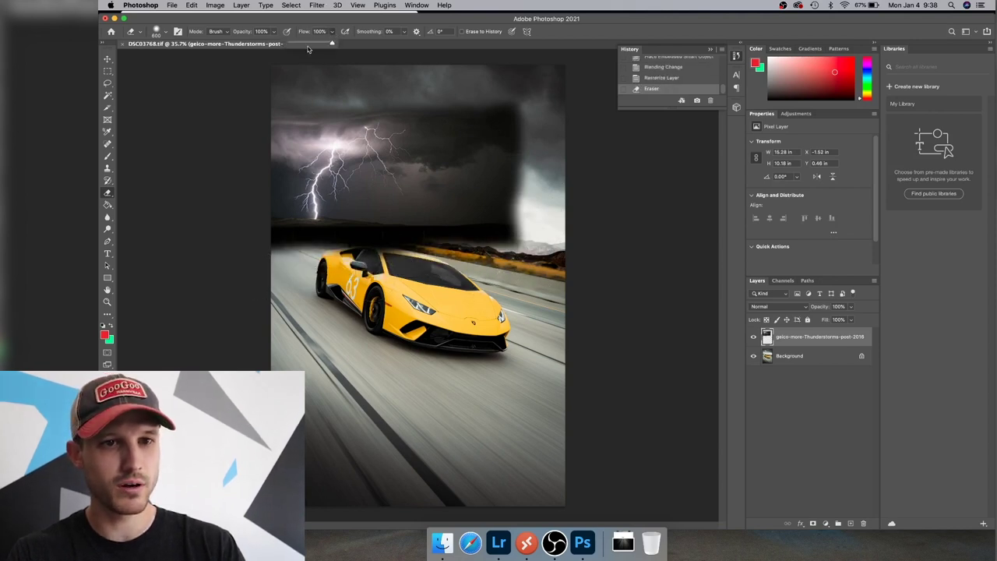
mouse_move(279, 240)
mouse_down()
mouse_move(476, 238)
mouse_move(378, 249)
mouse_up()
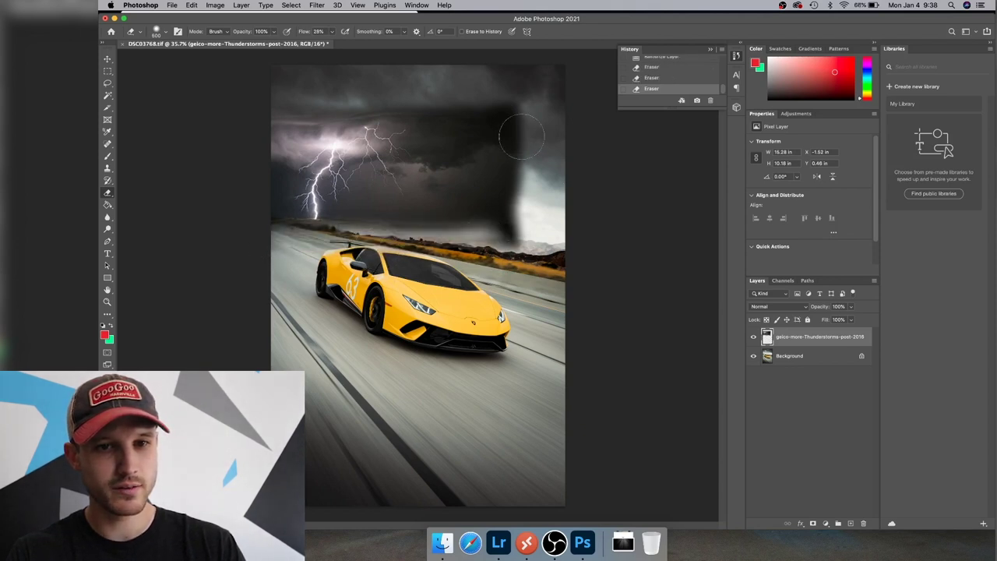
drag(514, 141, 508, 227)
mouse_move(460, 88)
mouse_down()
mouse_move(500, 123)
mouse_move(404, 95)
mouse_move(530, 104)
mouse_up()
mouse_move(520, 191)
mouse_down()
mouse_move(507, 234)
mouse_move(471, 207)
mouse_move(489, 173)
mouse_move(461, 191)
mouse_up()
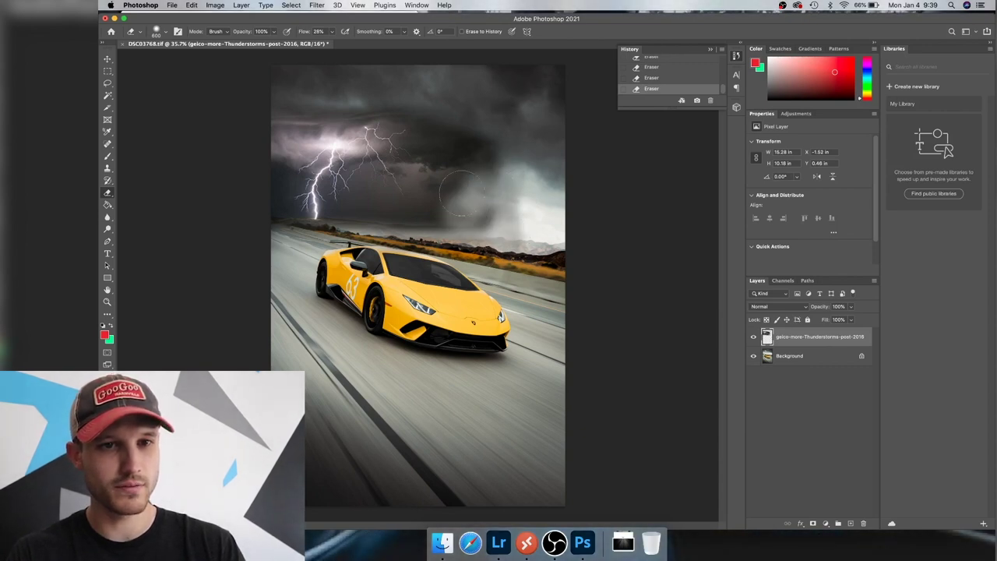
Step: Blend the lightning layer's upper and right-hand transitions into the sky using a much lower Eraser flow and brush size 700
click(331, 32)
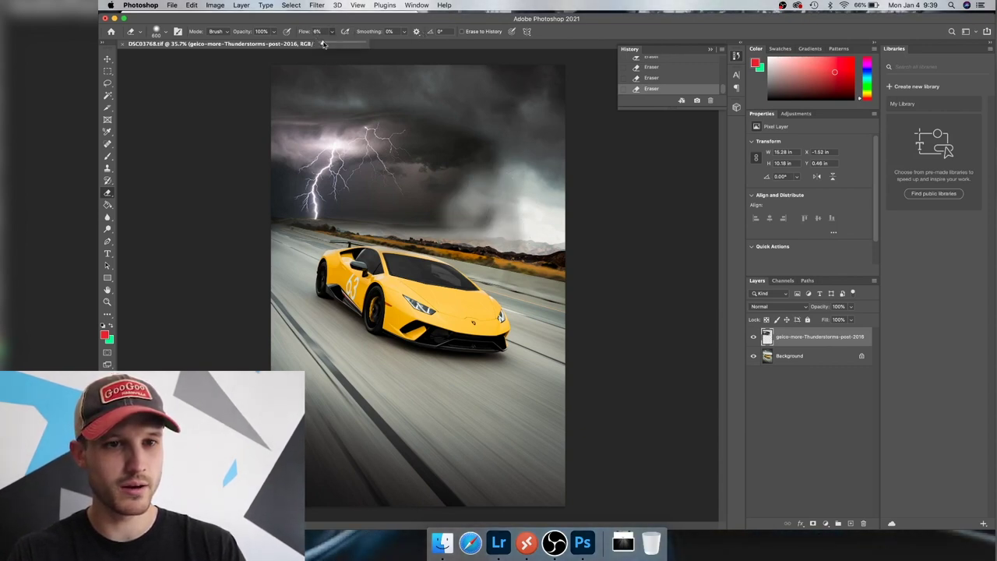
click(286, 106)
key(])
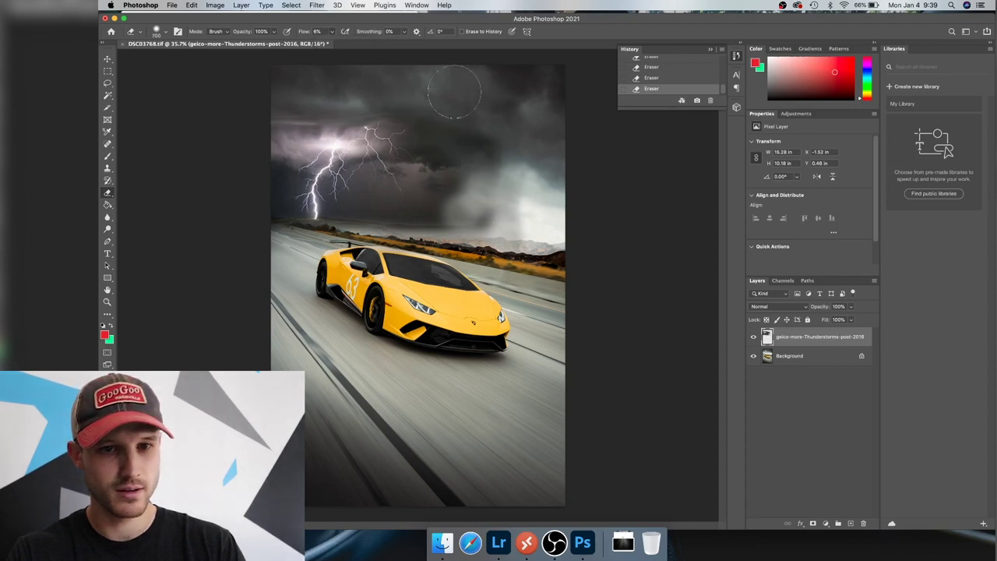
drag(456, 179, 450, 229)
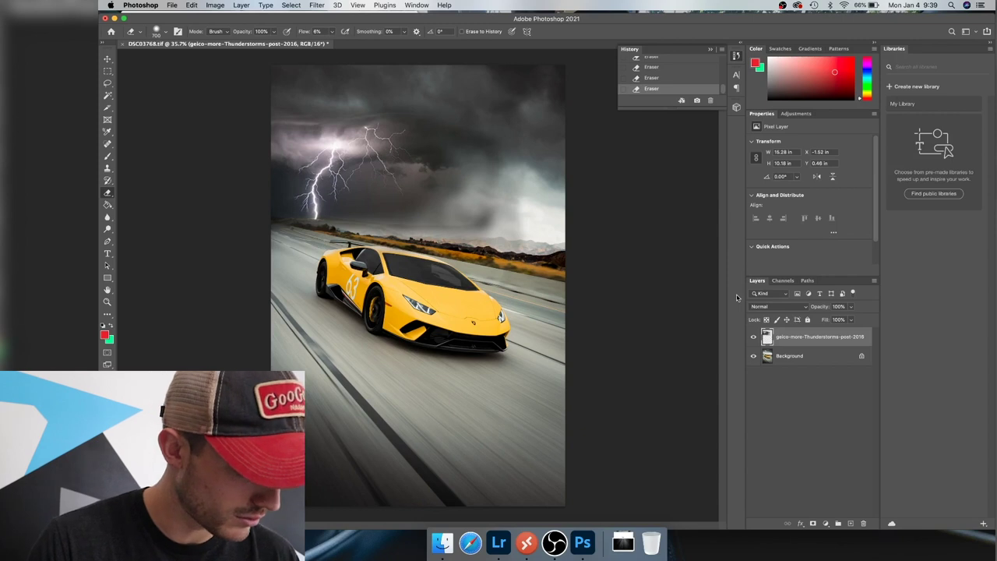
Step: Try the Color Dodge blend mode on the lightning layer, and settle on Screen
click(775, 306)
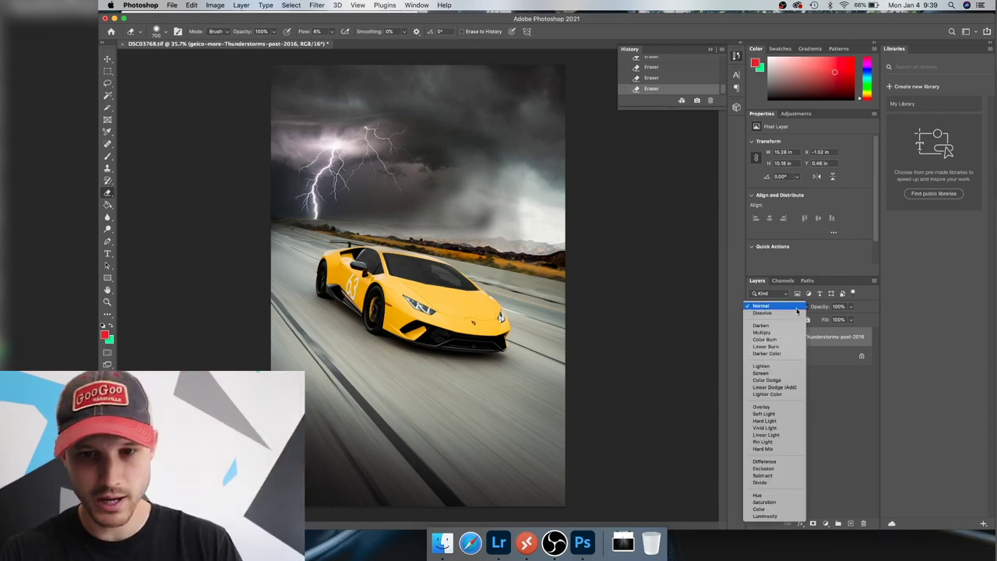
click(773, 380)
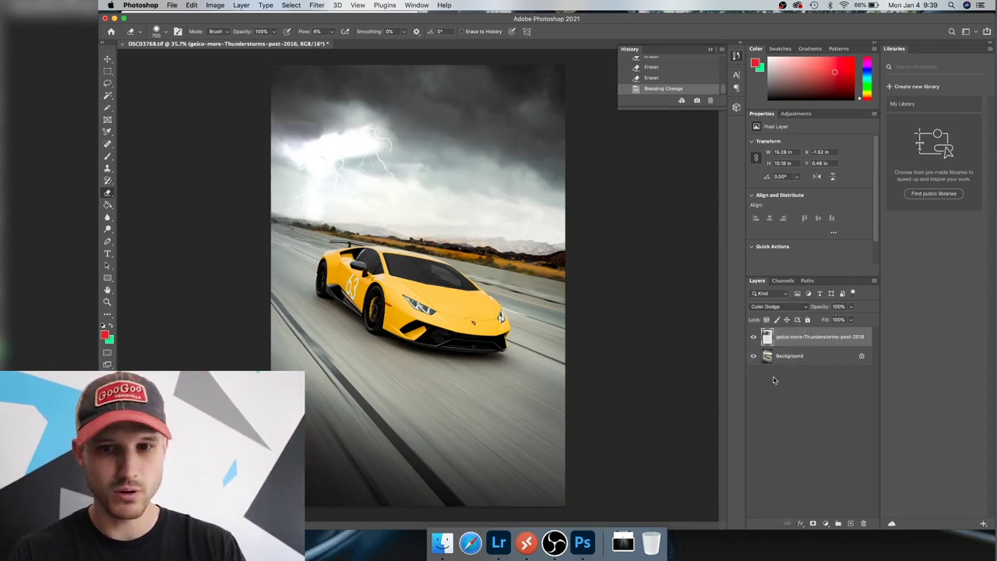
click(771, 306)
click(769, 297)
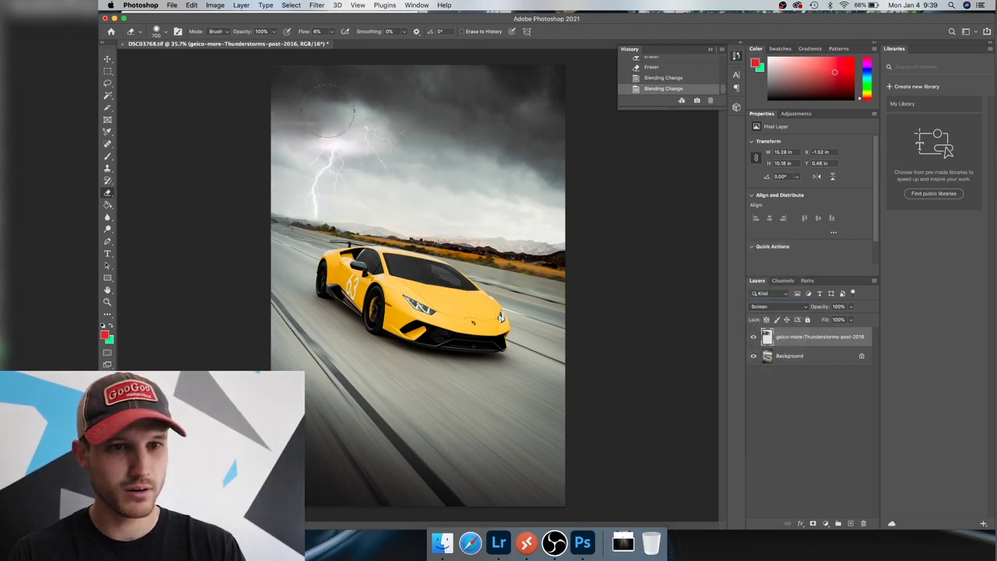
Step: Erase the lightning layer's haze above and to the right of the bolt with soft, low-flow Eraser strokes
drag(325, 140, 265, 125)
drag(382, 102, 333, 117)
mouse_move(423, 125)
mouse_down()
mouse_move(389, 187)
mouse_move(362, 125)
mouse_up()
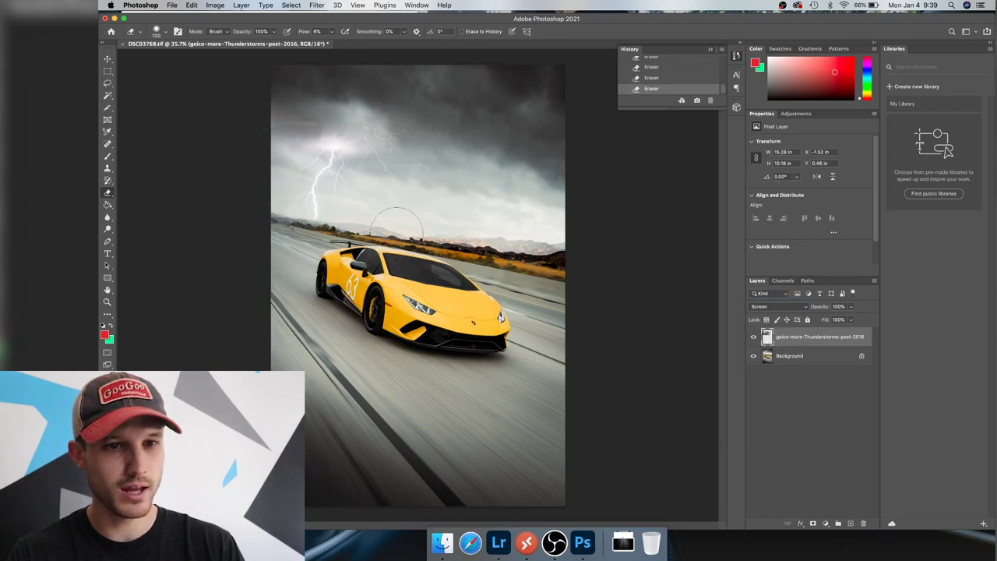
Step: Try duplicating the Screen-mode lightning layer, and delete the duplication from the history
right_click(830, 340)
click(857, 165)
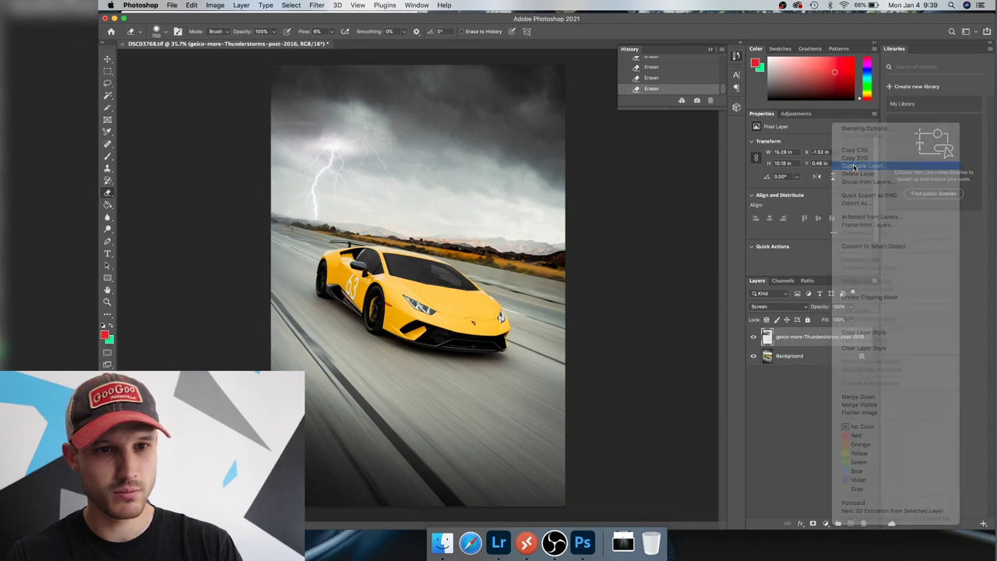
key(Return)
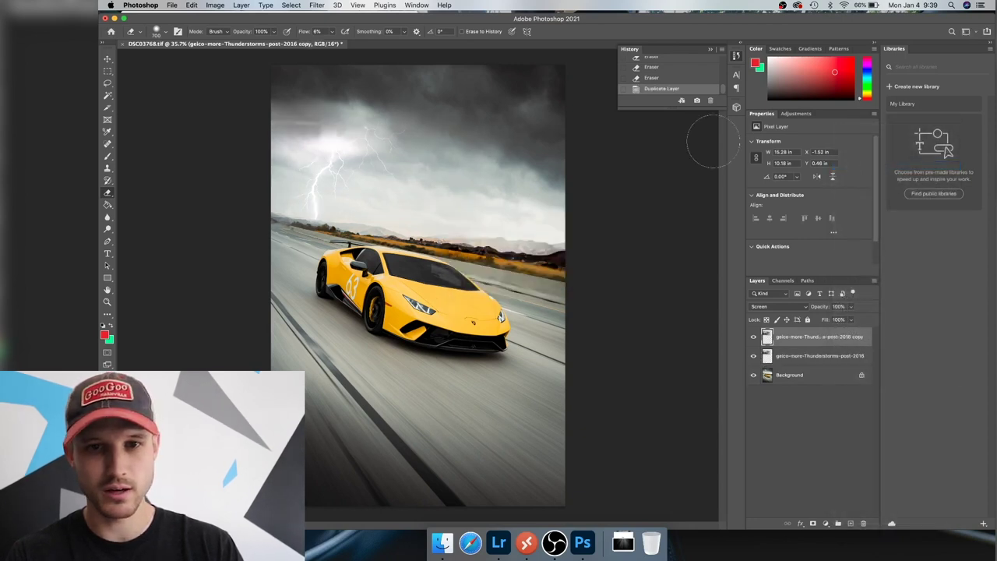
right_click(668, 92)
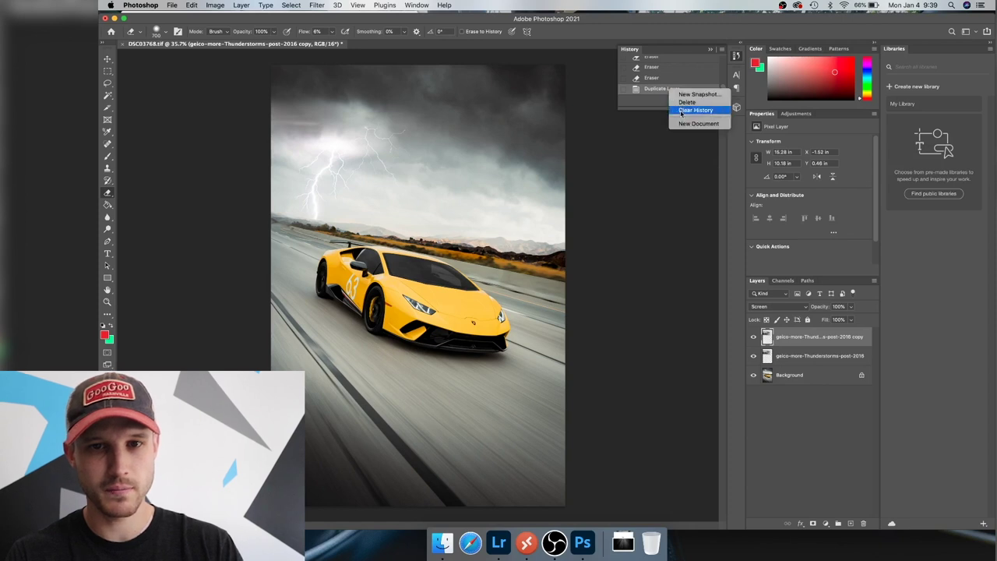
click(680, 107)
key(Return)
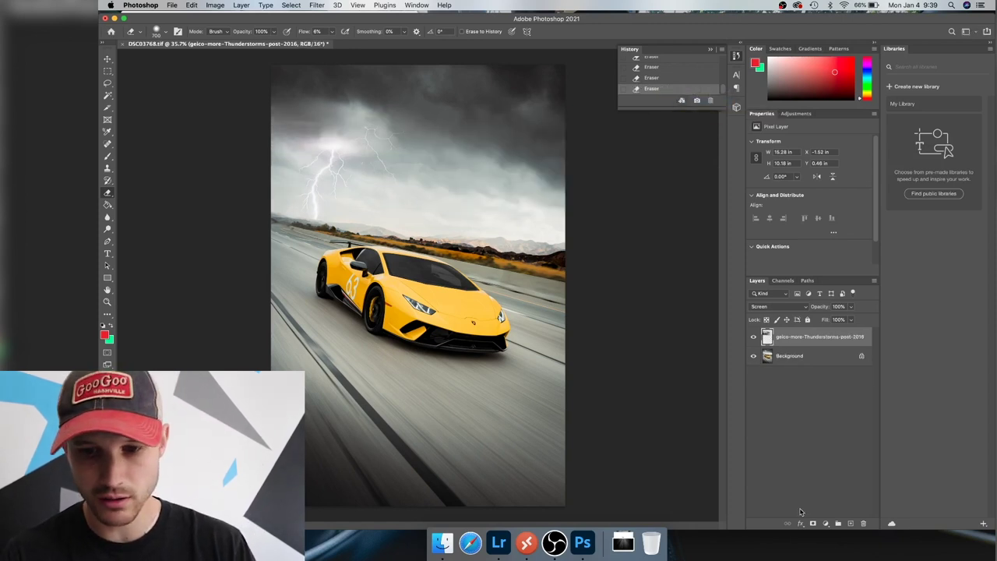
Step: Add a Hue/Saturation adjustment clipped to the lightning layer, with Hue +139, Saturation +15 and Lightness -3
click(826, 523)
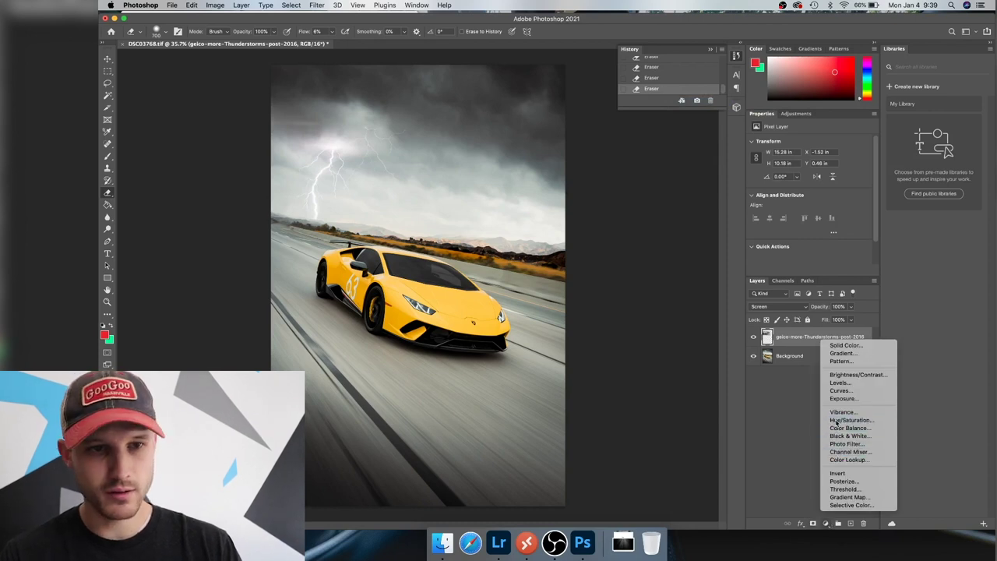
click(833, 418)
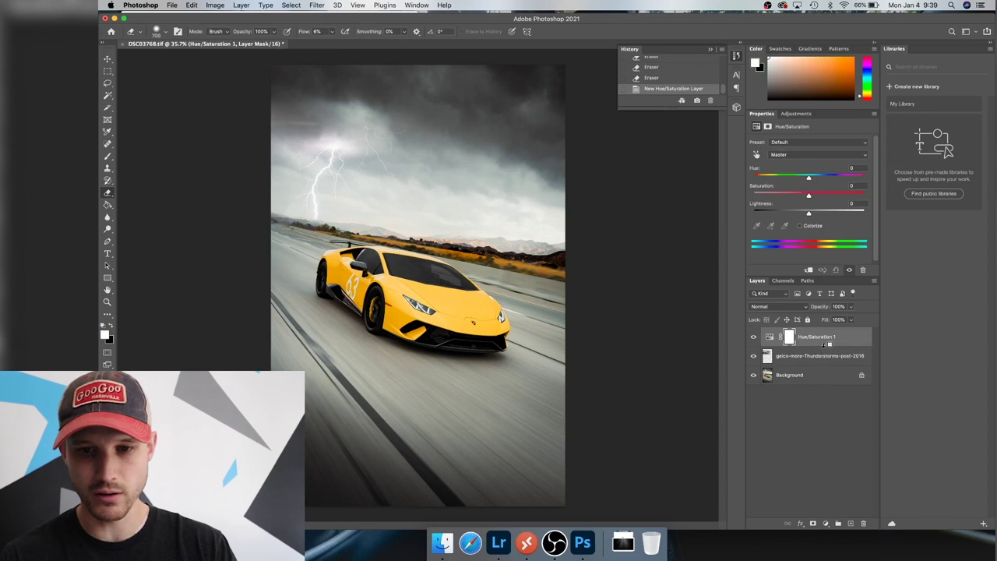
alt+click(826, 345)
click(829, 356)
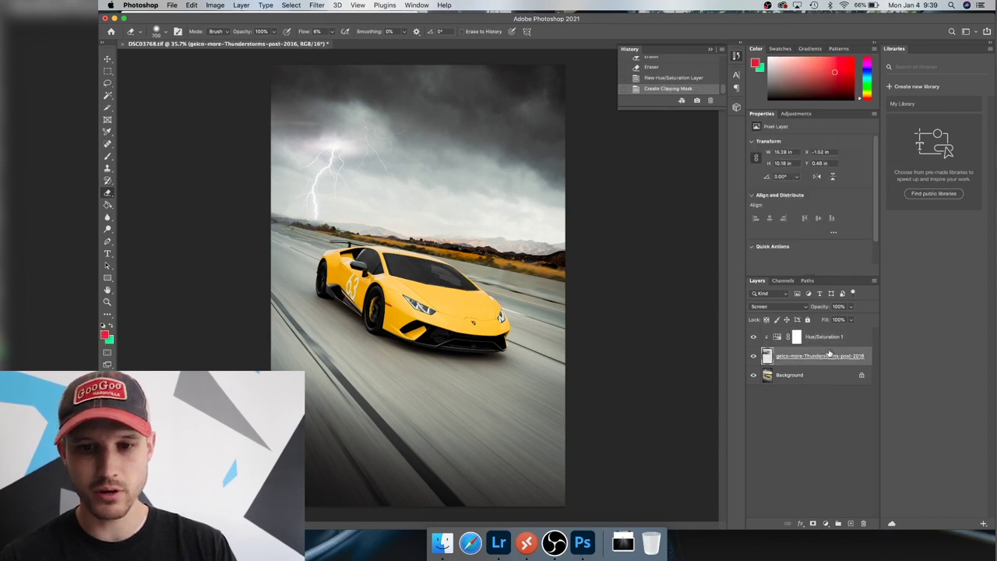
click(829, 339)
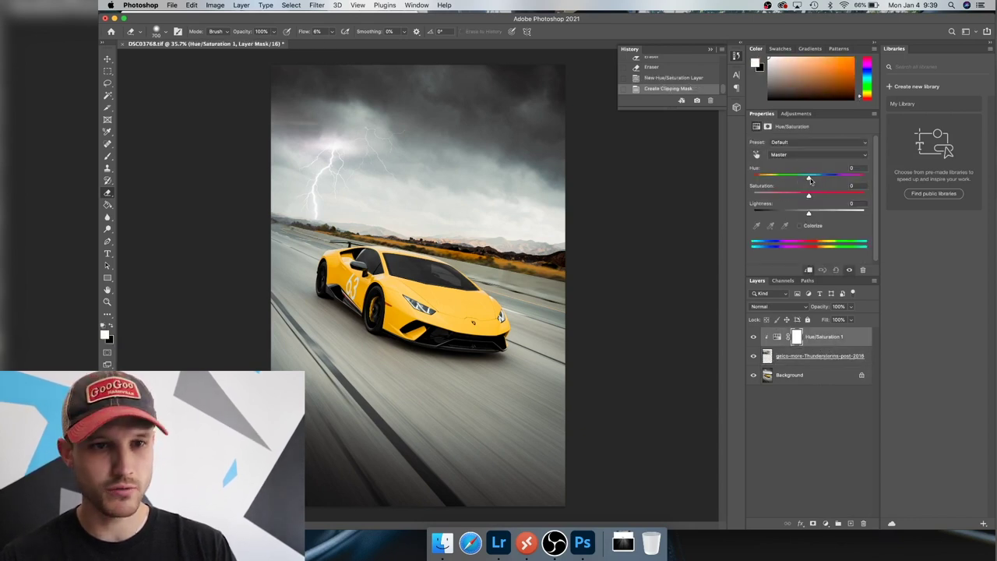
drag(809, 181, 788, 180)
Step: Try erasing parts of the lightning layer in the sky around the bolt, and remove those eraser strokes from the history
click(819, 356)
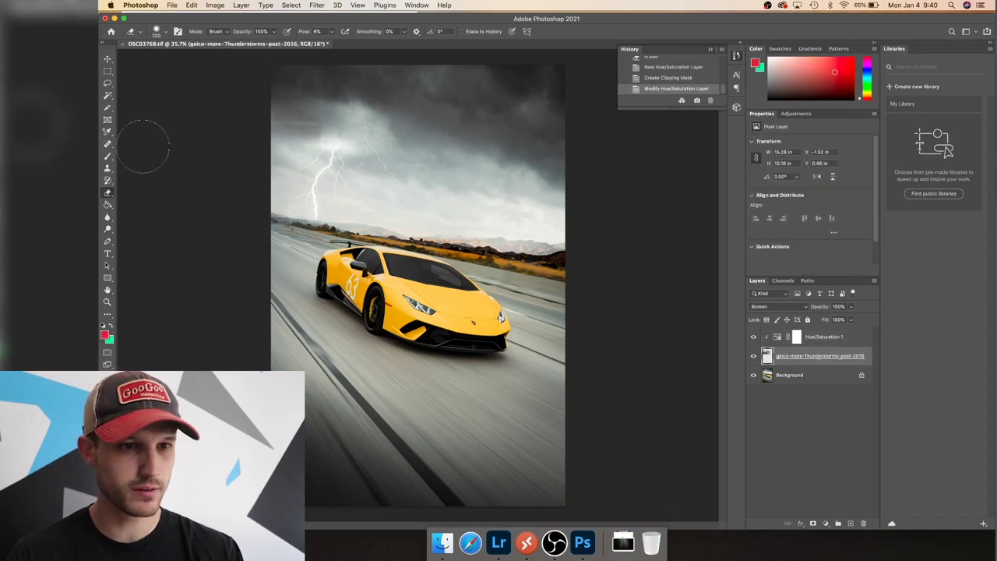
click(420, 184)
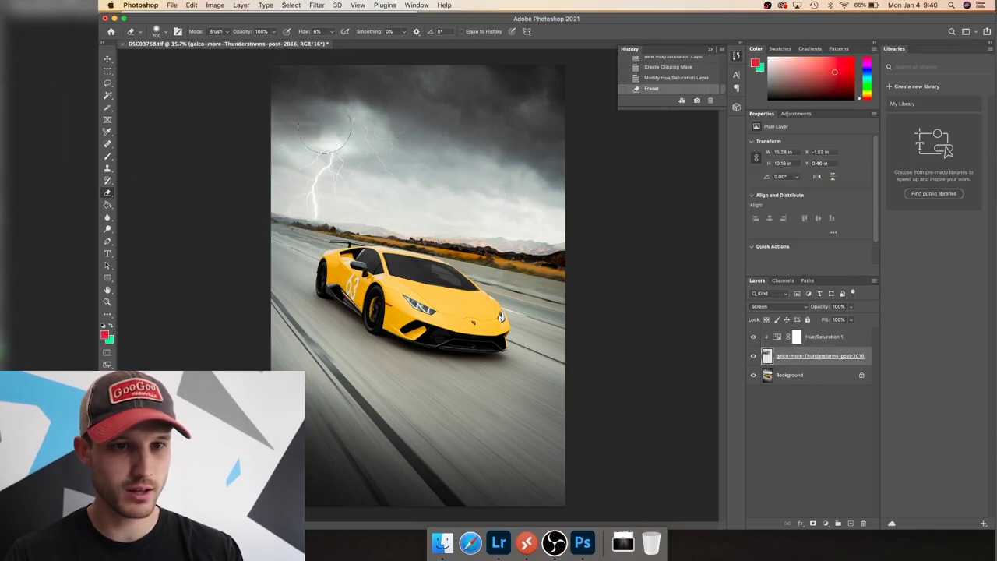
click(420, 184)
key(super+z)
click(646, 77)
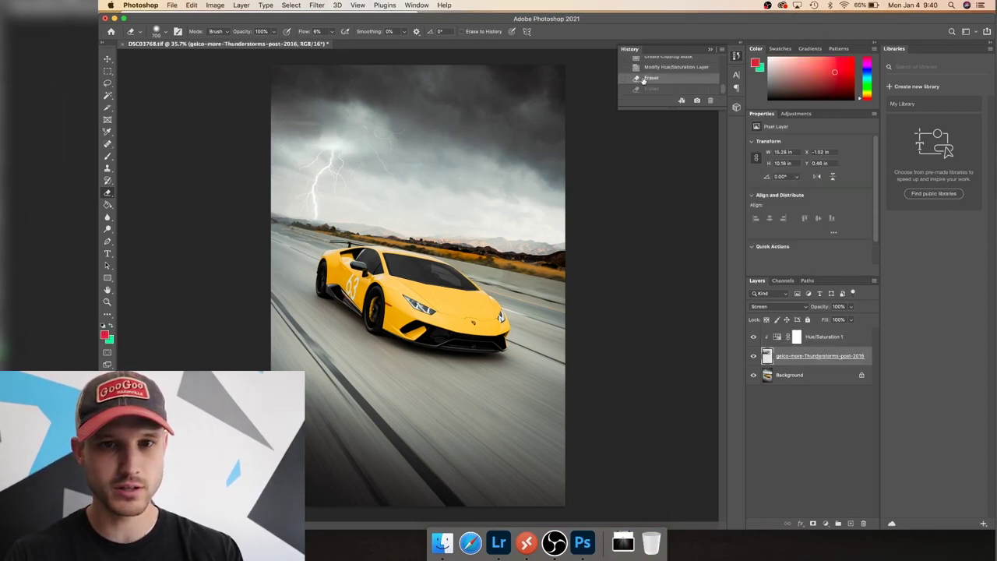
right_click(646, 81)
click(664, 92)
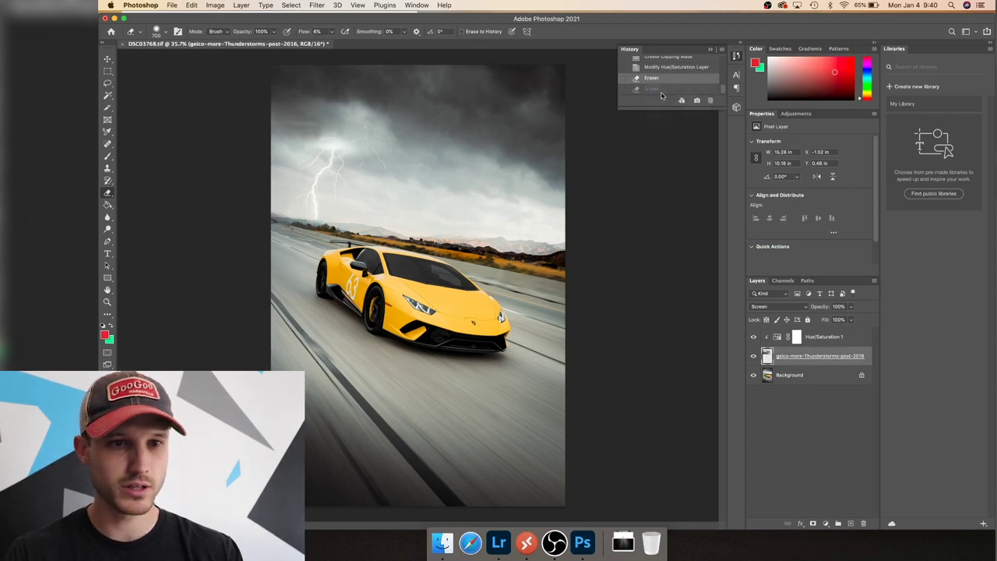
key(Return)
key(super+z)
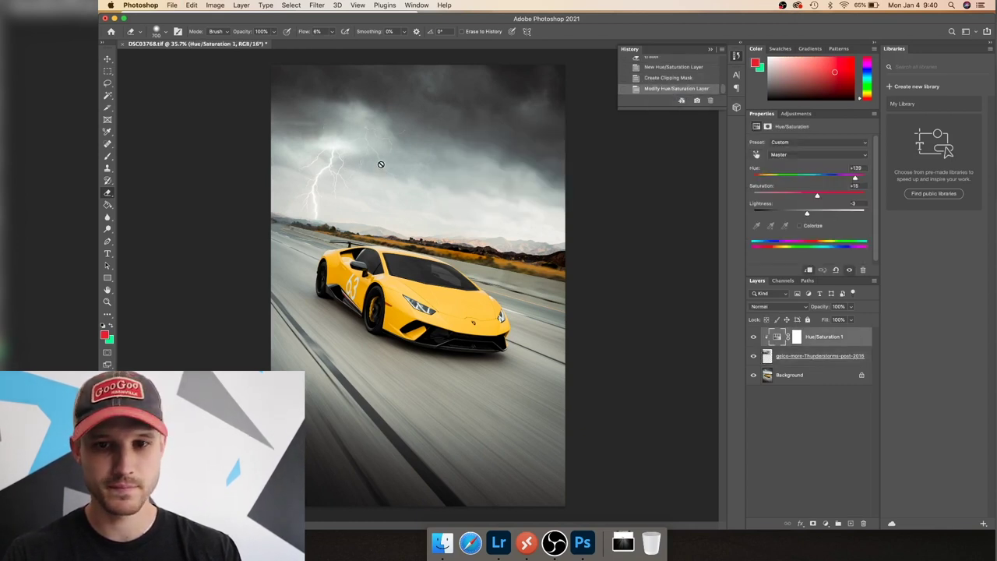
Step: Erase the thin lightning branches to the right of the main bolt on the lightning layer using Eraser size 500
click(845, 355)
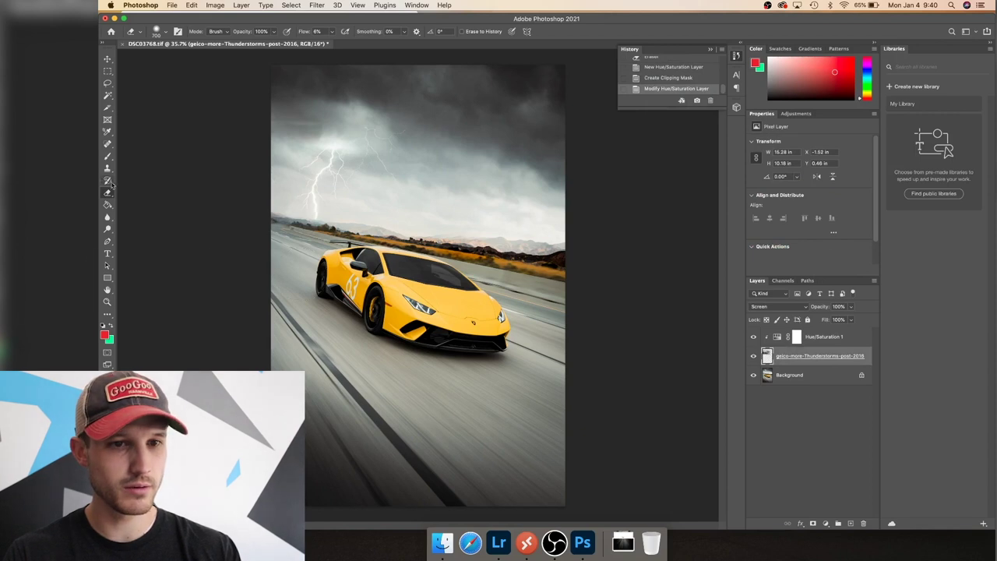
mouse_move(366, 175)
mouse_down()
mouse_move(370, 128)
mouse_move(350, 109)
mouse_move(412, 183)
mouse_move(366, 117)
mouse_up()
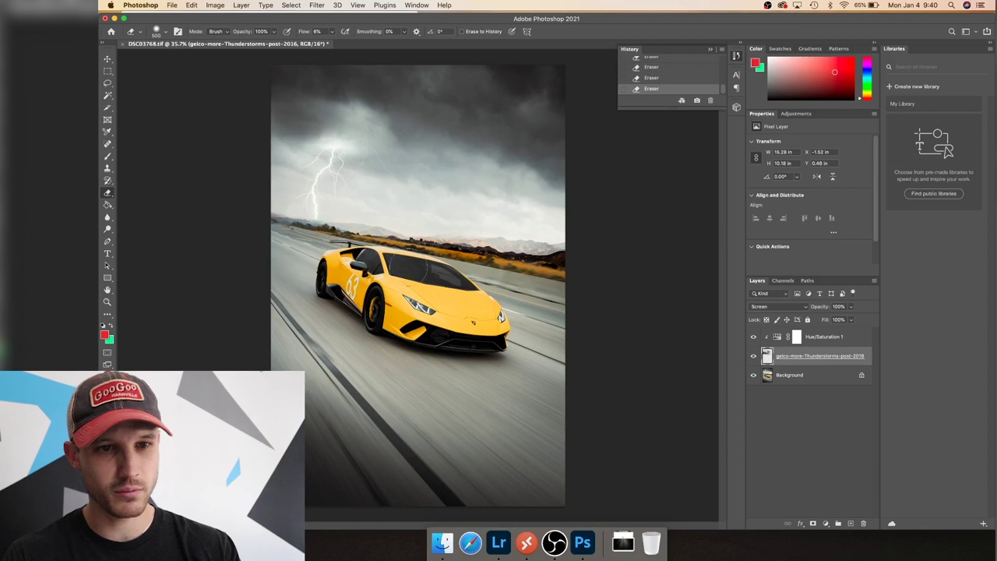
Step: Soften the main lightning bolt with the Blur tool at 13% strength, using brush size 1100 and a much smaller brush
click(107, 217)
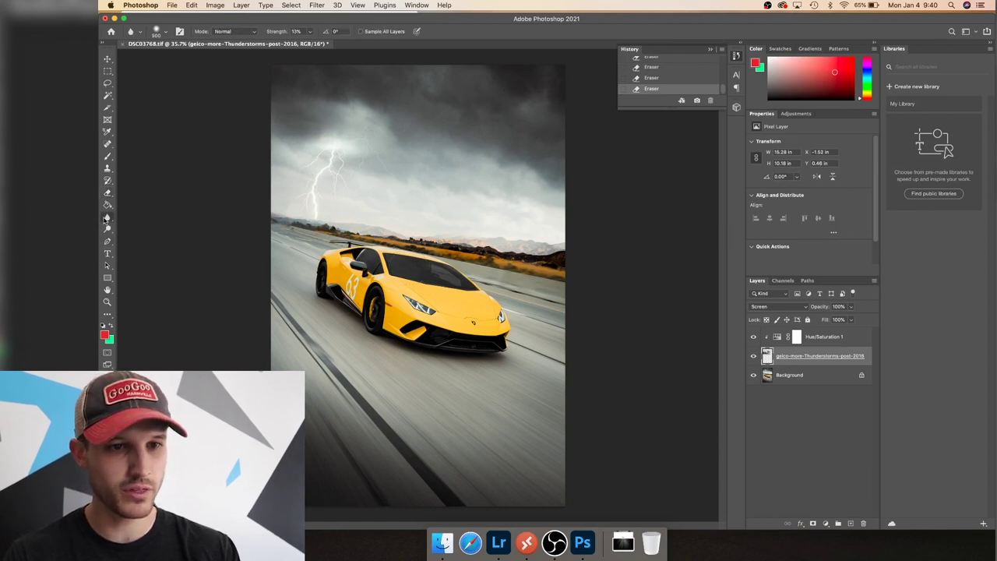
mouse_move(326, 185)
mouse_down()
mouse_move(356, 187)
mouse_move(343, 173)
mouse_up()
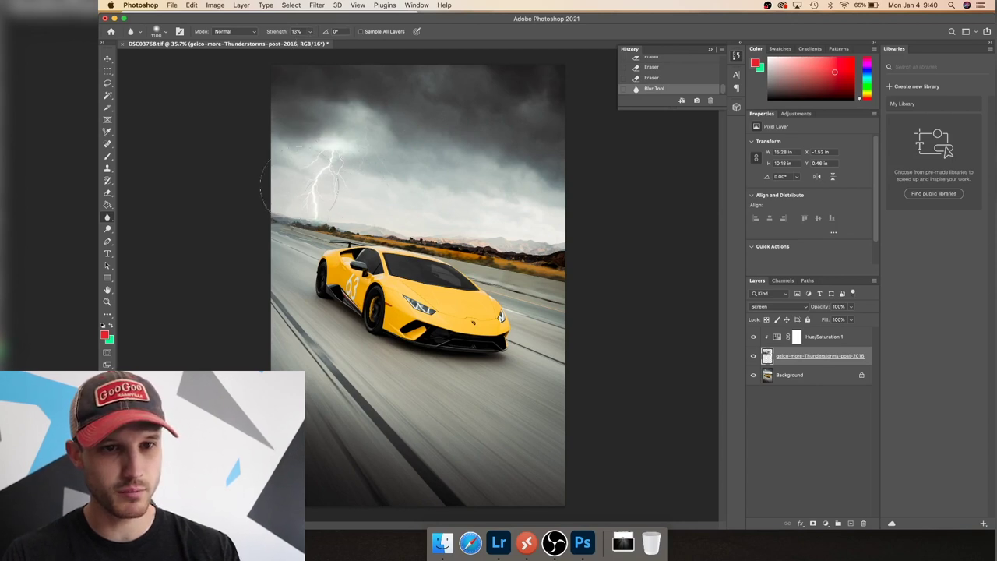
drag(292, 185, 319, 183)
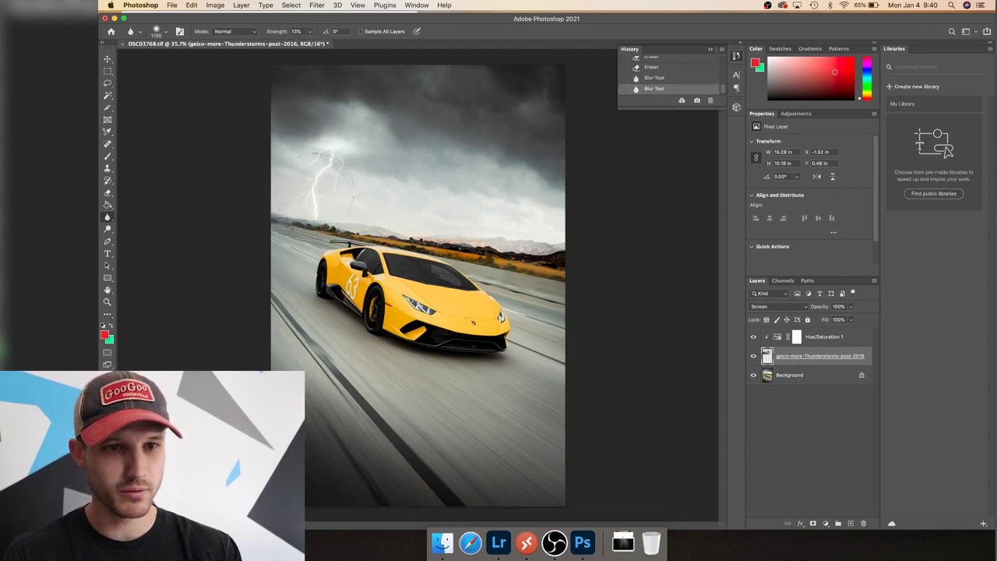
click(325, 187)
key(bracketleft)
key(bracketleft)
key(bracketleft)
key(bracketleft)
key(bracketleft)
key(bracketleft)
key(bracketleft)
key(bracketleft)
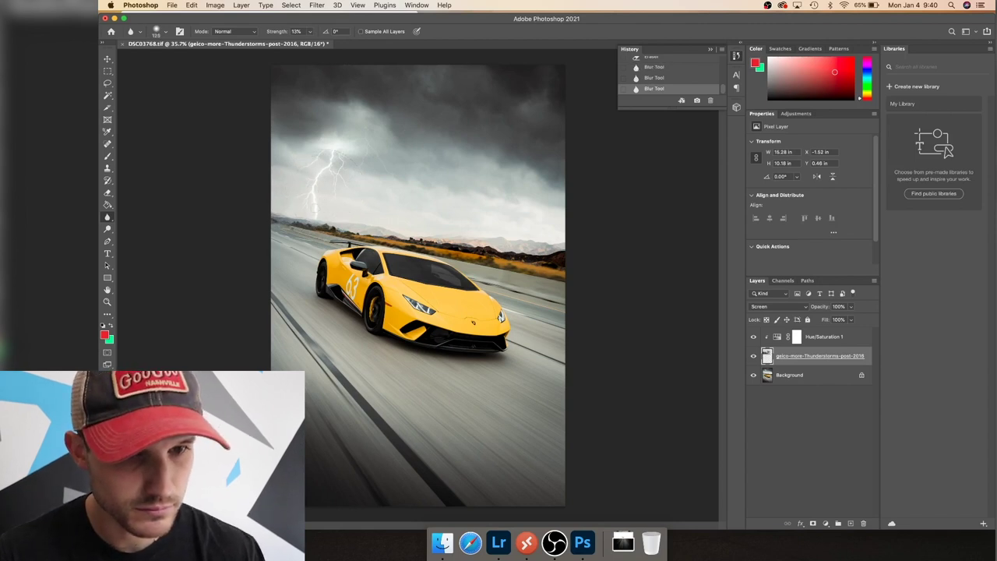
key(bracketright)
key(bracketright)
key(bracketright)
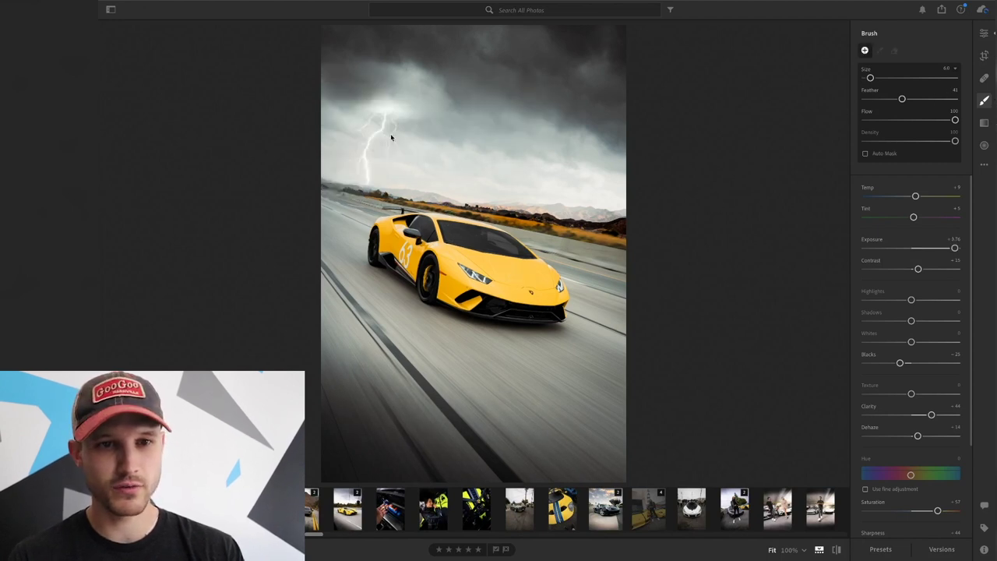
Step: In Lightroom, test the adjustment Brush beside the lightning with the mask overlay, and reset its adjustment values to zero
click(983, 102)
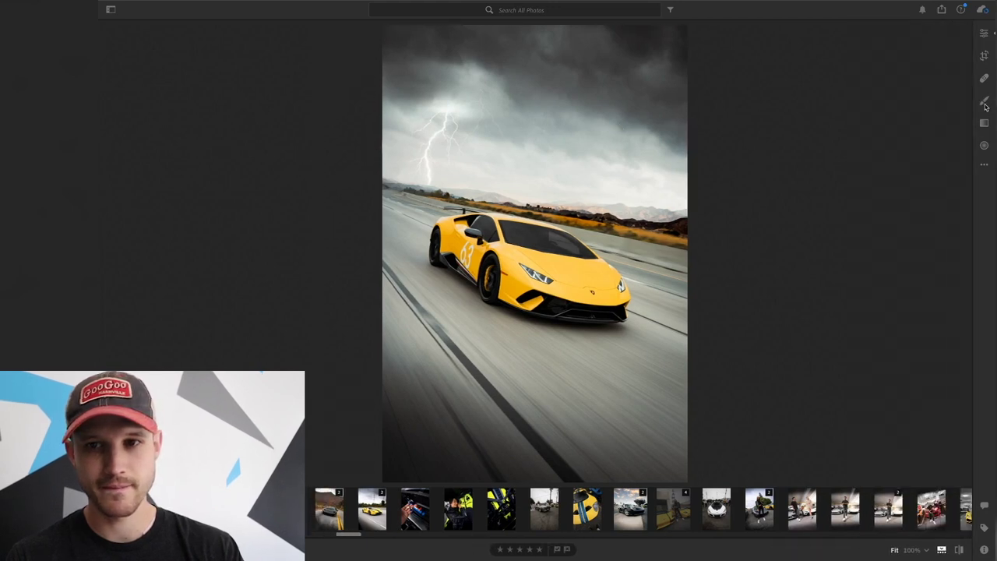
key(b)
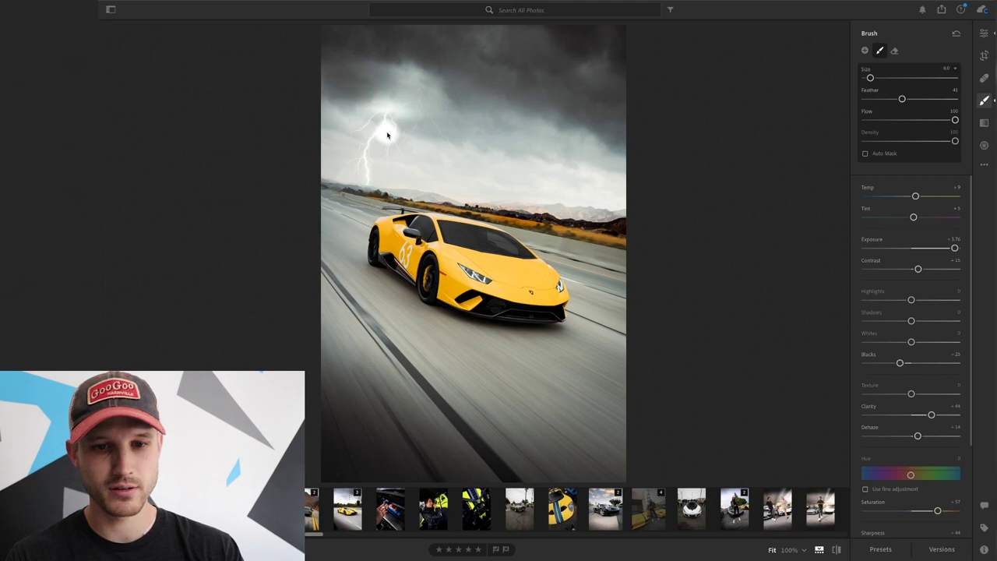
key(o)
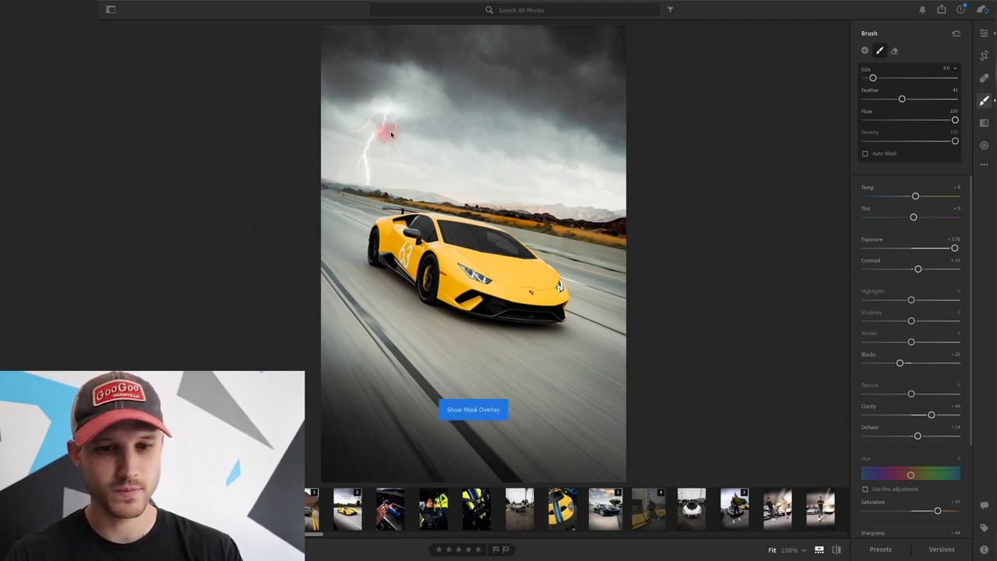
key(o)
key(o)
key(o)
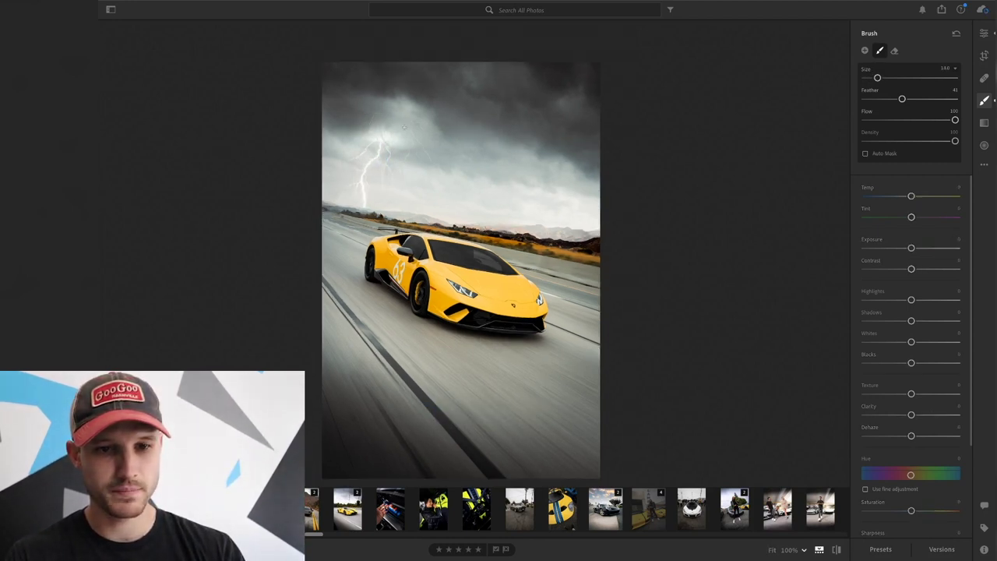
Step: Paint a brush mask over the sky around the lightning, lowering Flow to 46 to feather its outer areas, and hide the overlay
key(o)
mouse_move(404, 126)
mouse_down()
mouse_move(506, 175)
mouse_move(401, 191)
mouse_move(354, 177)
mouse_move(352, 109)
mouse_move(367, 92)
mouse_move(409, 82)
mouse_move(462, 121)
mouse_move(487, 123)
mouse_up()
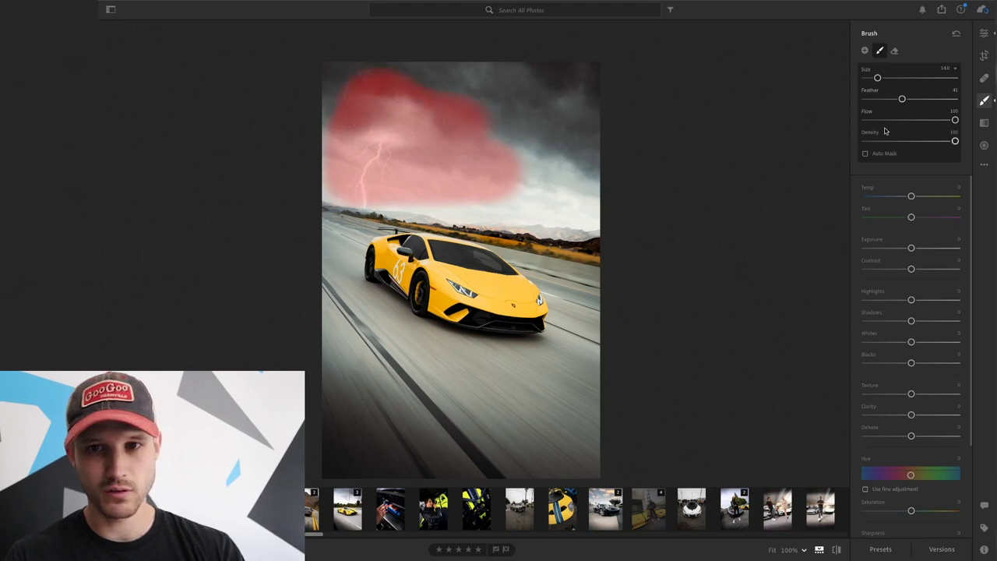
drag(954, 119, 906, 119)
scroll(497, 191, up, 2)
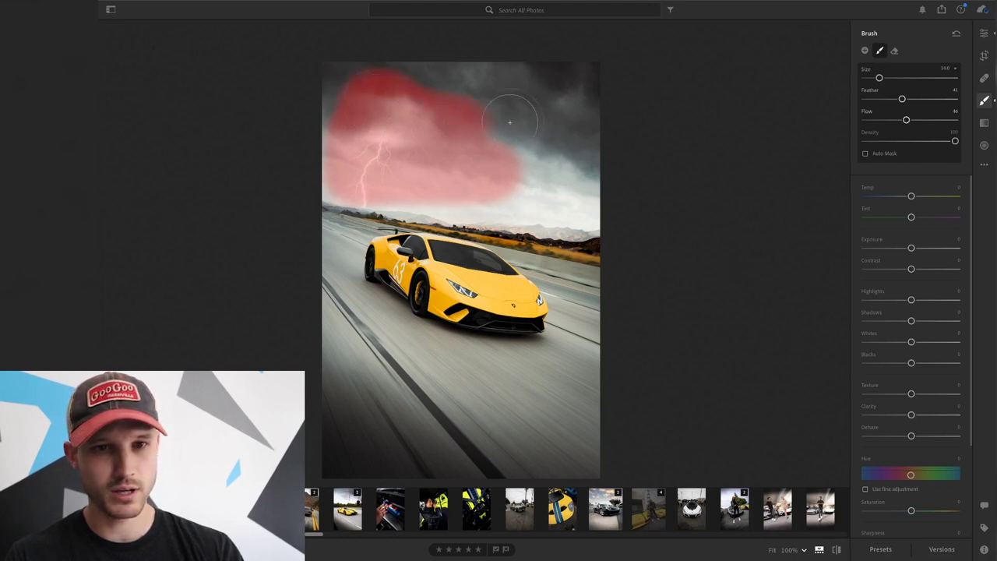
mouse_move(349, 77)
mouse_down()
mouse_move(326, 97)
mouse_move(492, 108)
mouse_up()
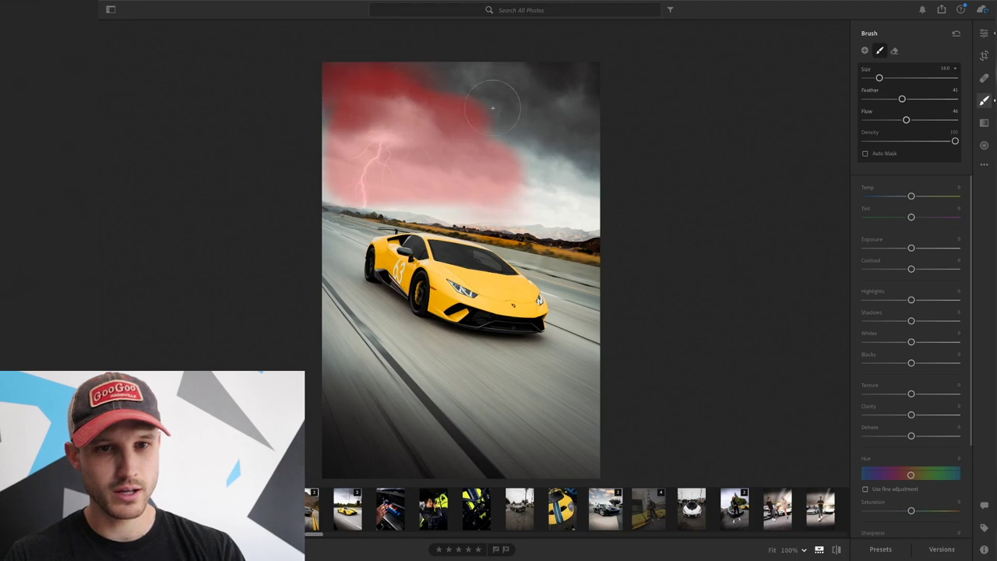
mouse_move(507, 199)
mouse_down()
mouse_move(459, 201)
mouse_move(539, 189)
mouse_move(492, 91)
mouse_move(427, 87)
mouse_up()
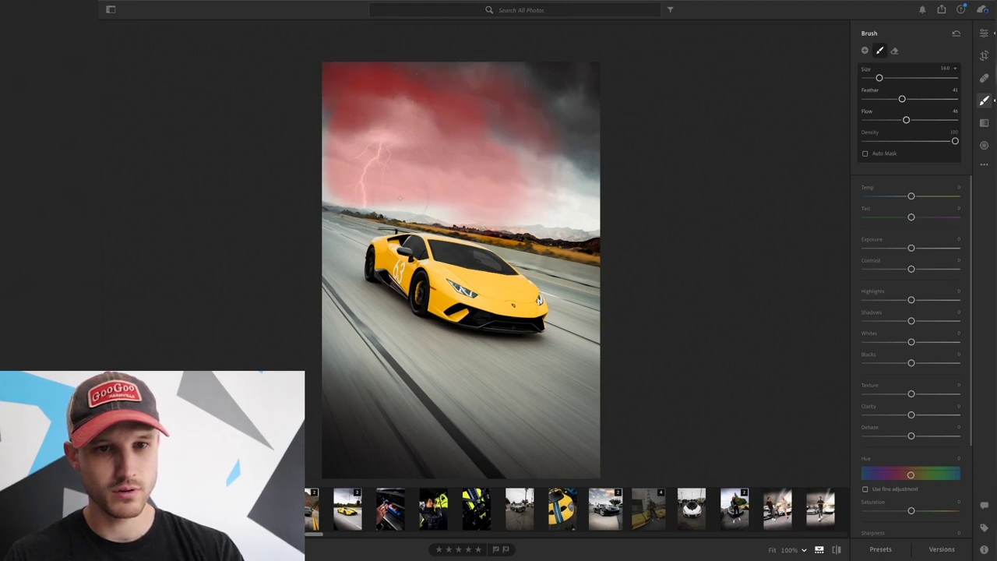
key(o)
key(o)
key(o)
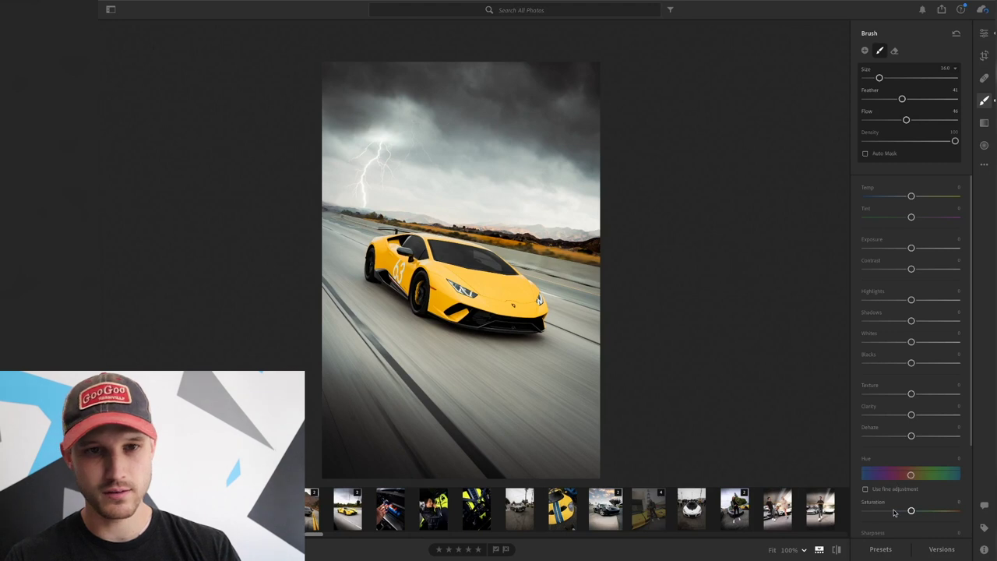
Step: Set the masked sky's Saturation to -39 and Temp to -15, and reset Tint to 0 after trying a greener value
drag(910, 511, 885, 513)
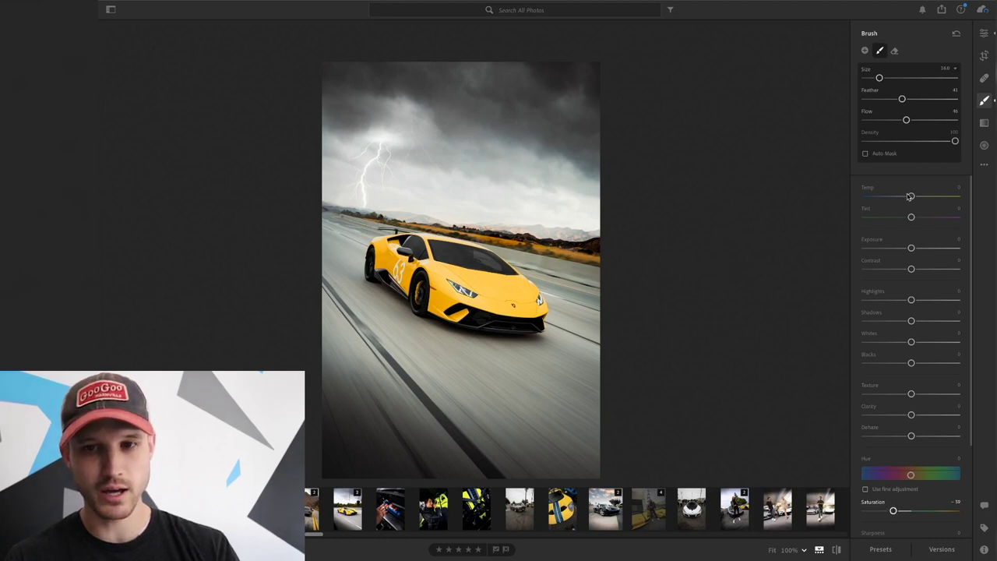
drag(909, 196, 900, 197)
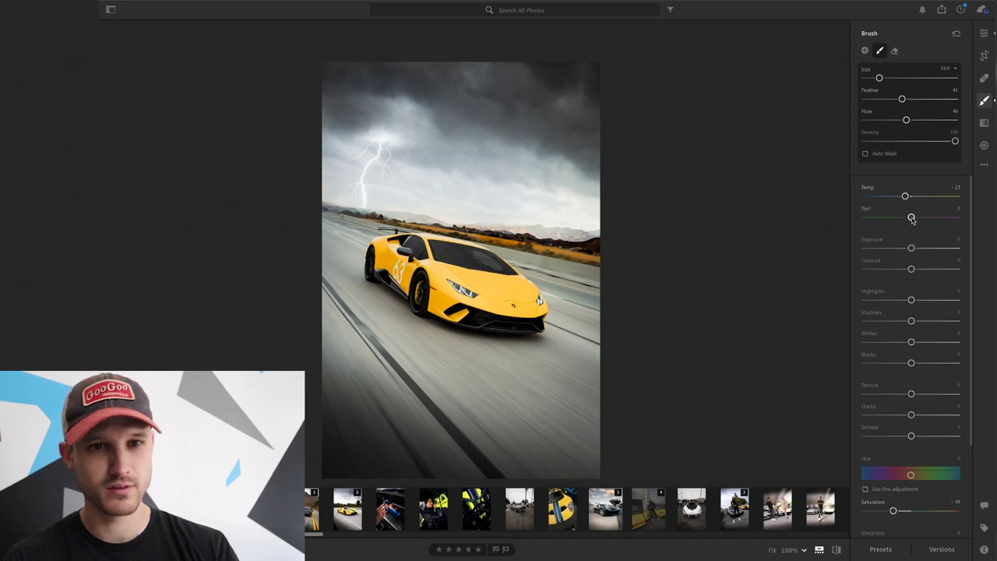
mouse_move(911, 217)
mouse_down()
mouse_move(925, 220)
mouse_move(899, 219)
mouse_up()
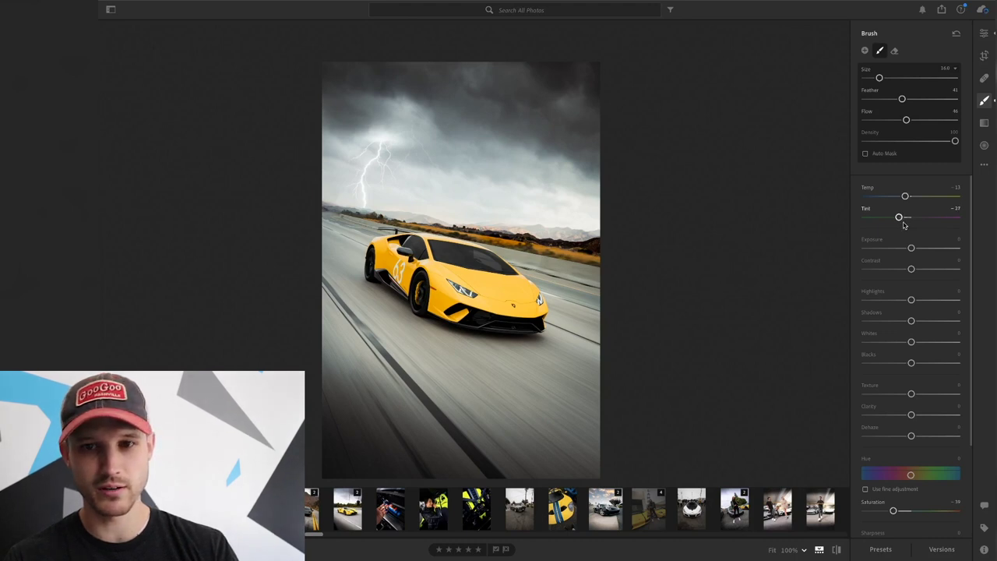
double_click(903, 224)
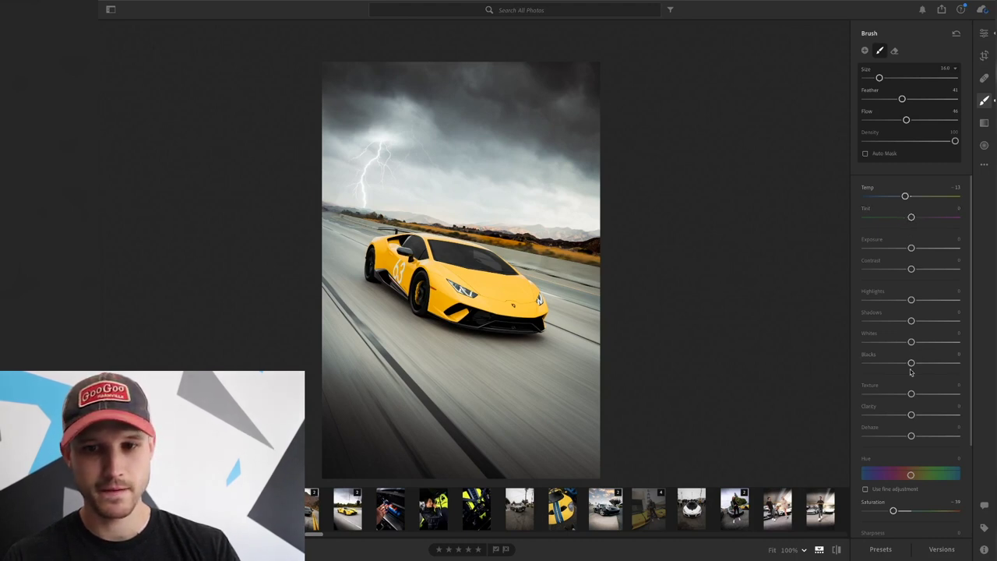
Step: Set the masked sky's Blacks to -9, Clarity to +31 and Dehaze to +6
drag(911, 363, 907, 363)
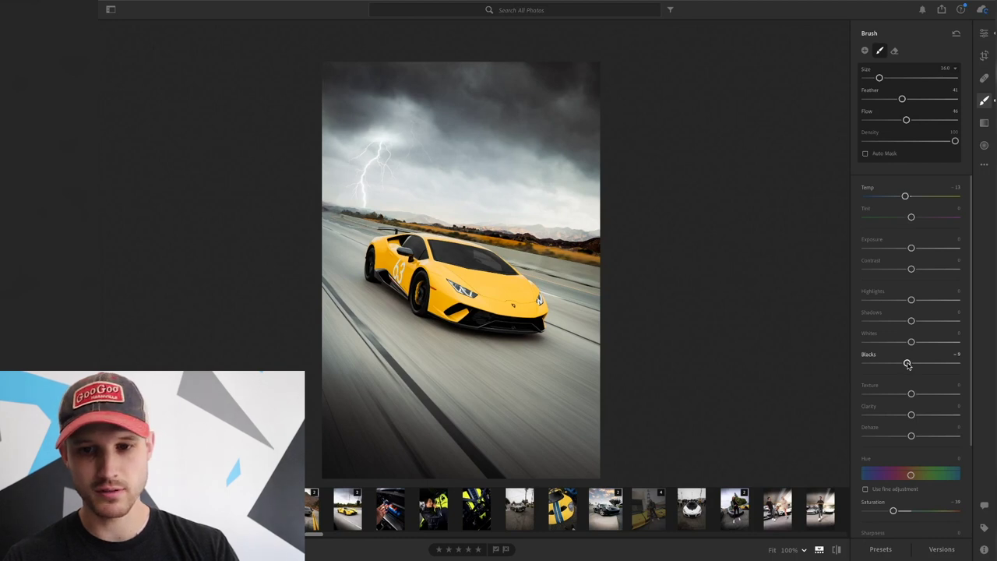
drag(911, 415, 926, 416)
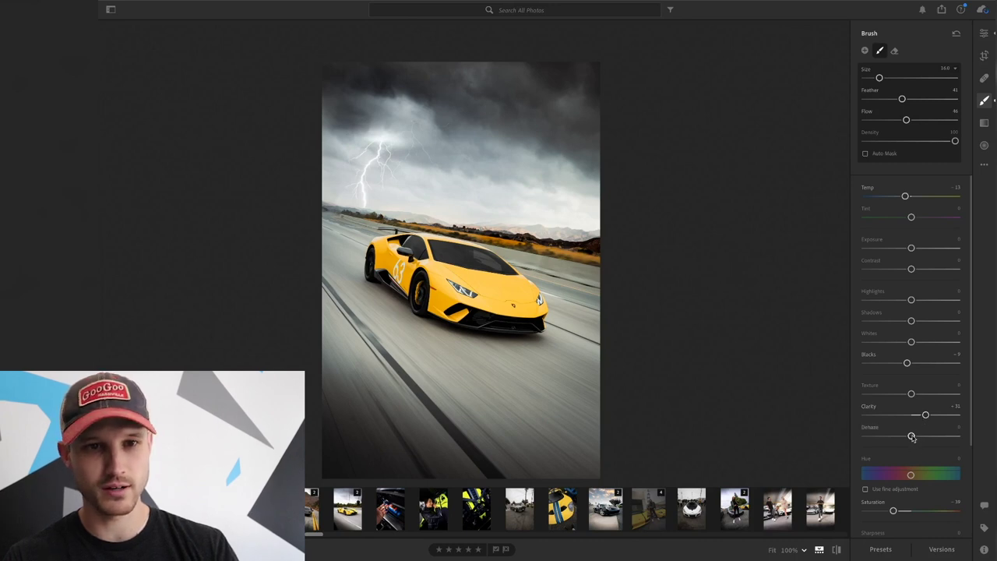
drag(911, 436, 914, 437)
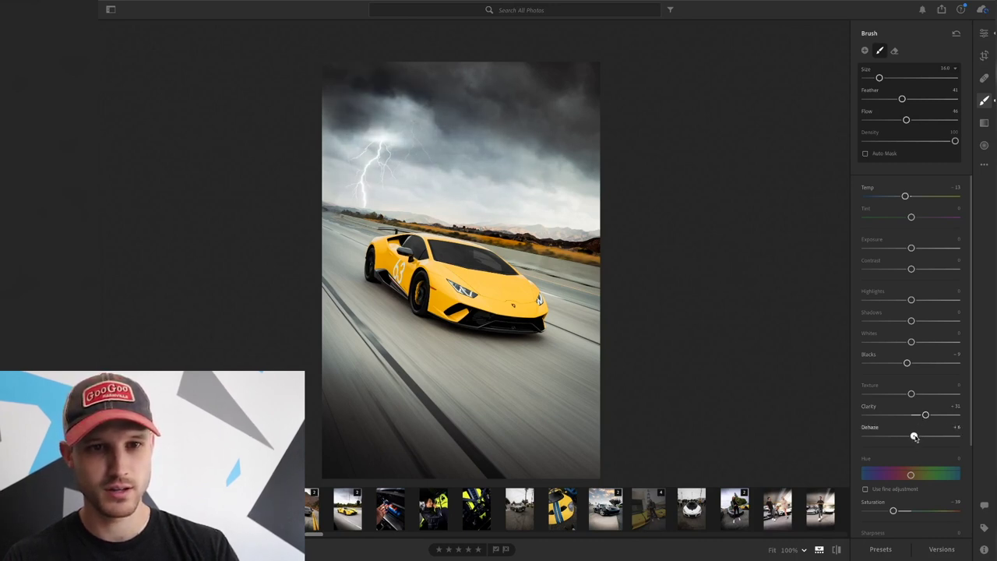